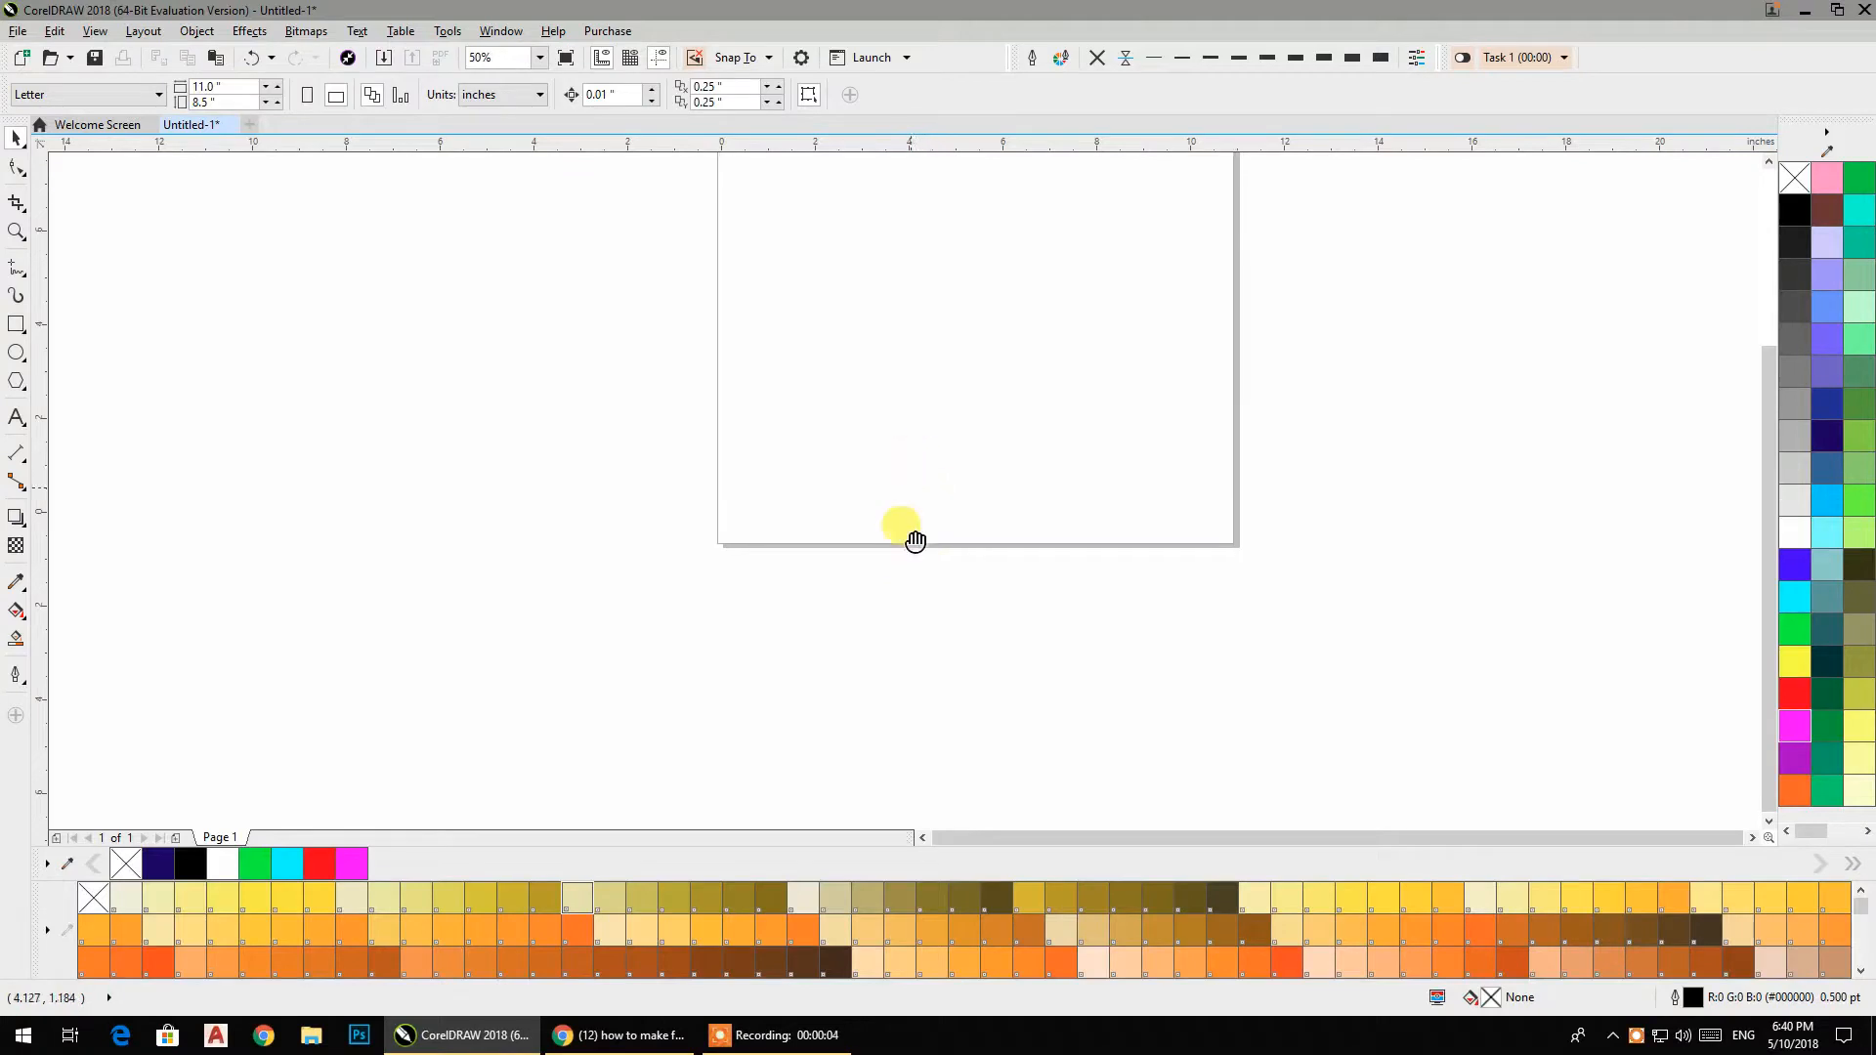
Draw a regular six-sided polygon about 0.81 by 0.94 inches on the page with the Polygon tool.
drag(882, 622, 794, 410)
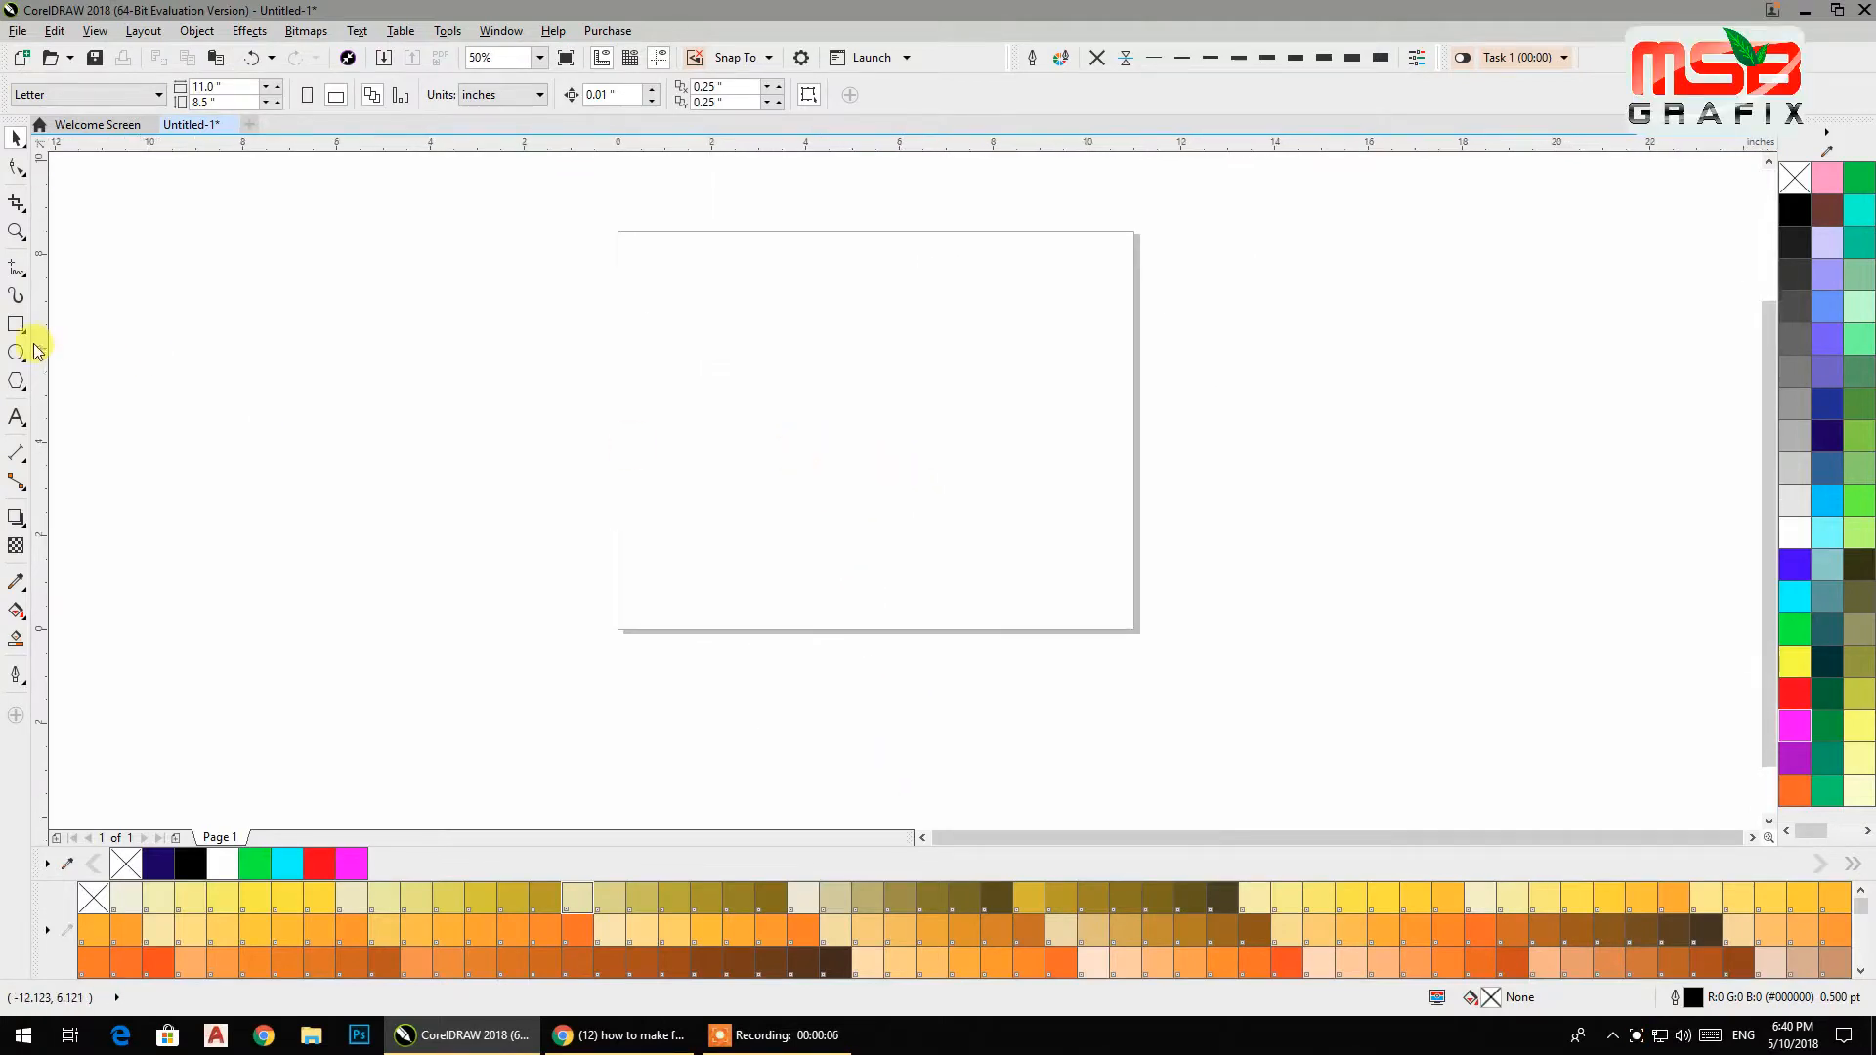
click(18, 383)
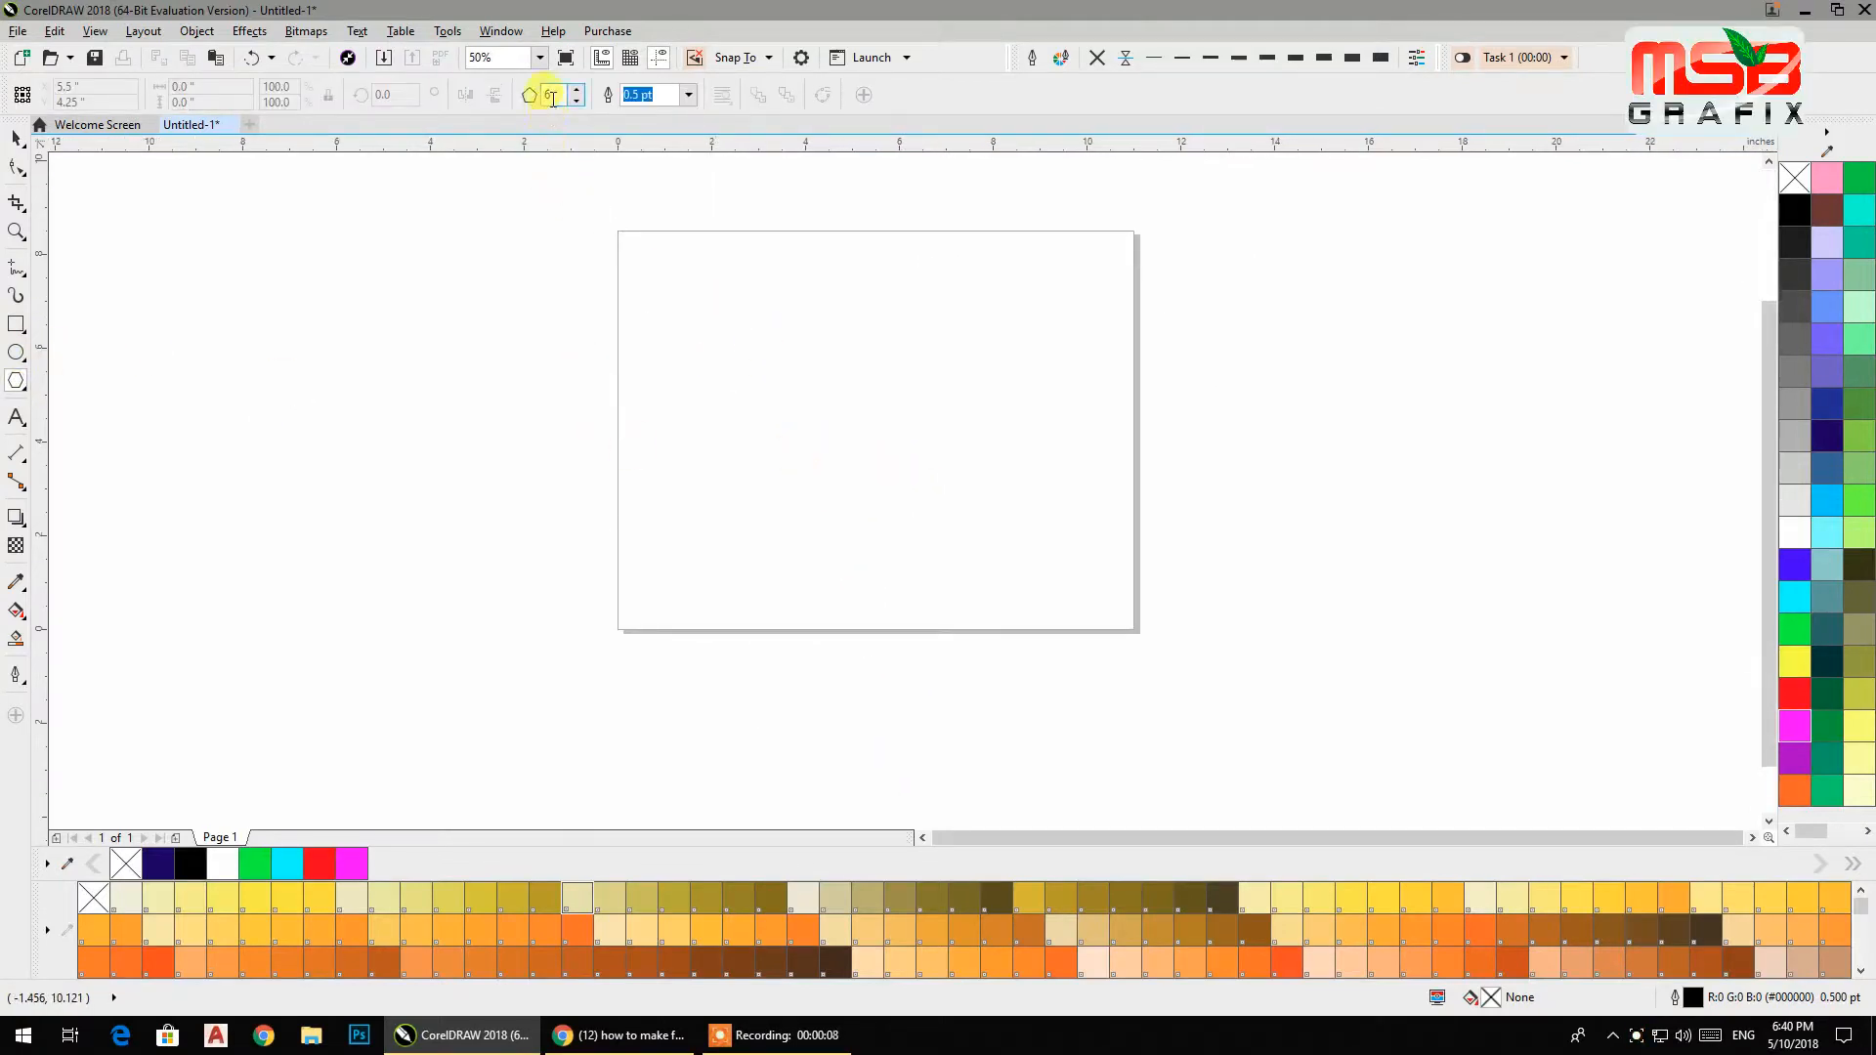
drag(681, 282, 690, 389)
scroll(760, 341, up, 1)
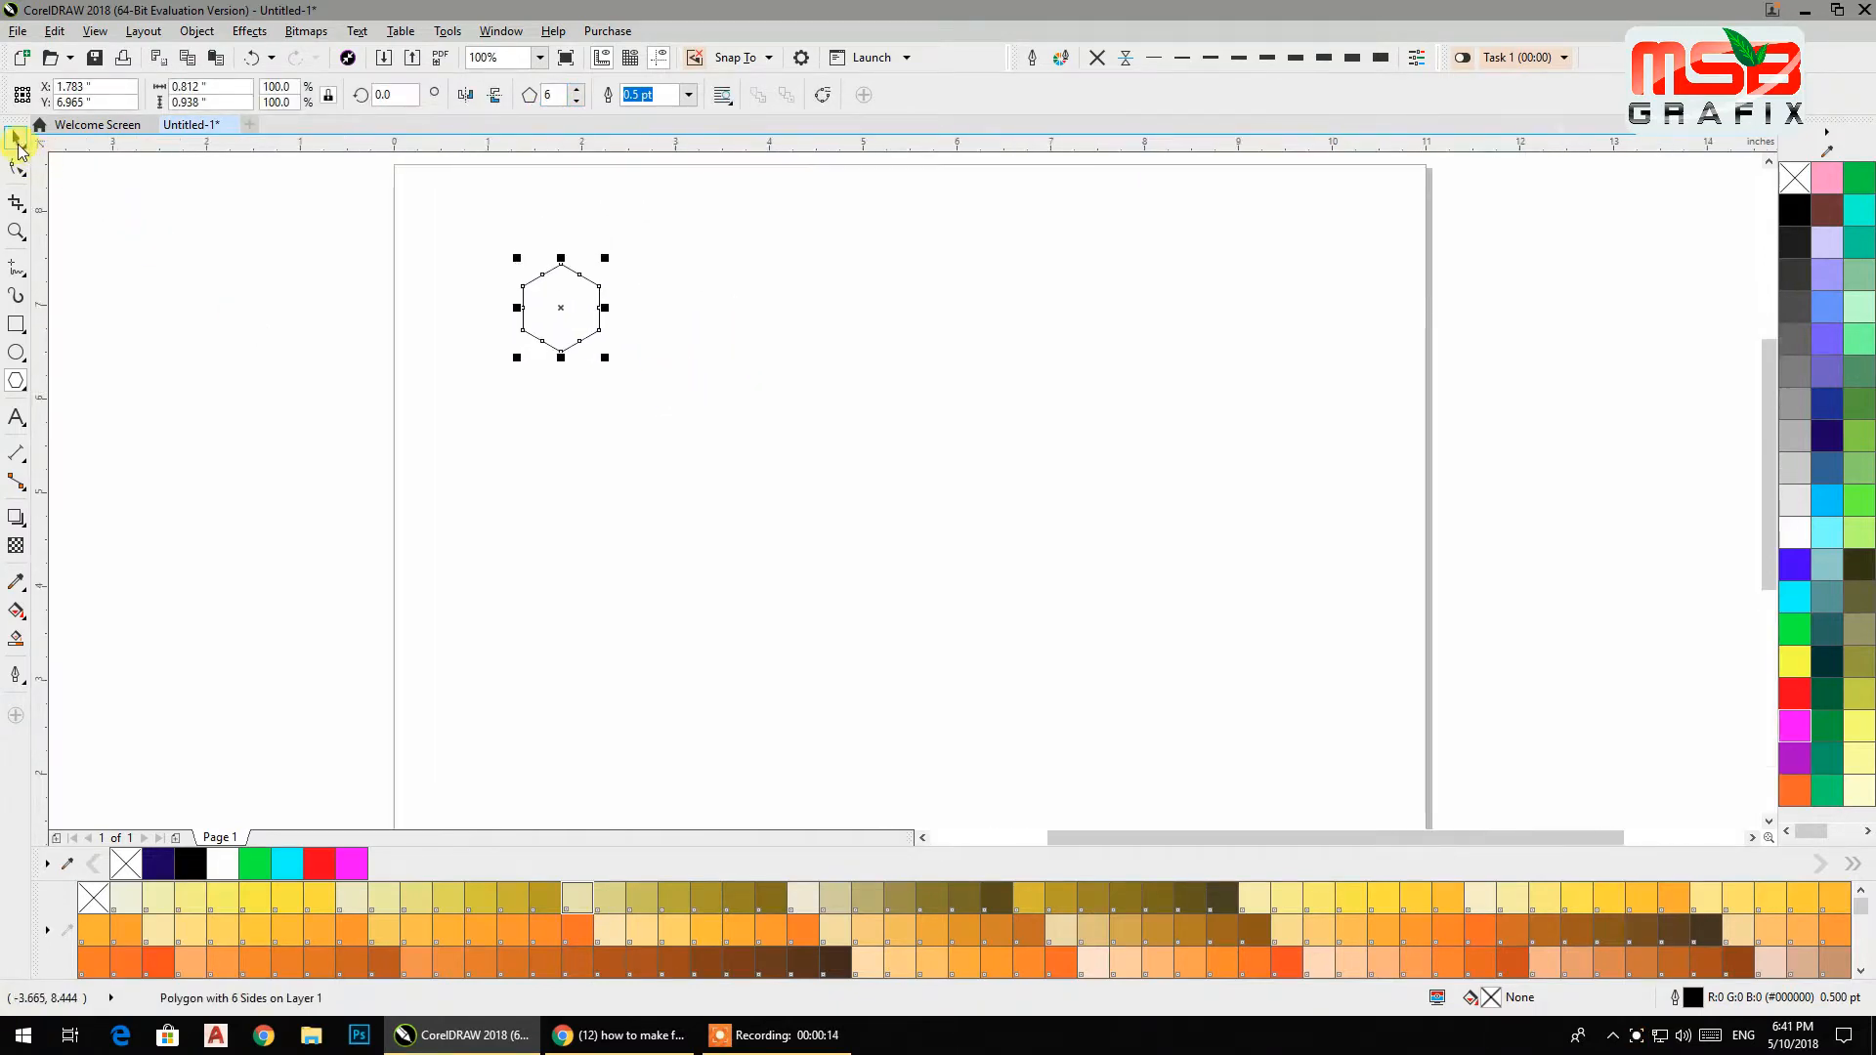
Move the hexagon off the page to the right.
scroll(821, 436, down, 2)
drag(758, 403, 1477, 418)
drag(1446, 514, 679, 544)
scroll(852, 489, up, 1)
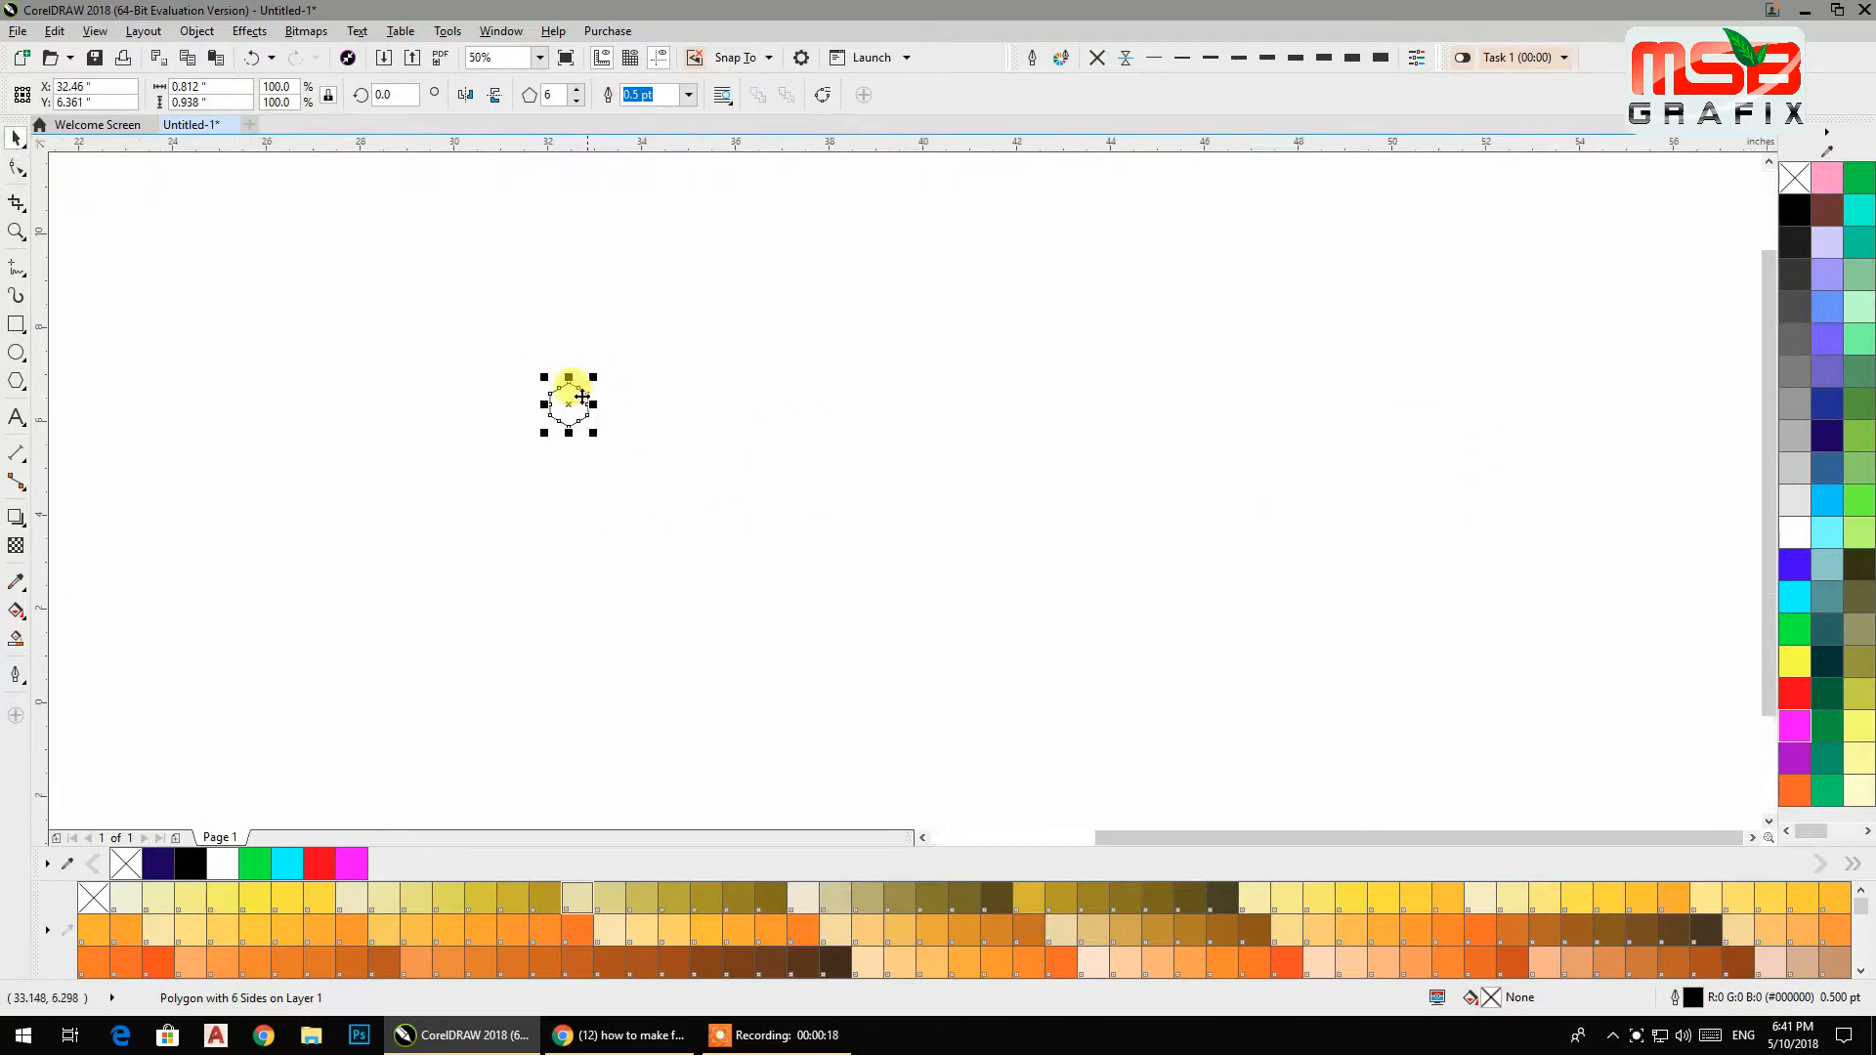
Place a copy of the hexagon directly beside it, sharing an edge.
scroll(772, 411, up, 1)
scroll(738, 459, up, 1)
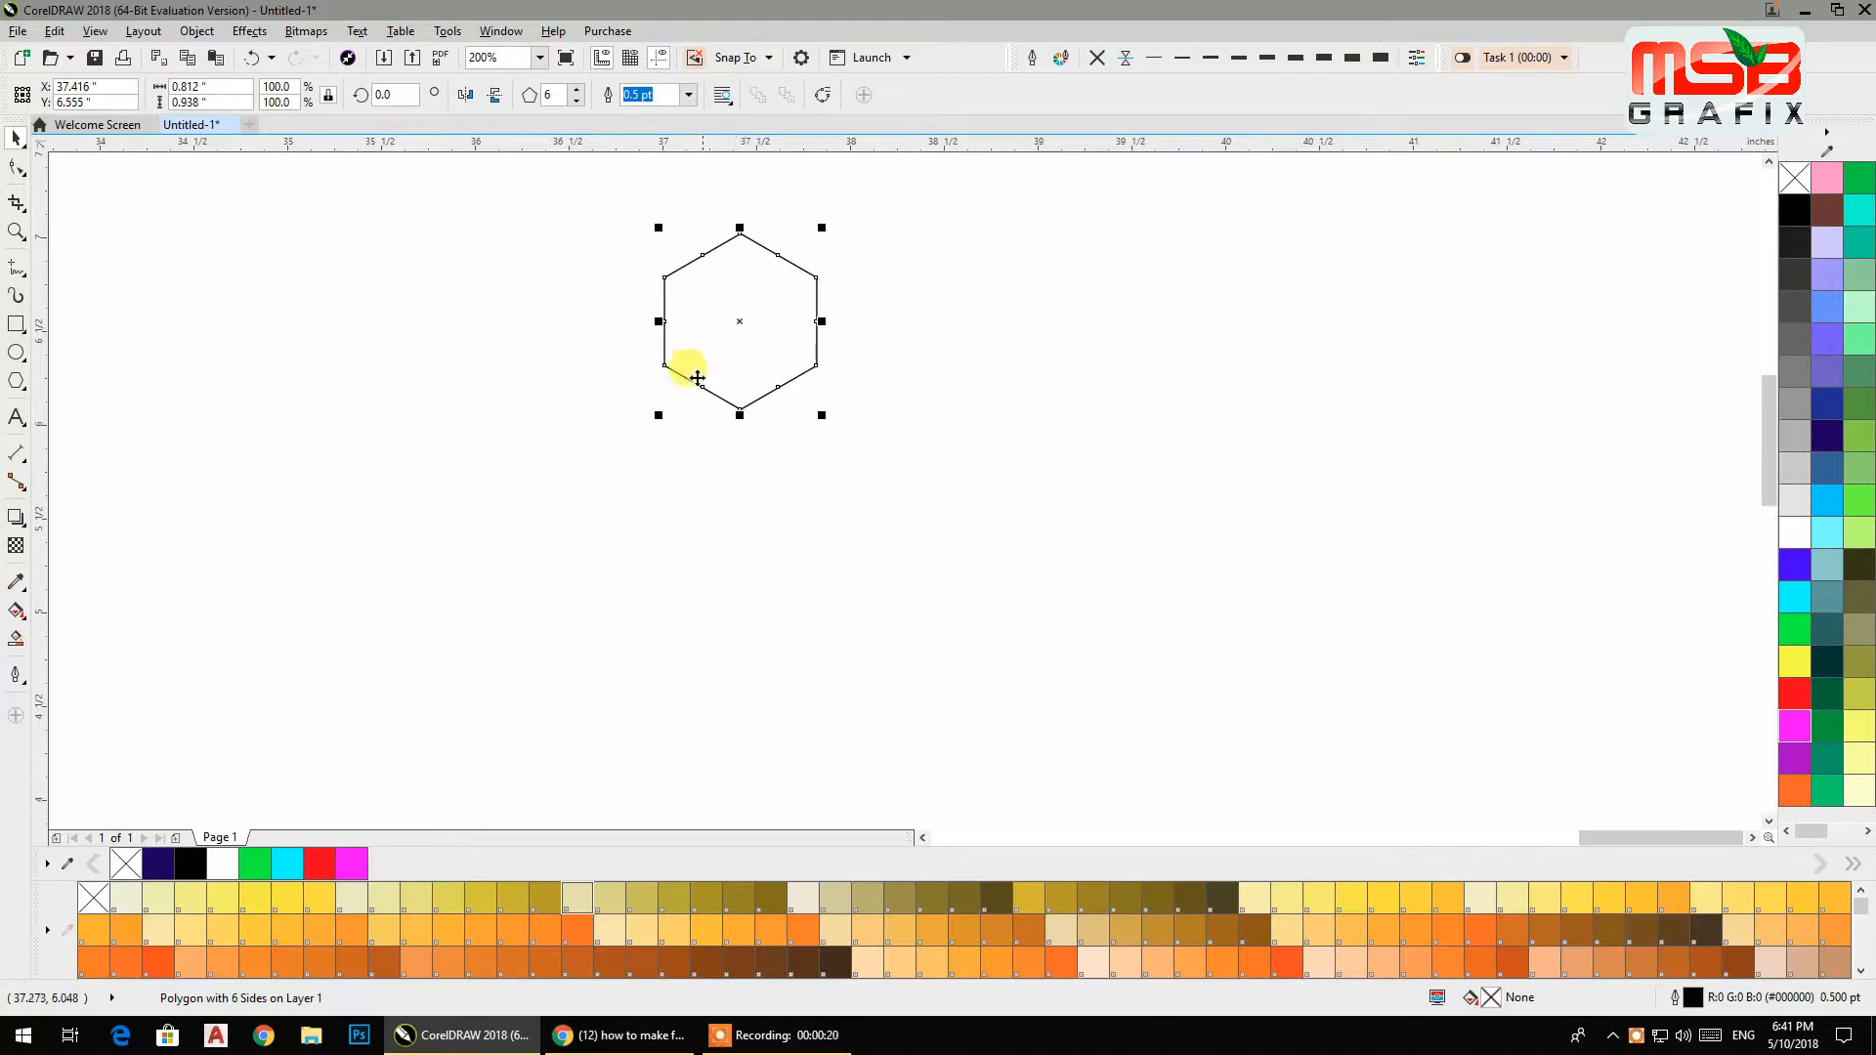
drag(658, 321, 843, 330)
right_click(842, 330)
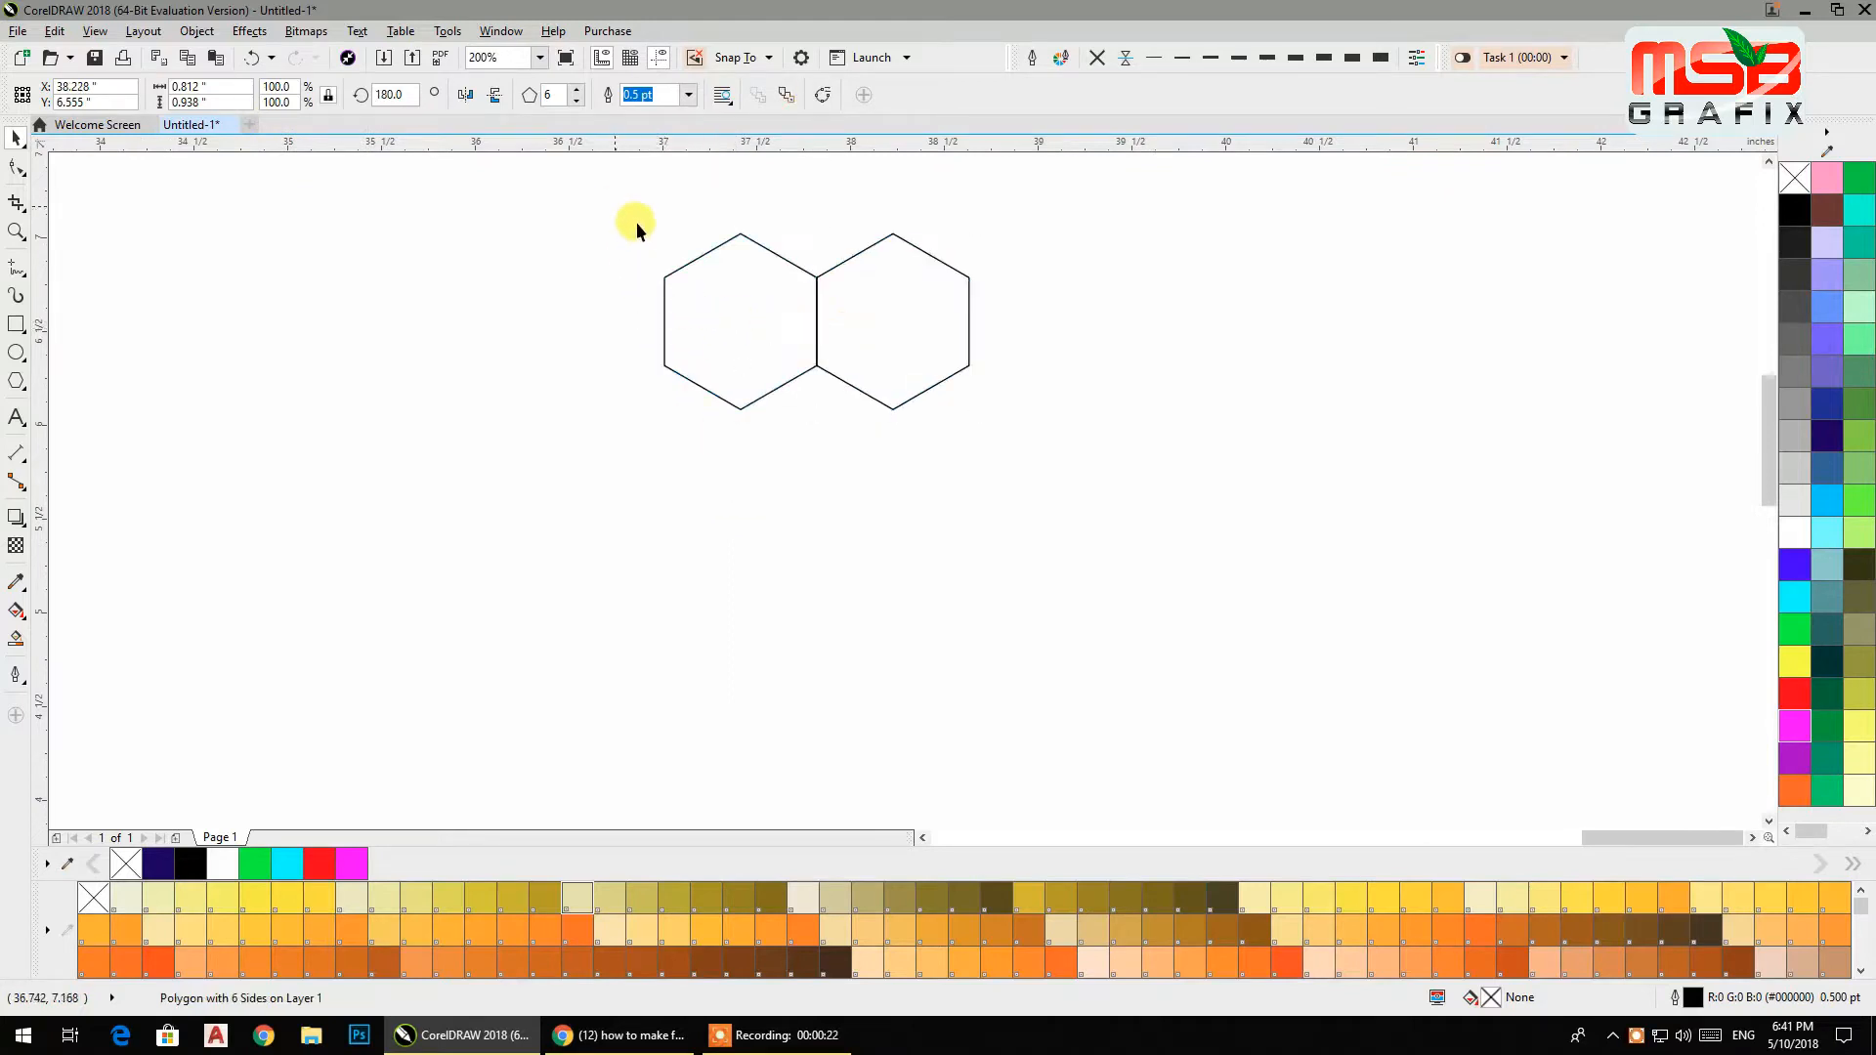
Select both hexagons and place a copy beside them, extending the row to four.
drag(637, 221, 1138, 445)
drag(657, 322, 1126, 342)
right_click(1126, 342)
Select the four hexagons and place a copy beside them, making a row of eight.
drag(1245, 446, 995, 524)
drag(404, 256, 1177, 629)
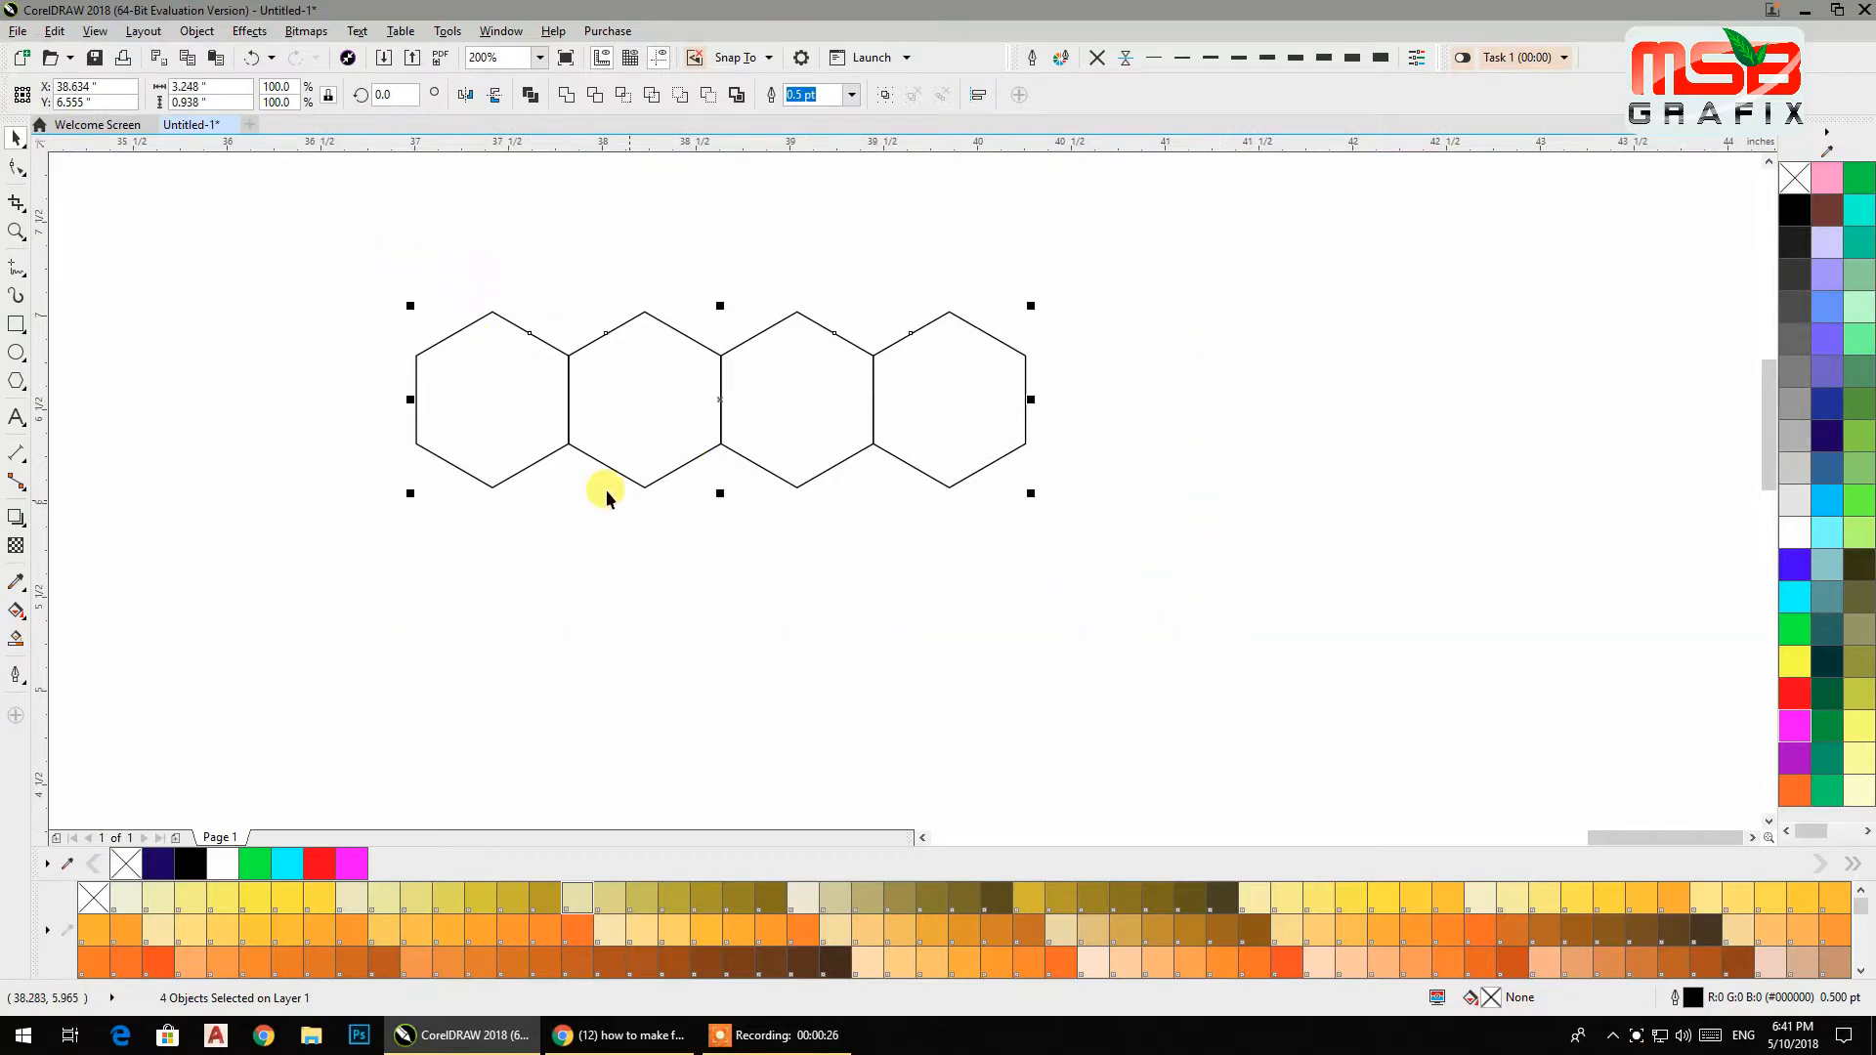
drag(410, 399, 1440, 424)
right_click(1440, 423)
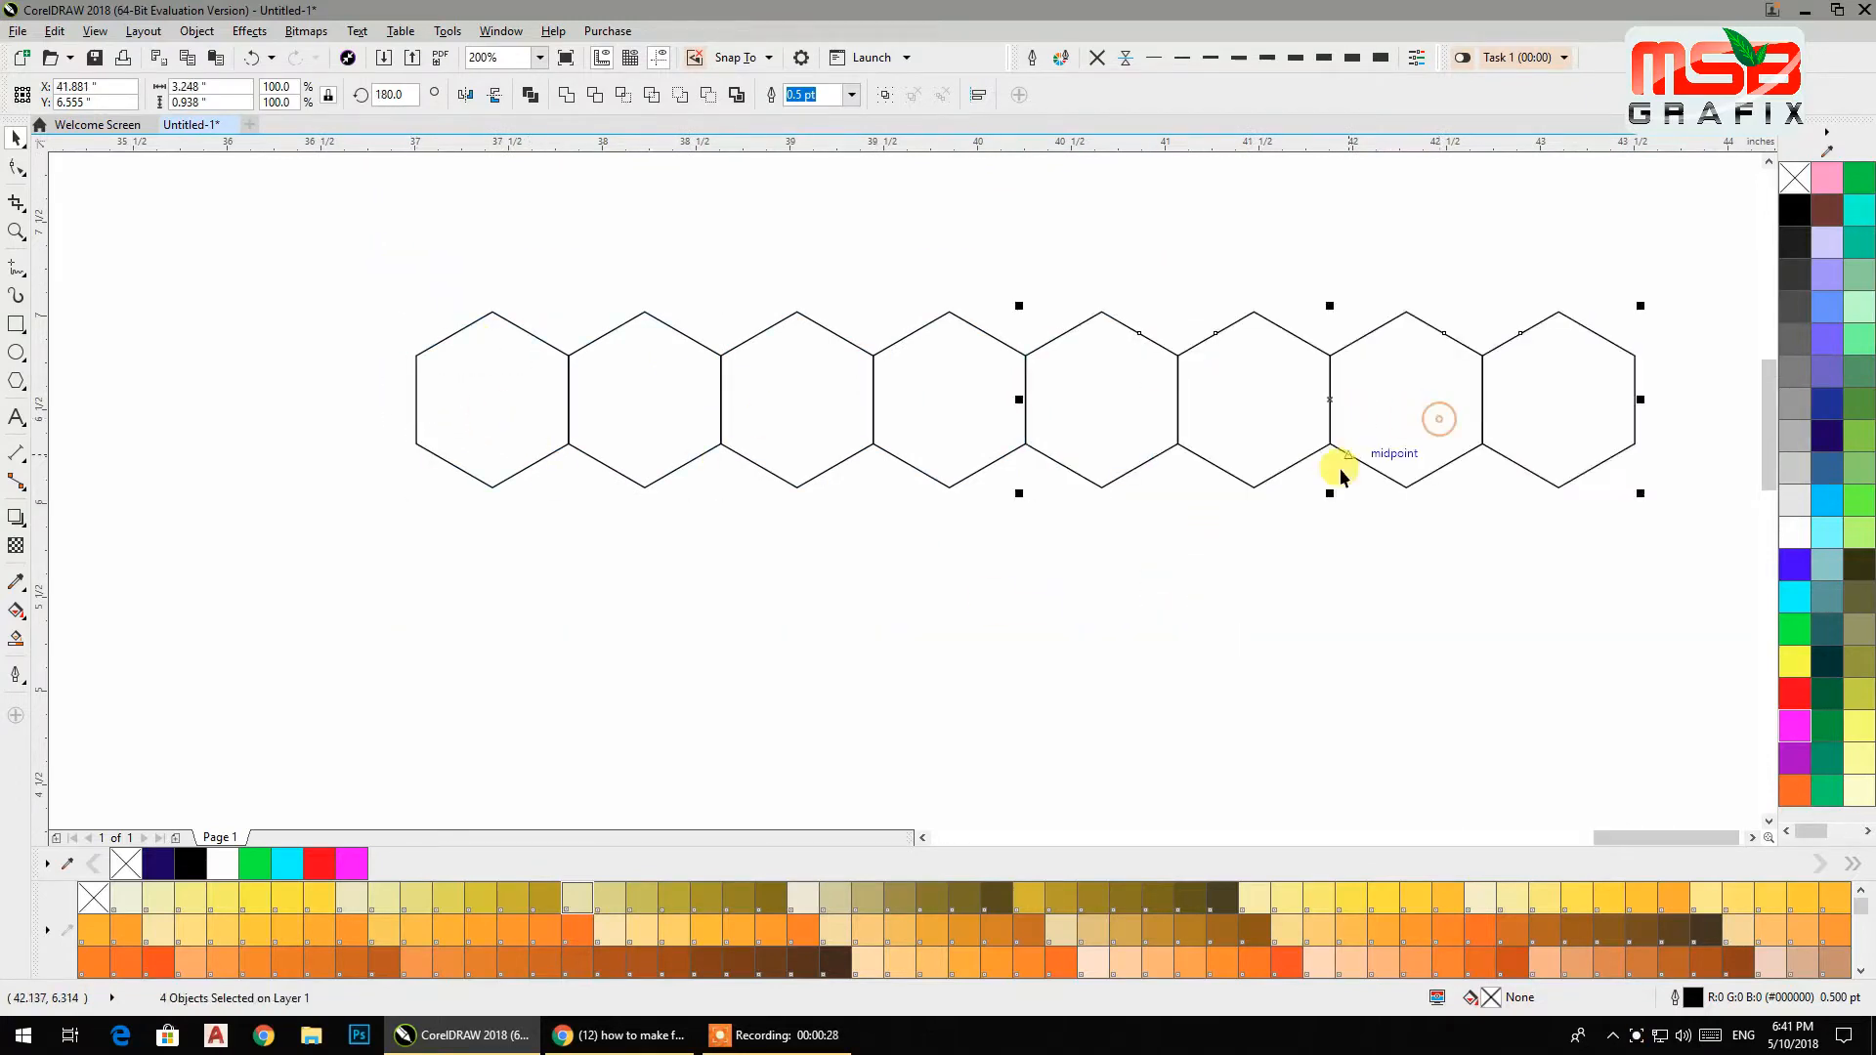
Select the row of eight and place a copy beside it, making a row of sixteen hexagons.
scroll(1340, 467, down, 2)
click(952, 547)
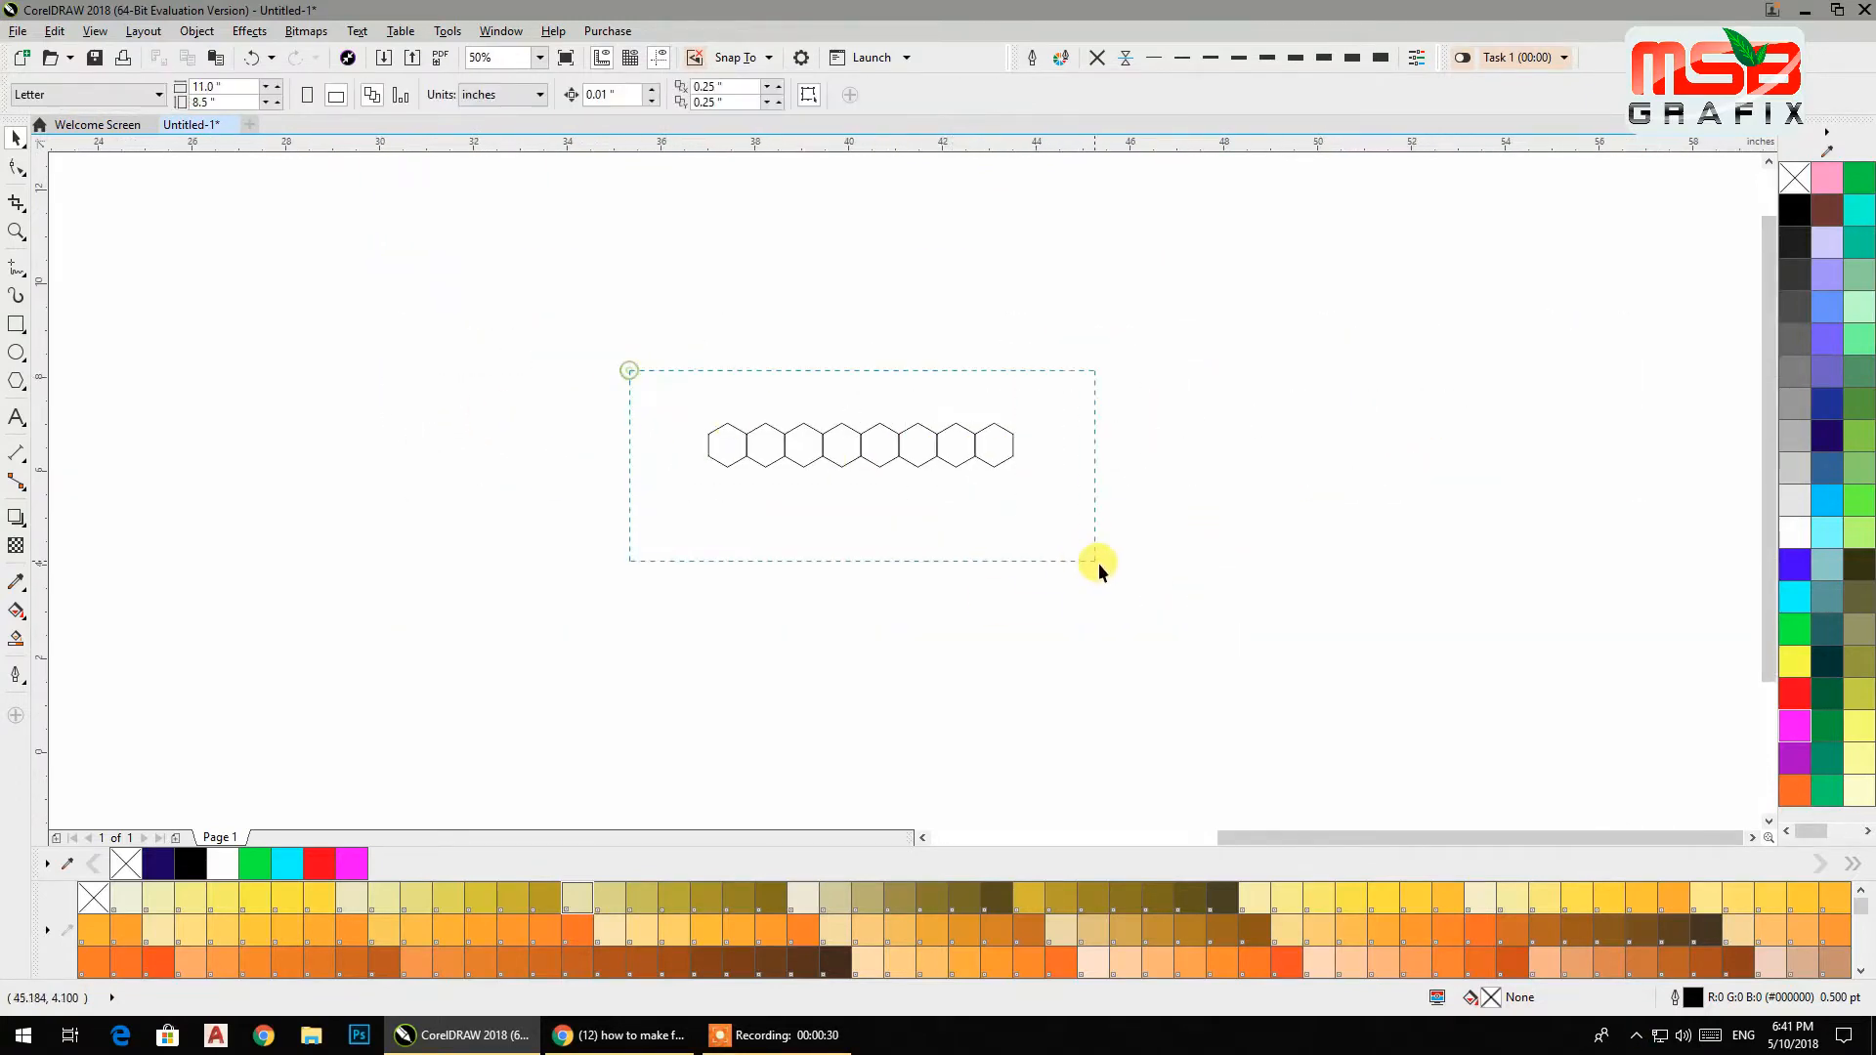
drag(629, 370, 1098, 563)
drag(701, 444, 1123, 473)
right_click(1123, 473)
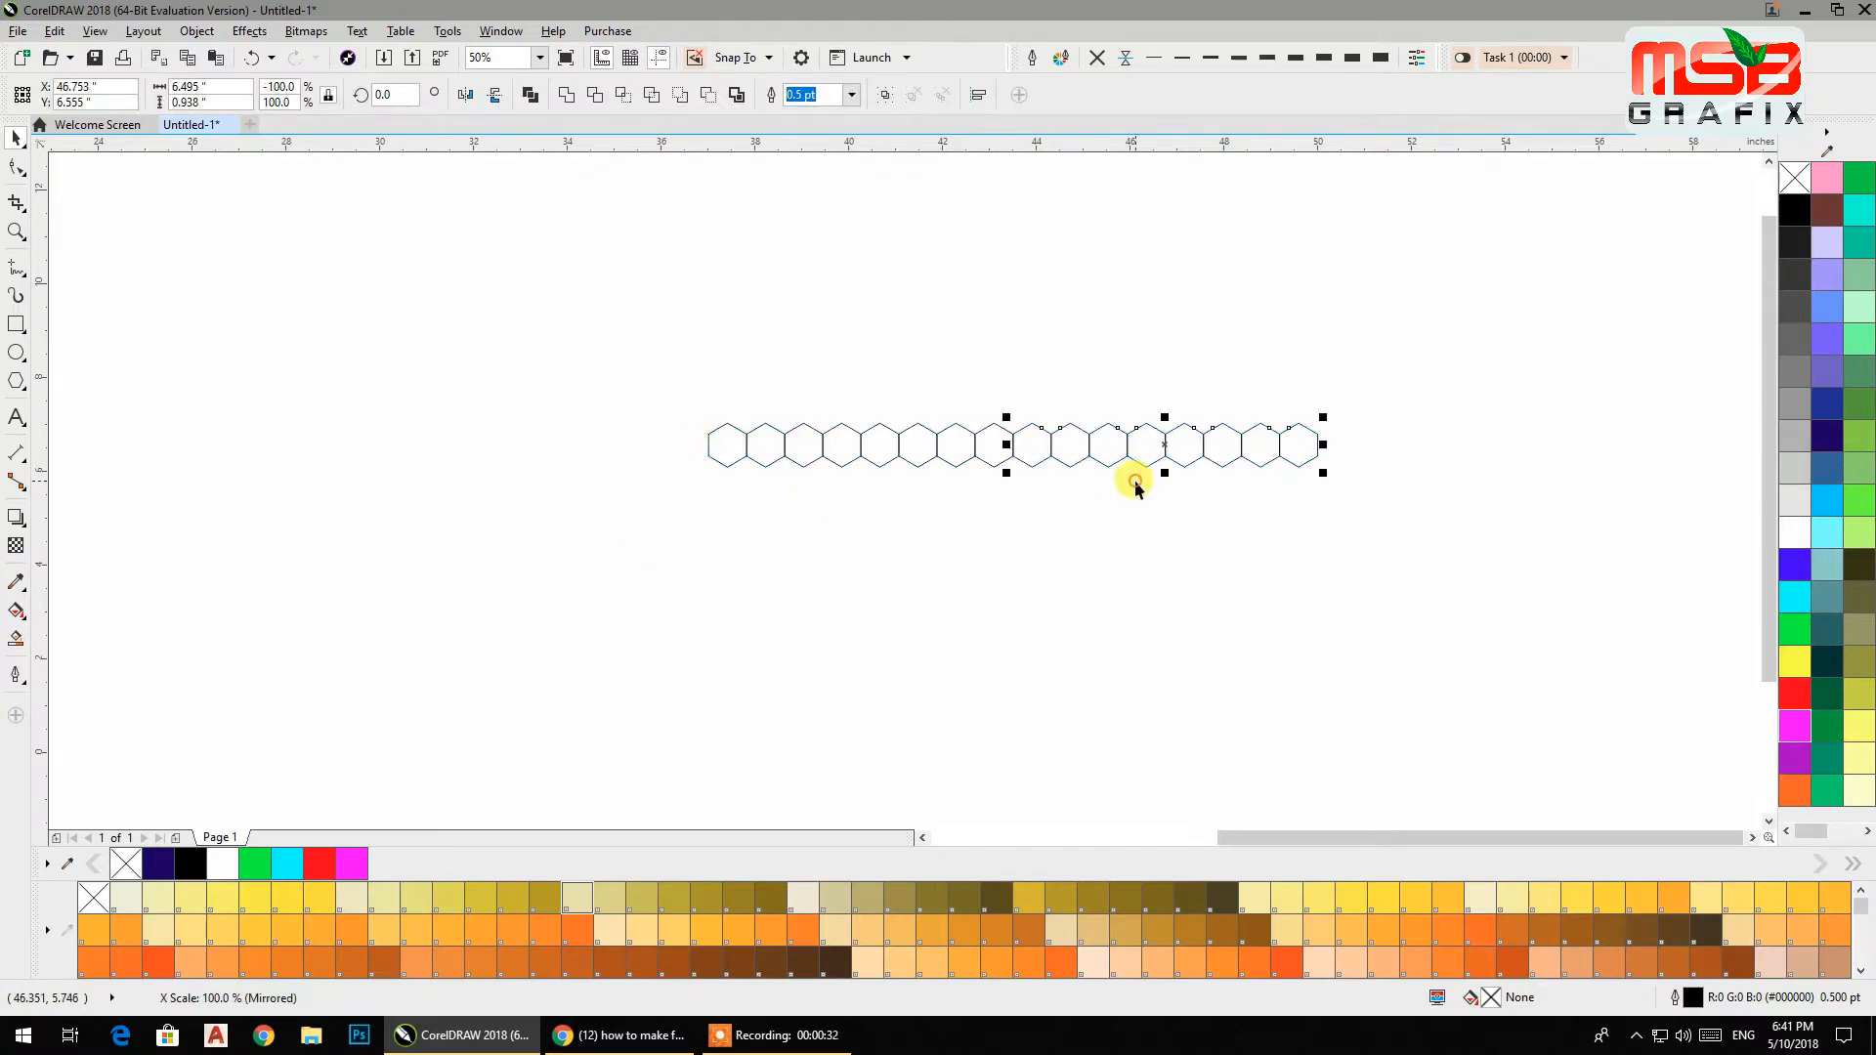
click(1233, 588)
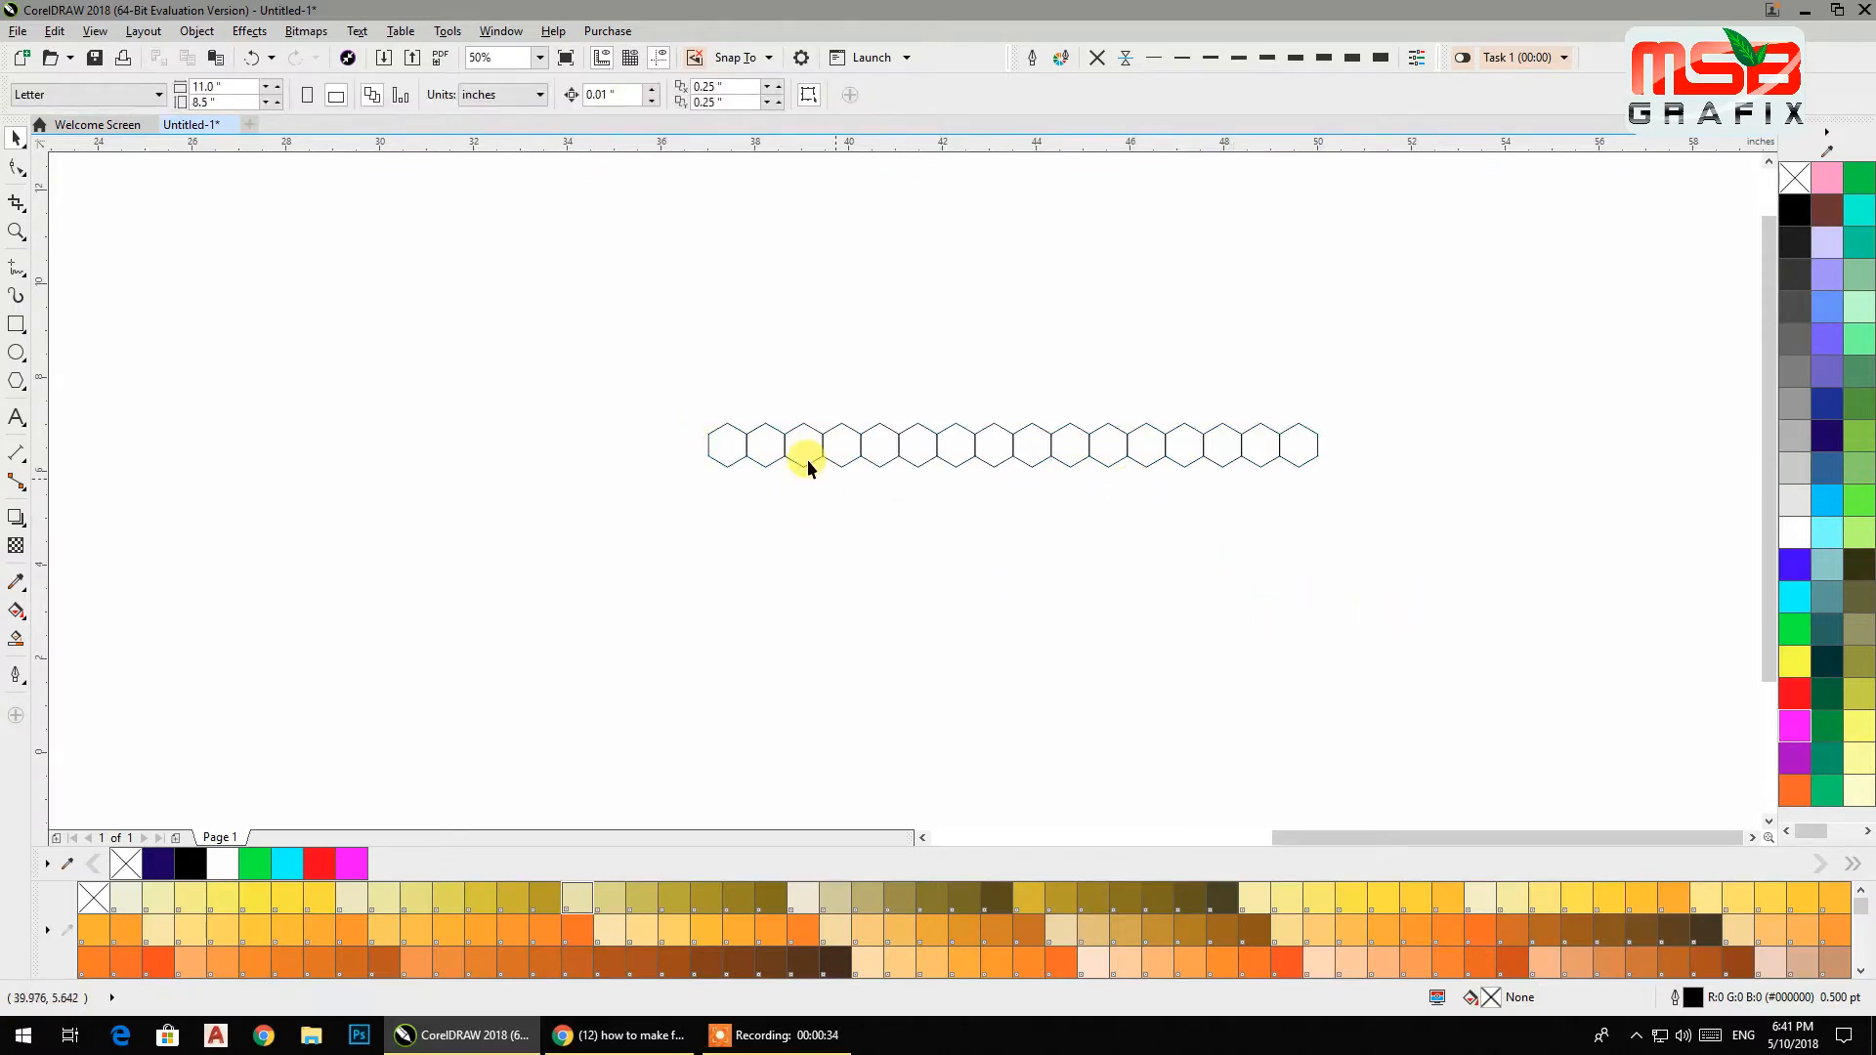
Select five spaced-out hexagons in the row and fill them black.
click(775, 454)
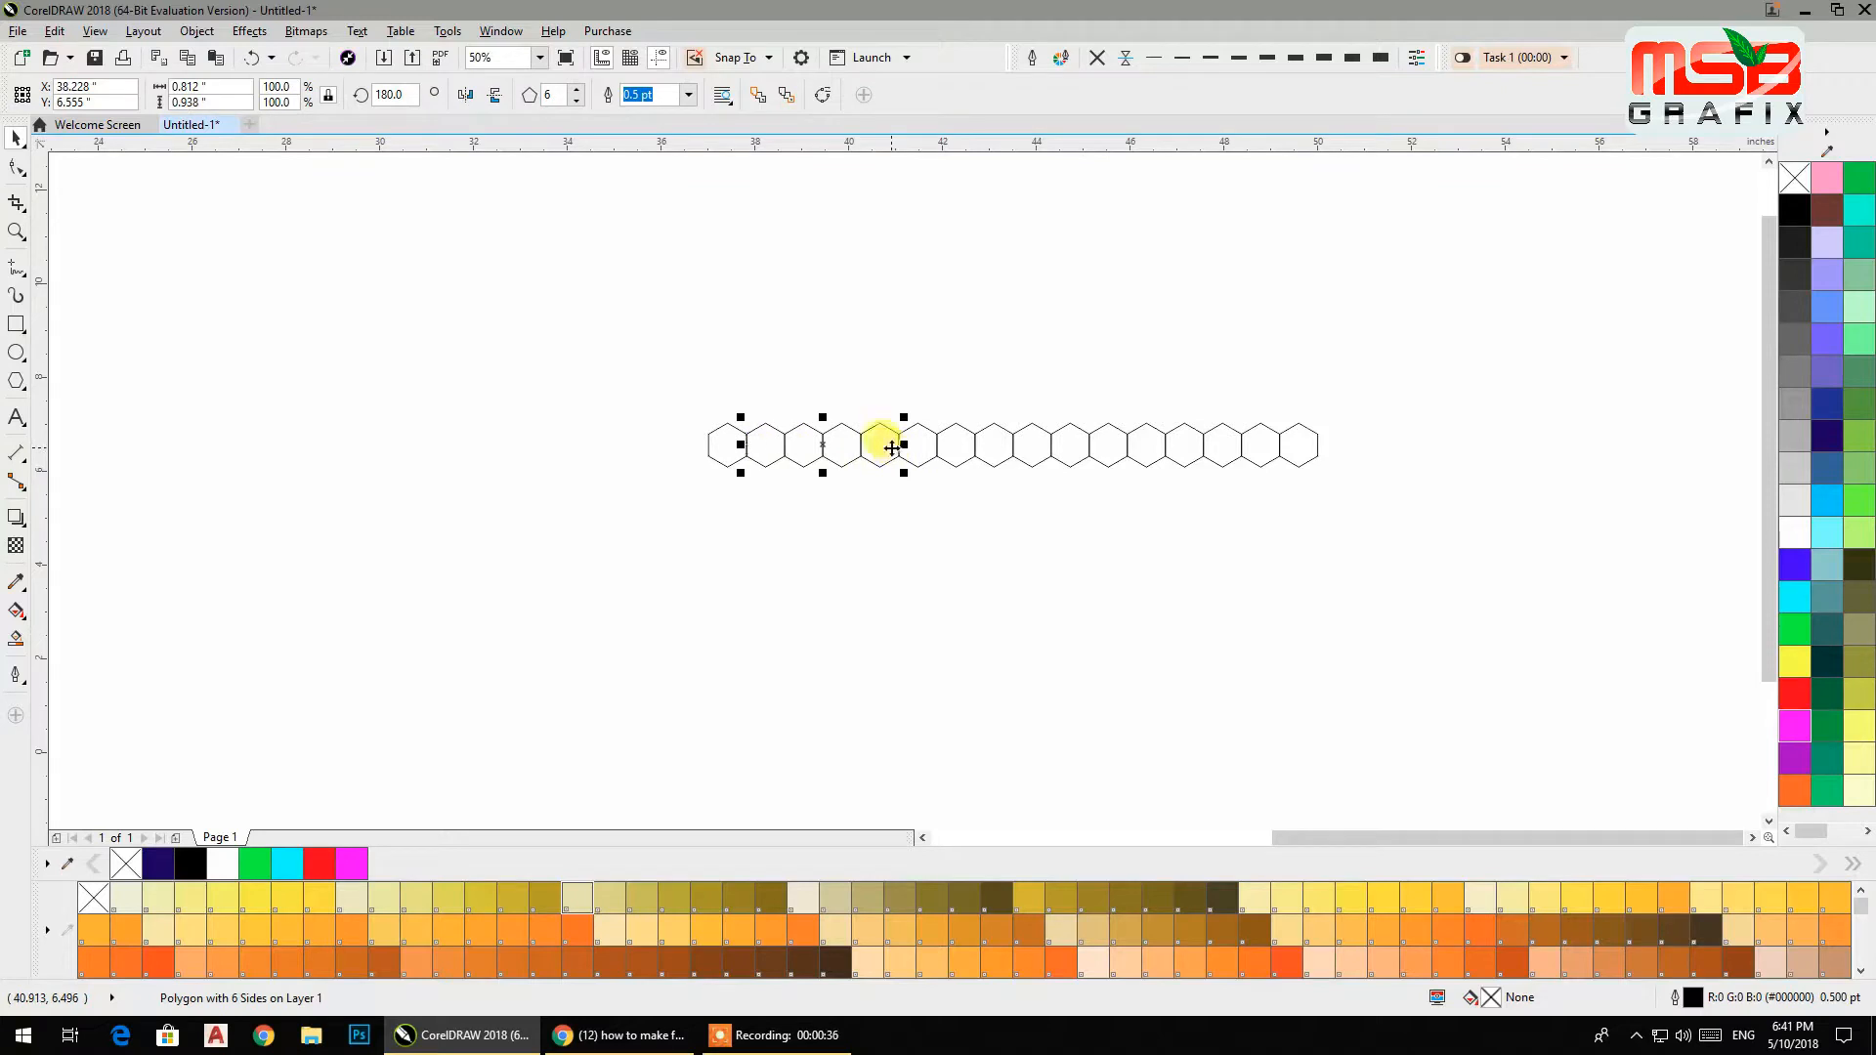
shift+click(893, 448)
shift+click(1033, 452)
shift+click(1186, 449)
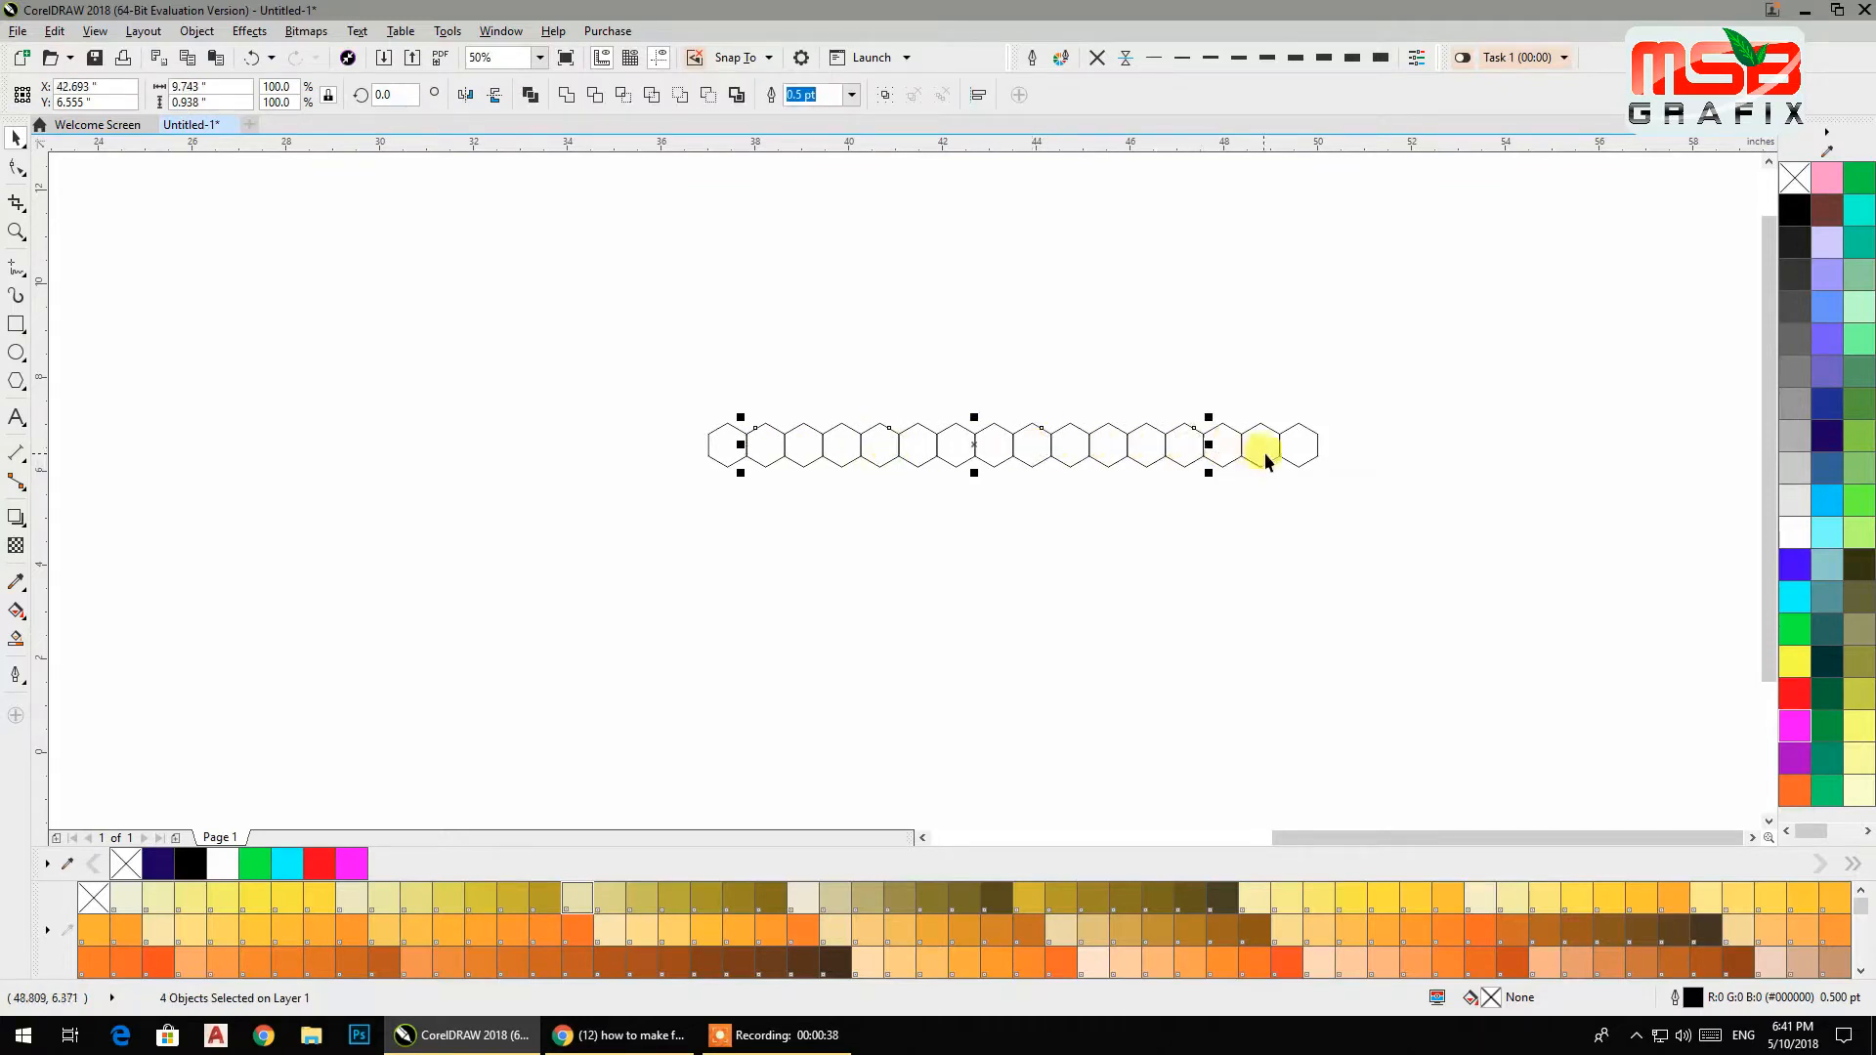
click(1794, 209)
Duplicate the whole row below itself and mirror the copy horizontally.
drag(1393, 573, 635, 364)
drag(993, 419, 982, 489)
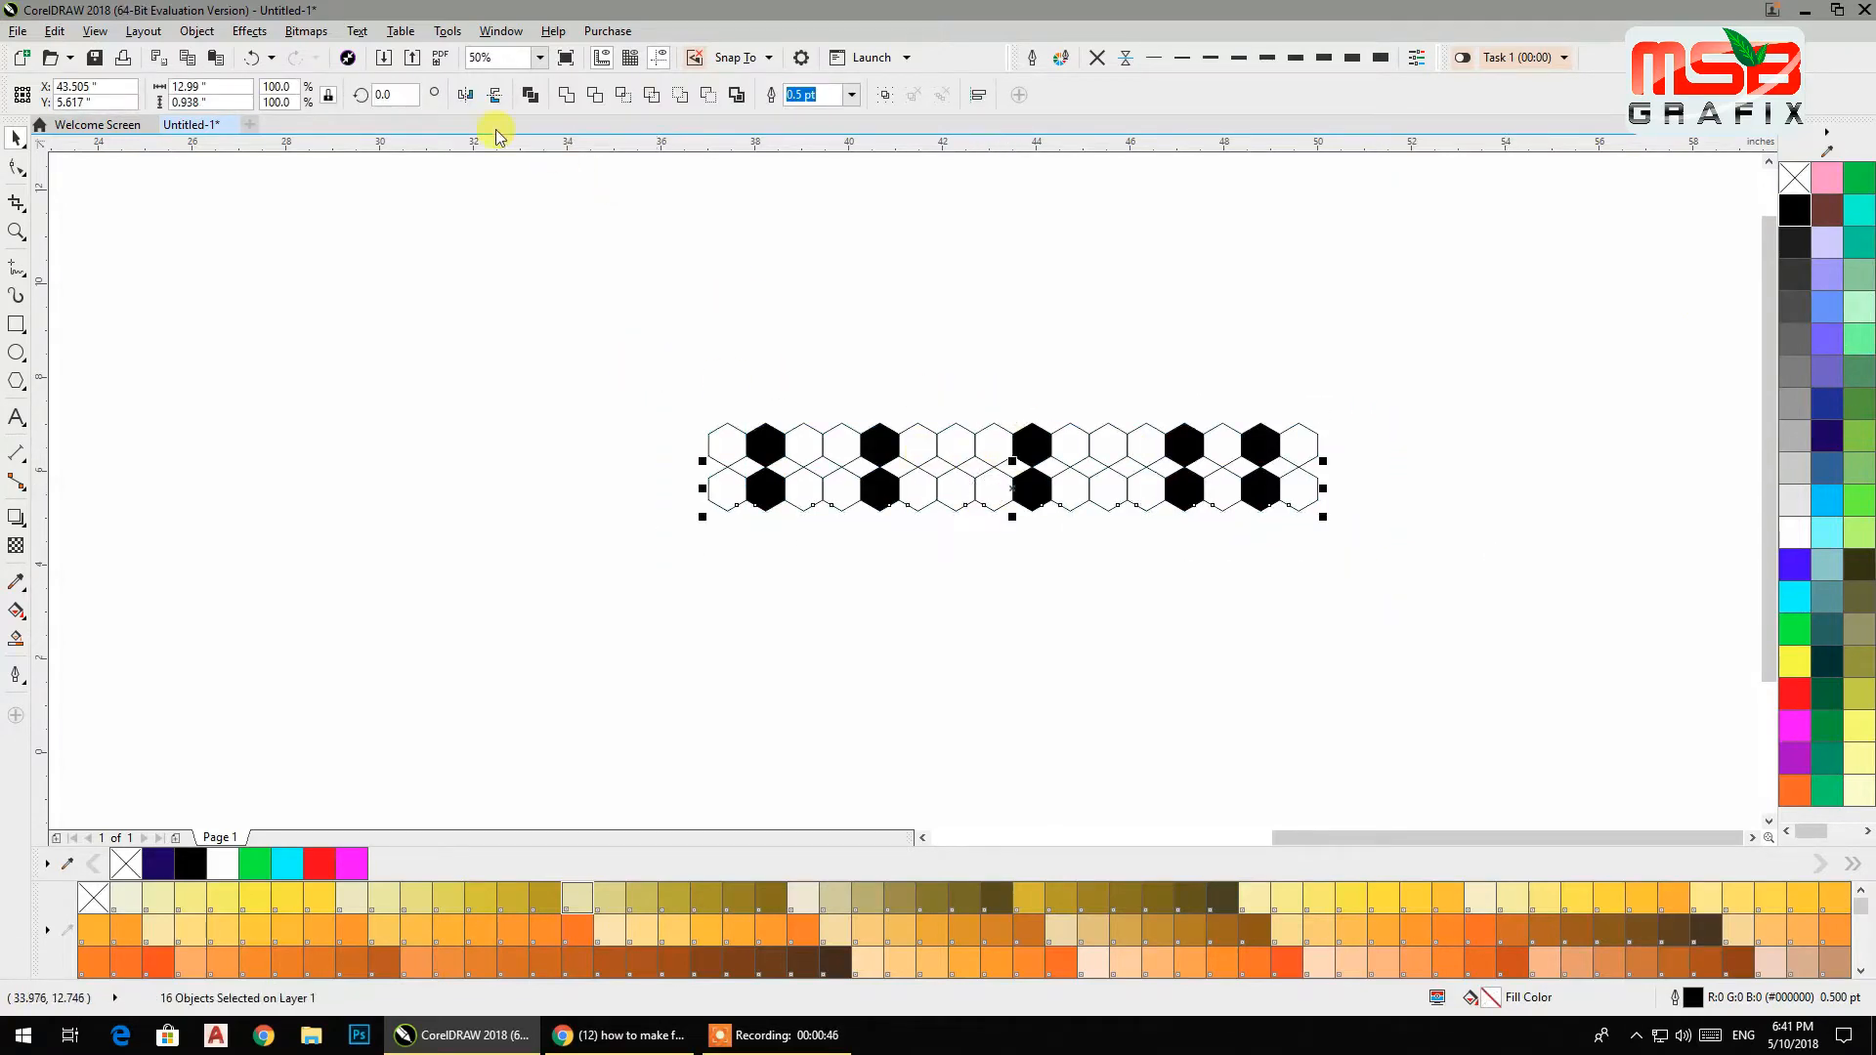
click(466, 97)
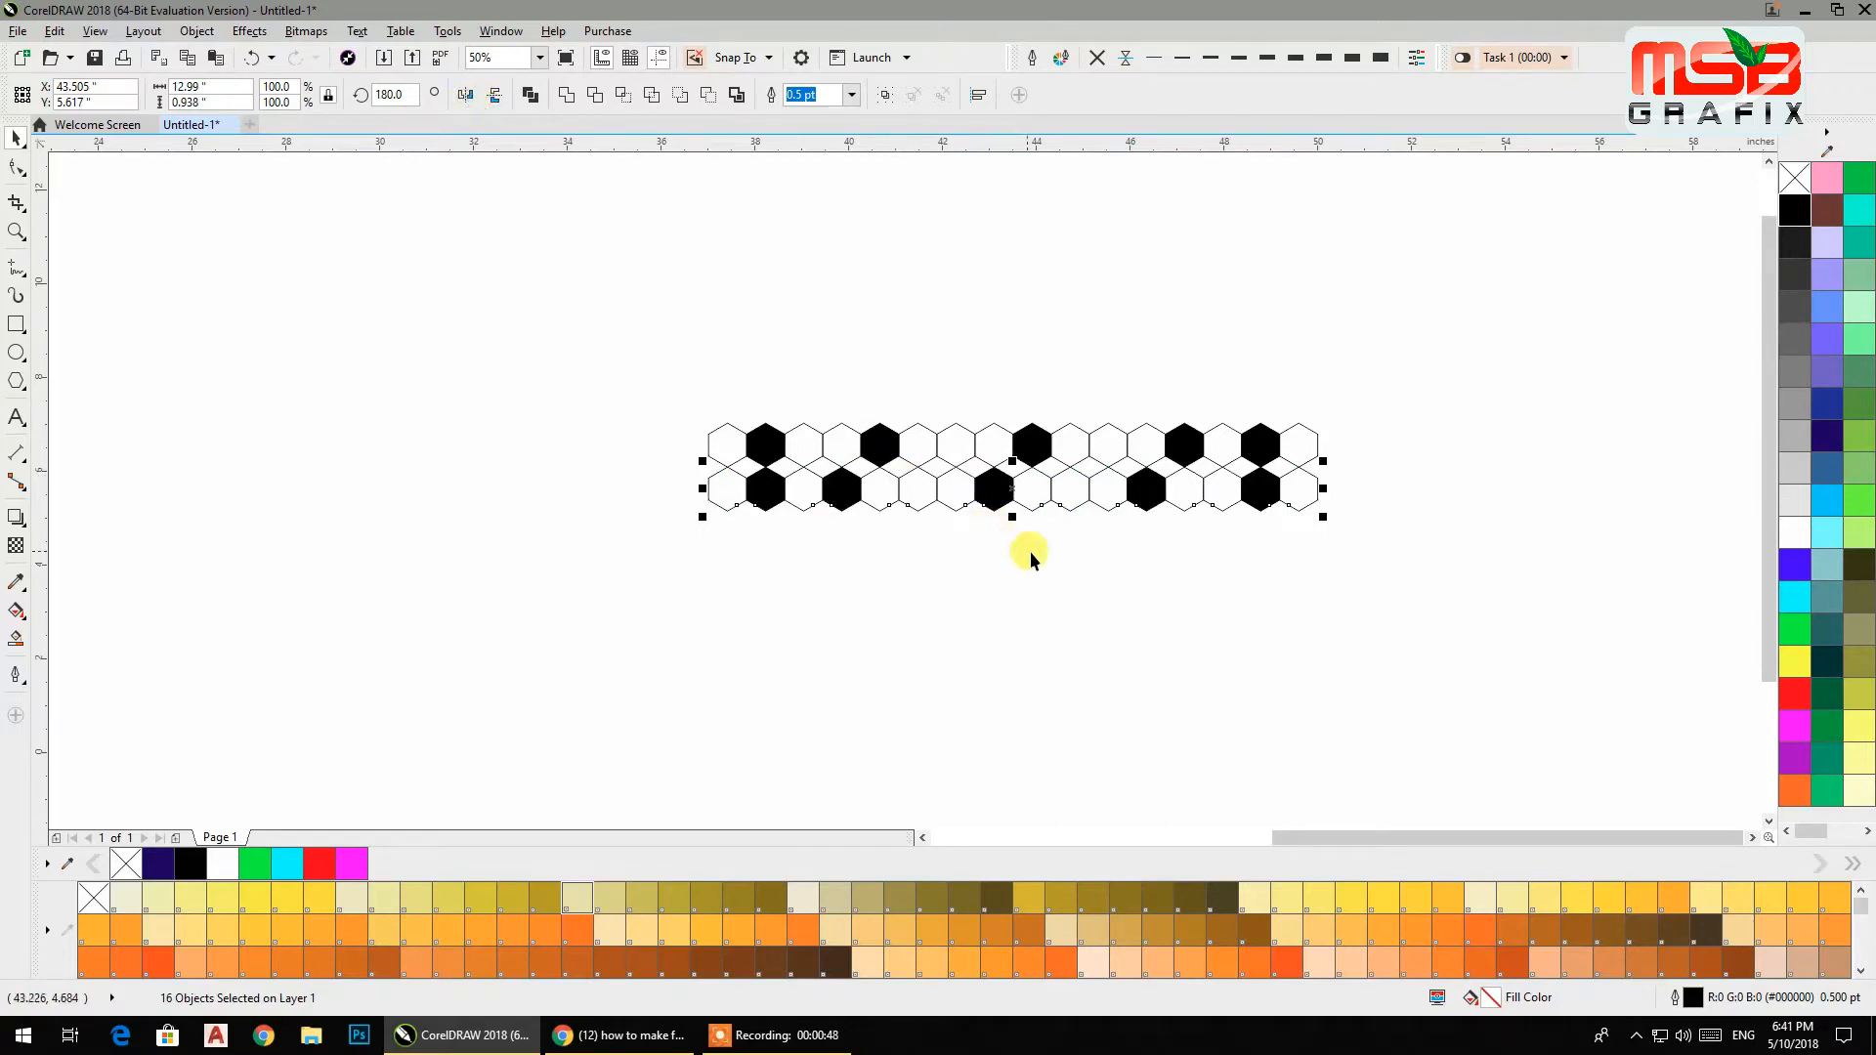
Shift the mirrored row so it interlocks in a staggered position under the first row.
scroll(985, 486, up, 2)
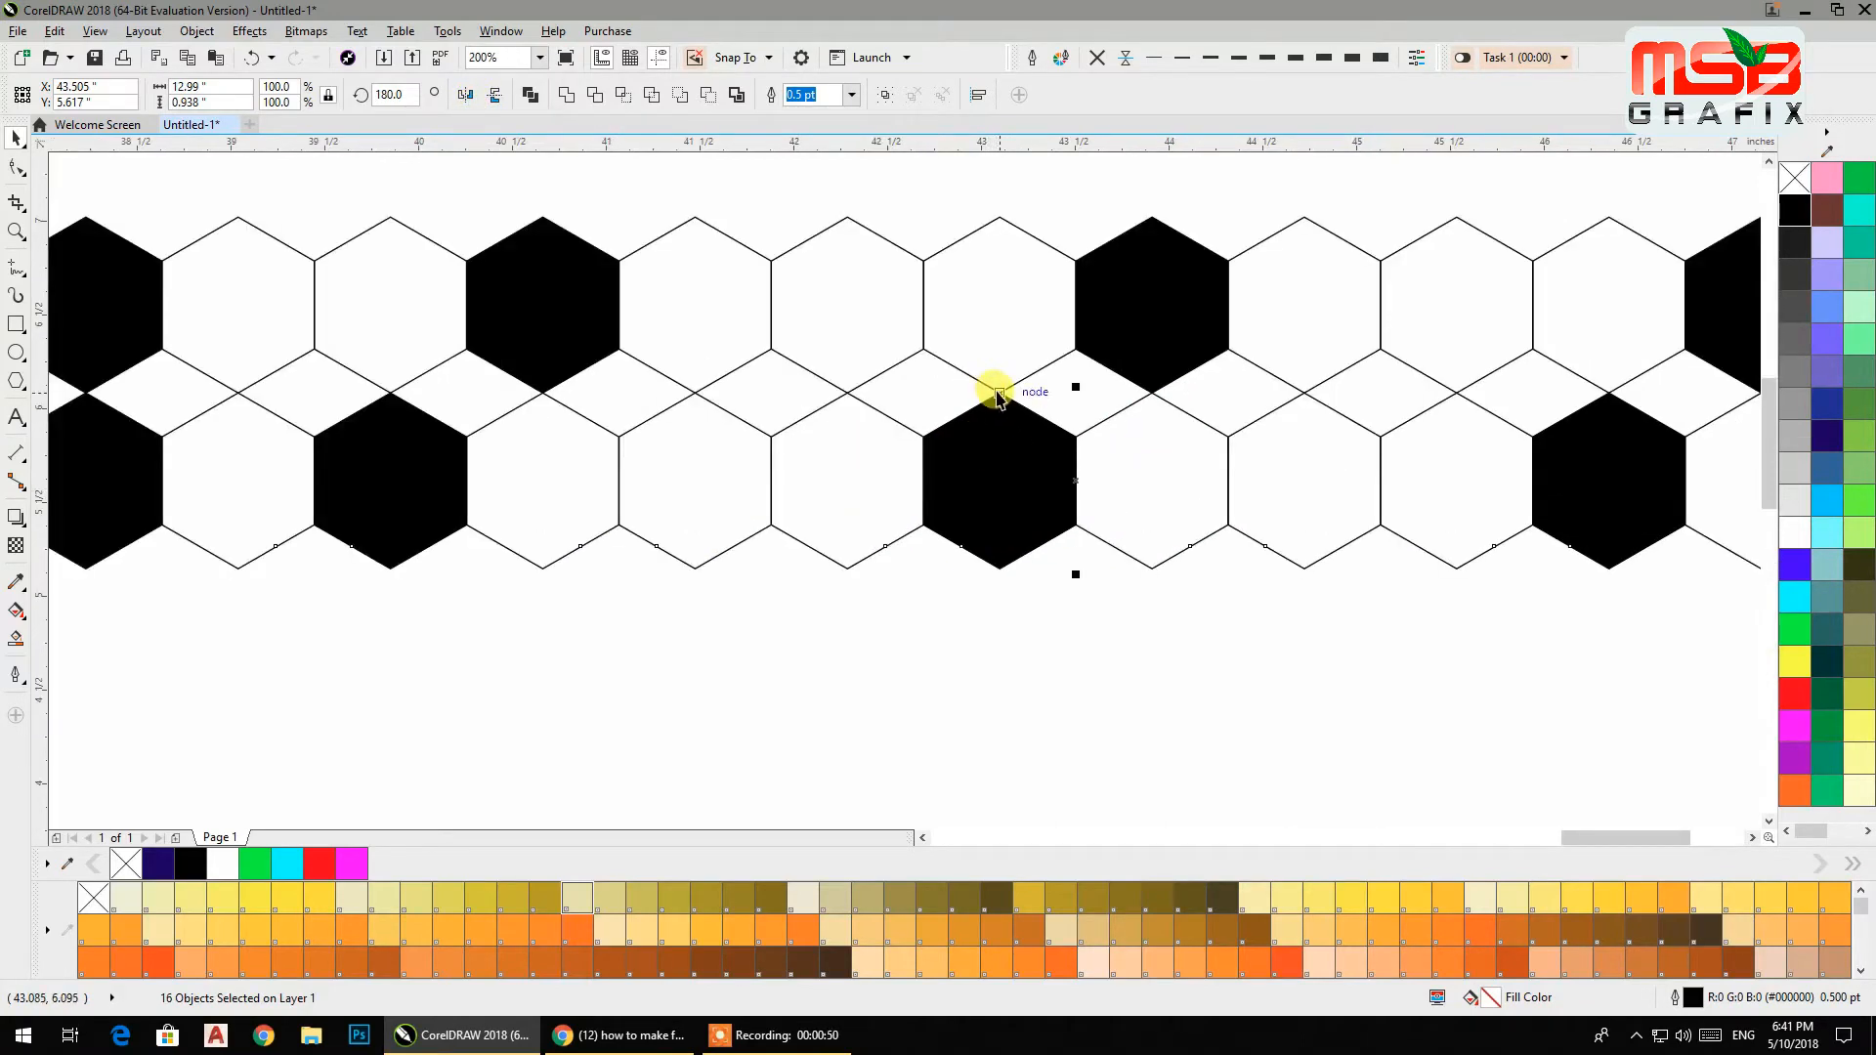
drag(1002, 393, 925, 360)
scroll(1004, 436, down, 1)
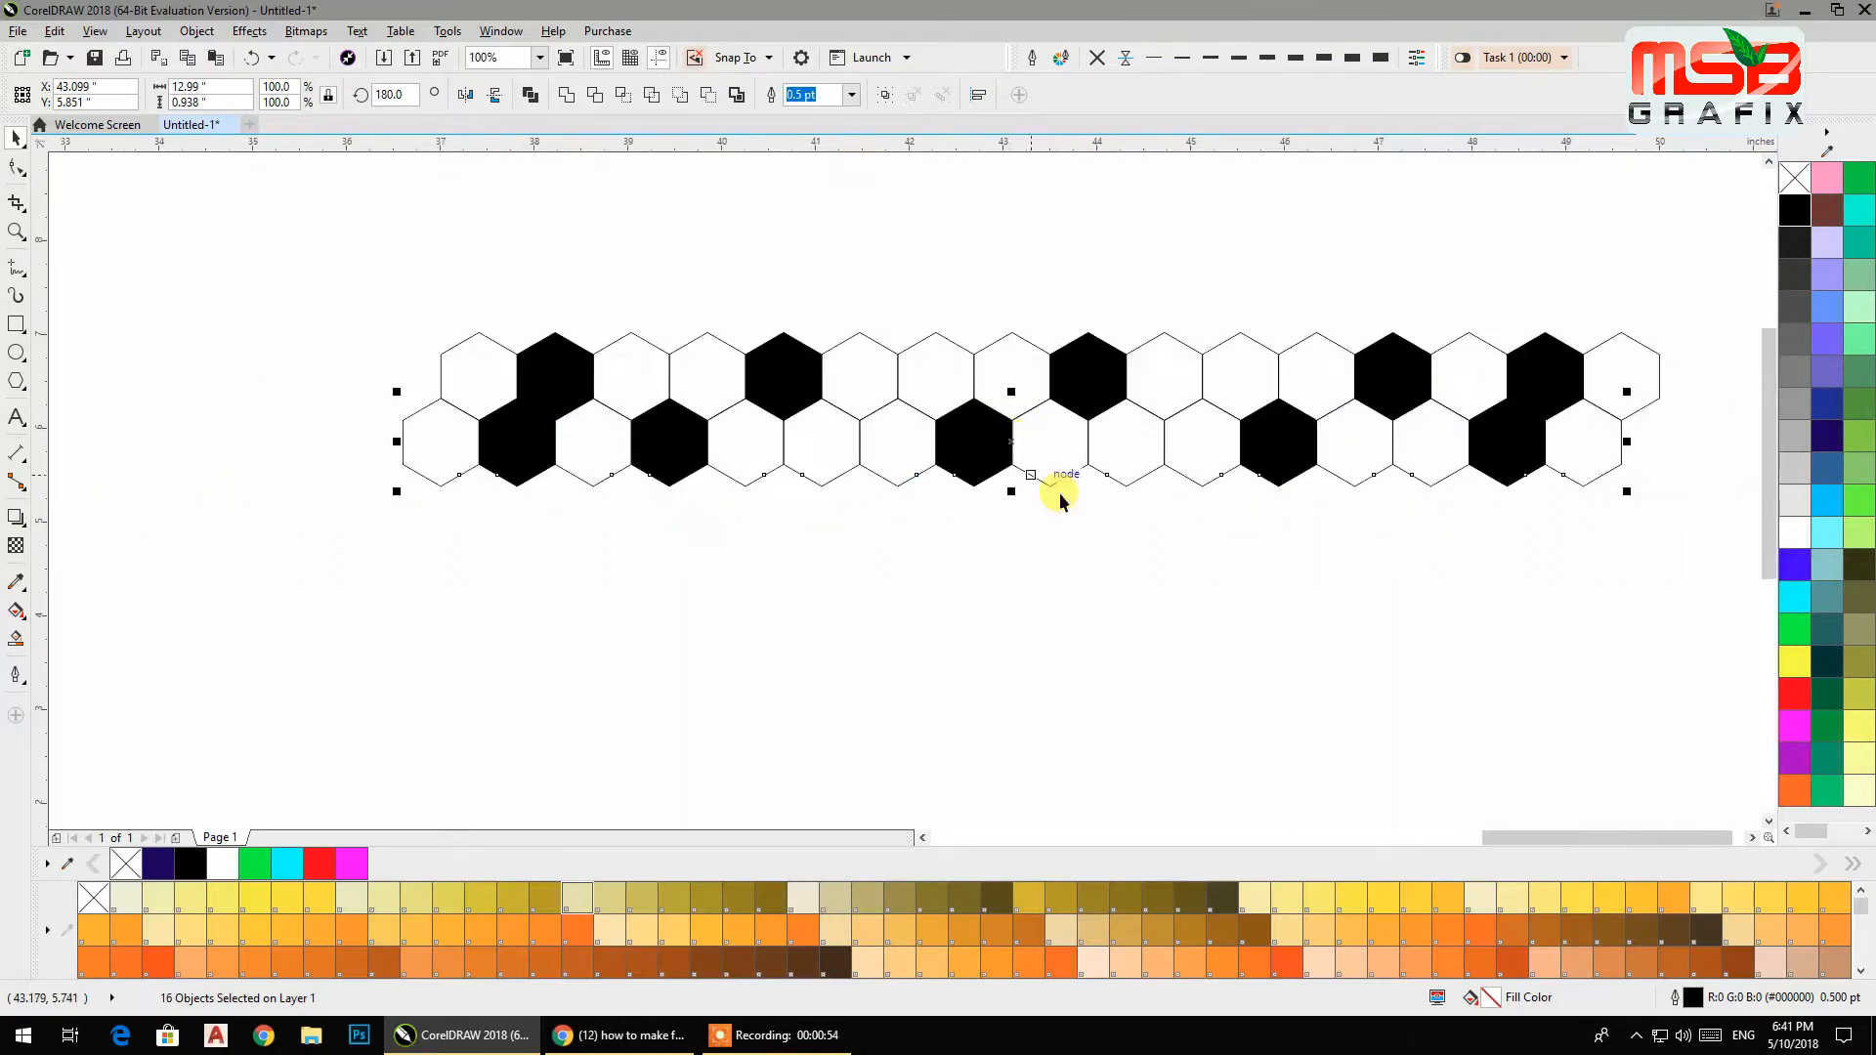
Recolour the second row's ends, filling its first hexagon black and the second and second-to-last hexagons white.
click(1156, 579)
click(512, 444)
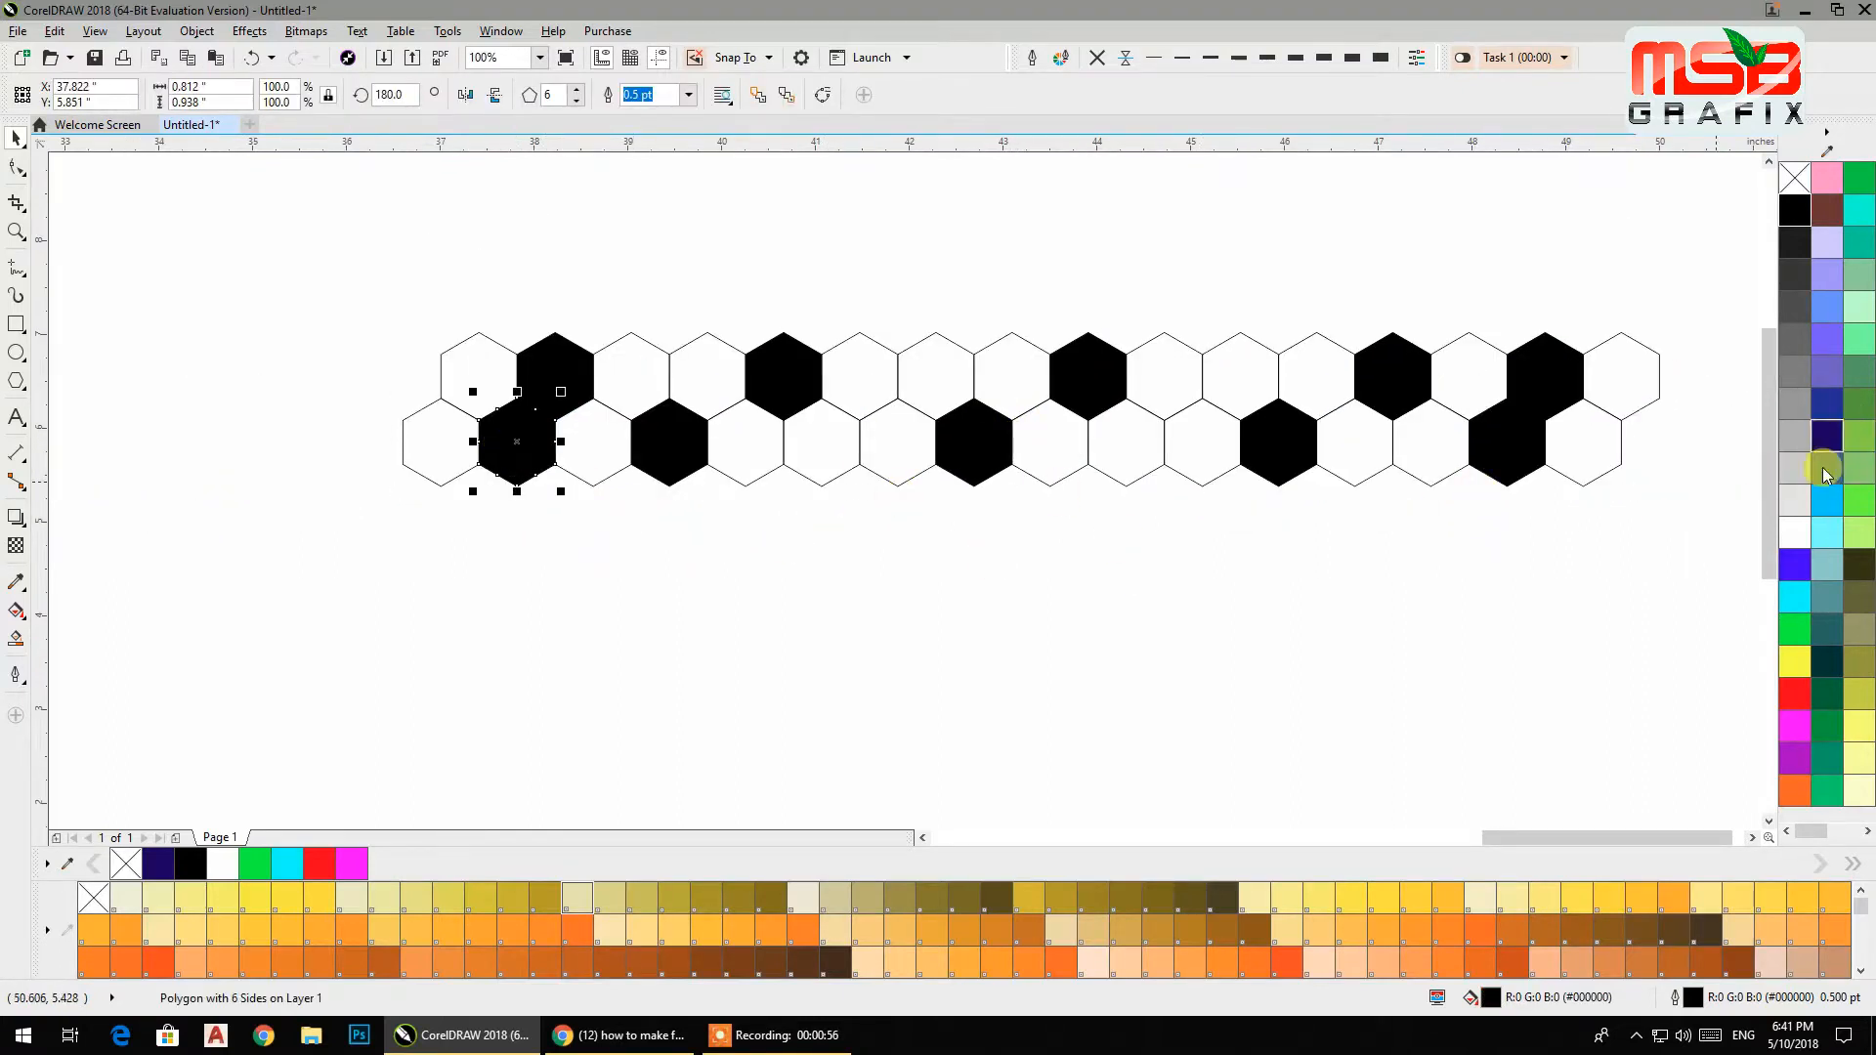
click(1795, 534)
click(436, 427)
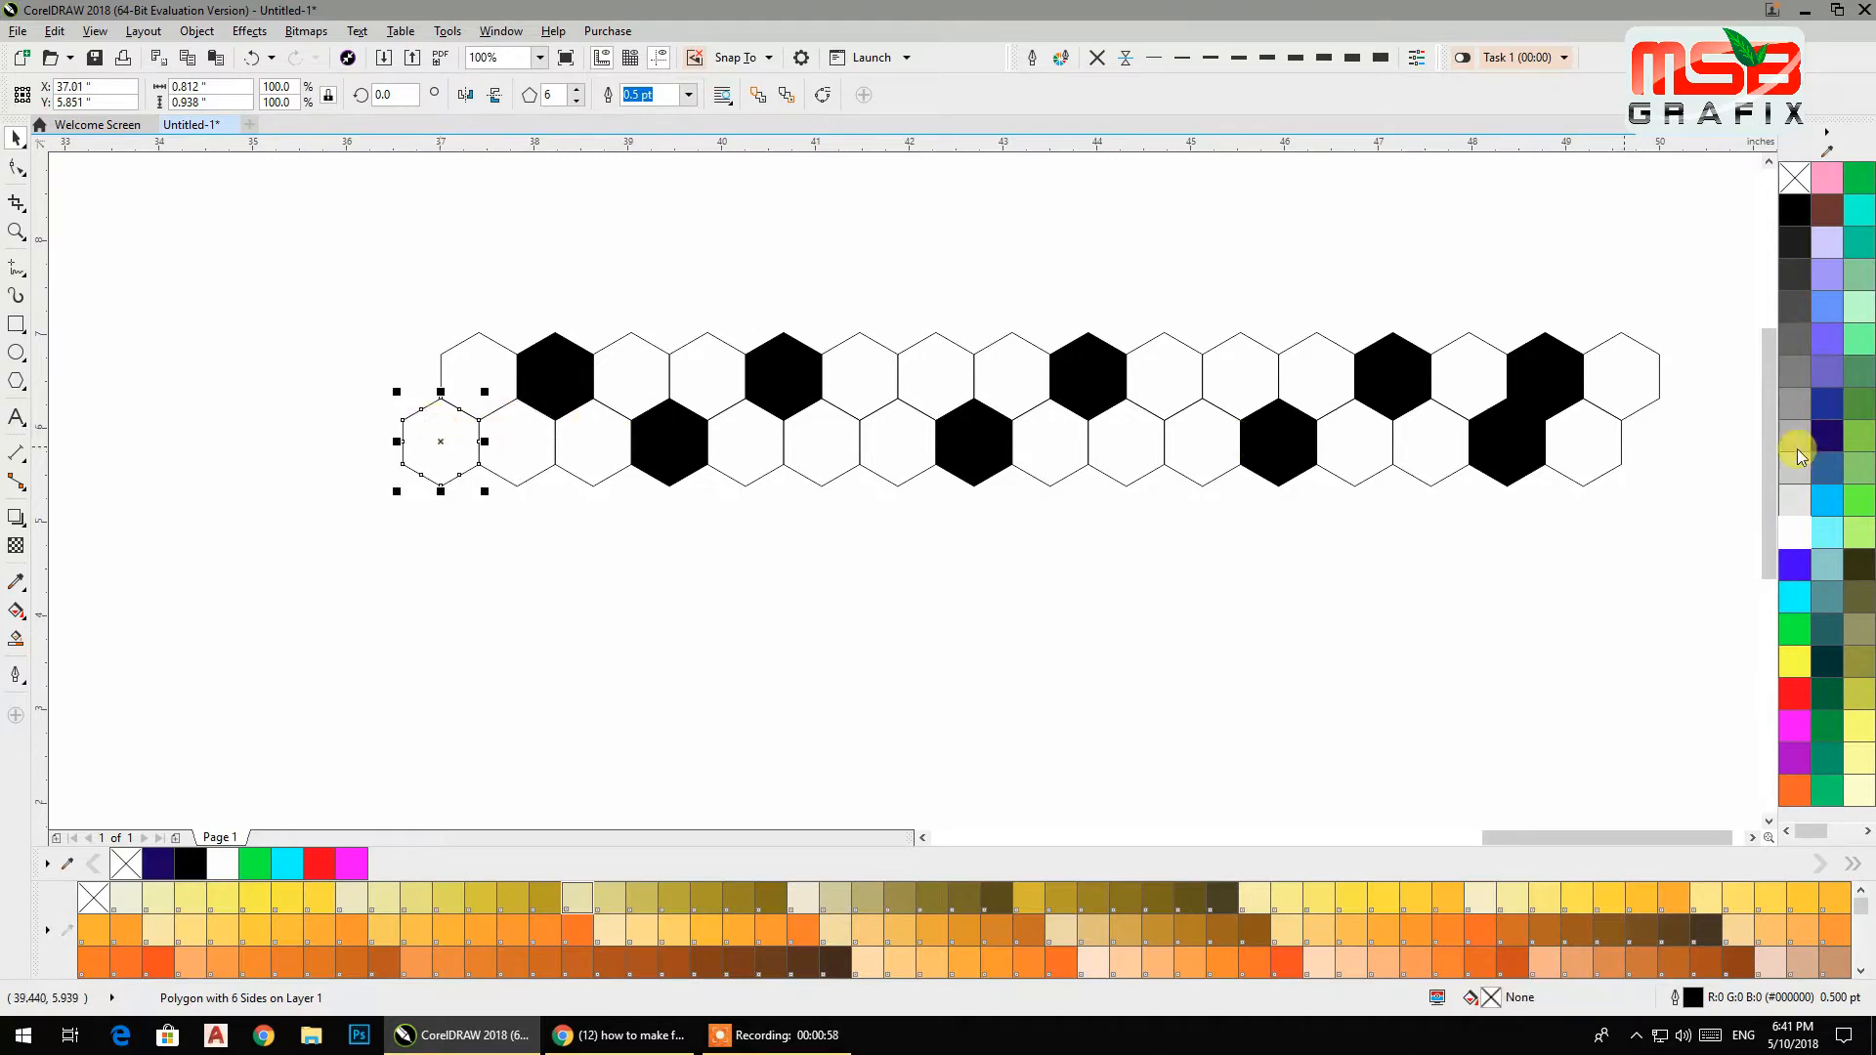
click(1798, 210)
click(1514, 434)
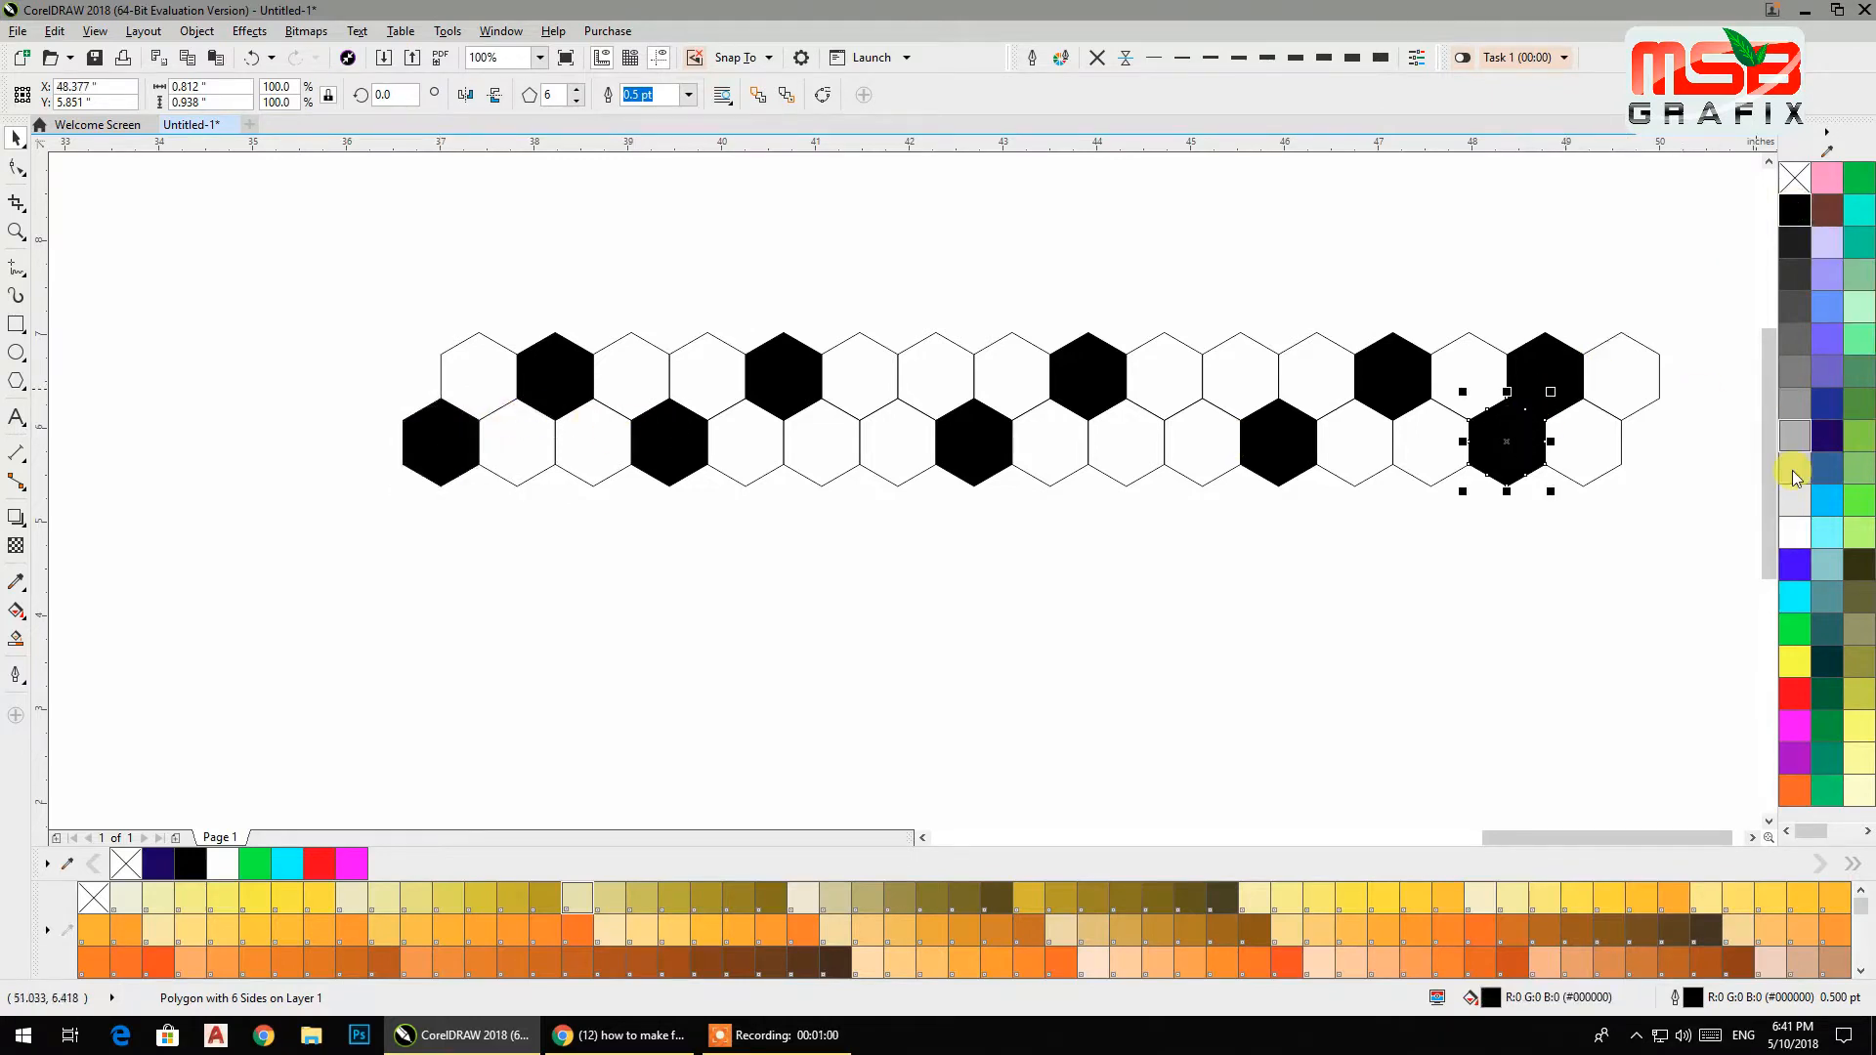
click(1794, 532)
click(1592, 441)
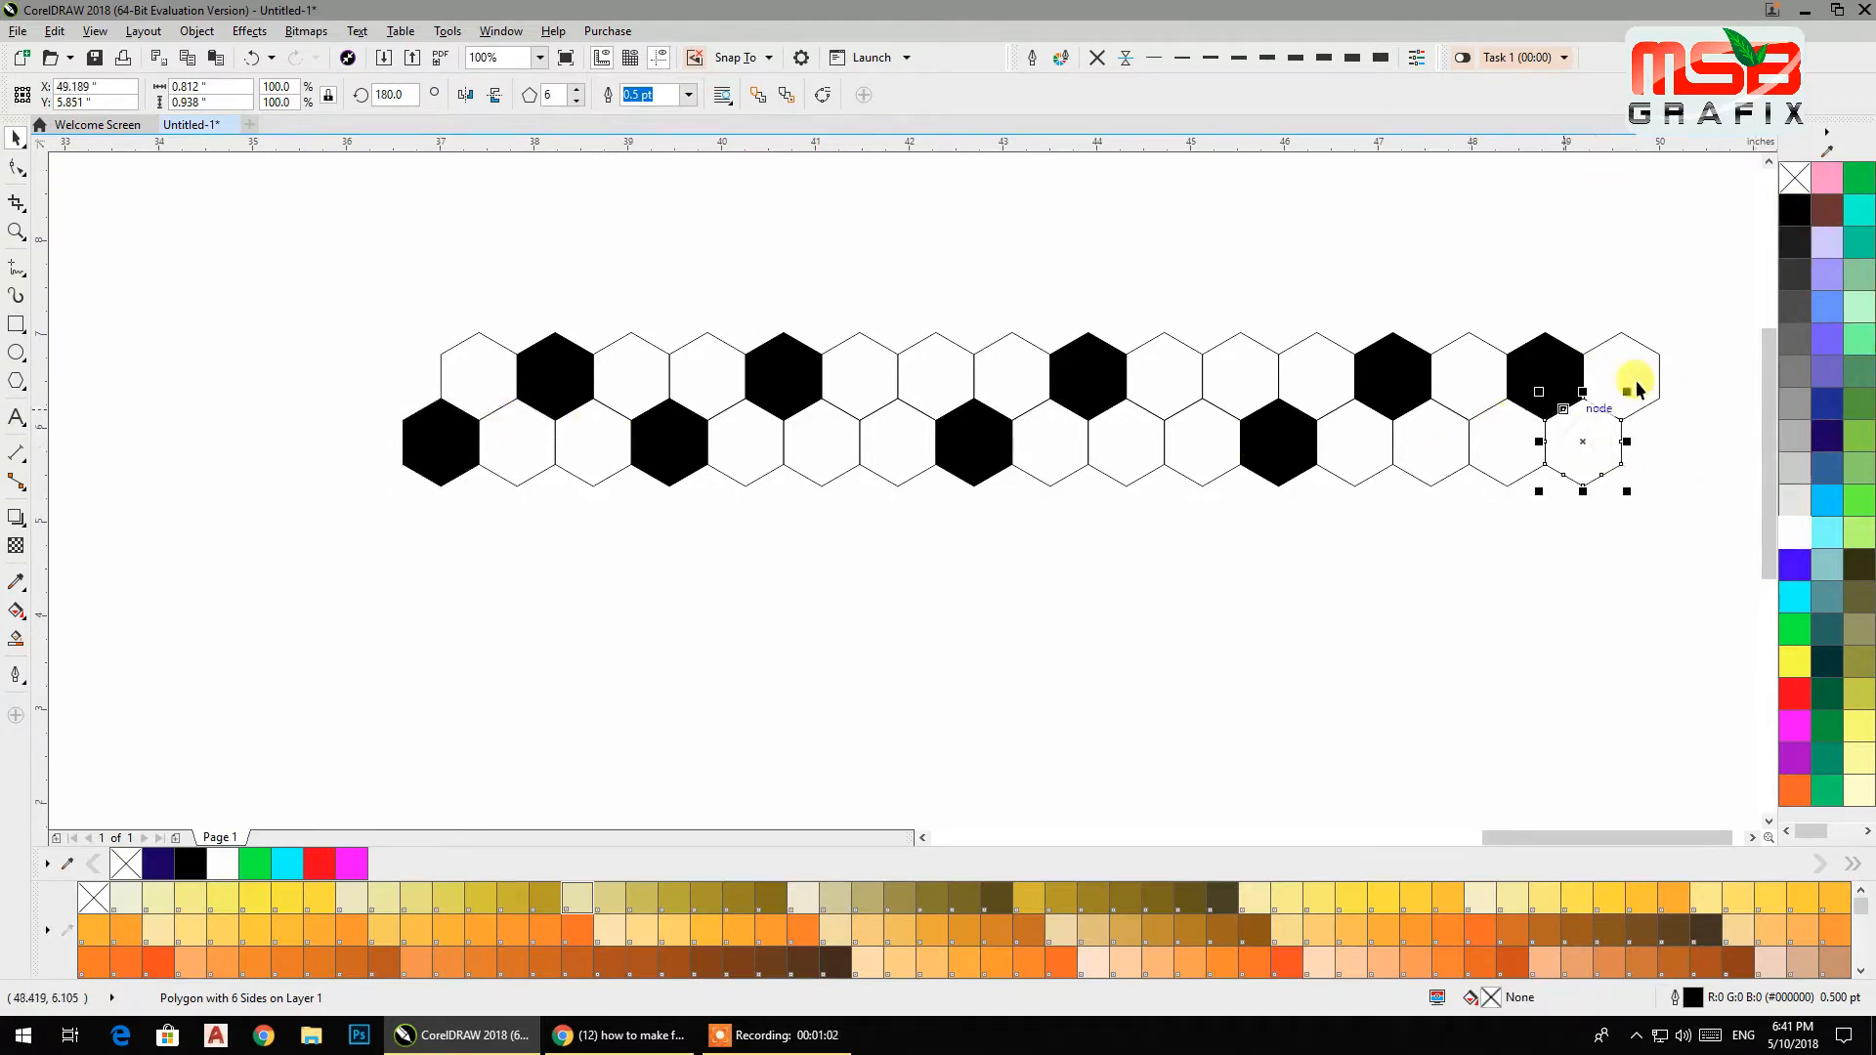
click(1630, 551)
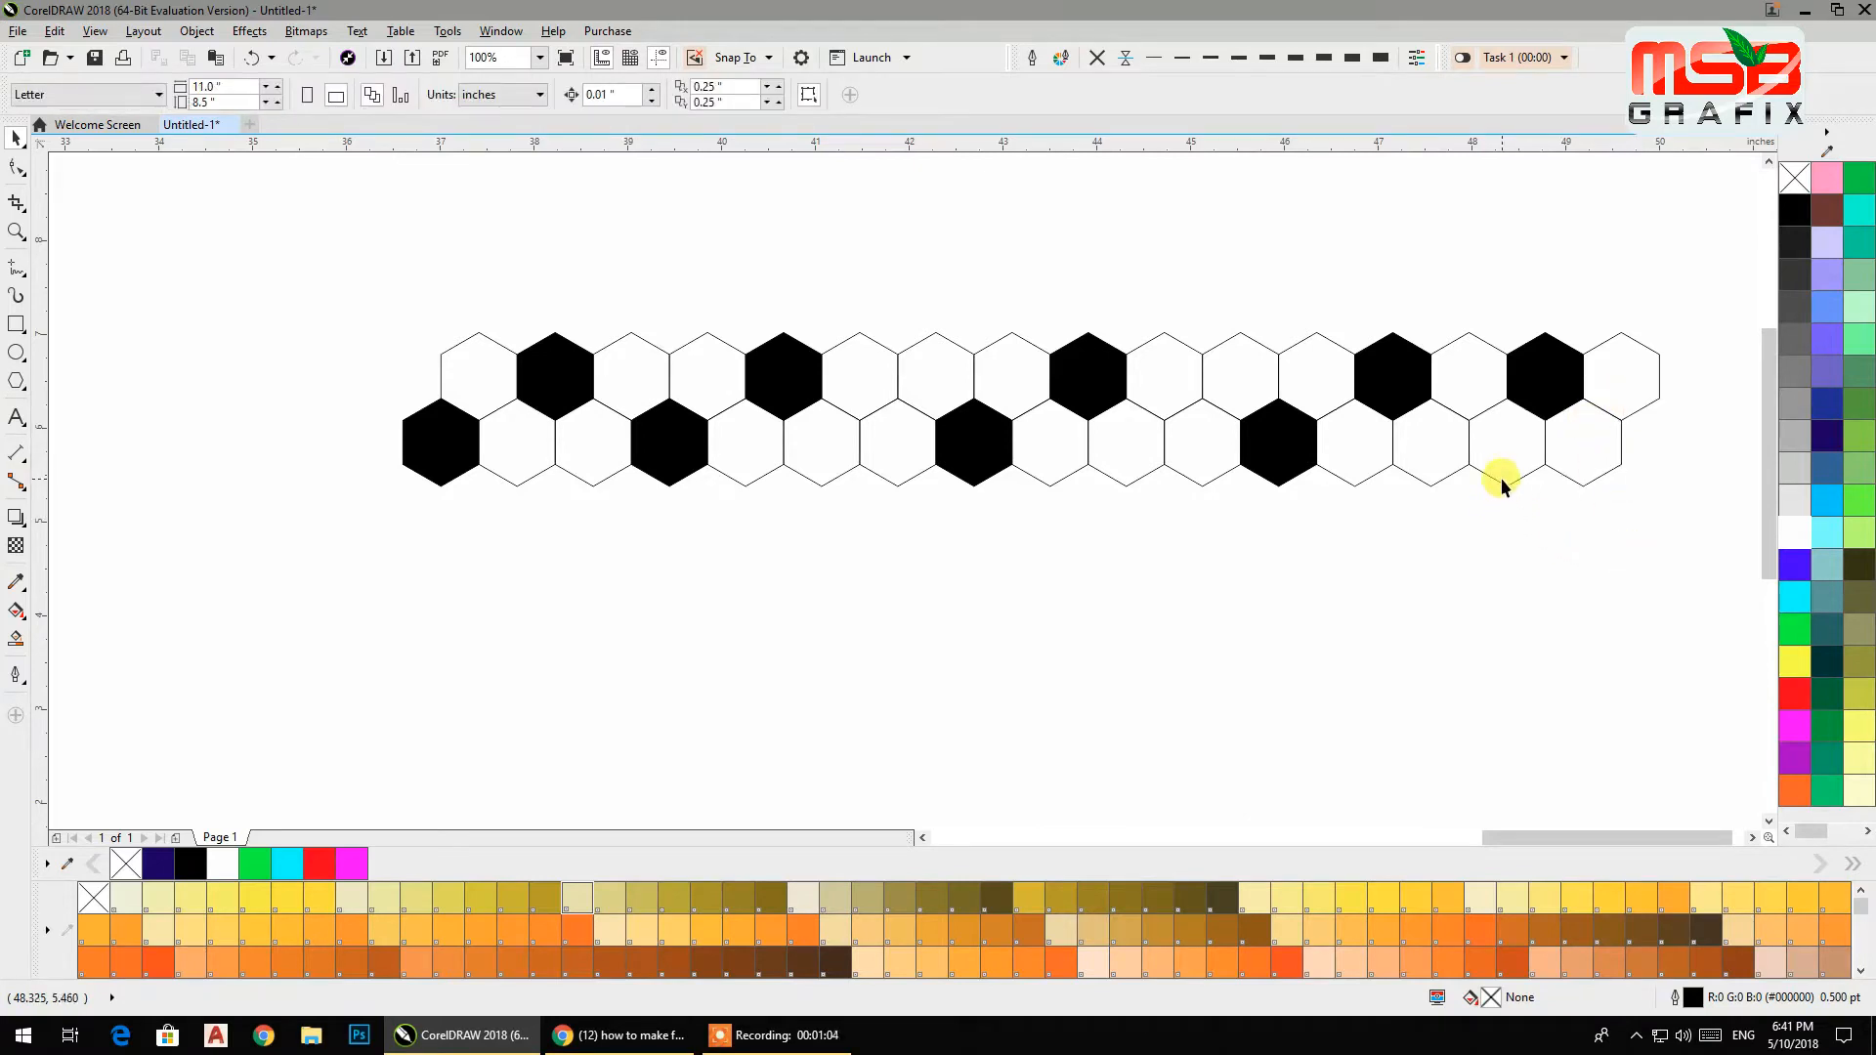
Select both rows and duplicate them below, making four interlocking rows.
drag(1684, 584, 382, 308)
drag(1009, 334, 1012, 473)
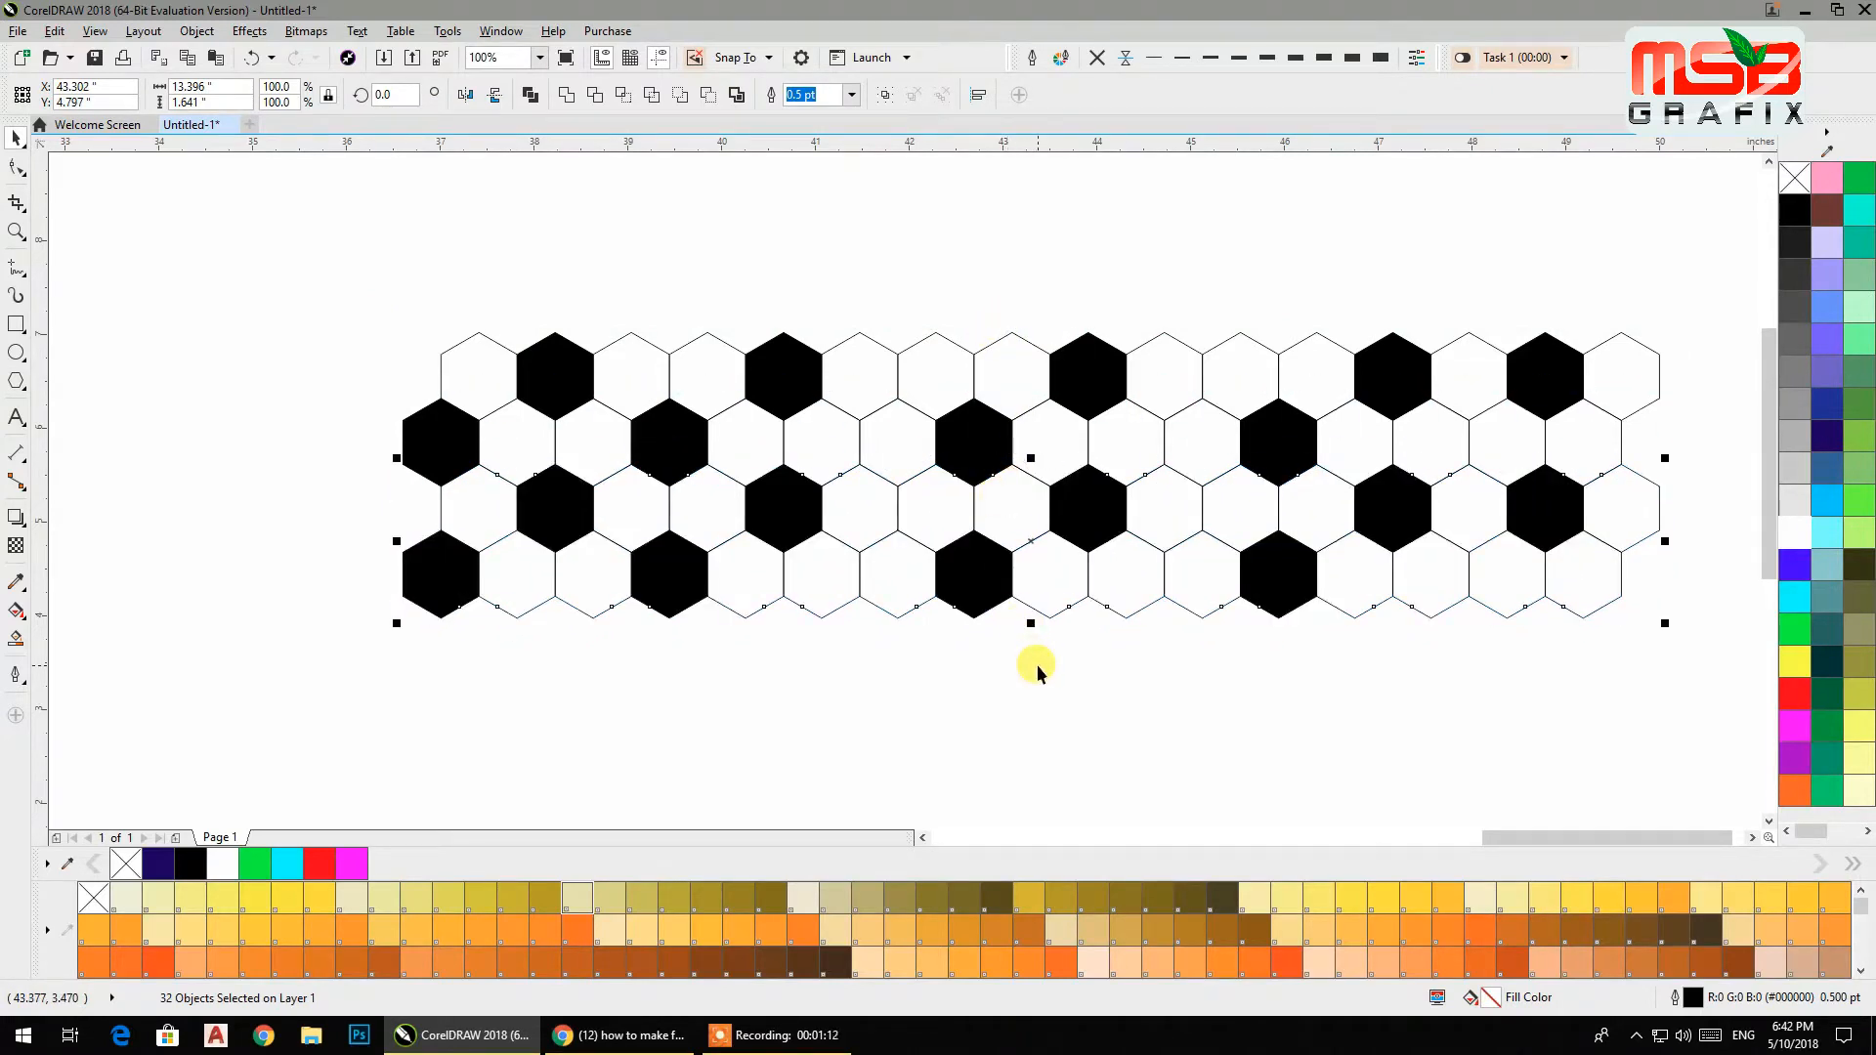
click(1033, 665)
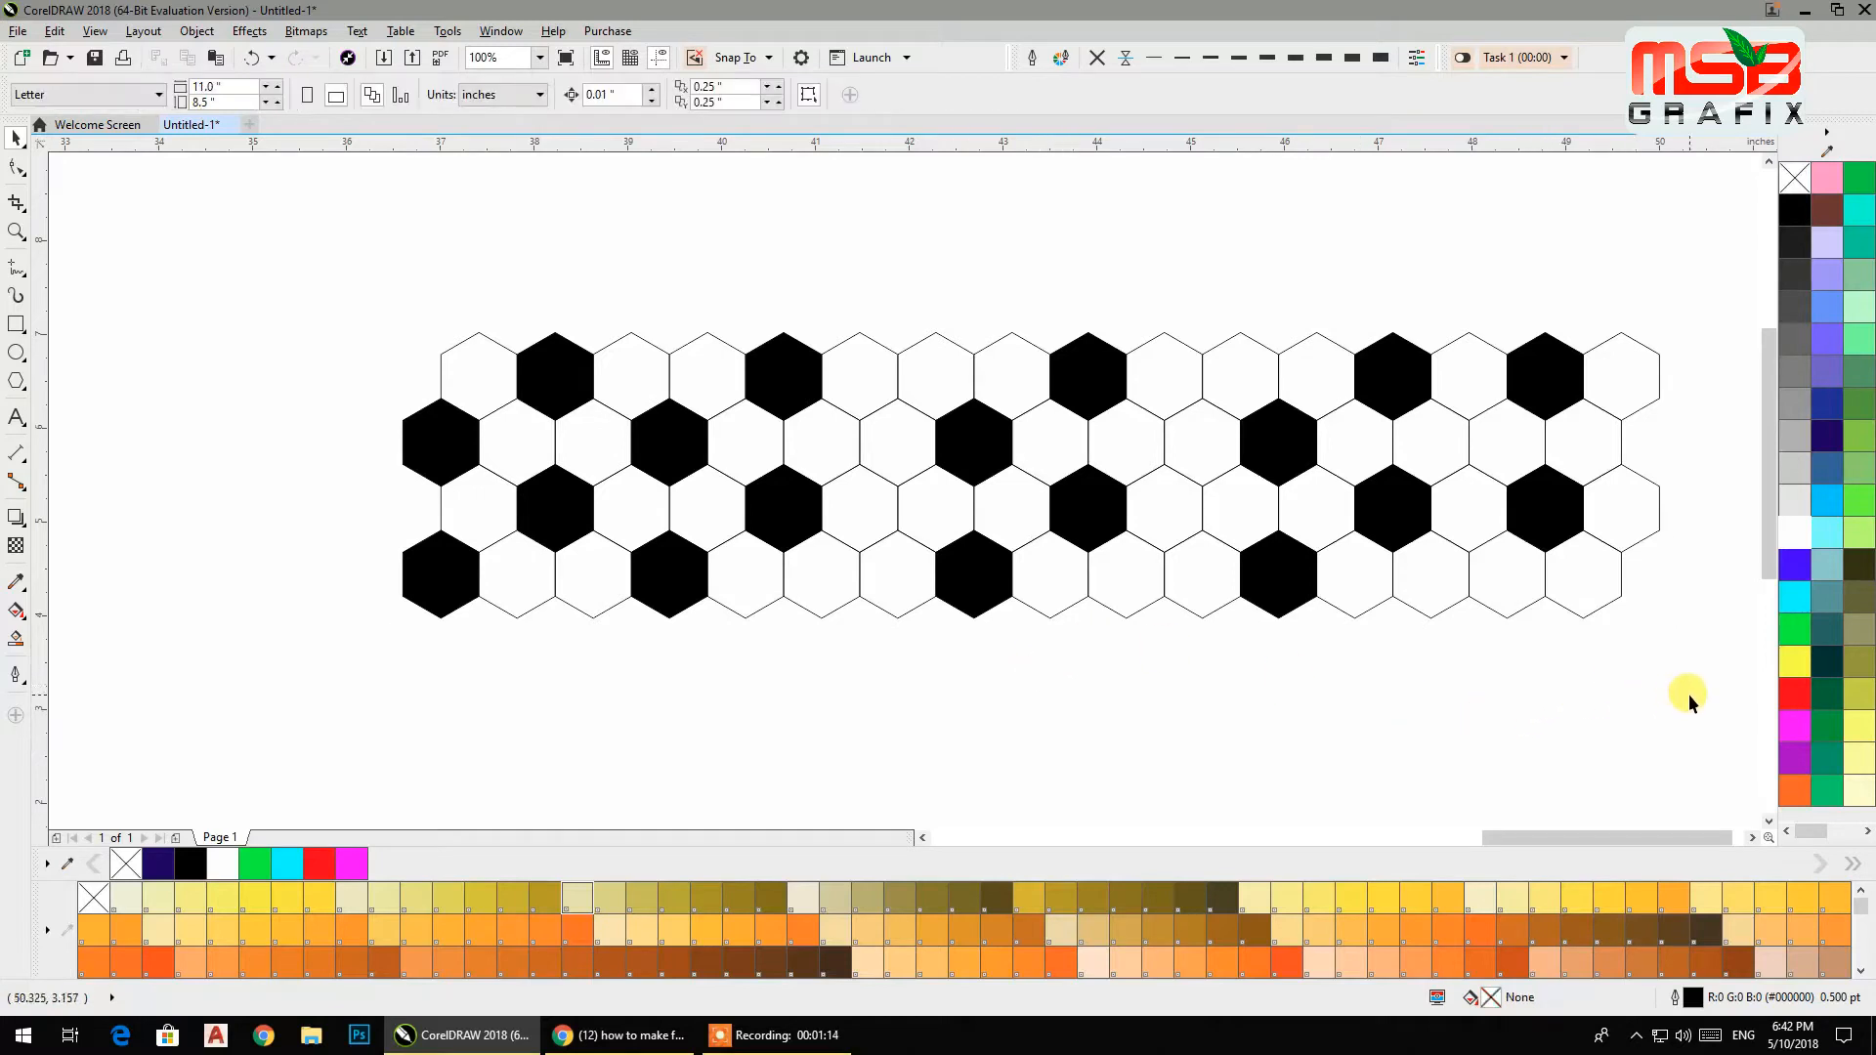
Duplicate the four rows below as a horizontally mirrored copy and nudge it into alignment.
drag(450, 267, 449, 266)
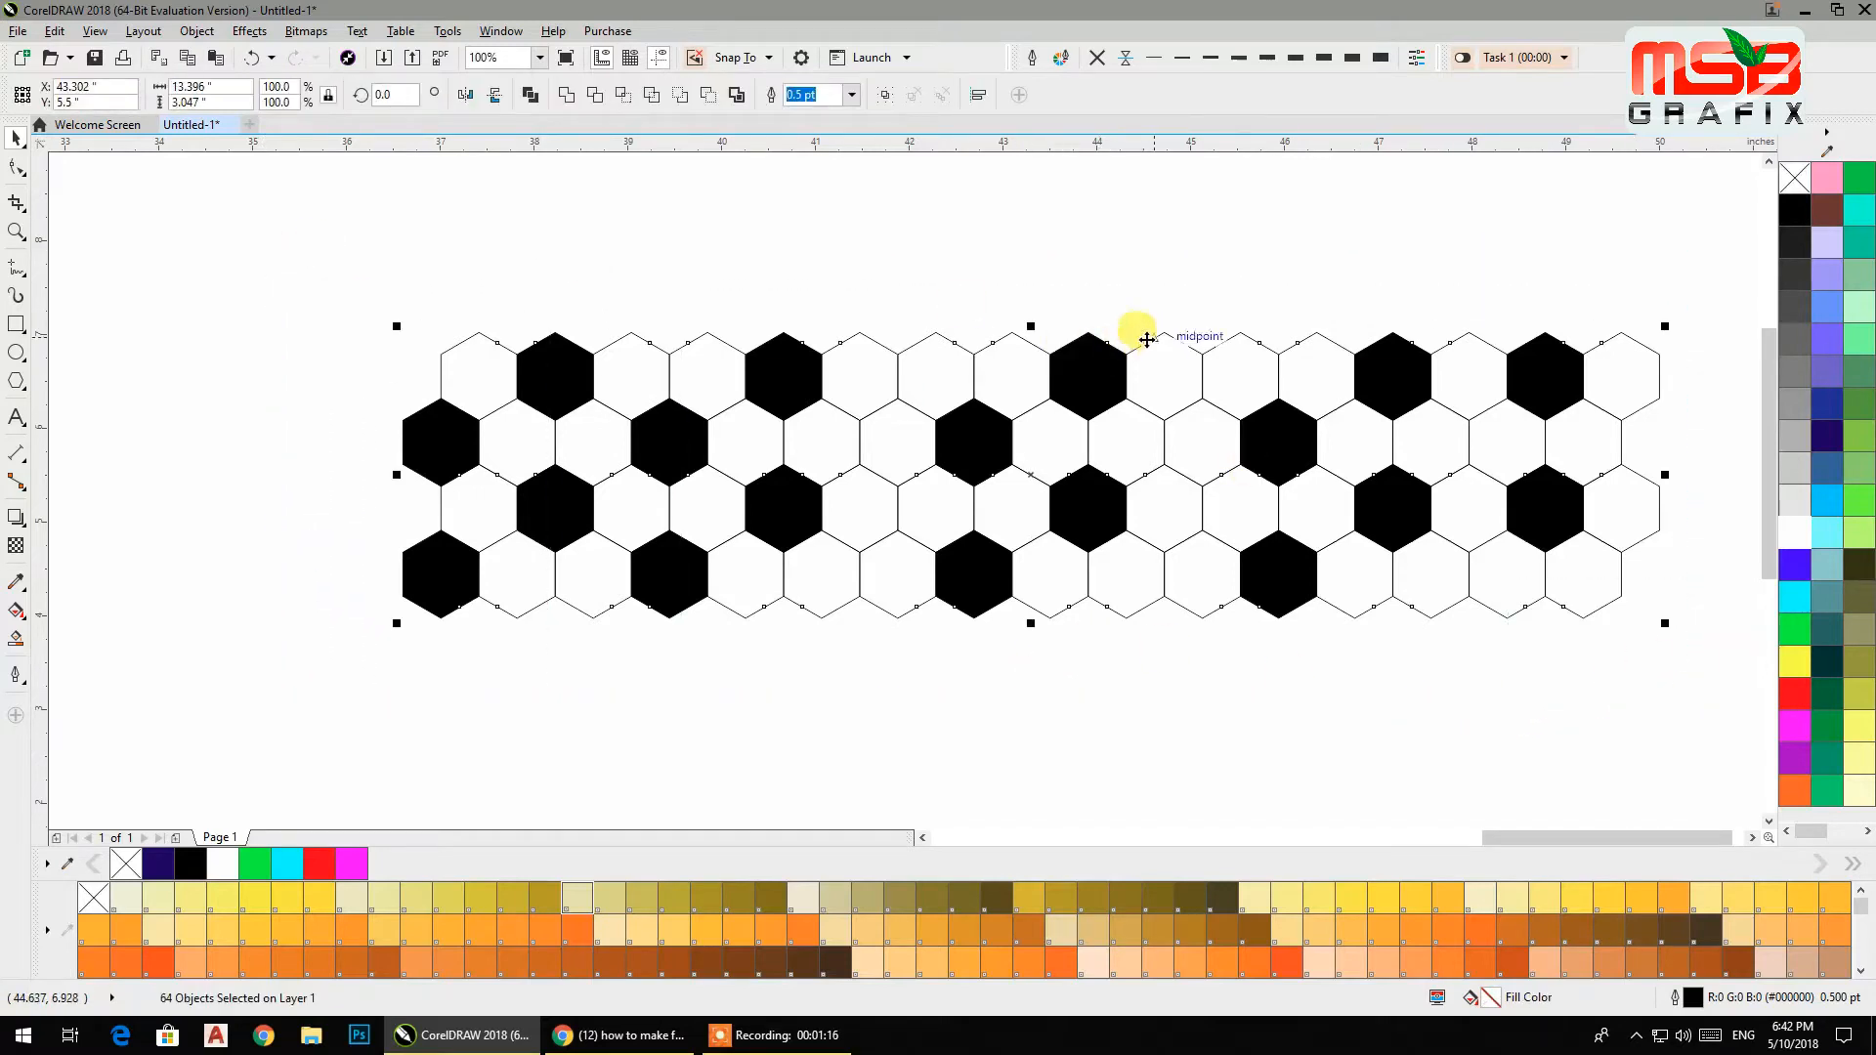
drag(1034, 326, 1038, 649)
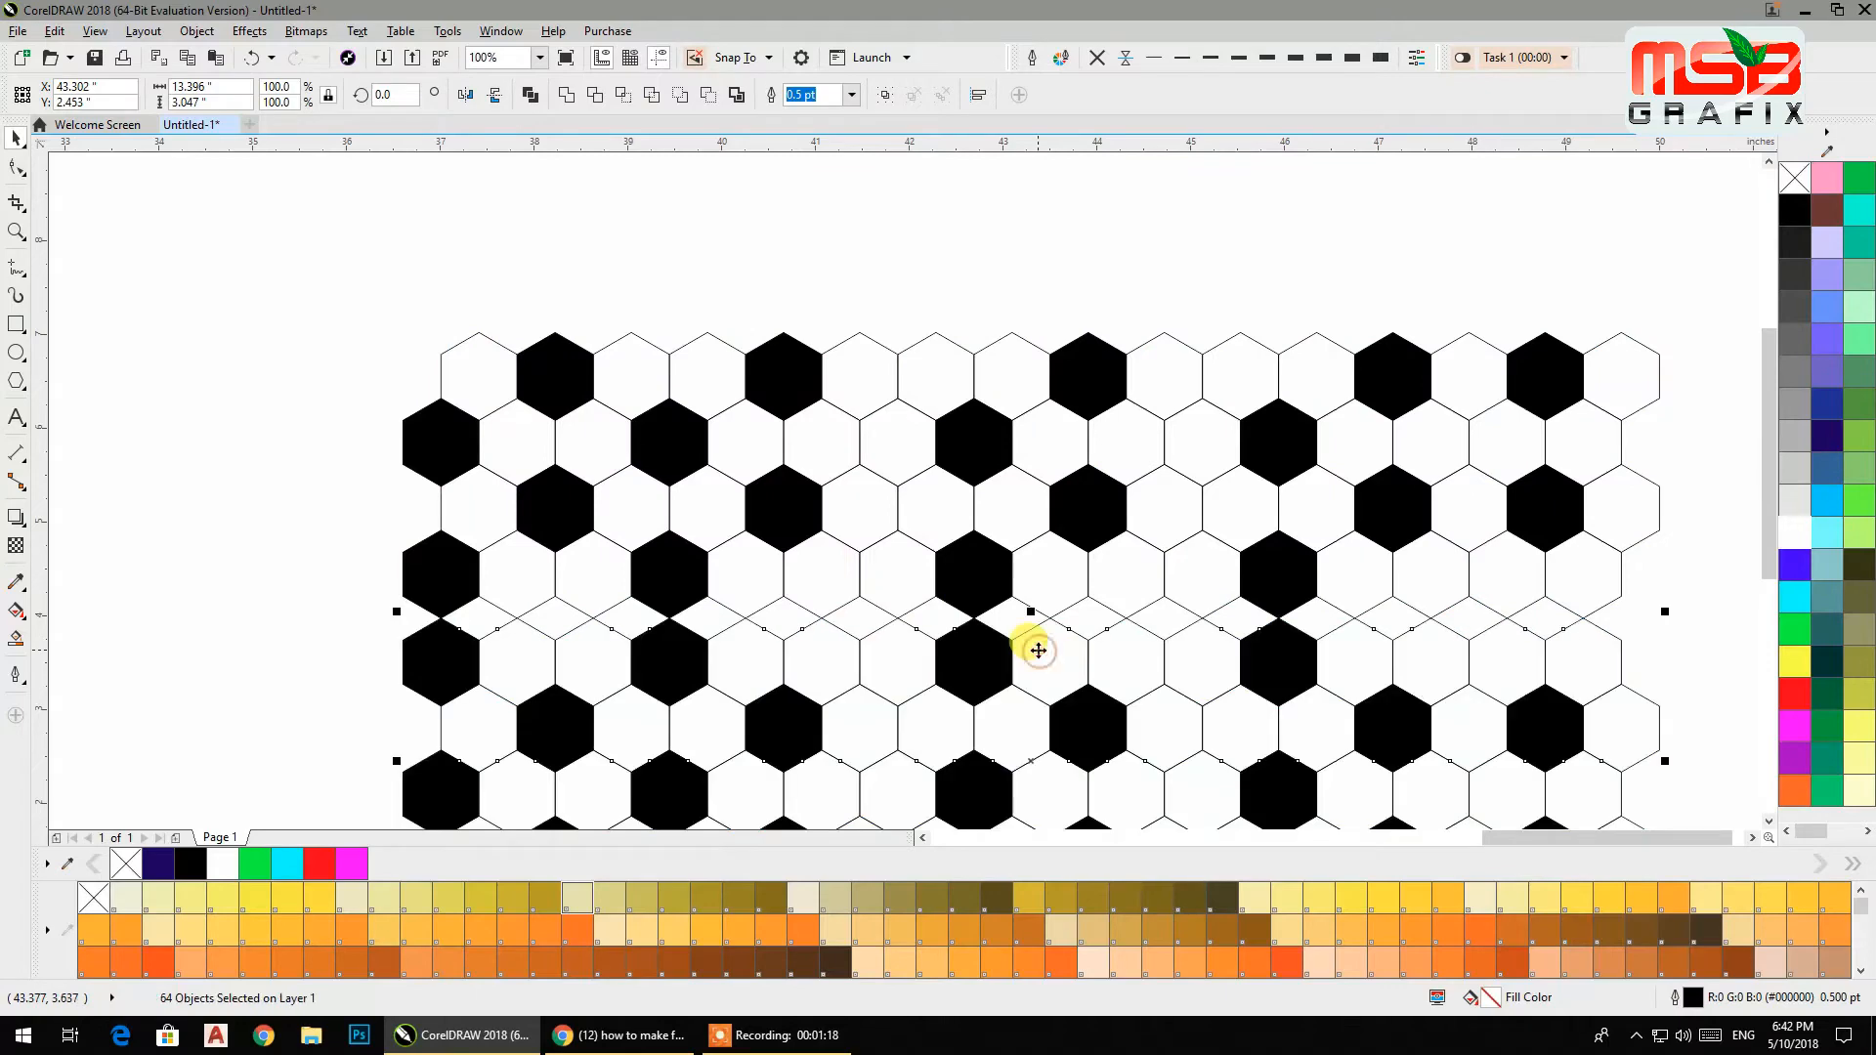
click(467, 96)
drag(1086, 620, 1075, 585)
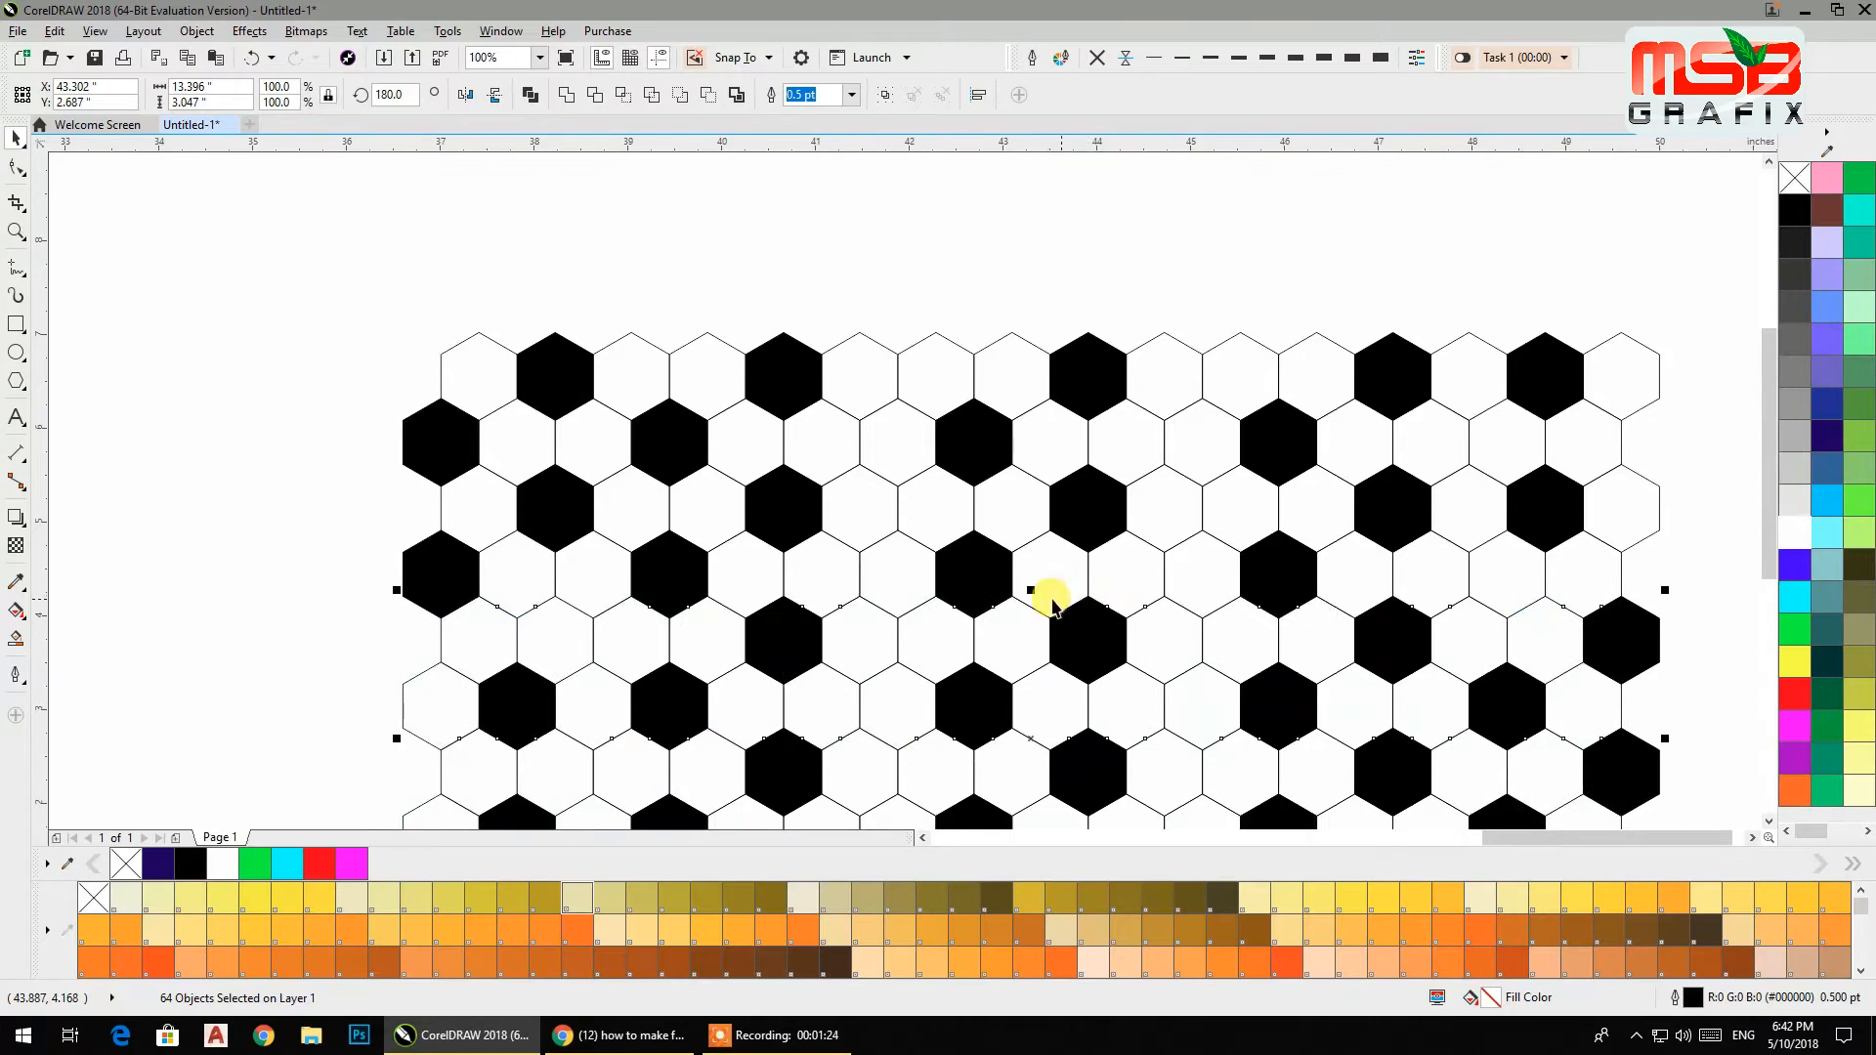
Select all eight rows and duplicate them below as a horizontally mirrored copy, nudged into place.
scroll(1055, 591, down, 4)
click(1245, 666)
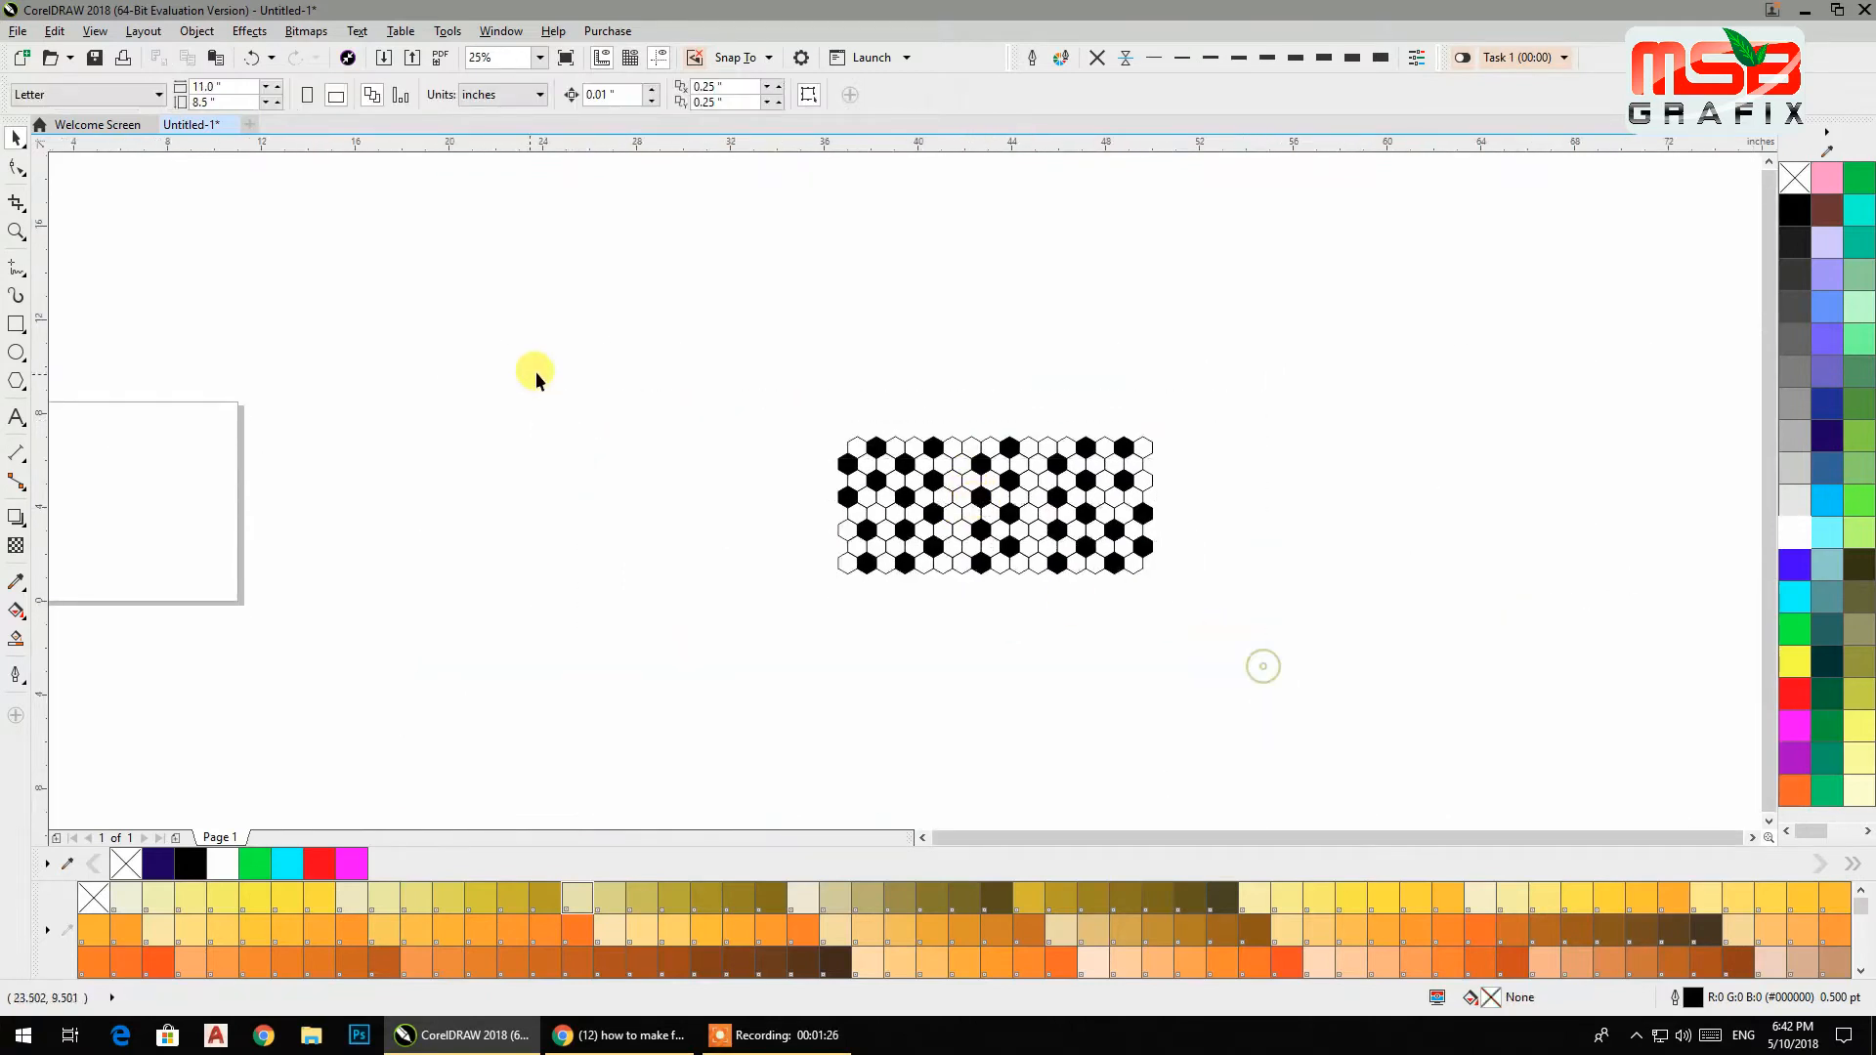
key(ctrl+a)
drag(993, 428, 992, 631)
click(465, 98)
scroll(972, 586, up, 6)
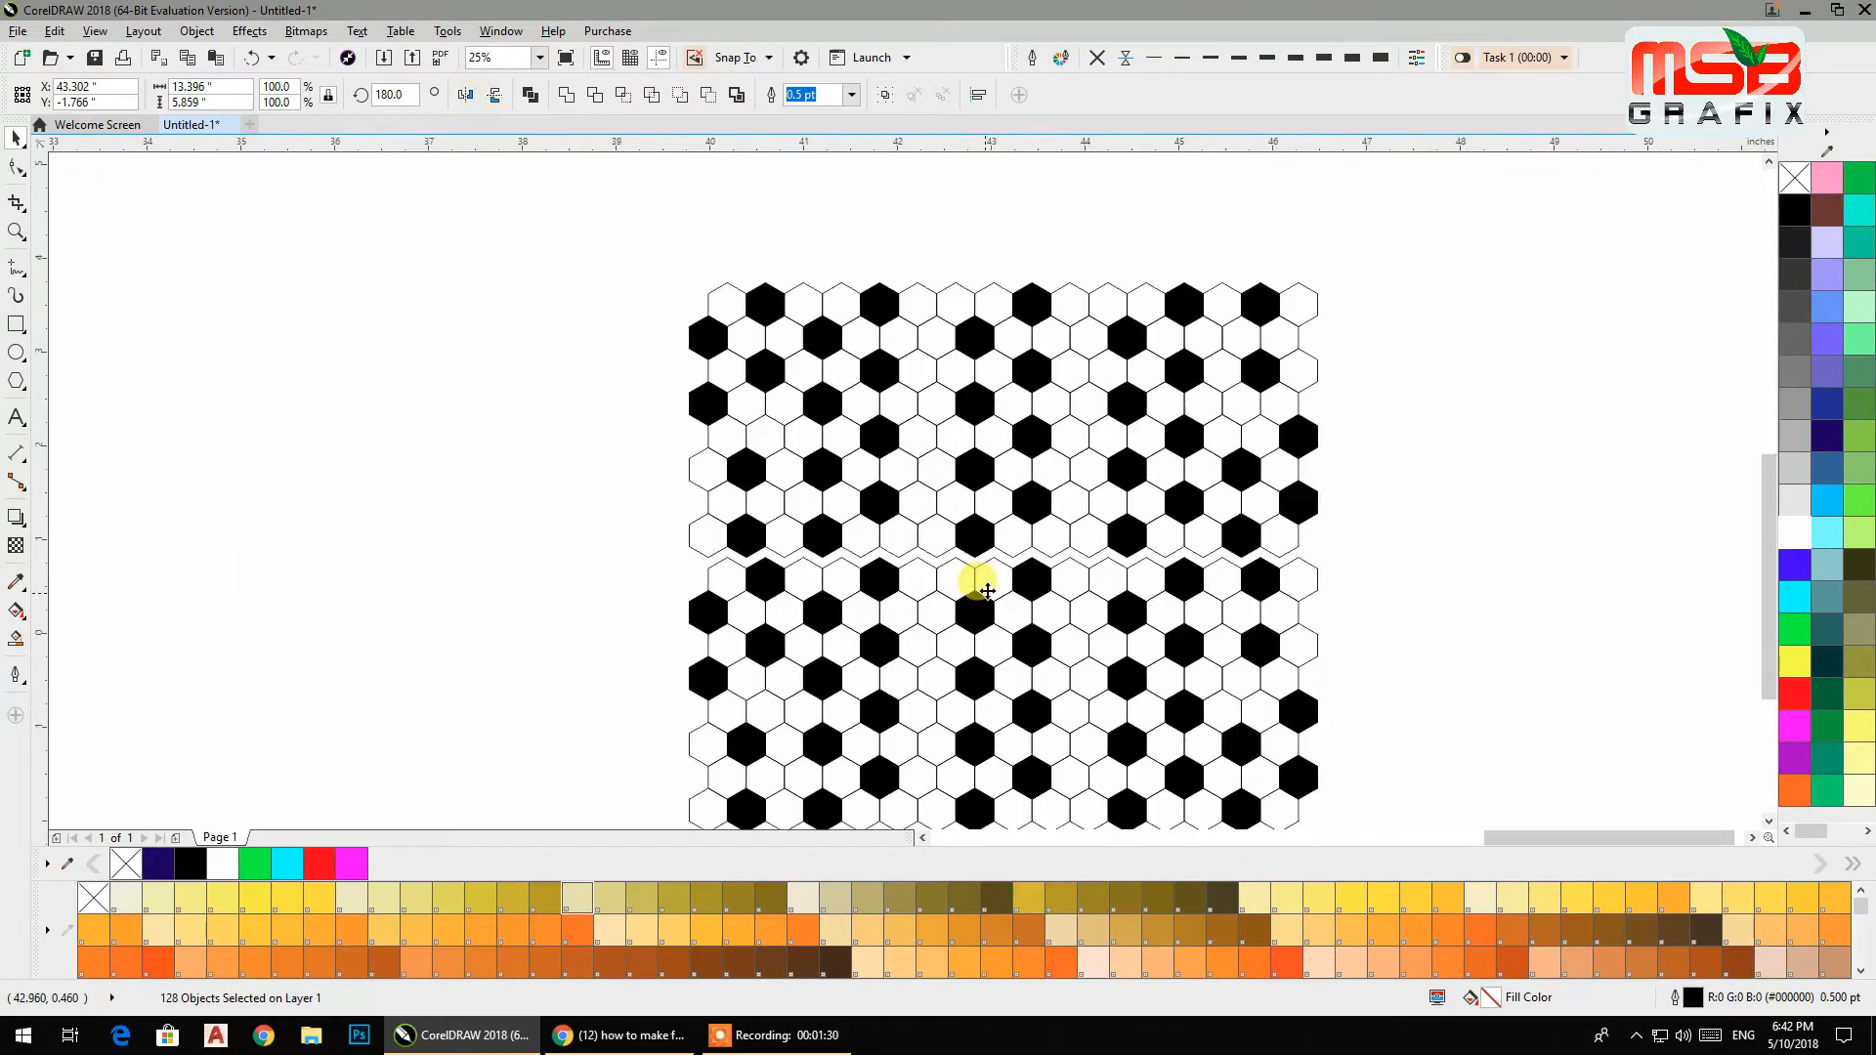
drag(1013, 460, 1009, 406)
scroll(1007, 406, down, 6)
scroll(999, 422, up, 2)
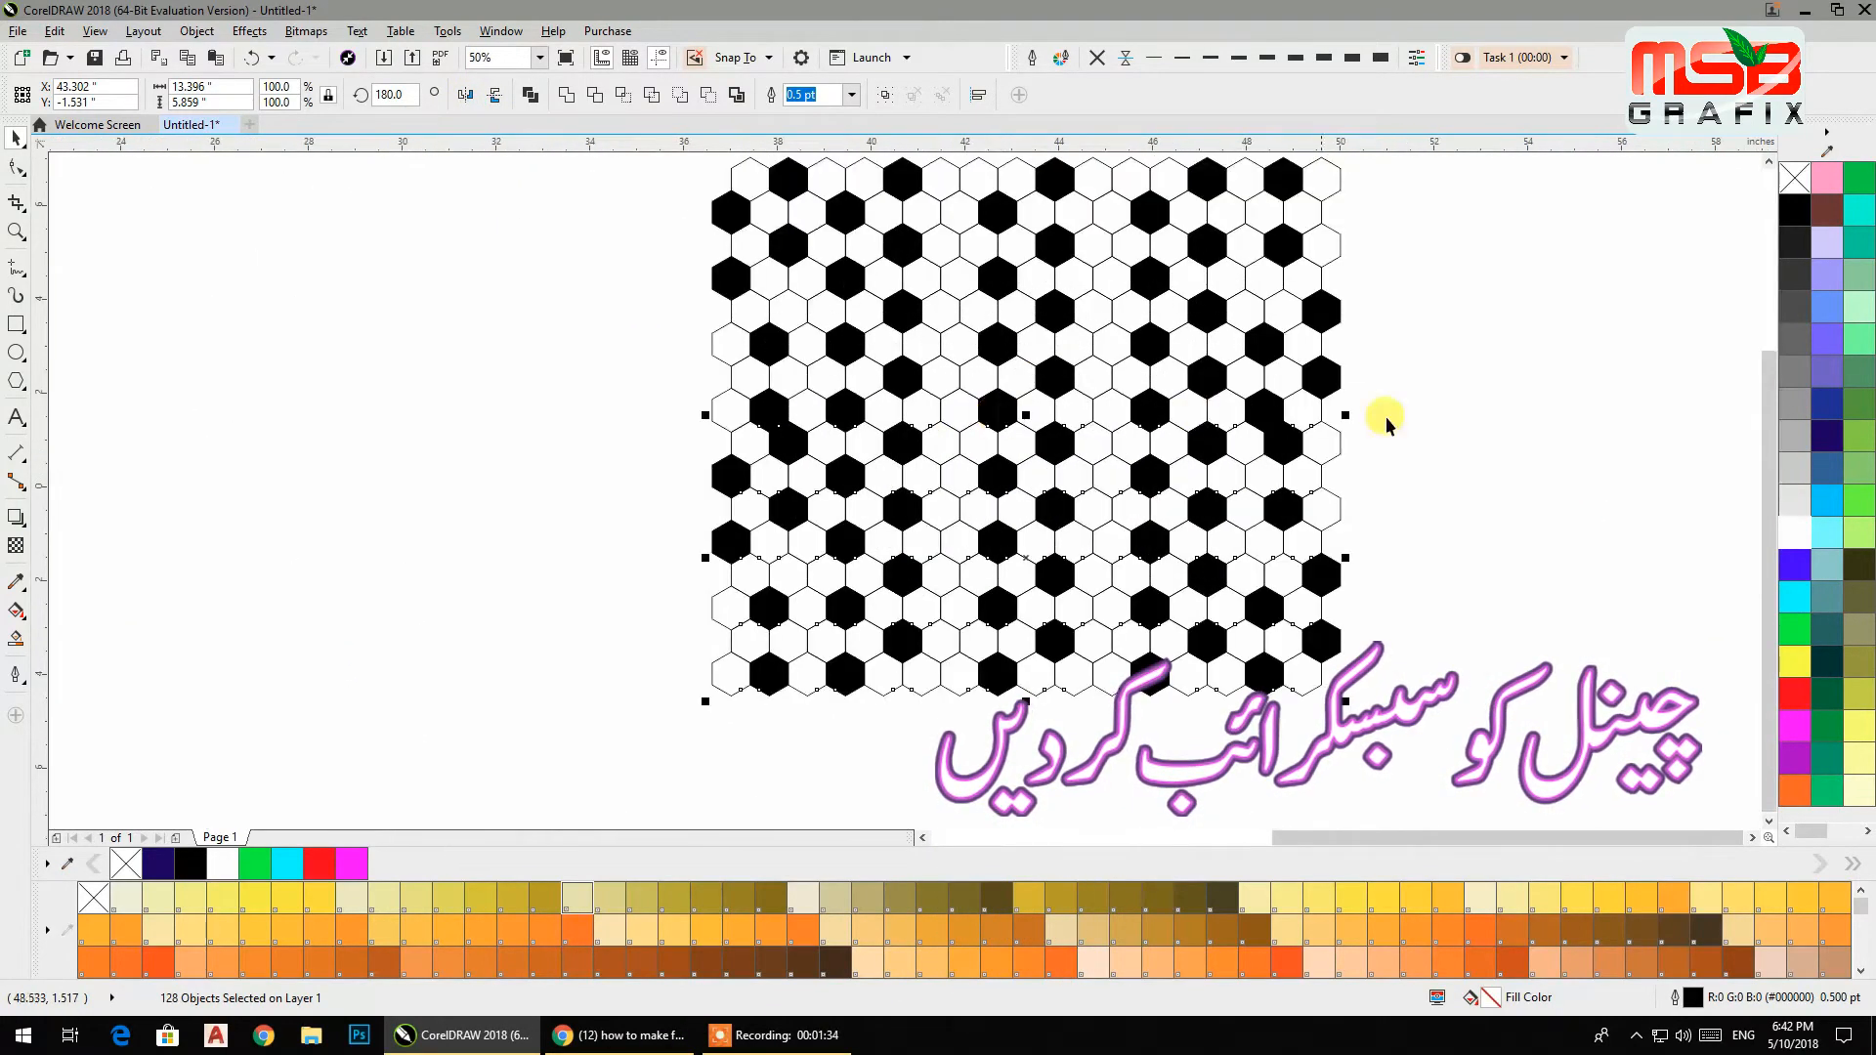
Fix two mismatched hexagons at the right seam, filling one white and its neighbour black.
click(1275, 433)
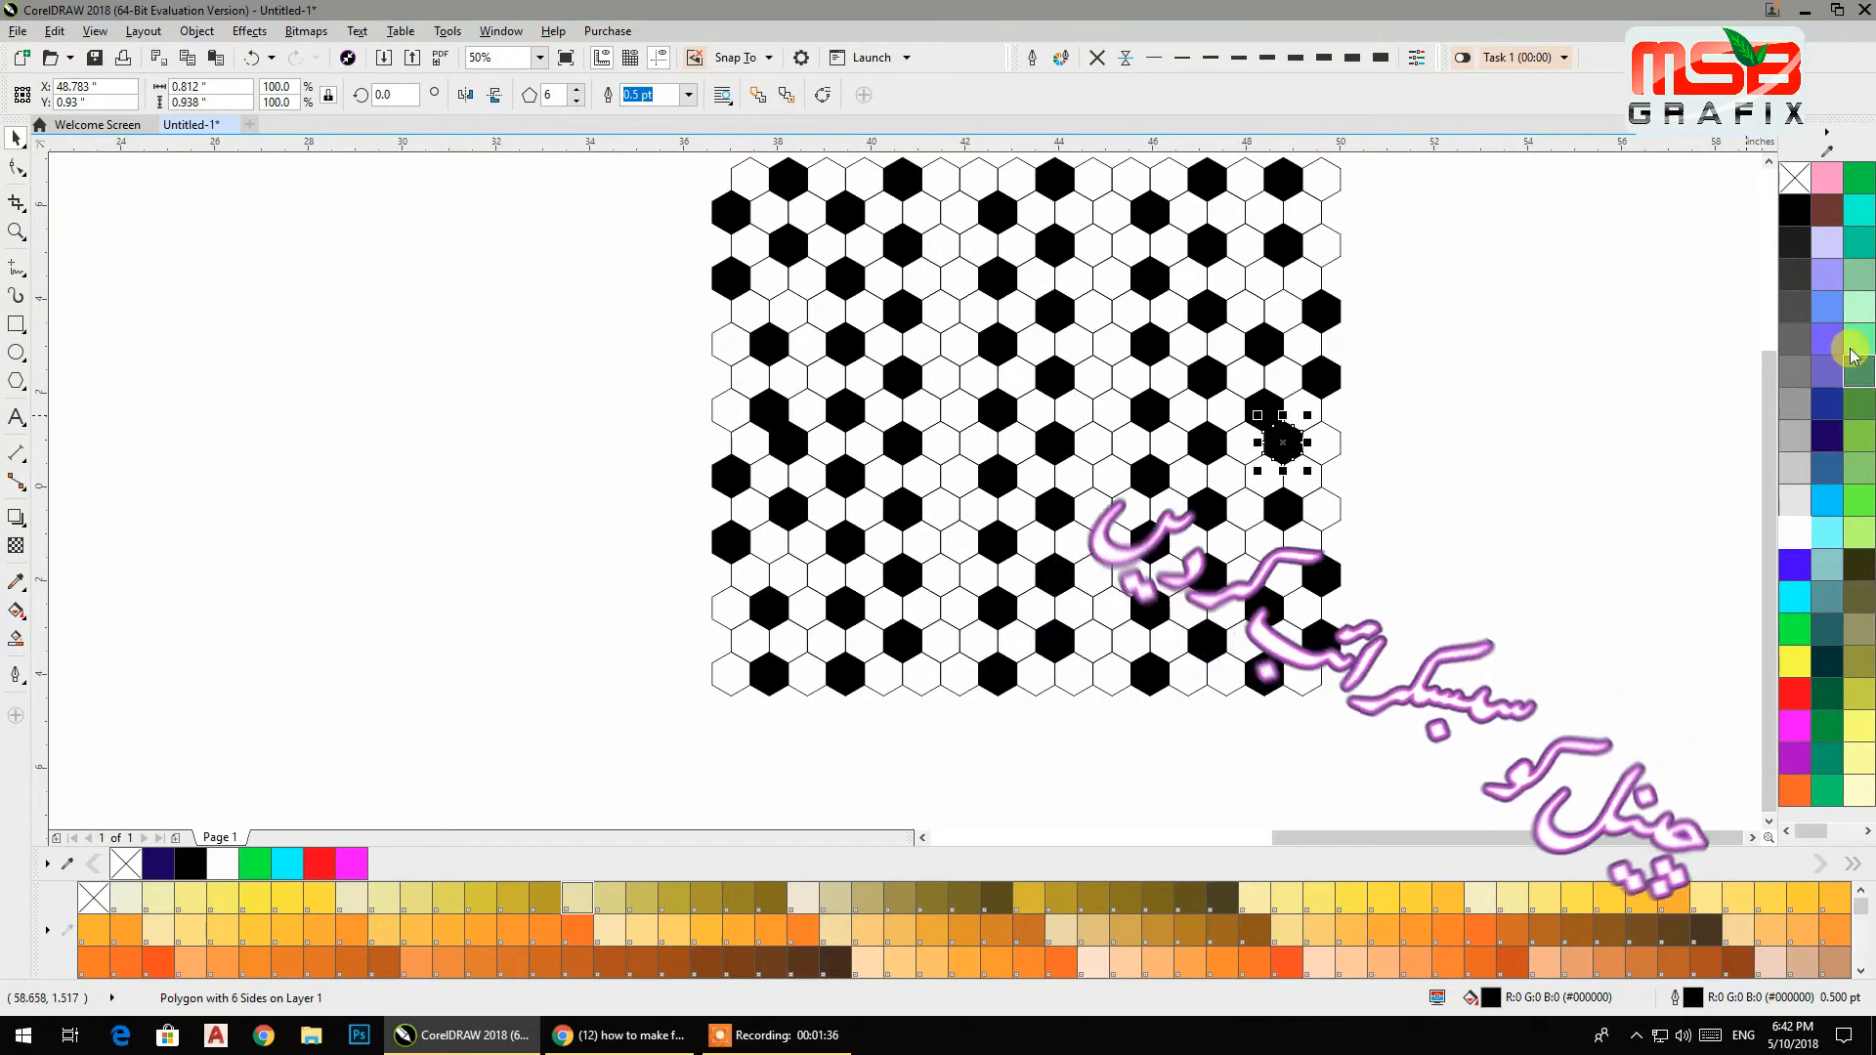
click(1794, 537)
click(1324, 447)
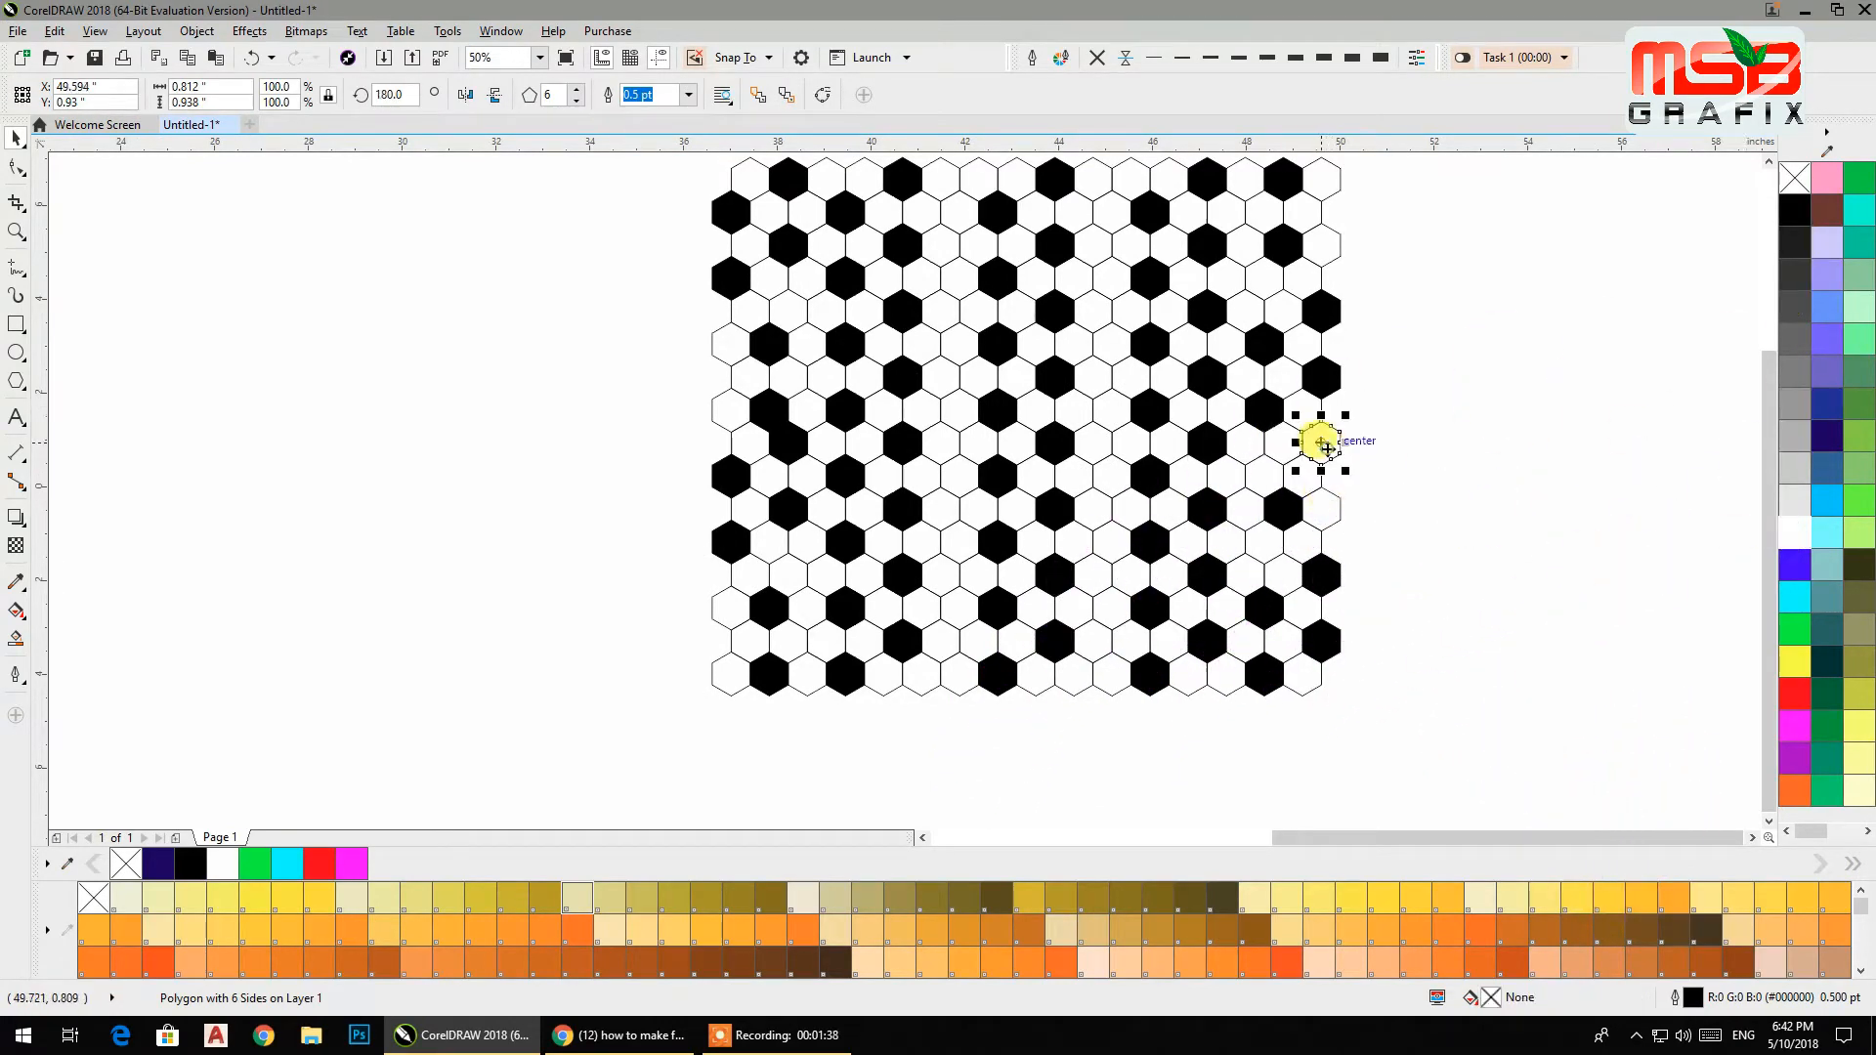
click(1794, 209)
click(1478, 407)
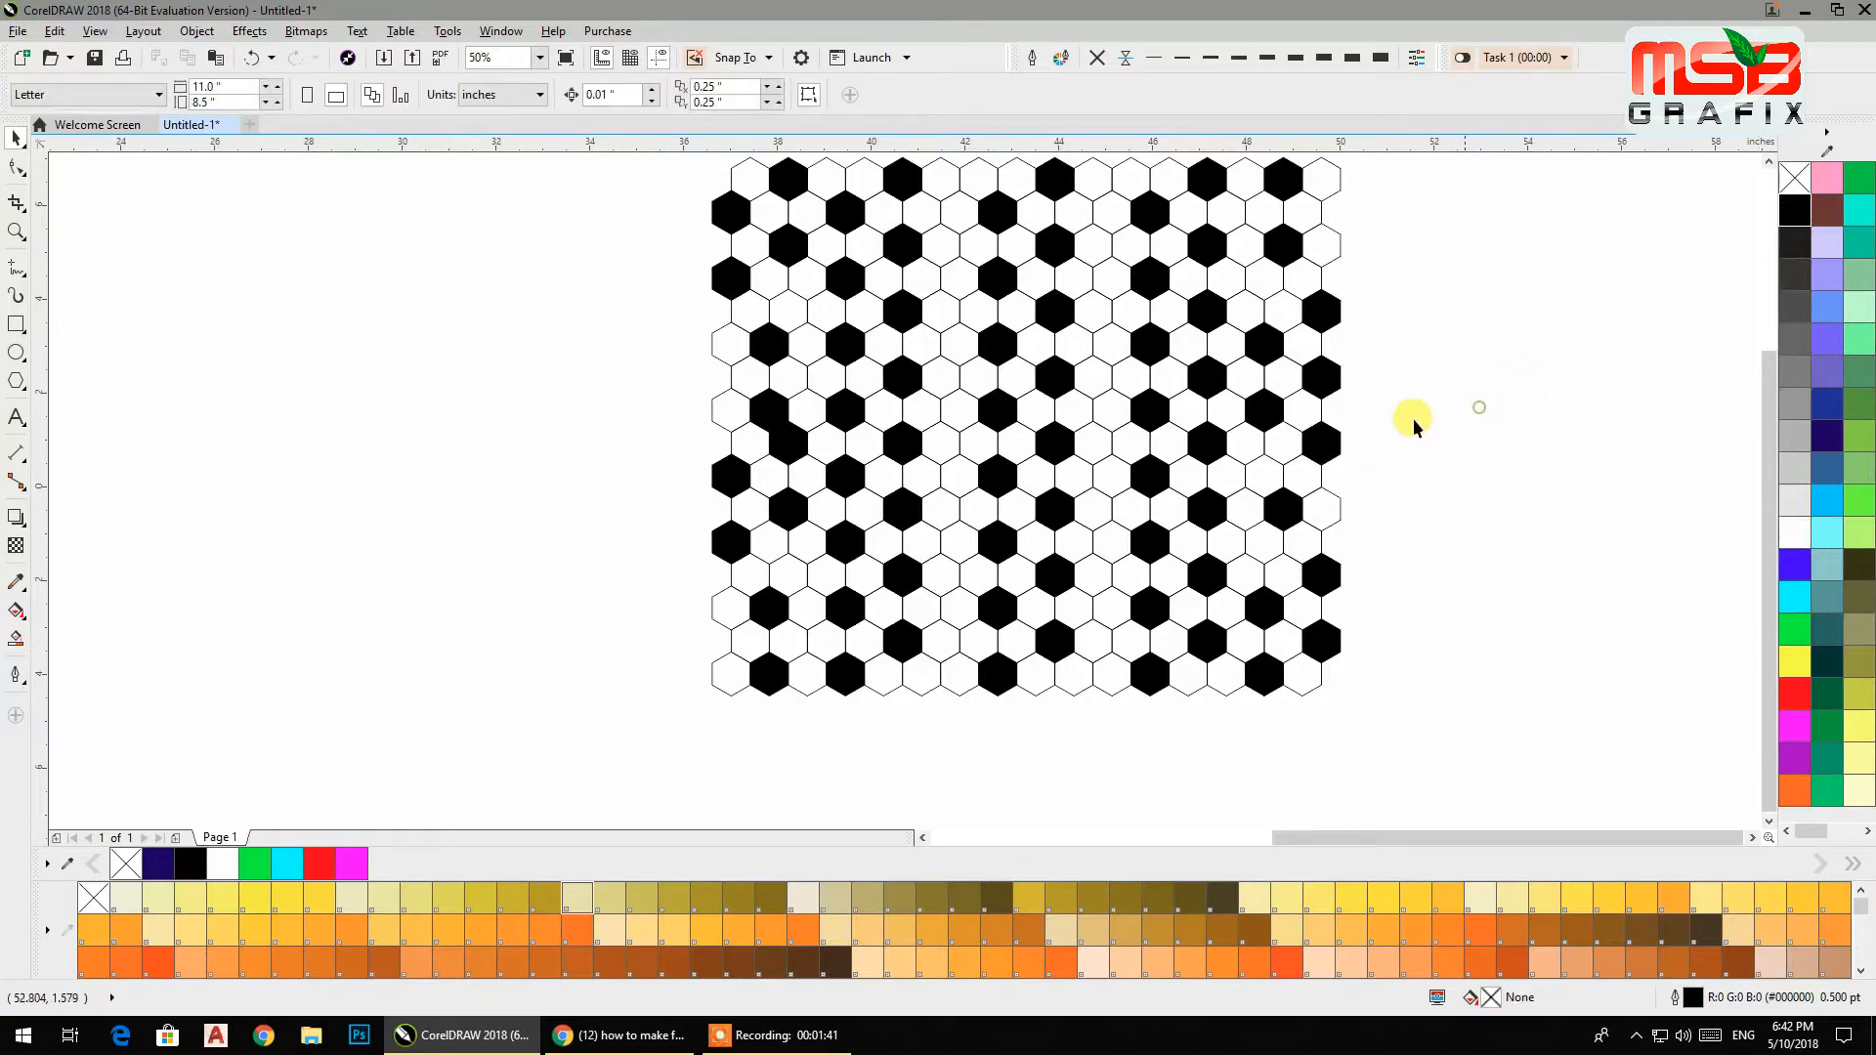
Fill the mismatched seam hexagon on the left side white.
click(787, 444)
click(1794, 537)
click(1485, 540)
Fix a mismatched pair of hexagons in the middle of the pattern, filling one white and its neighbour black.
drag(1484, 540, 1366, 653)
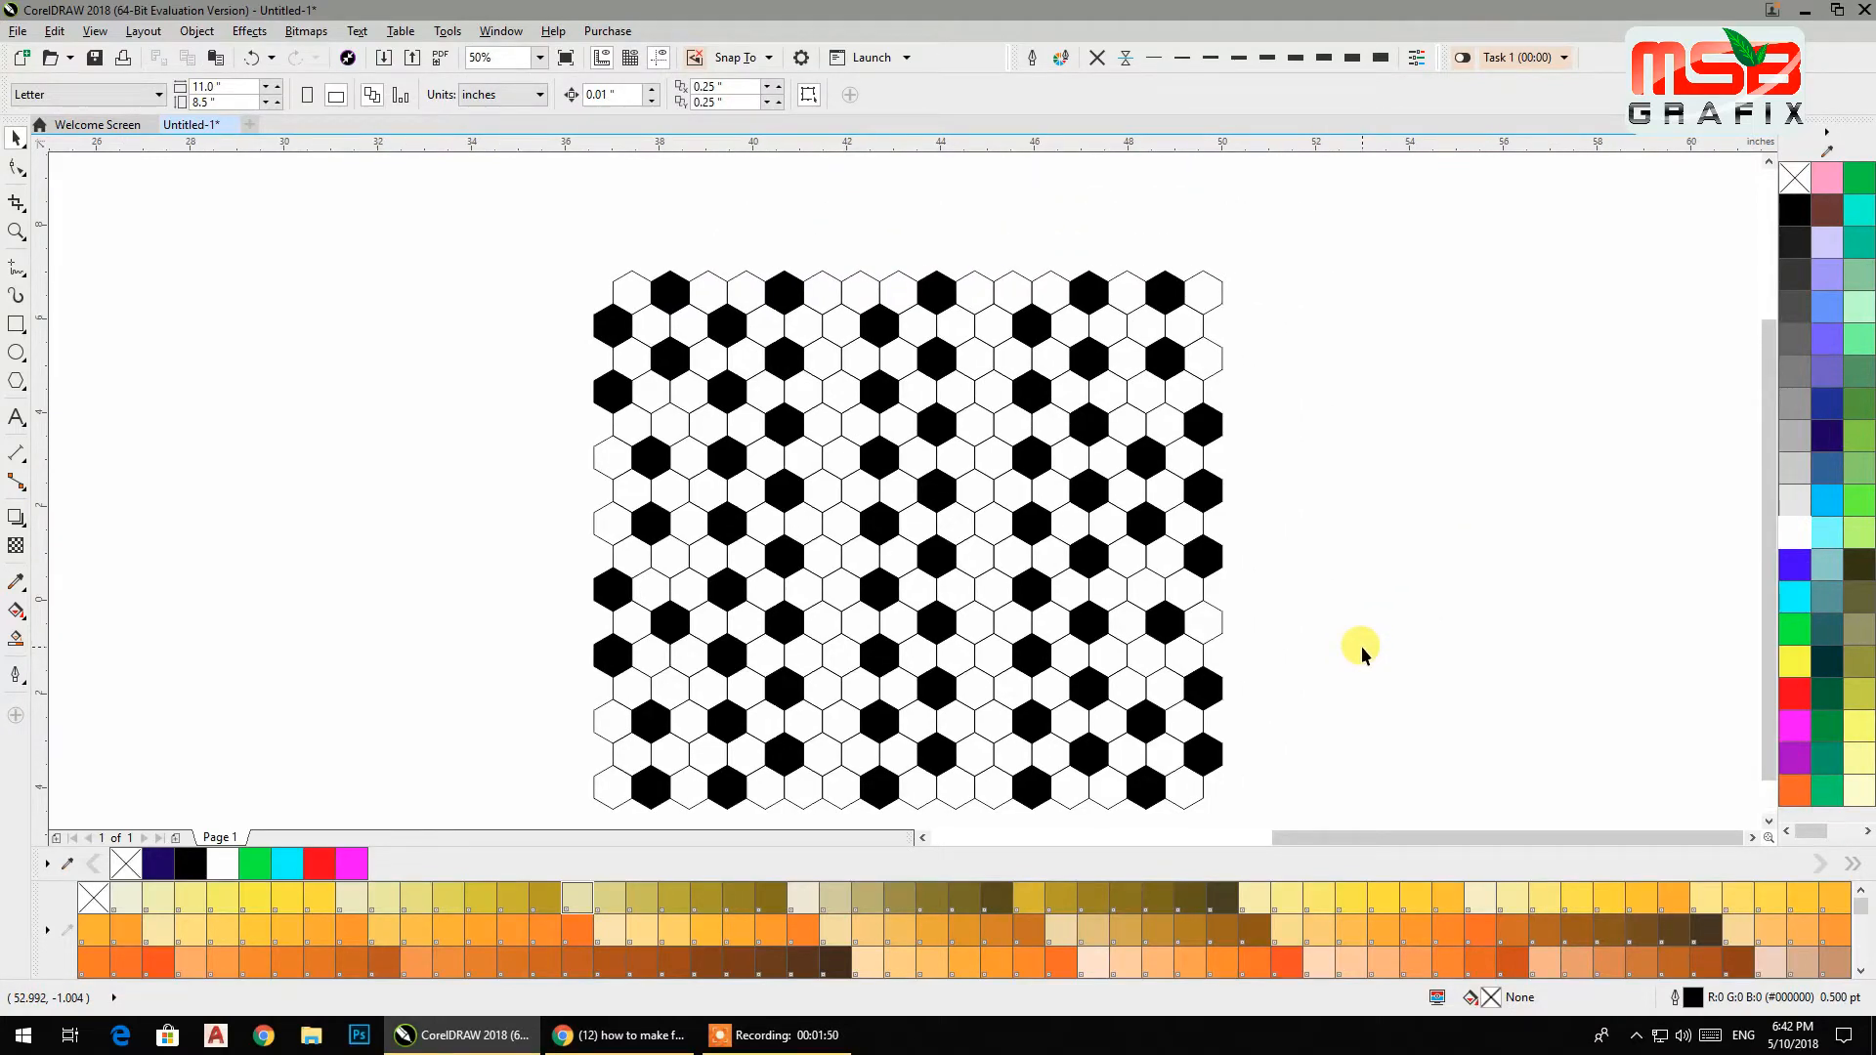
click(780, 554)
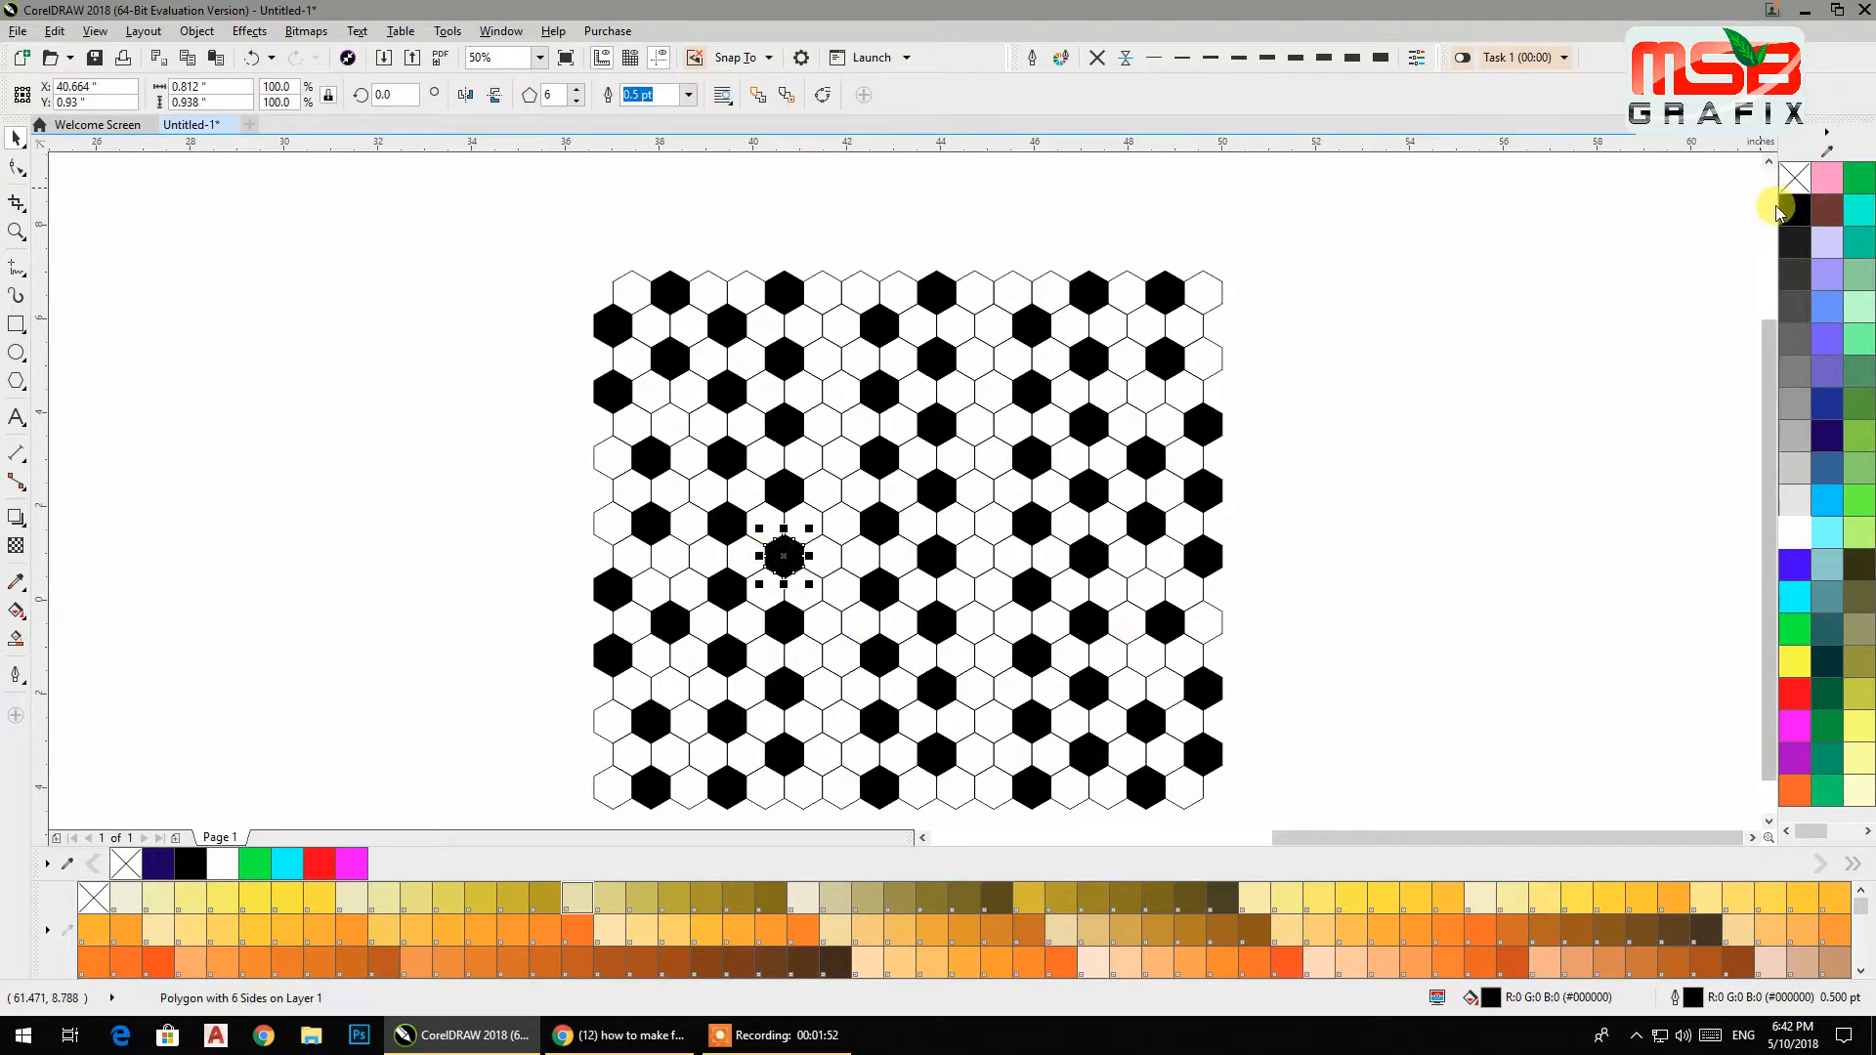
click(1794, 532)
click(912, 548)
click(811, 552)
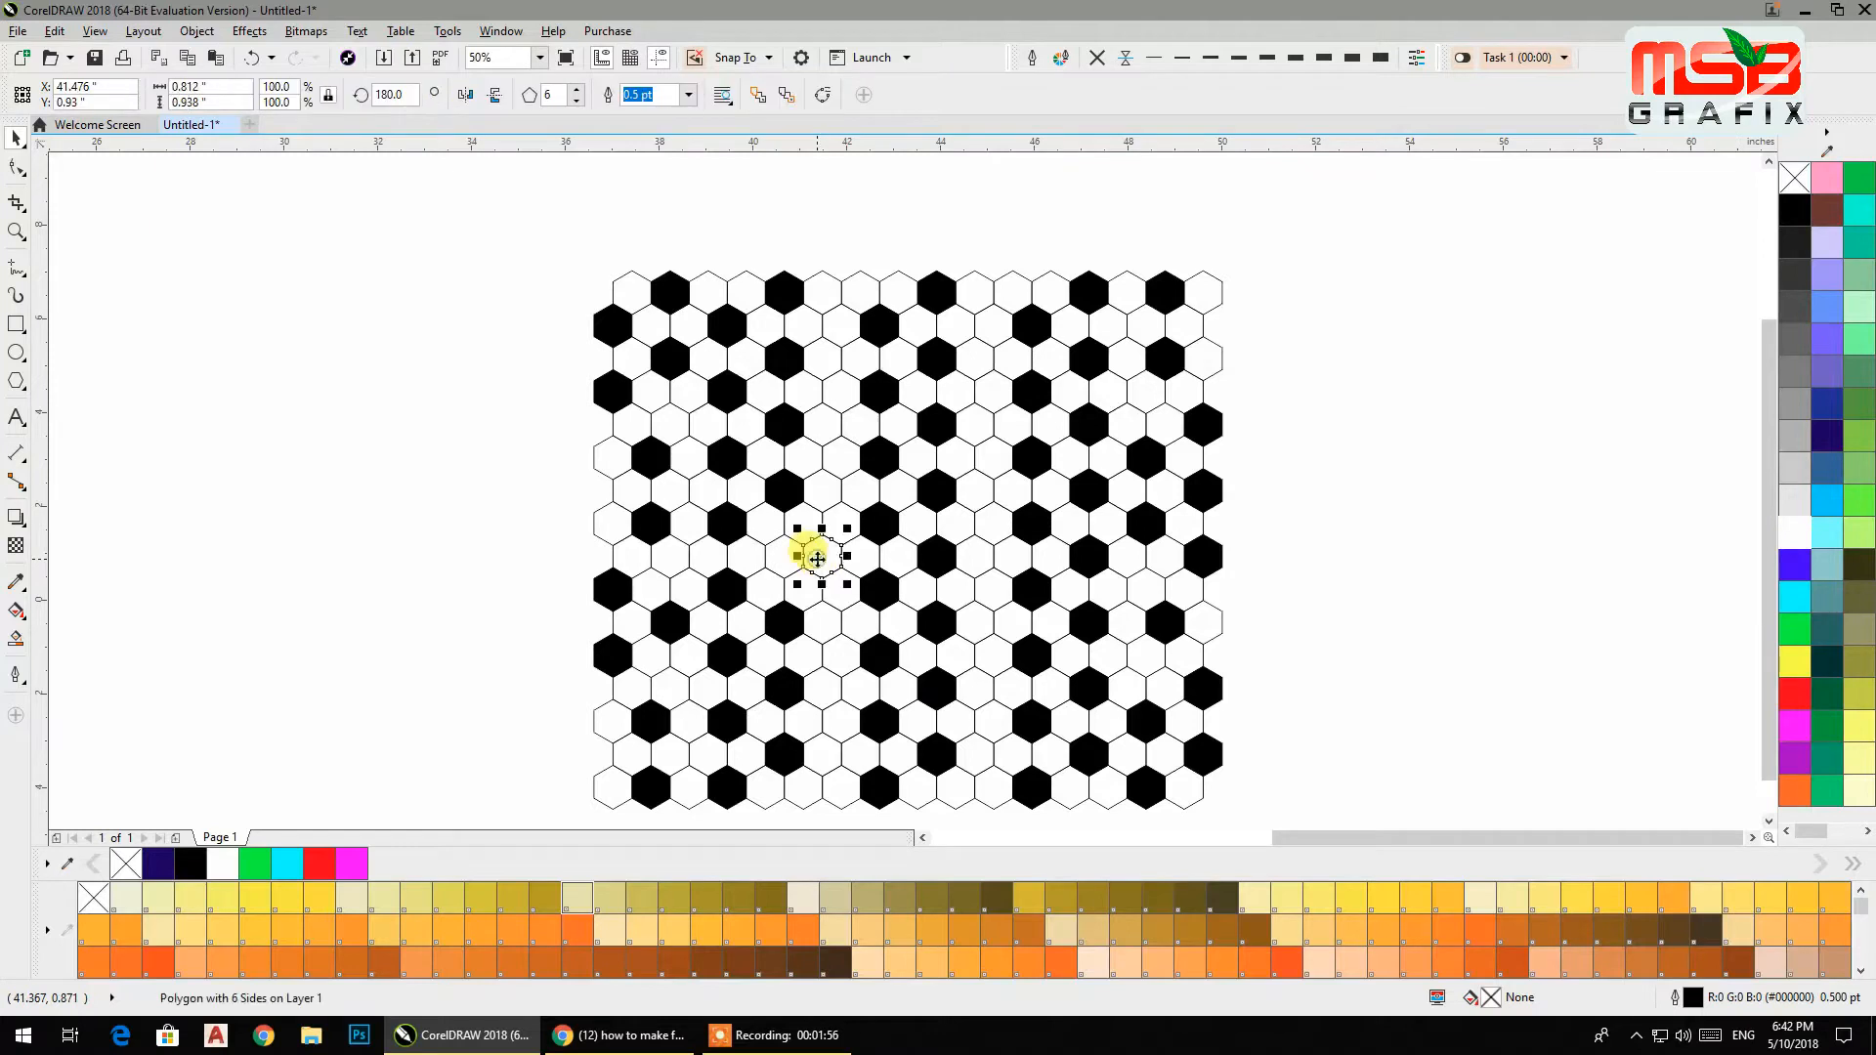
click(1794, 209)
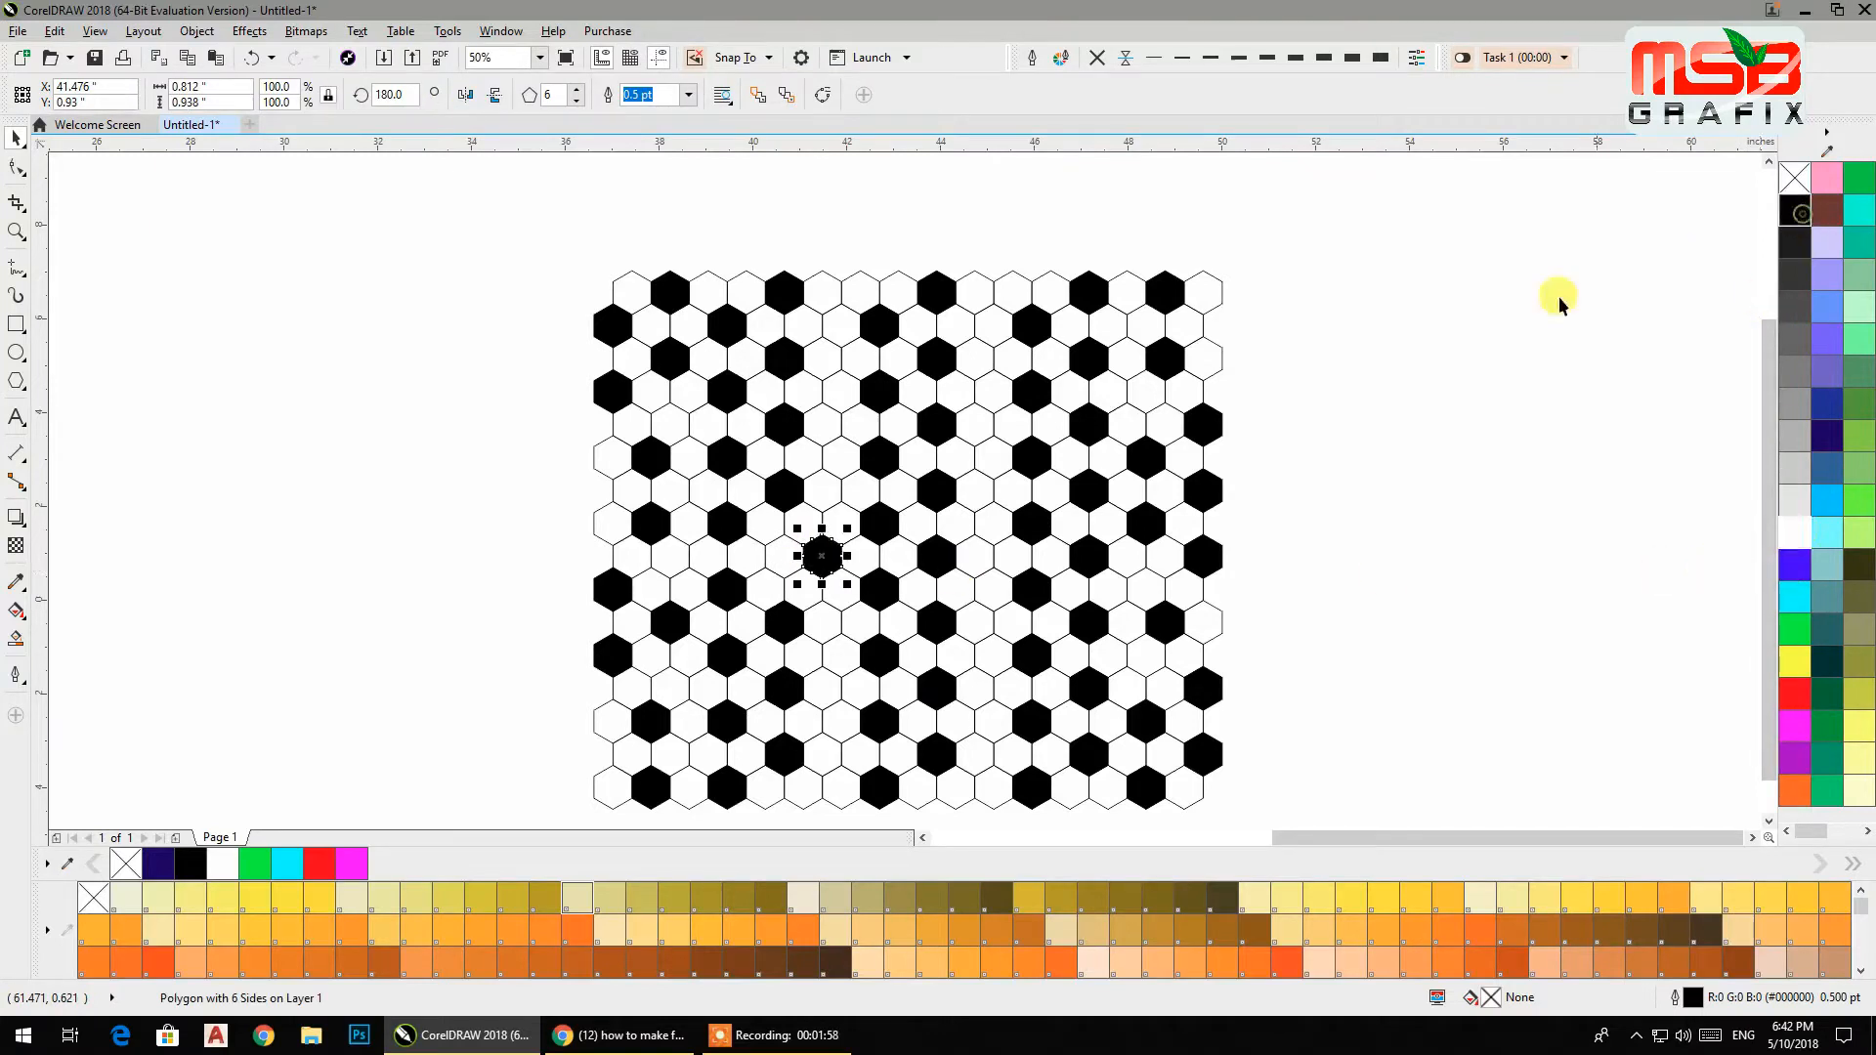
click(1472, 335)
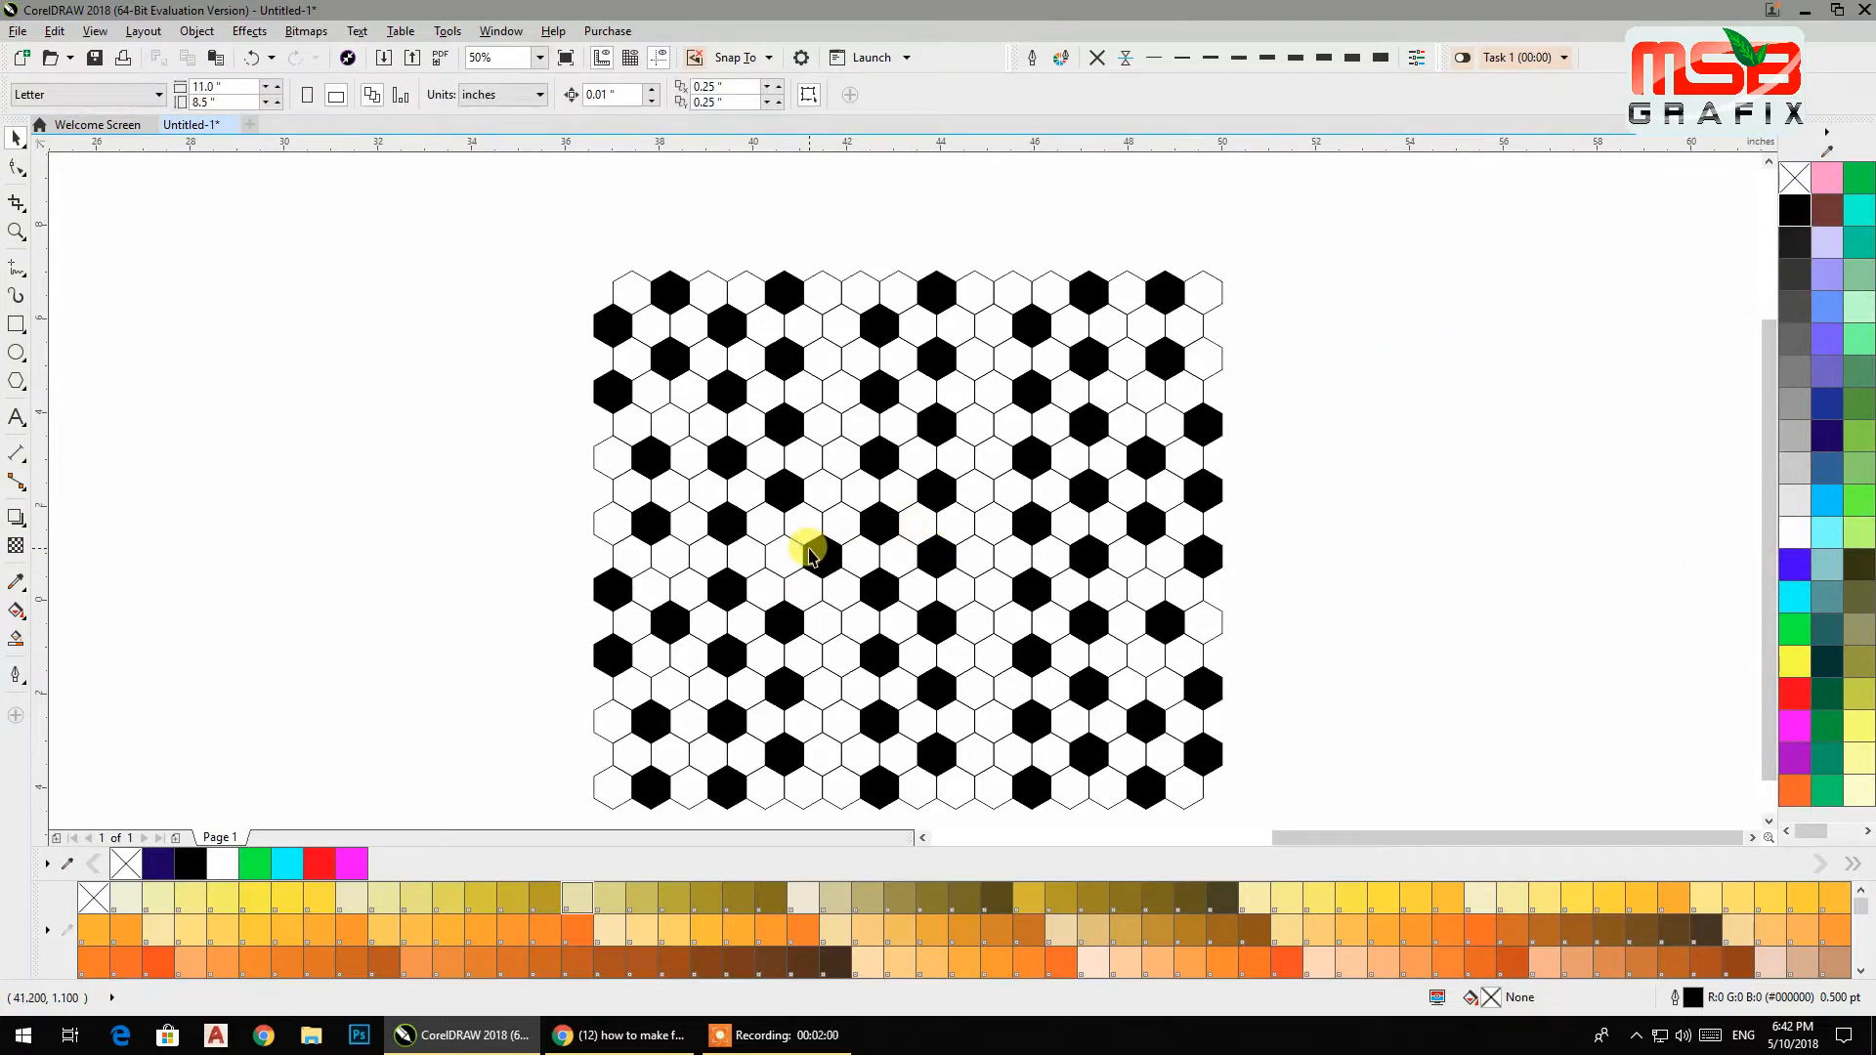
Draw a circle over the centre of the pattern and resize it to about 10.4 inches across.
scroll(980, 401, down, 1)
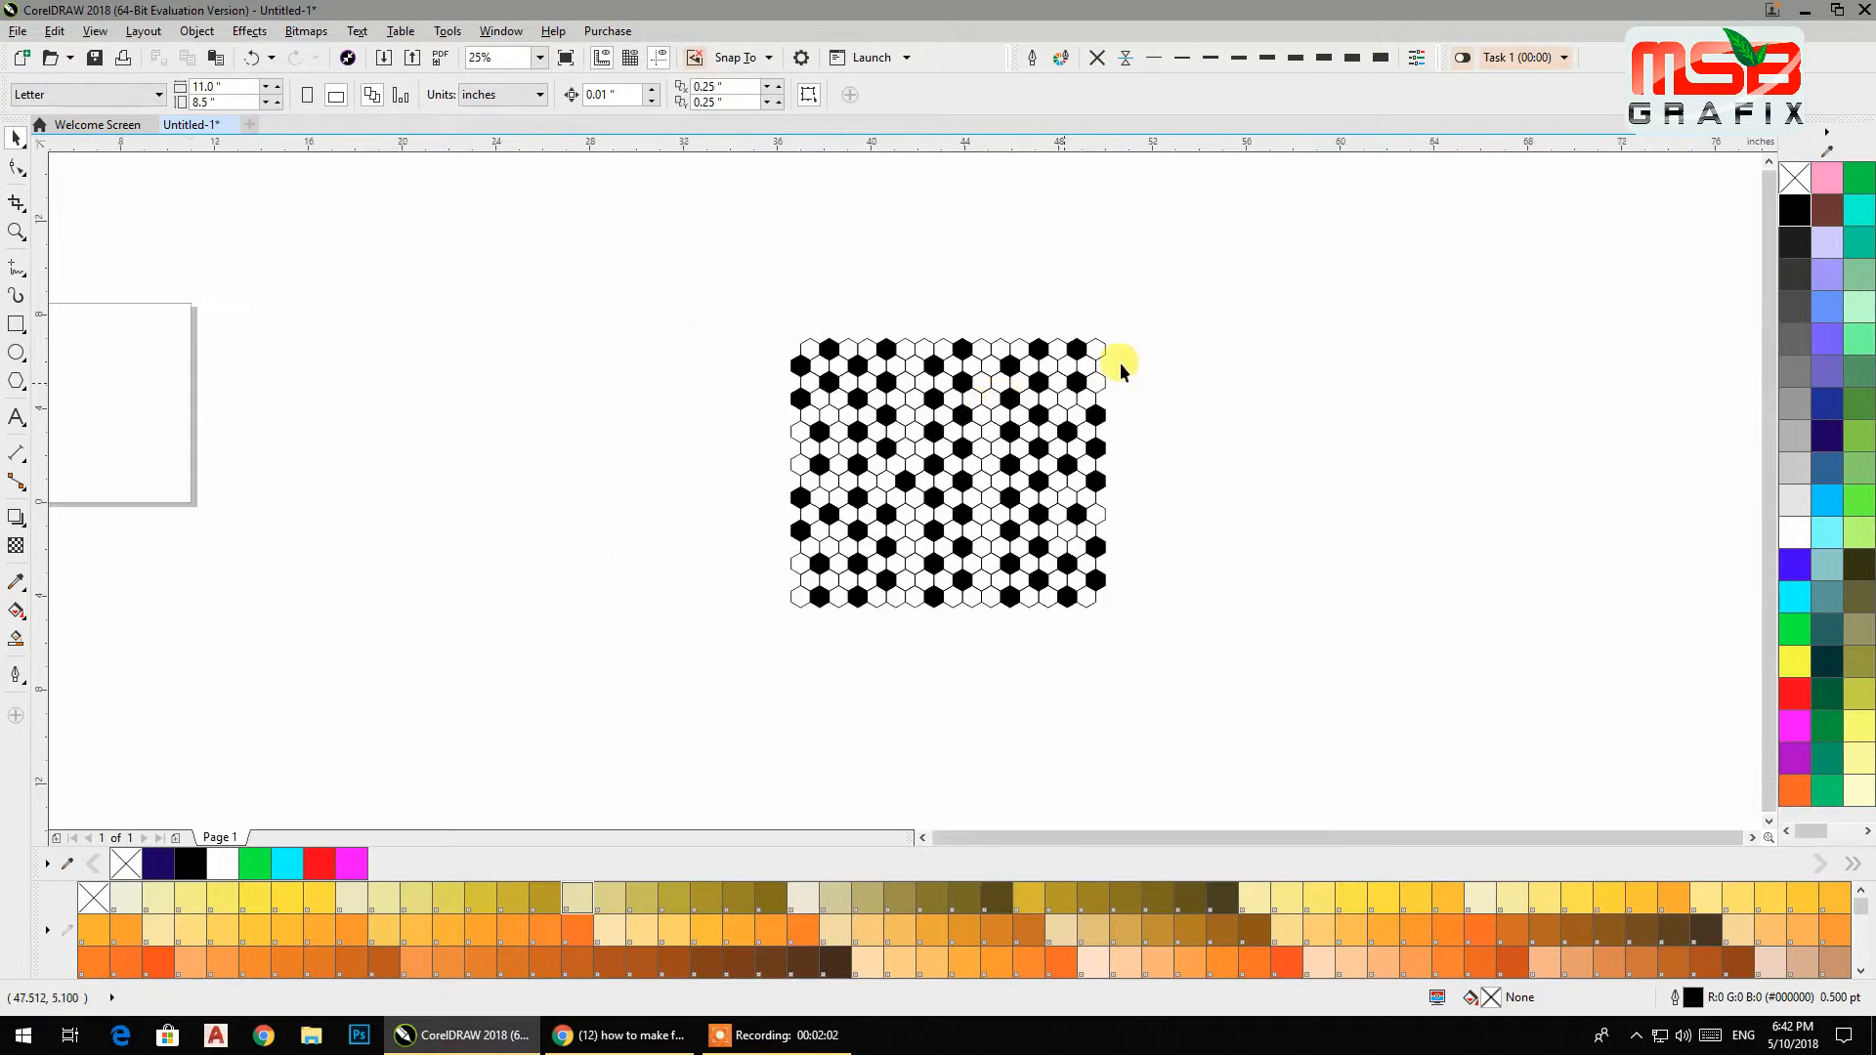
drag(1034, 472, 690, 674)
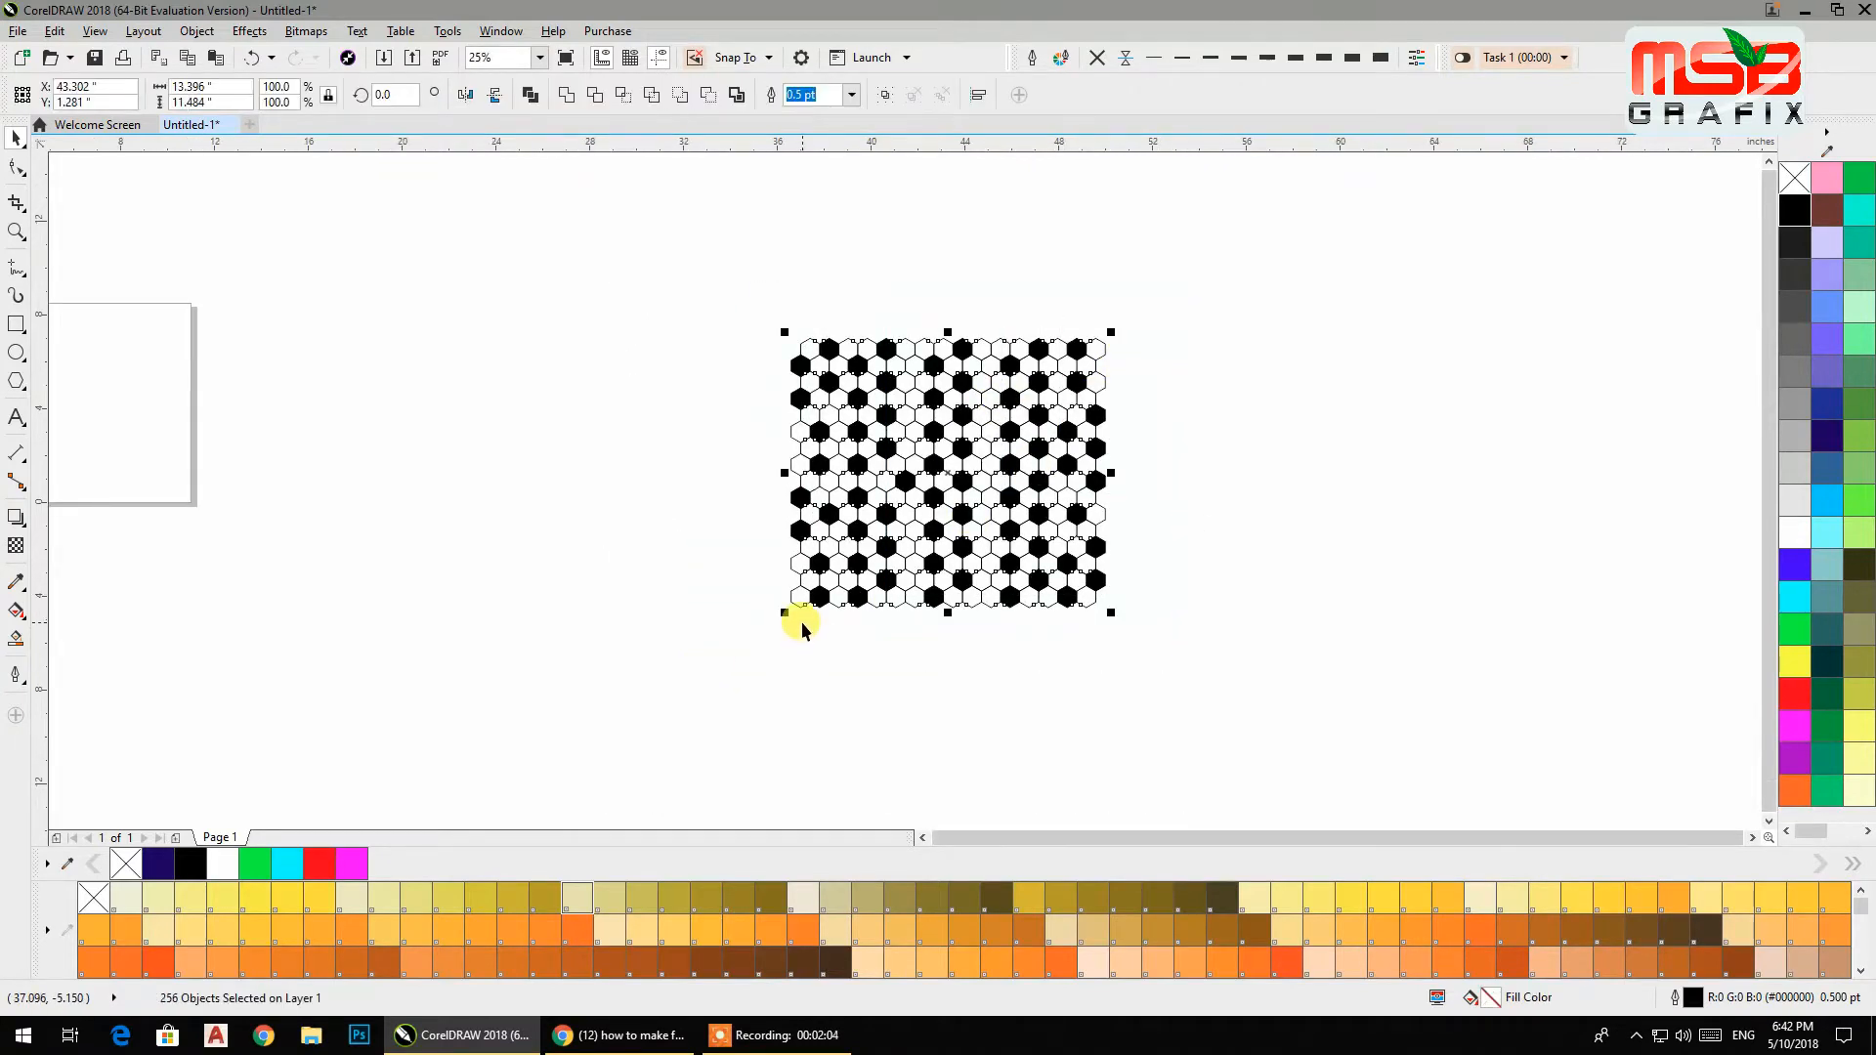
key(shift+F2)
click(397, 408)
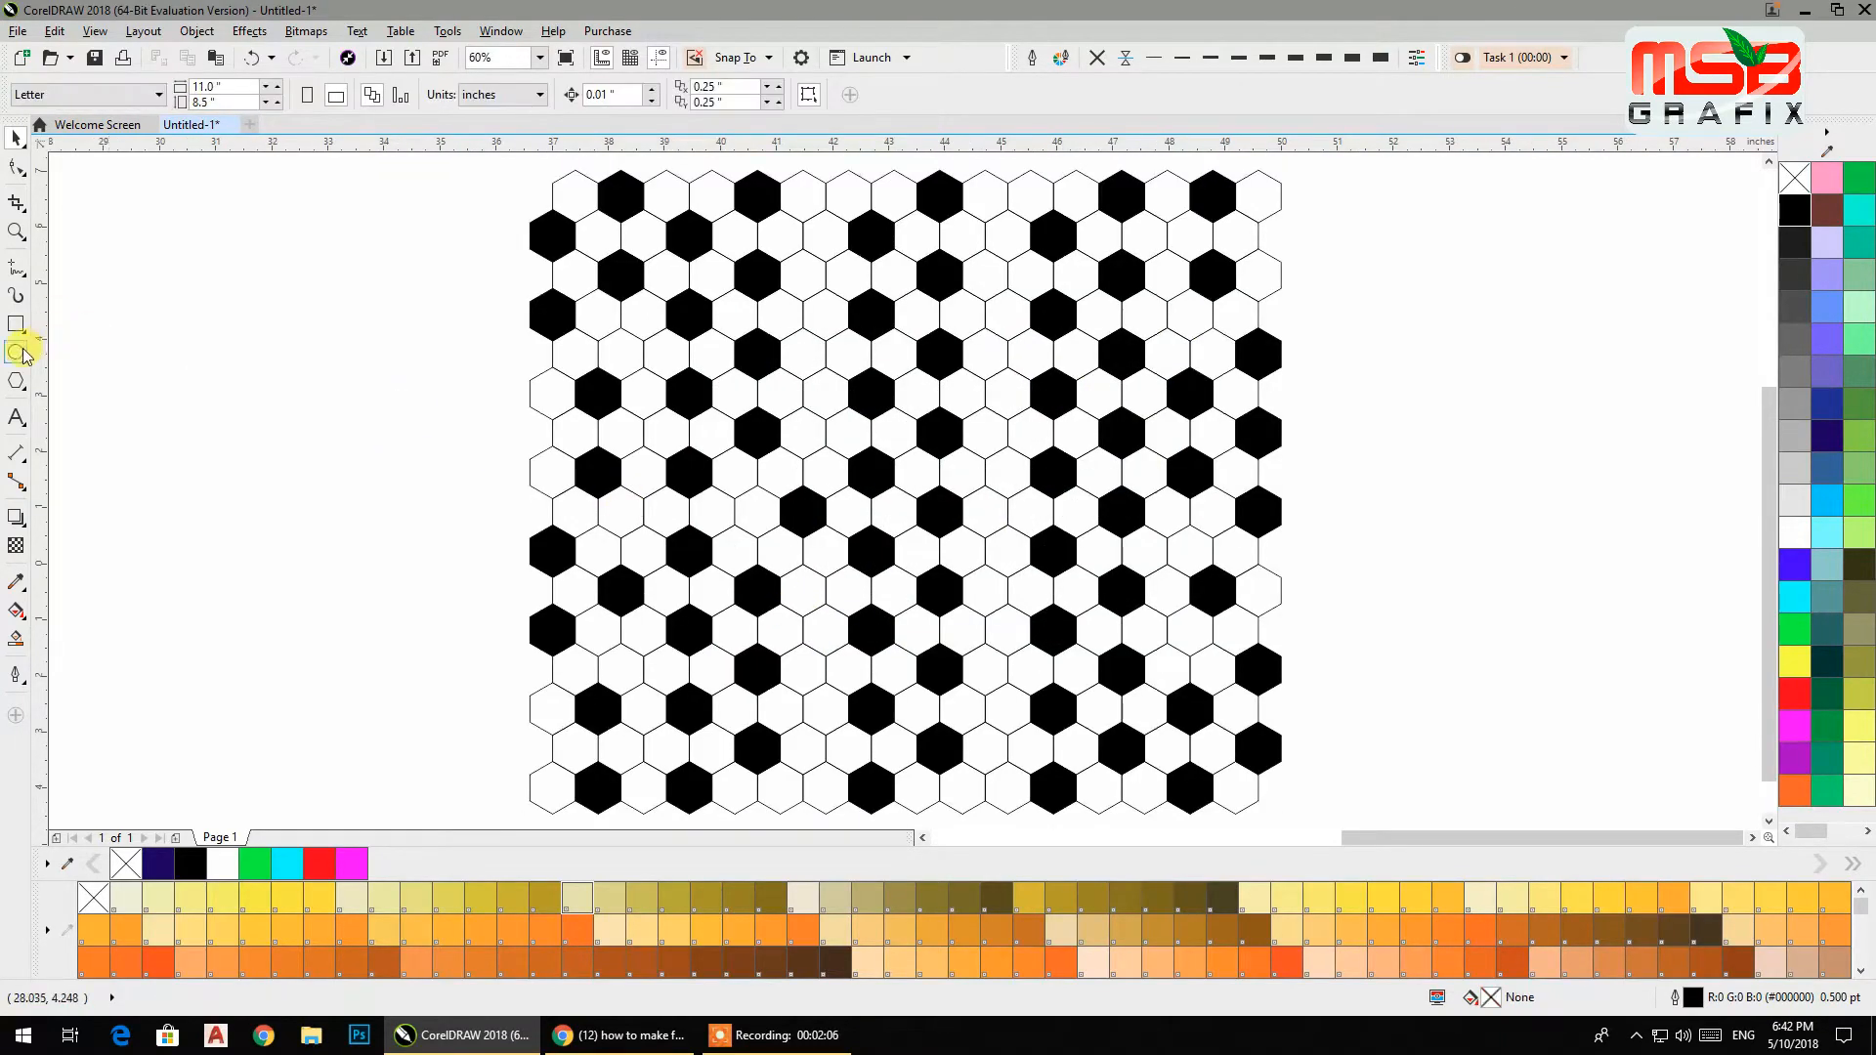
click(17, 352)
drag(642, 273, 1168, 727)
click(16, 137)
drag(824, 285, 817, 258)
drag(620, 226, 602, 207)
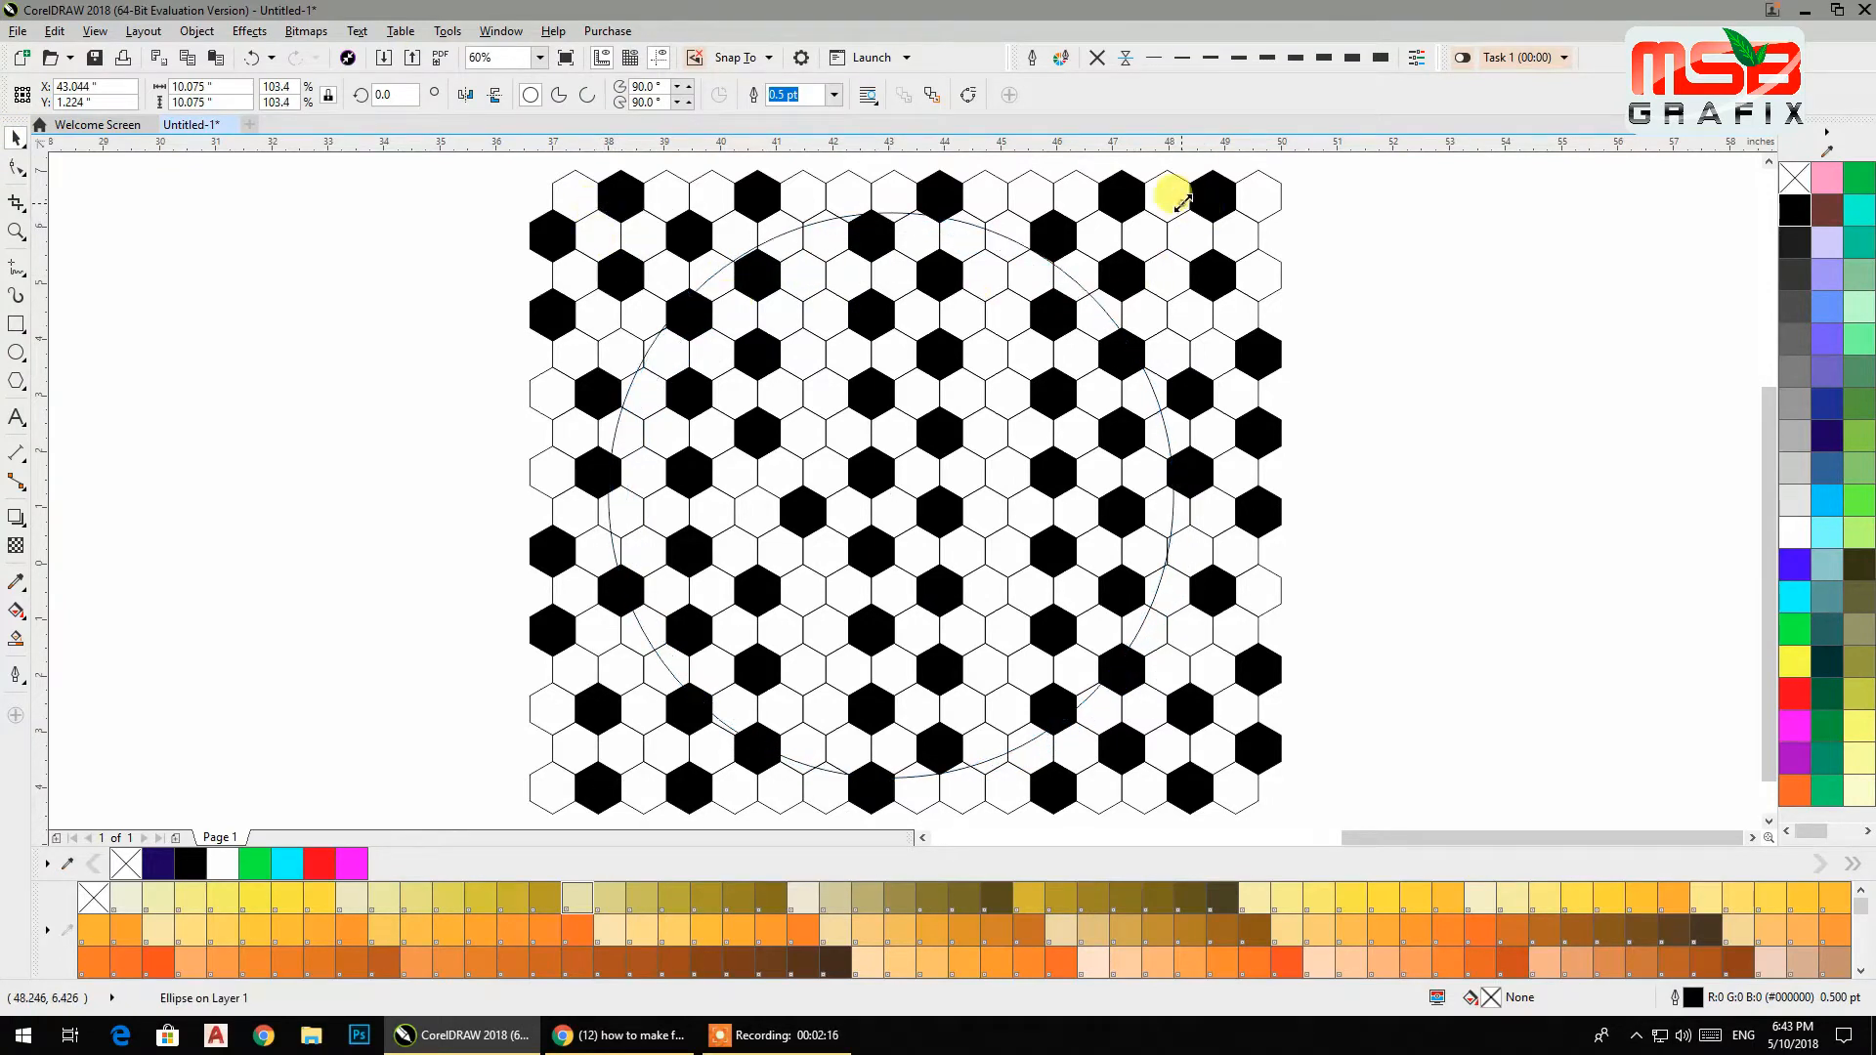
drag(1182, 201, 1190, 177)
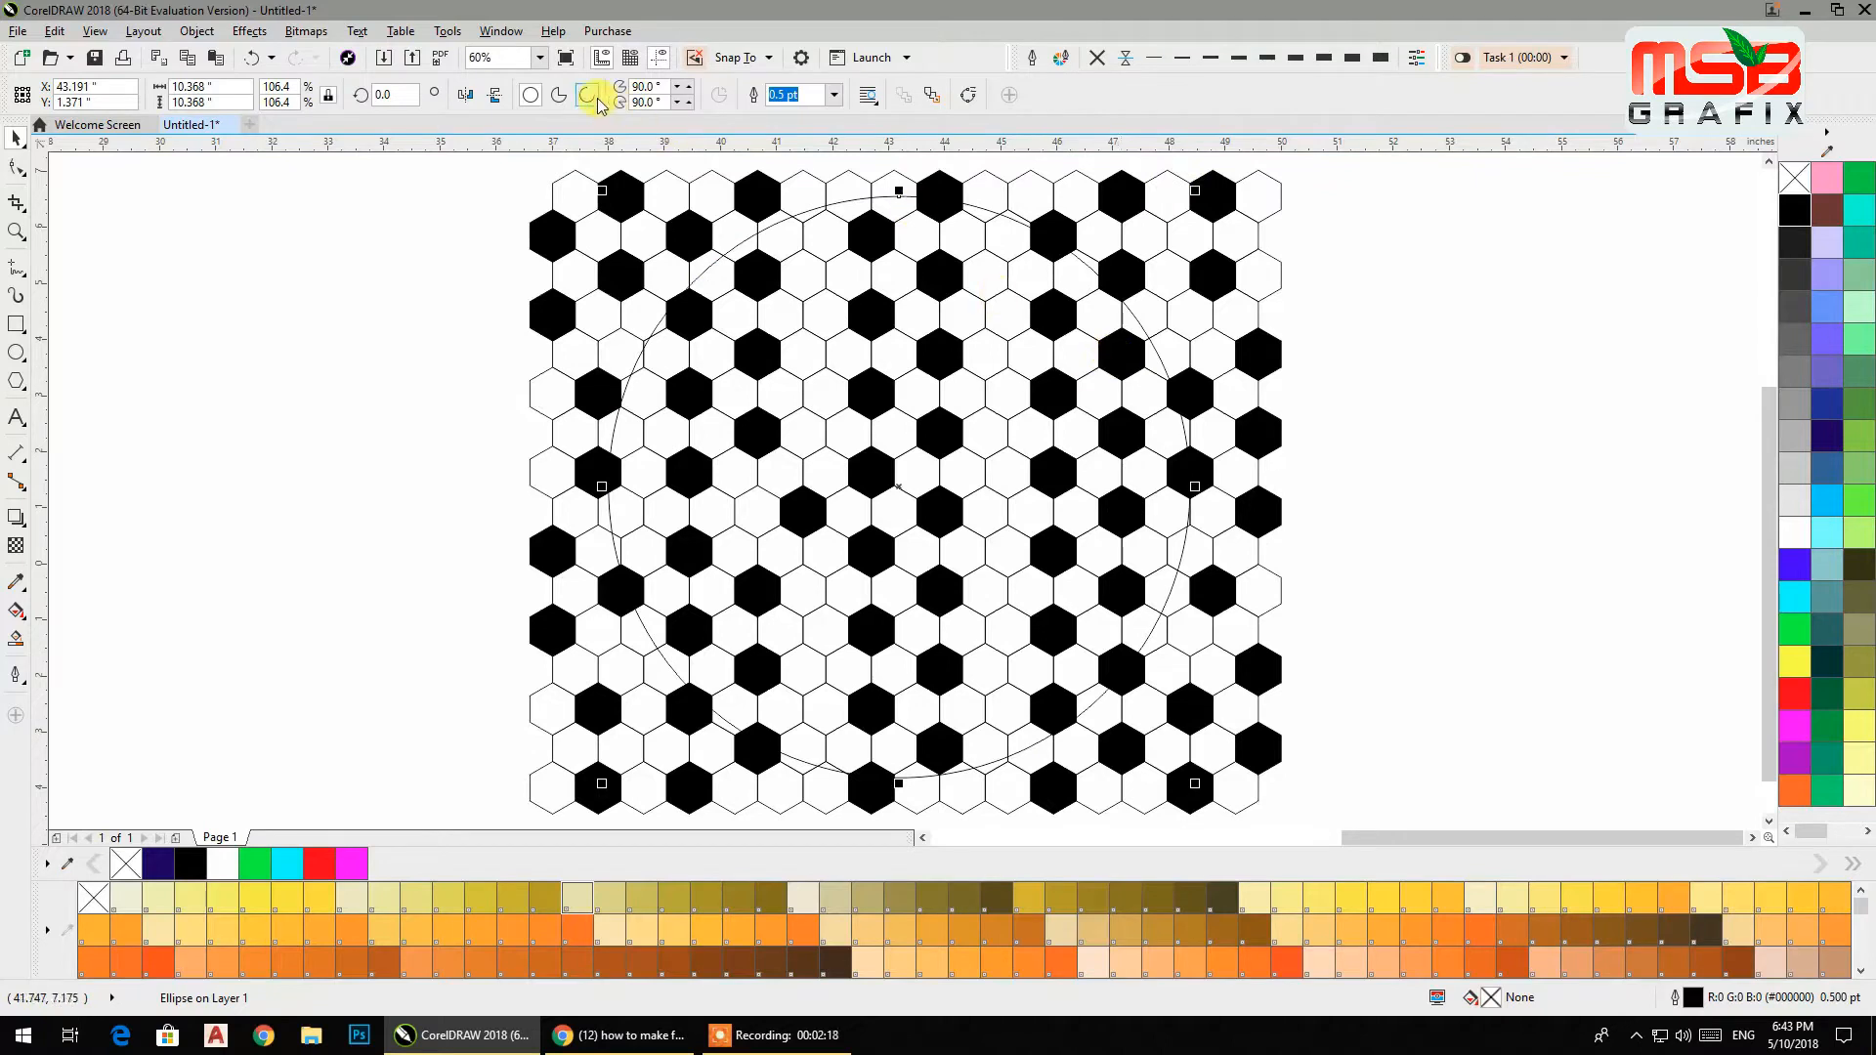
Give the circle a blue outline and apply a Fish Eye lens to it from the Lens docker.
right_click(1795, 564)
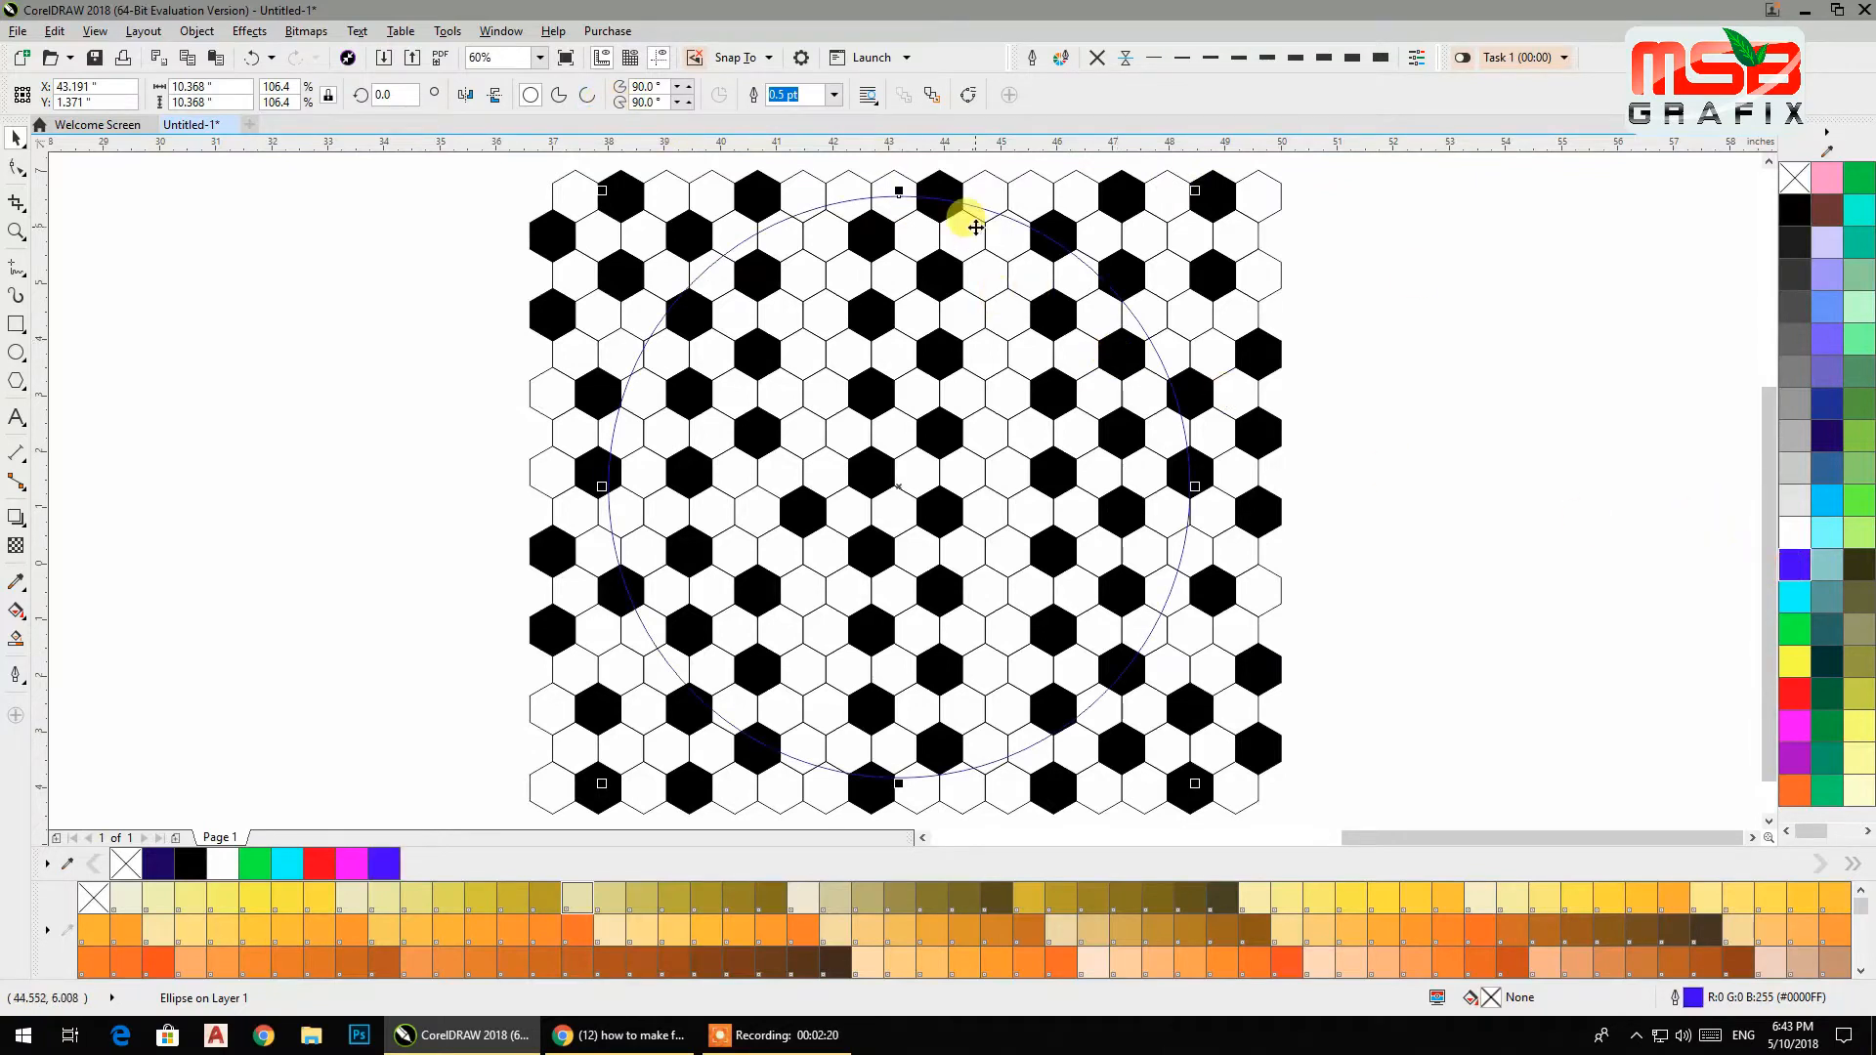
click(502, 31)
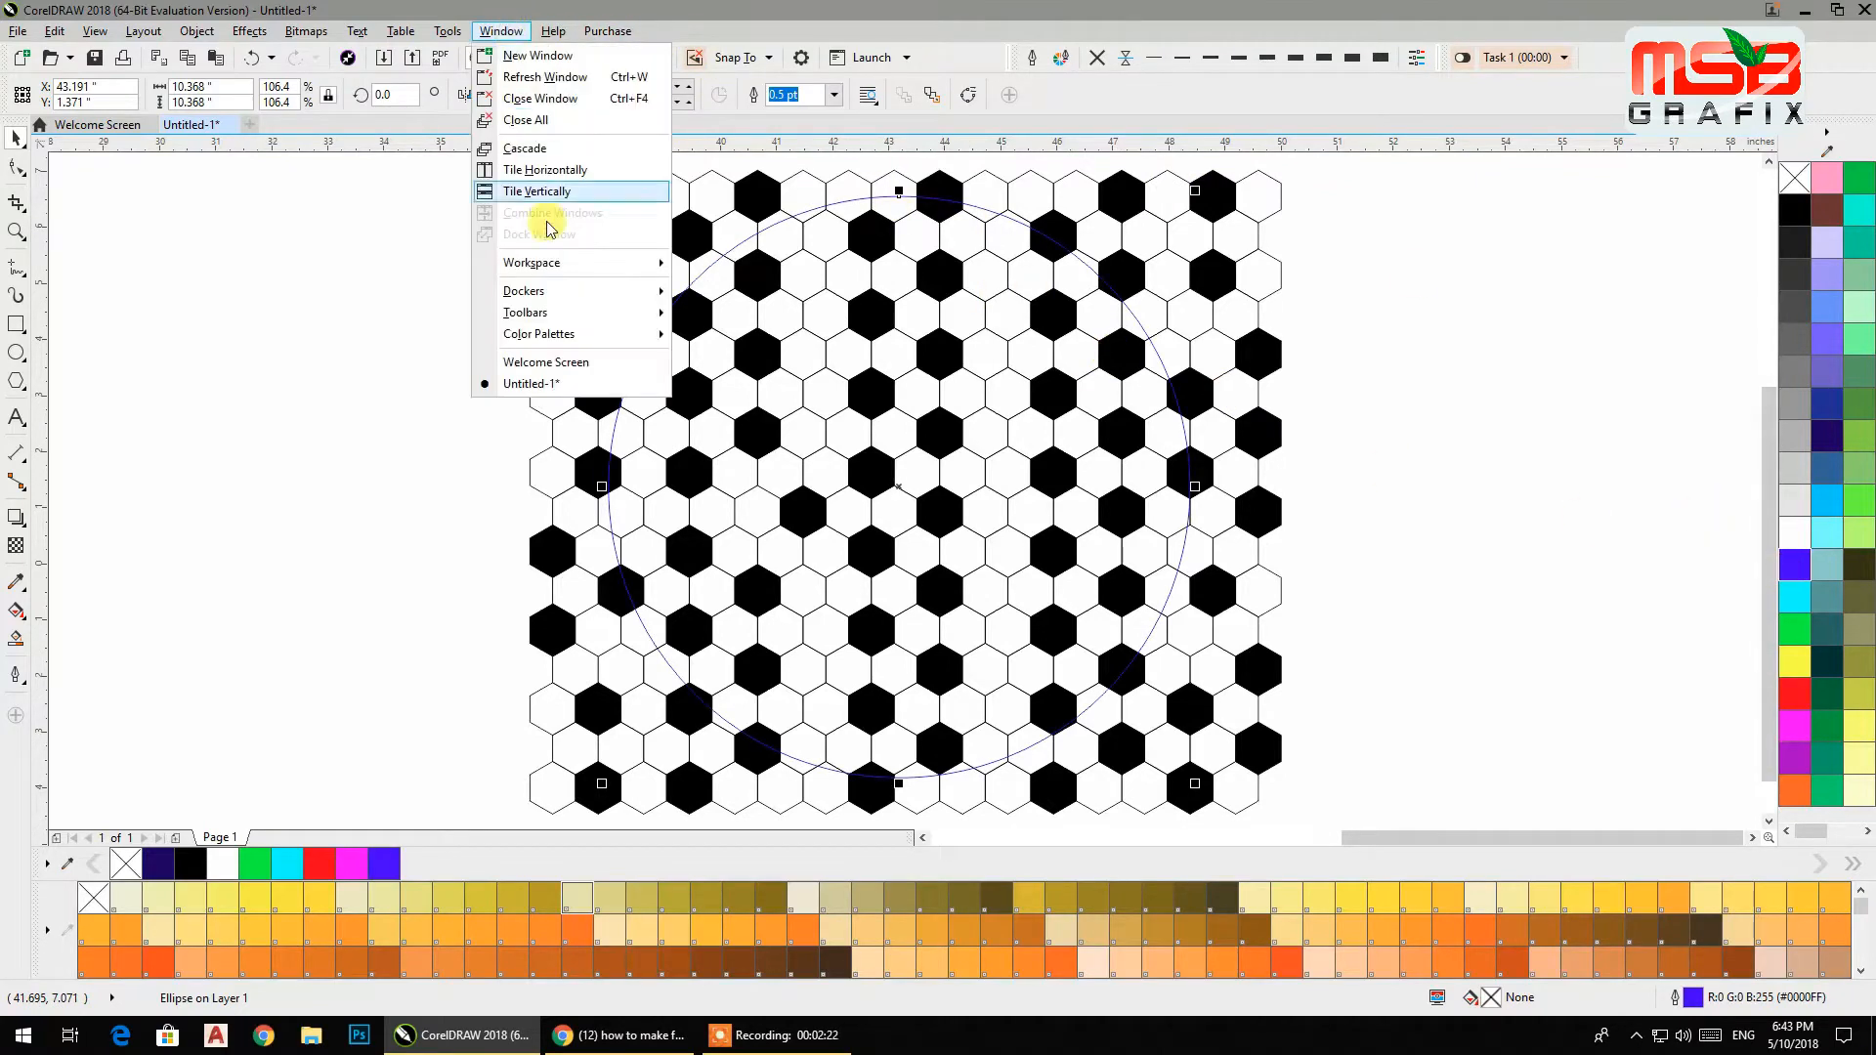
click(560, 291)
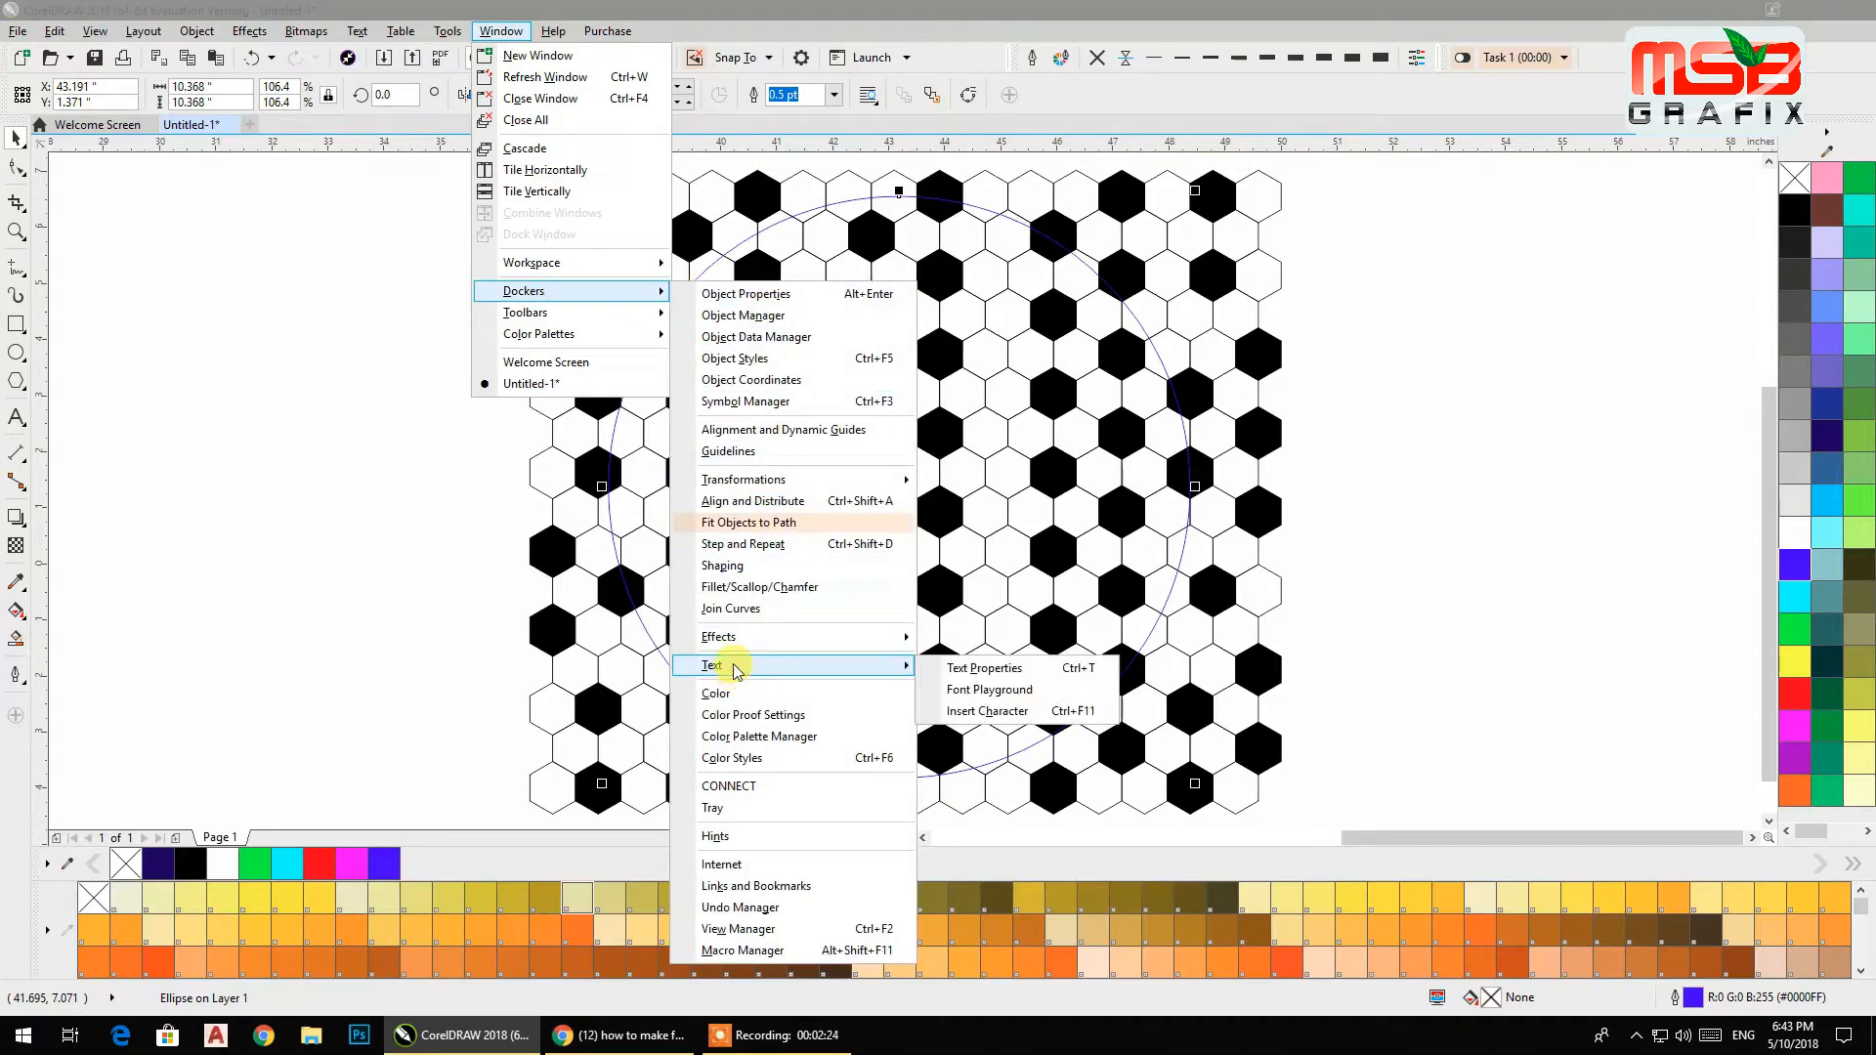
mouse_move(879, 645)
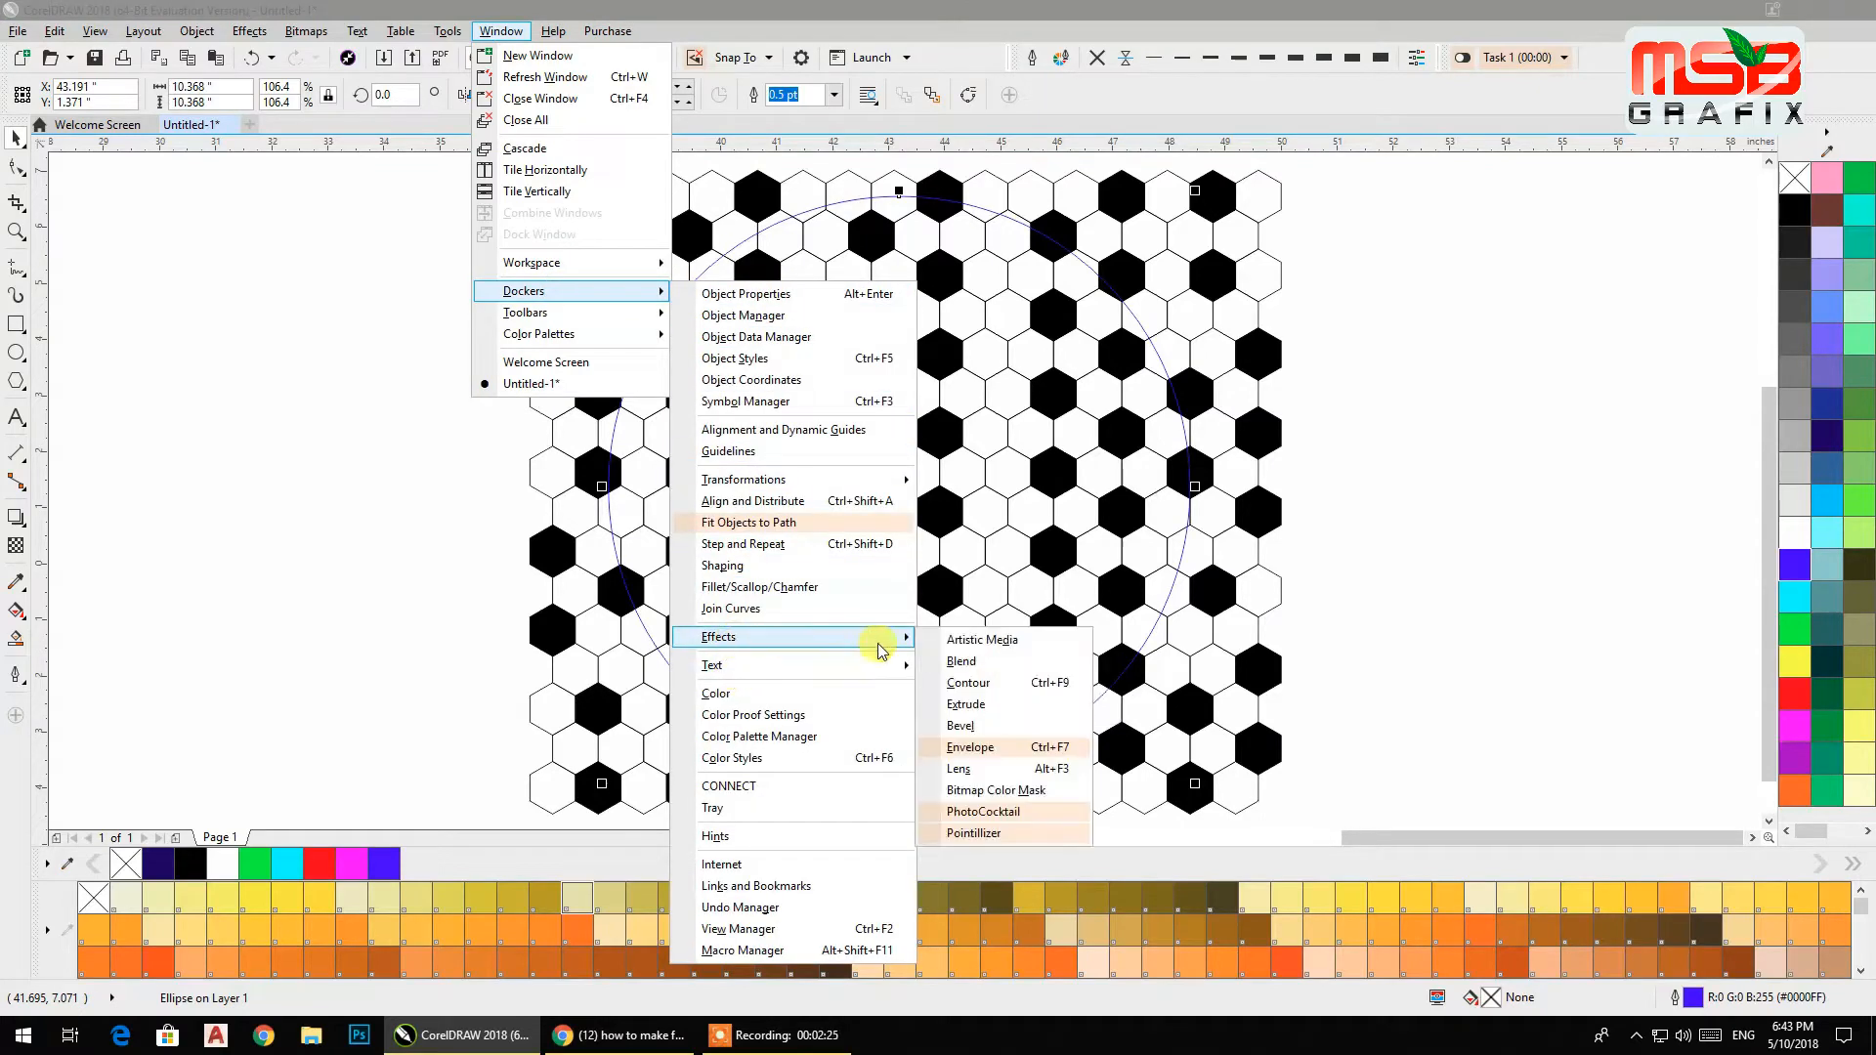
click(960, 769)
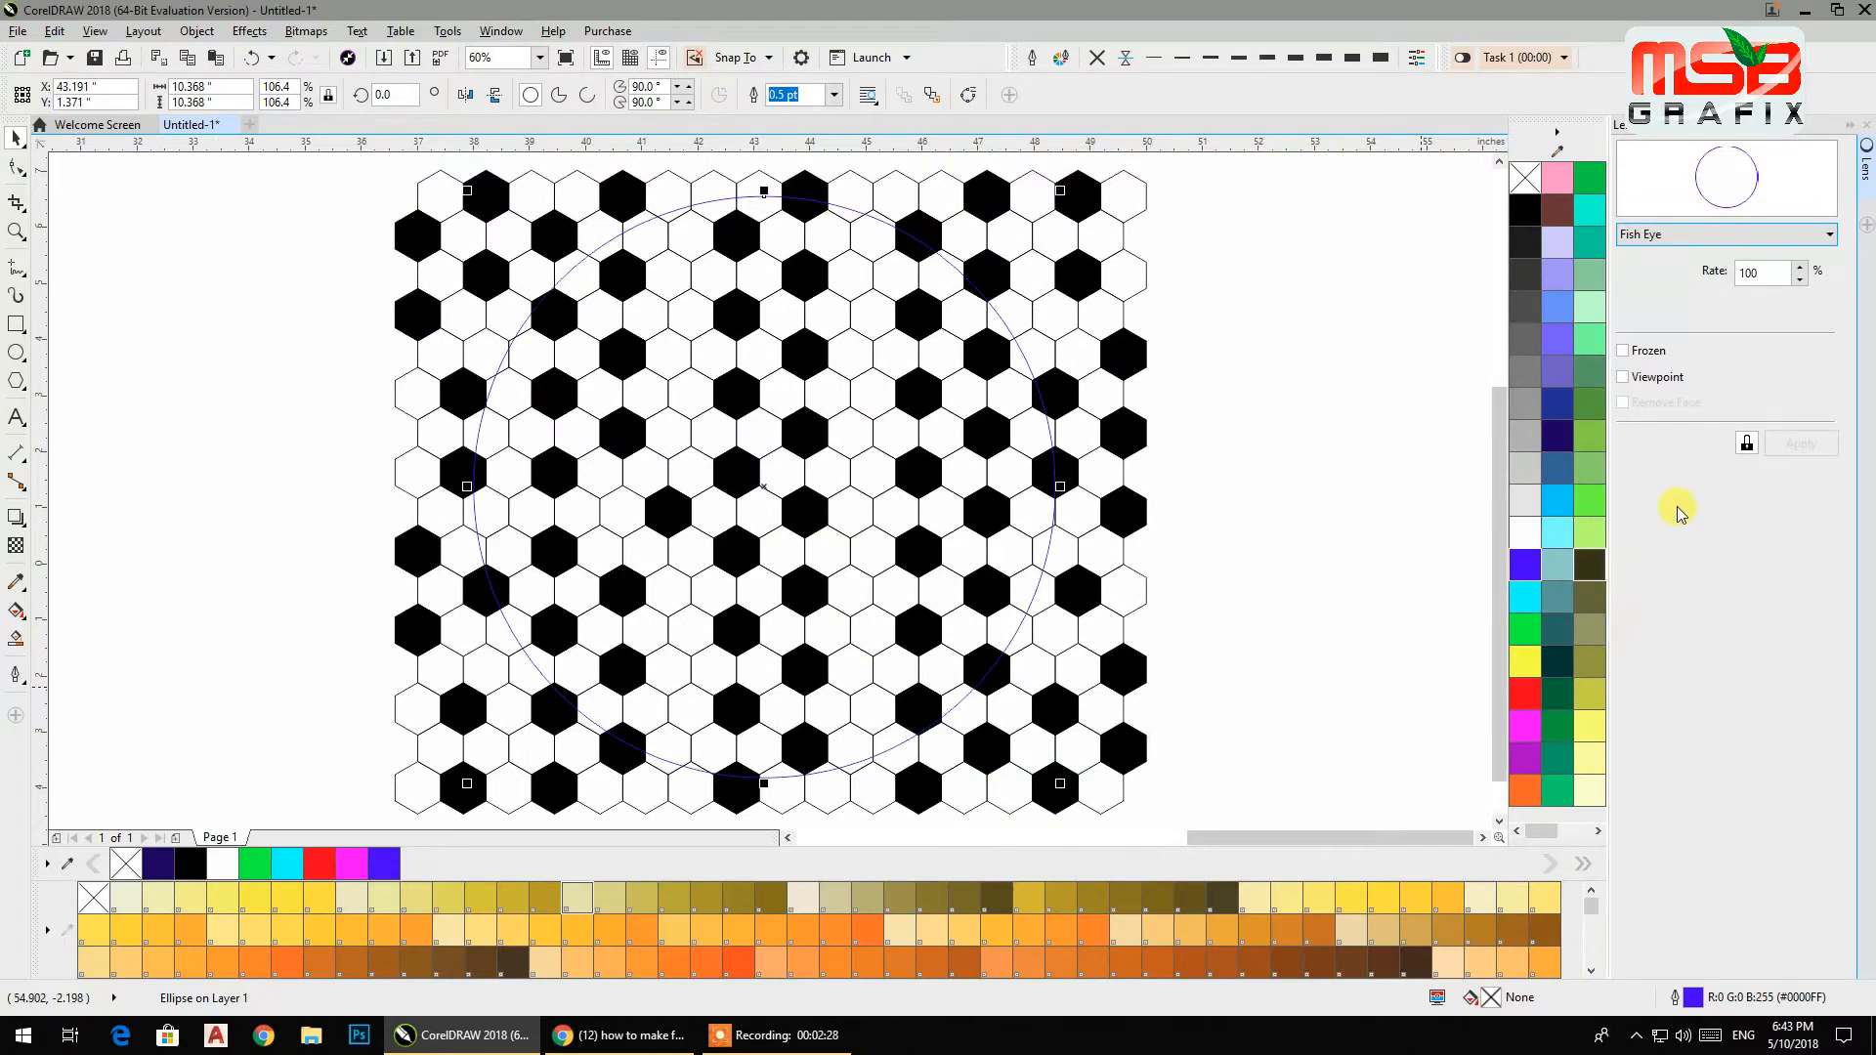
click(1646, 235)
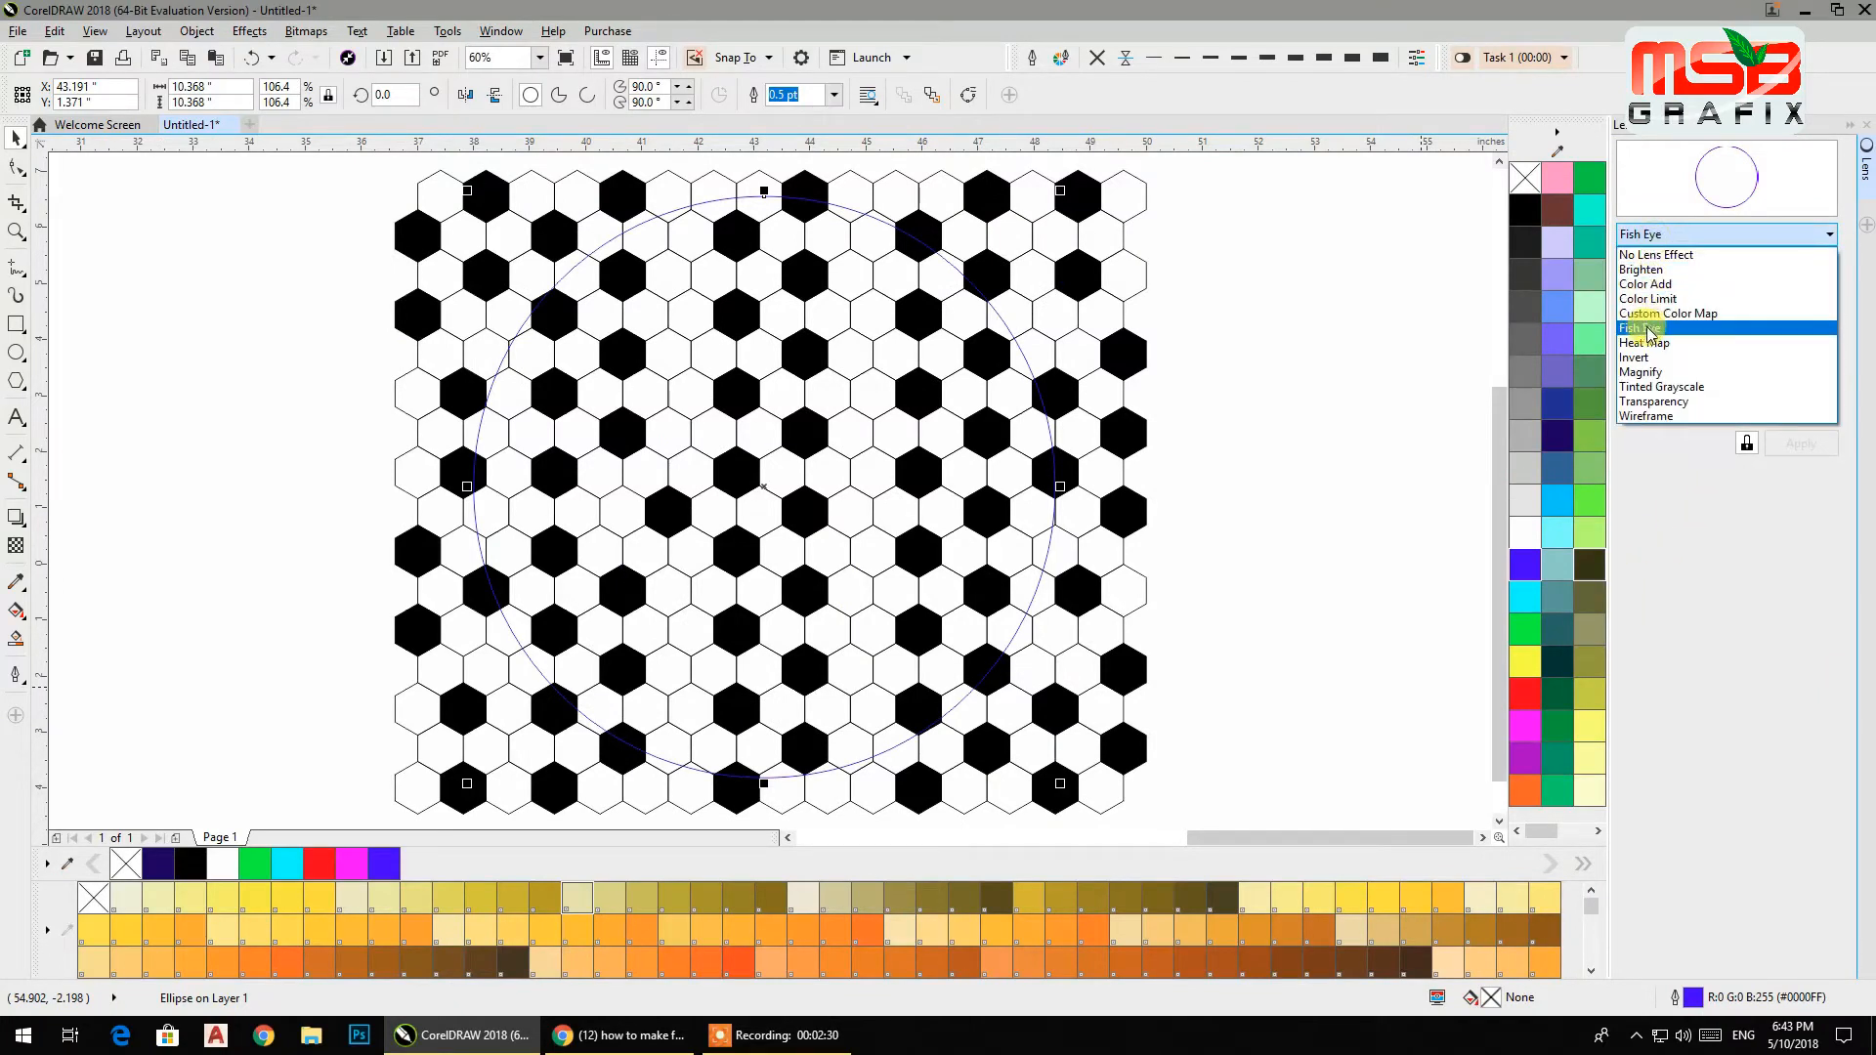
click(1644, 329)
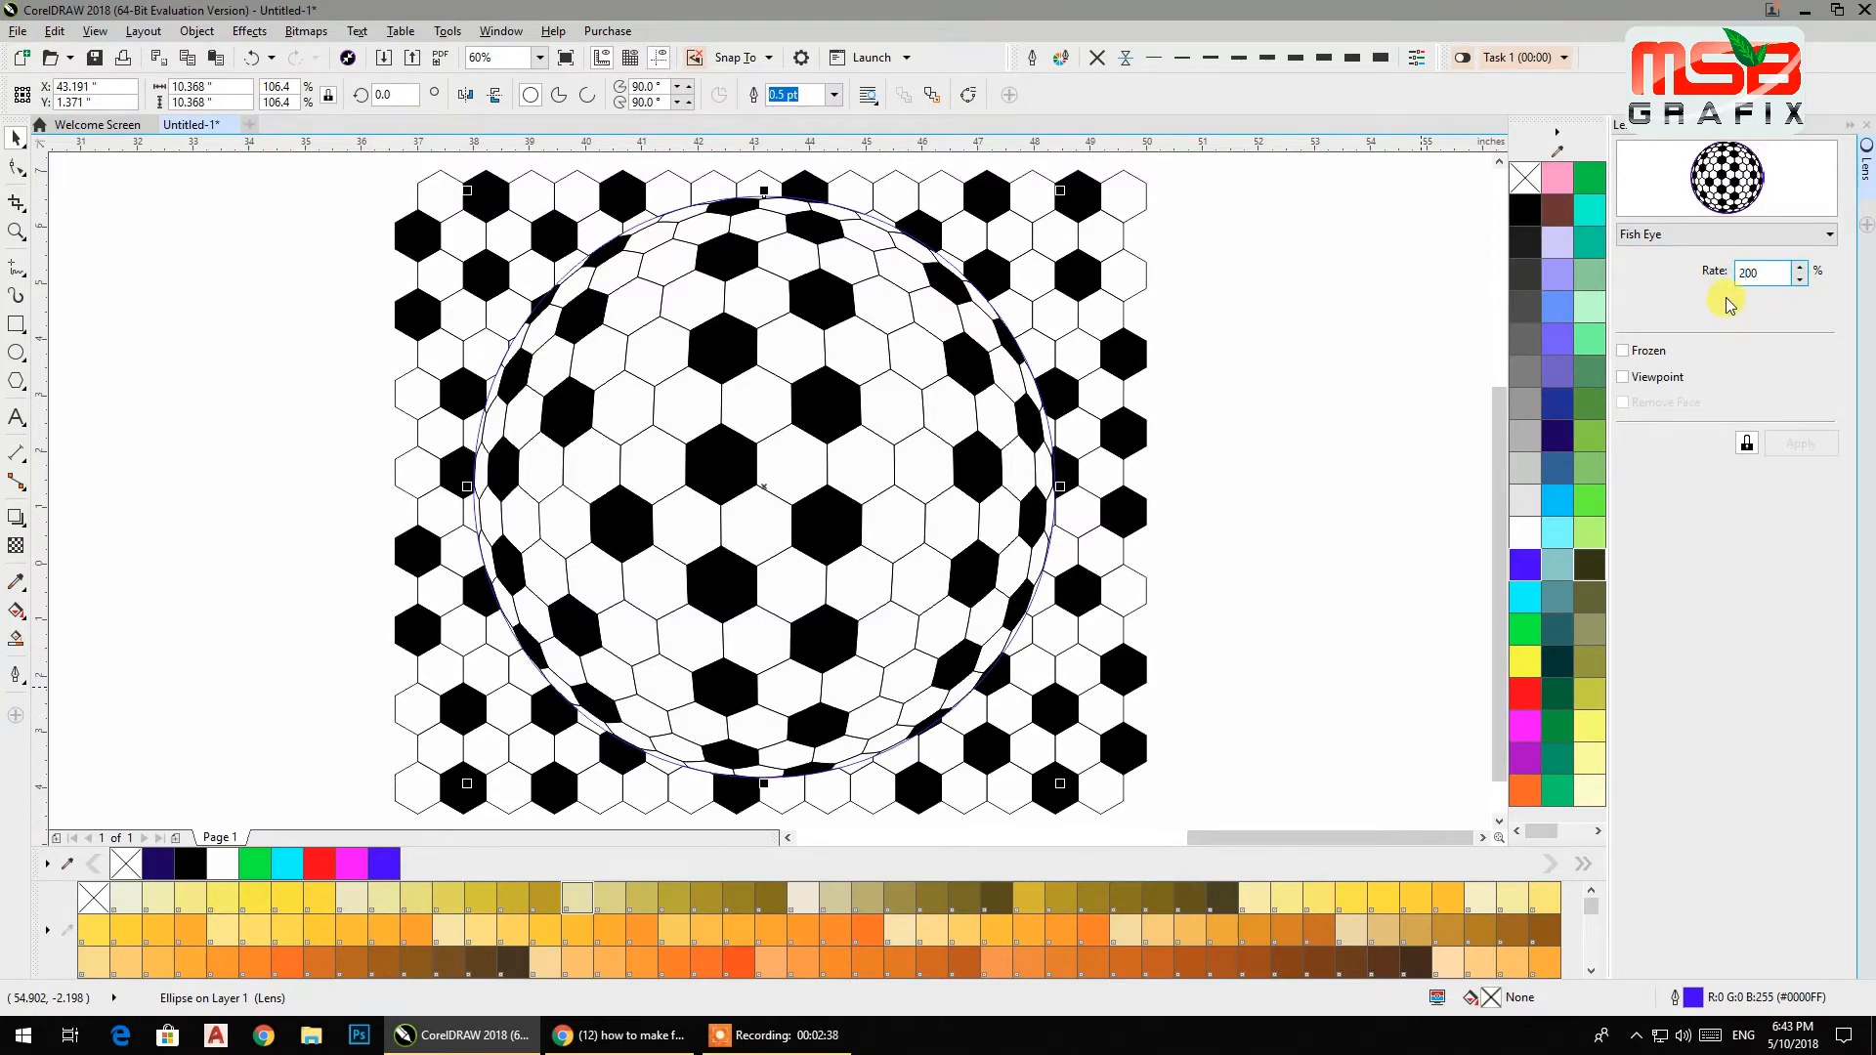
key(Return)
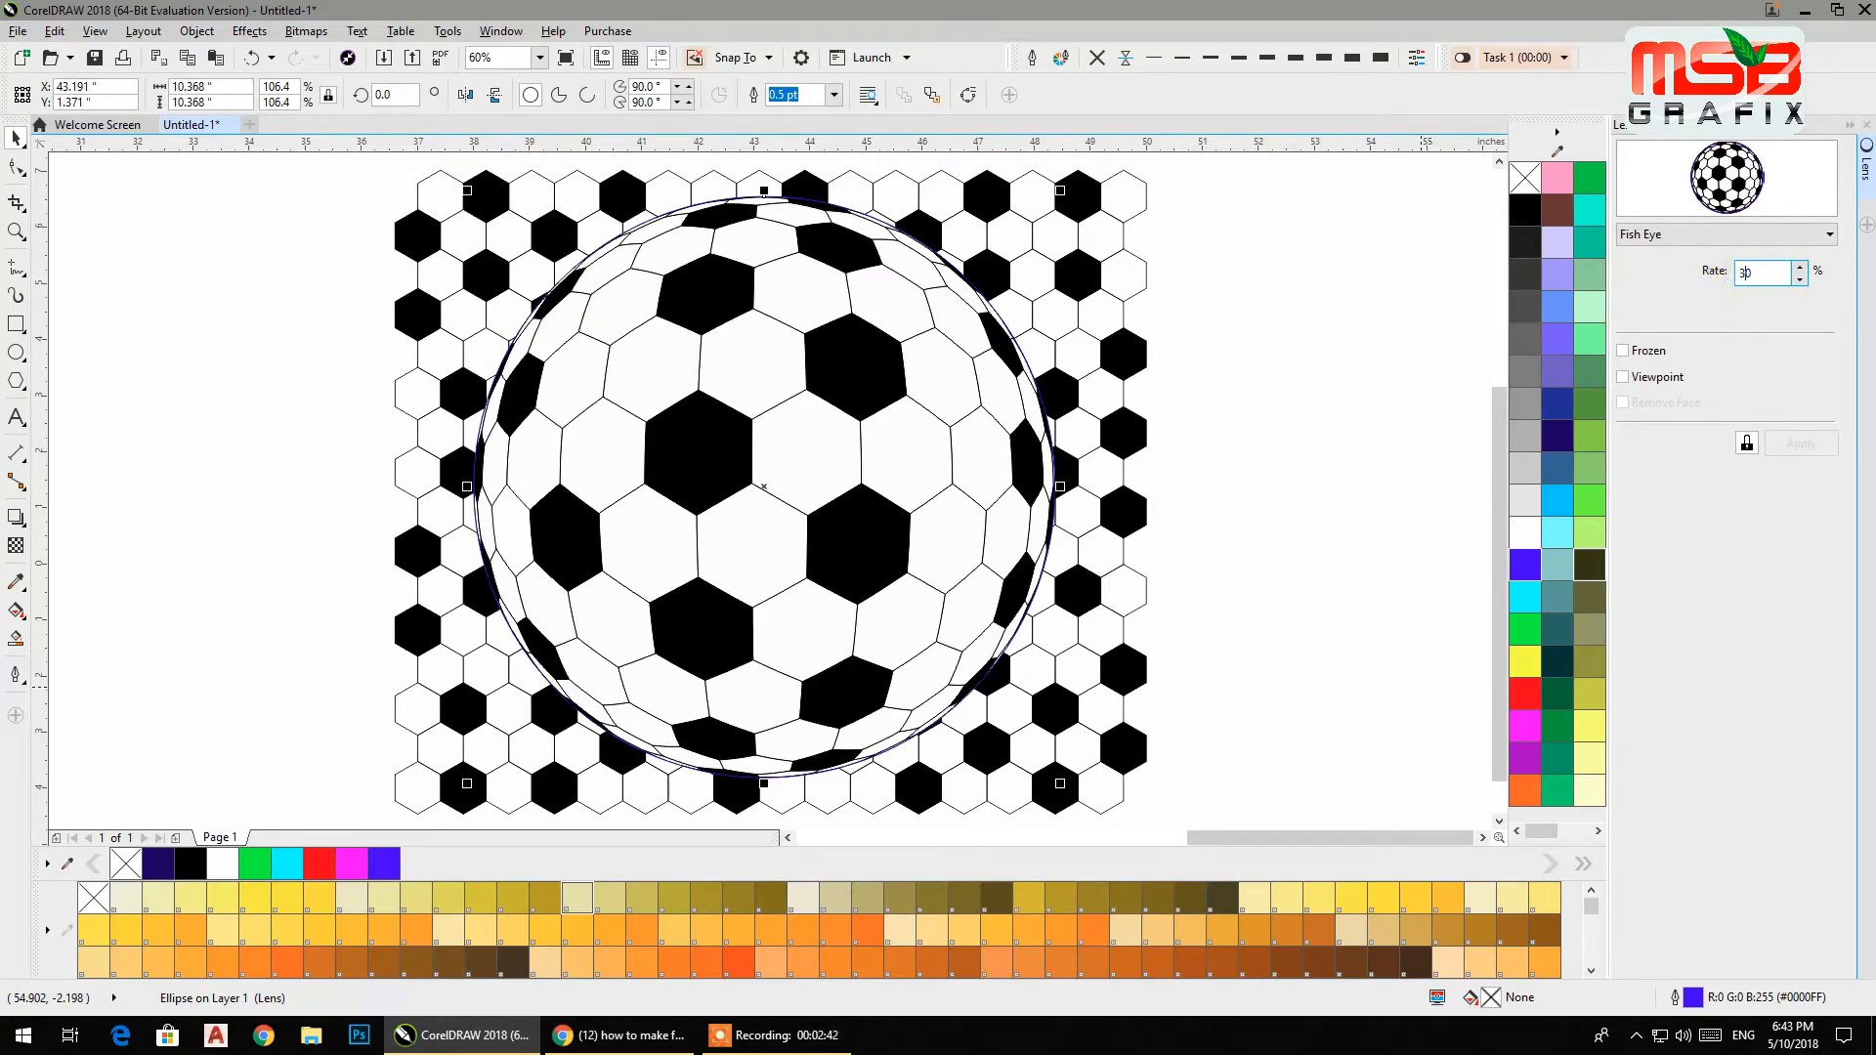
Set the Fish Eye lens rate to 300%.
text(30)
key(Return)
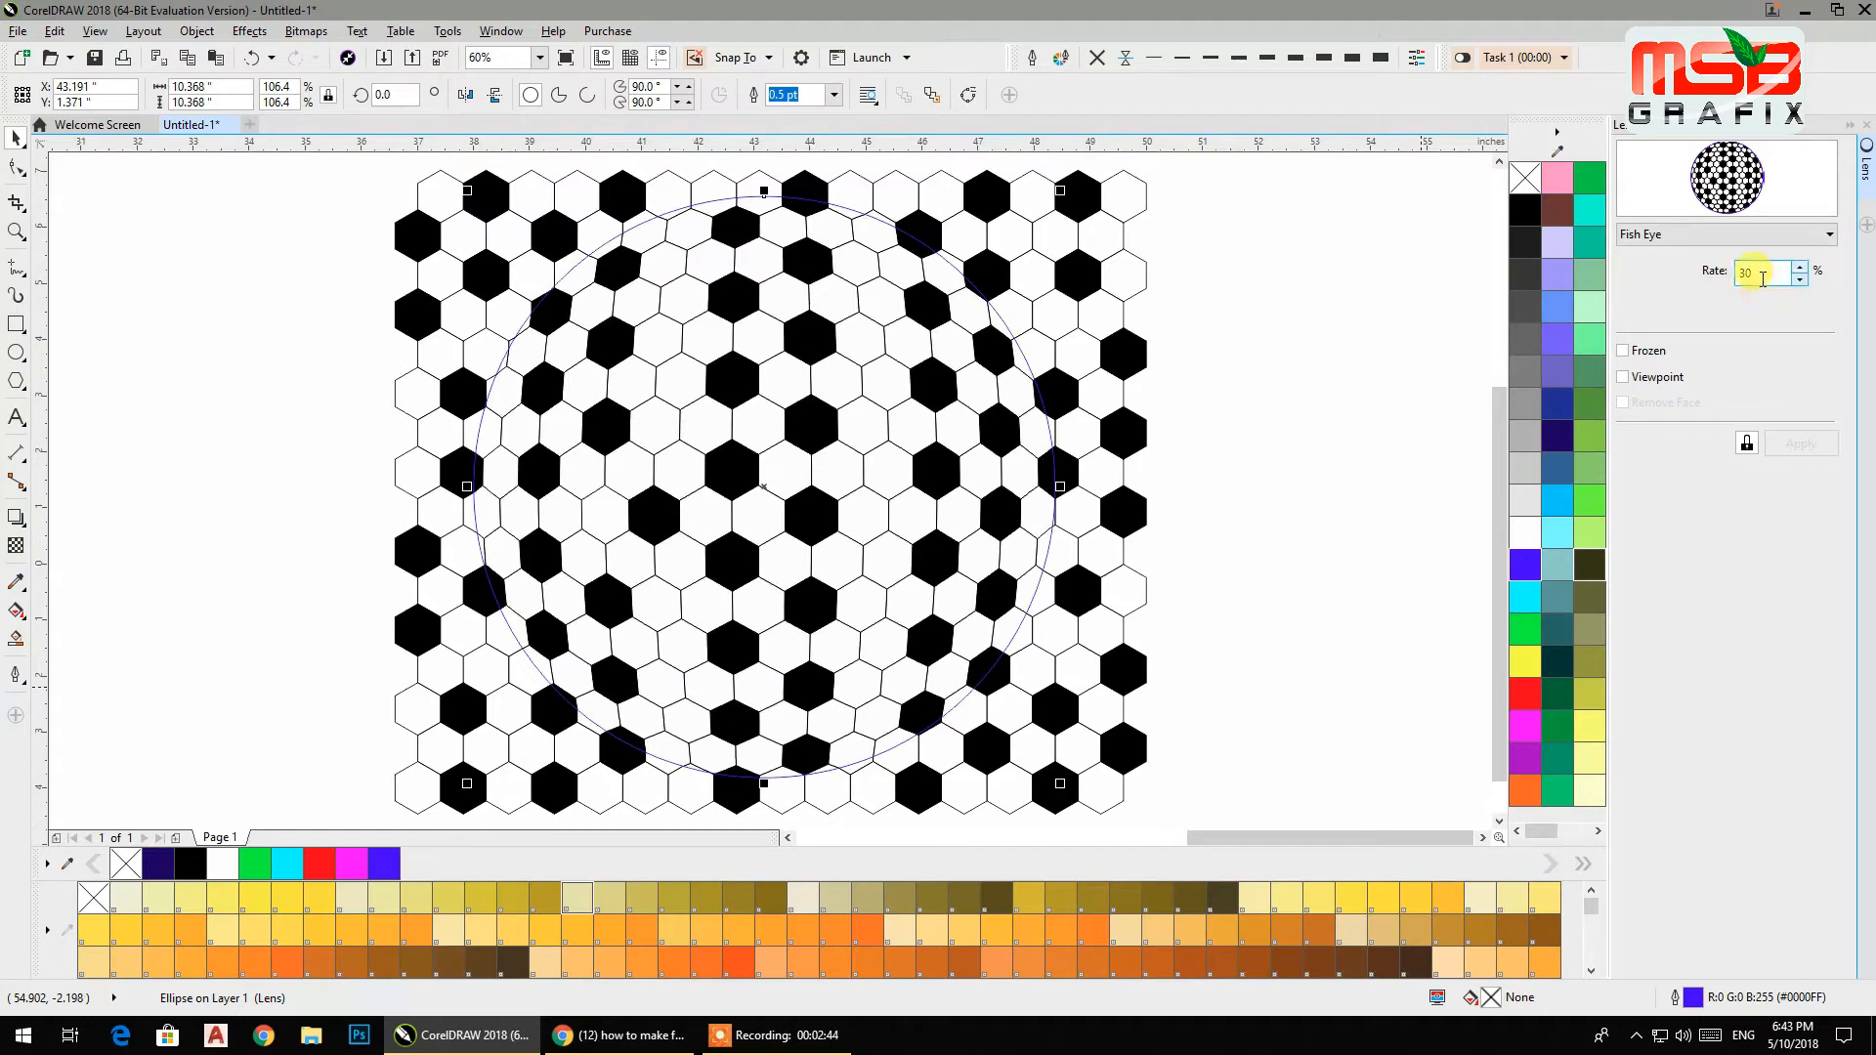
key(Return)
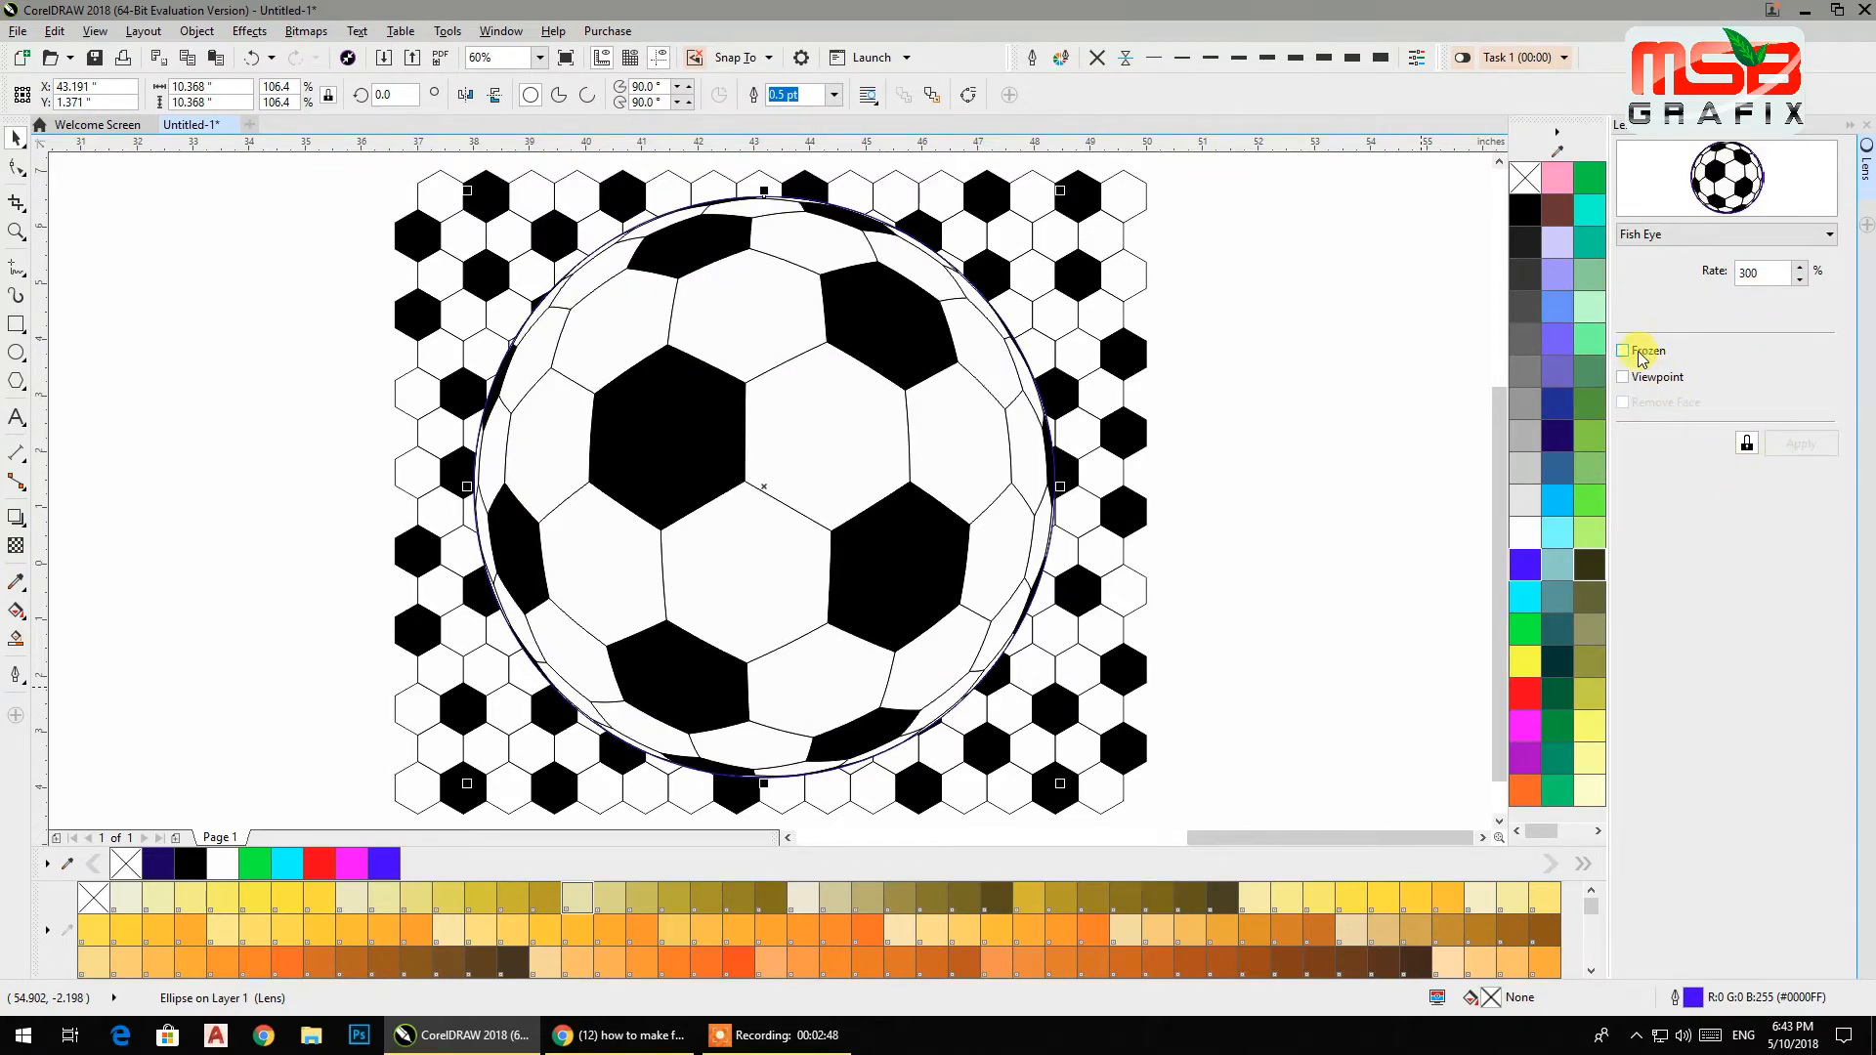
Position the lens over the pattern, freeze it, and move the frozen soccer ball to the left of the pattern.
scroll(1028, 430, down, 2)
click(1242, 443)
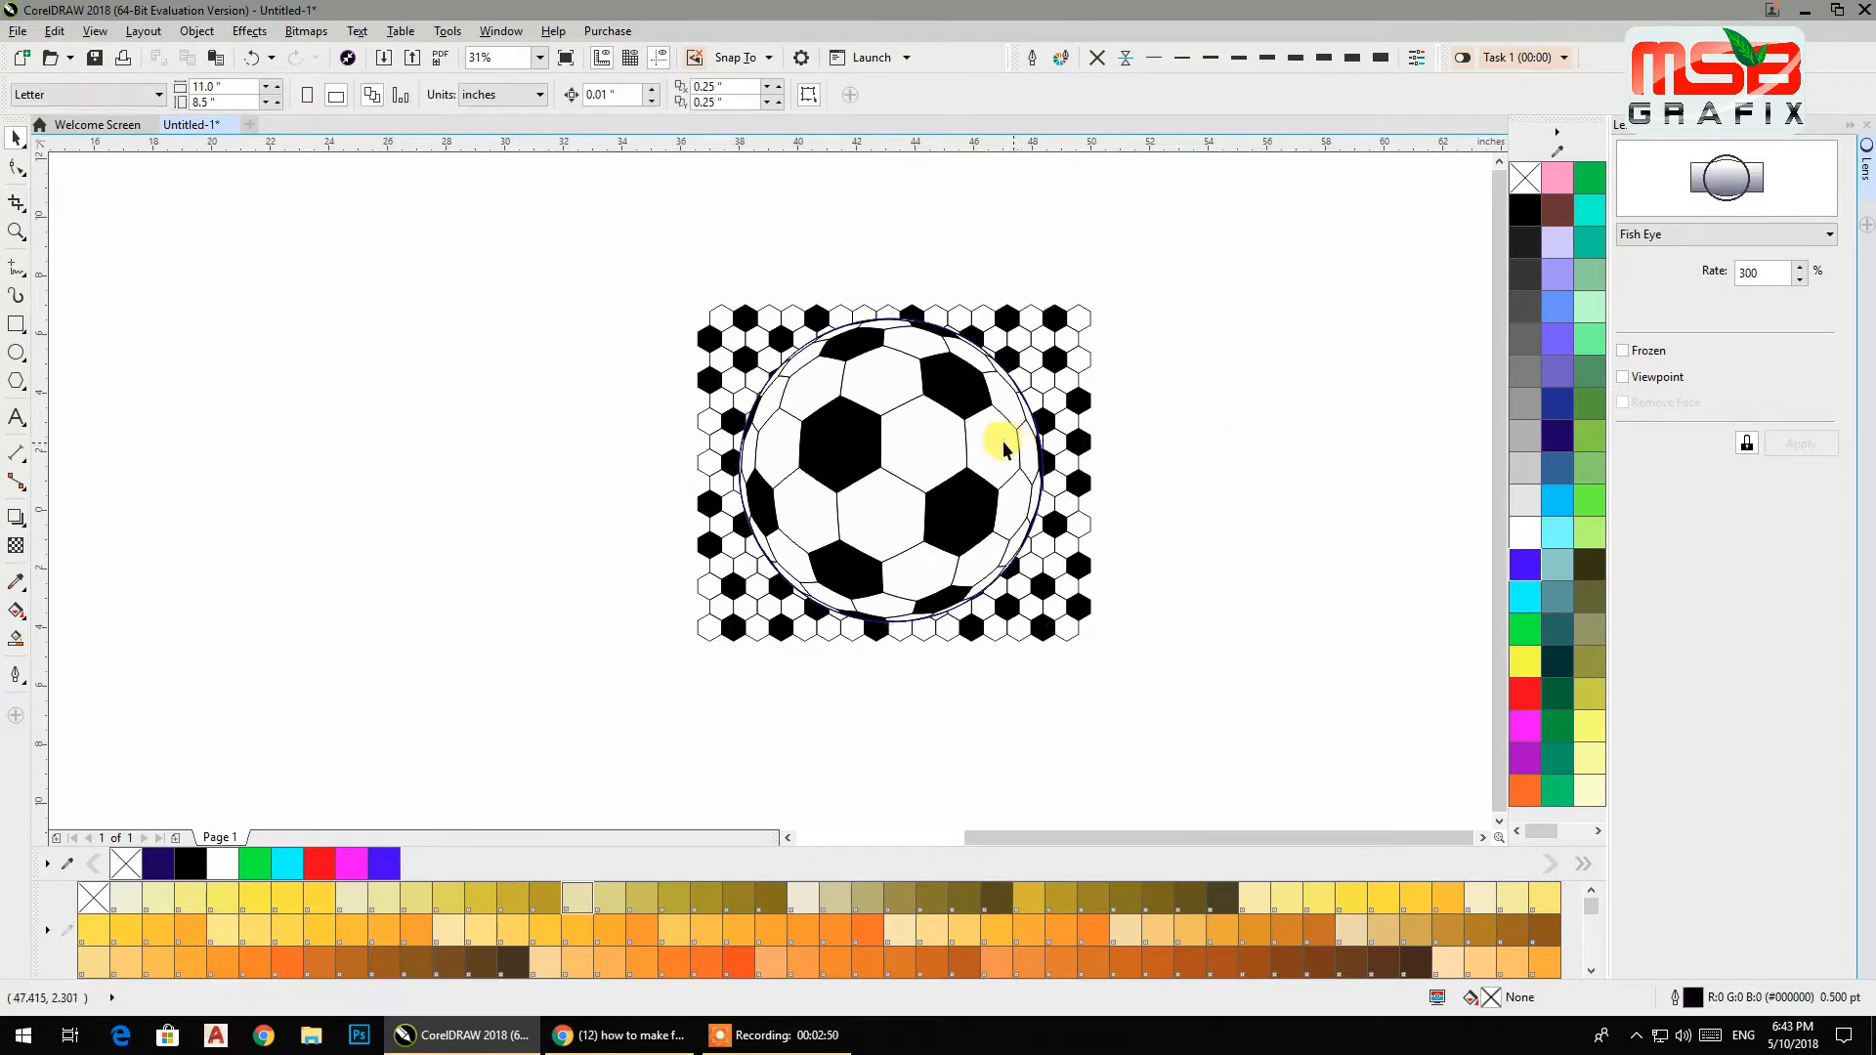
drag(1003, 448, 853, 585)
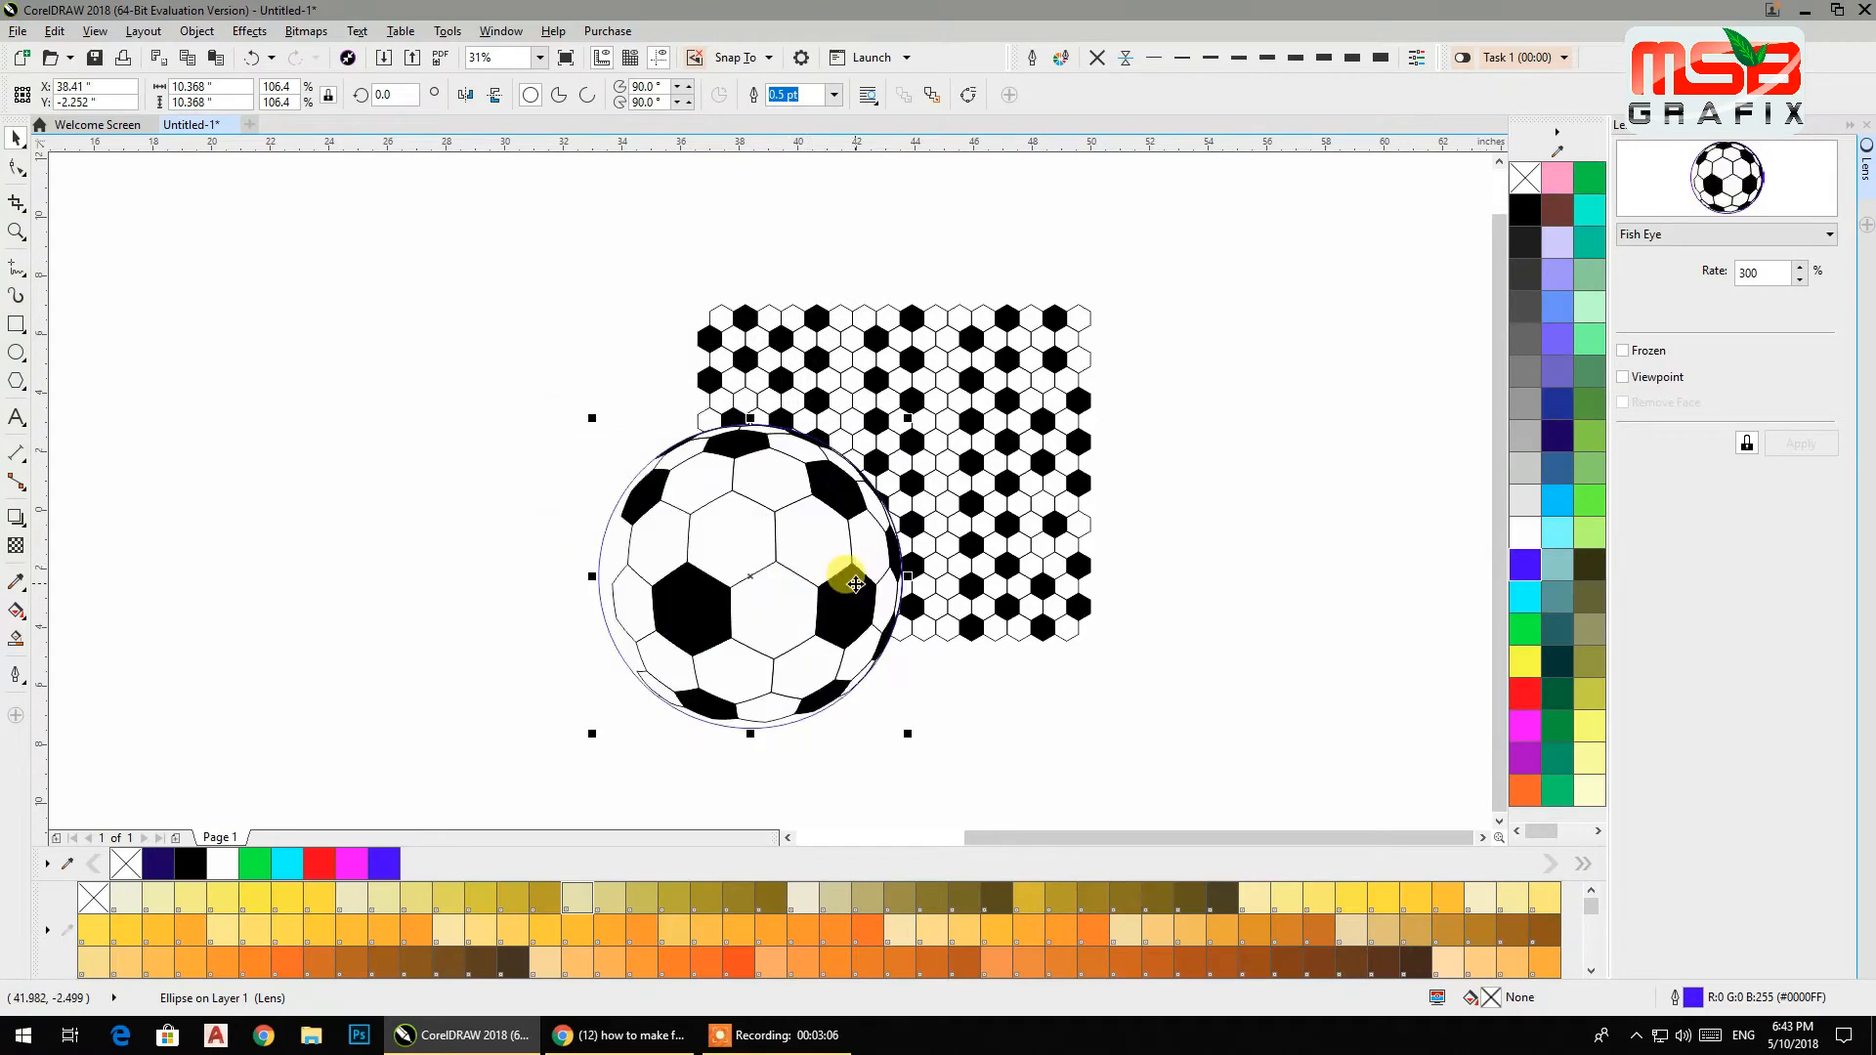
drag(837, 573, 965, 474)
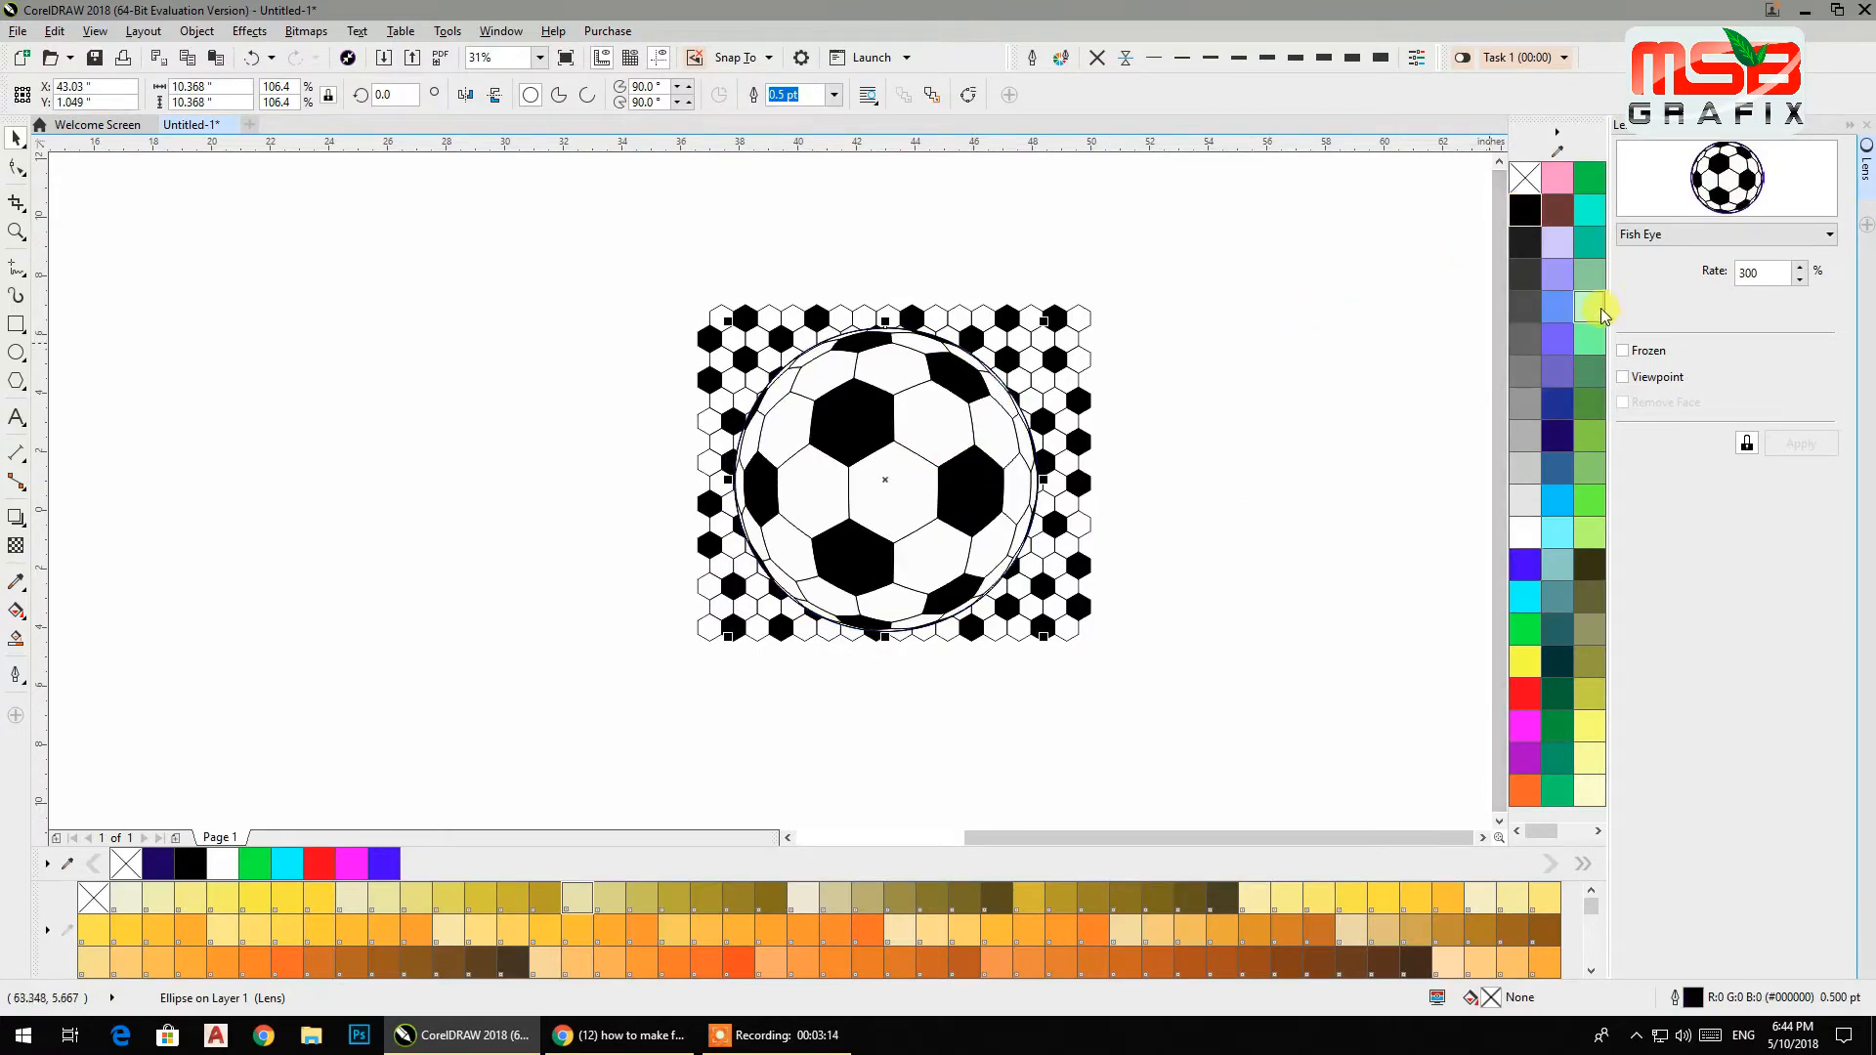
click(1624, 350)
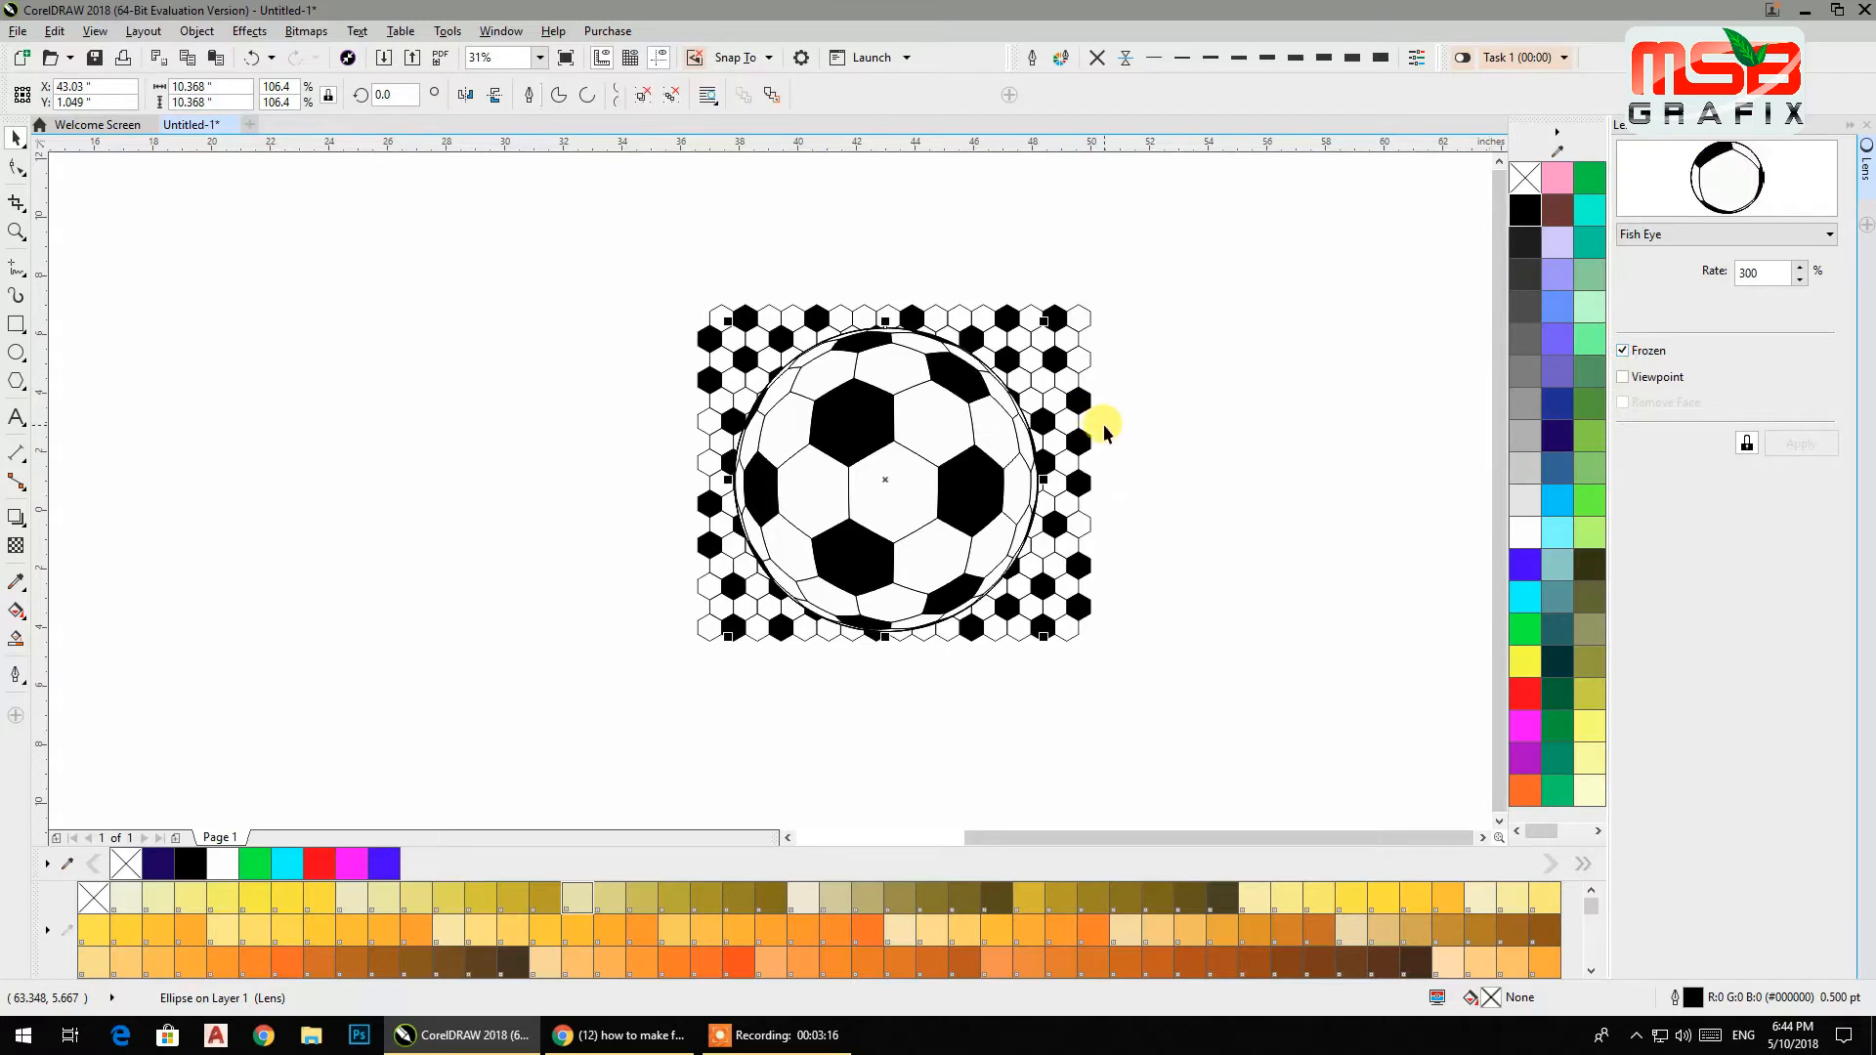
drag(923, 446, 400, 473)
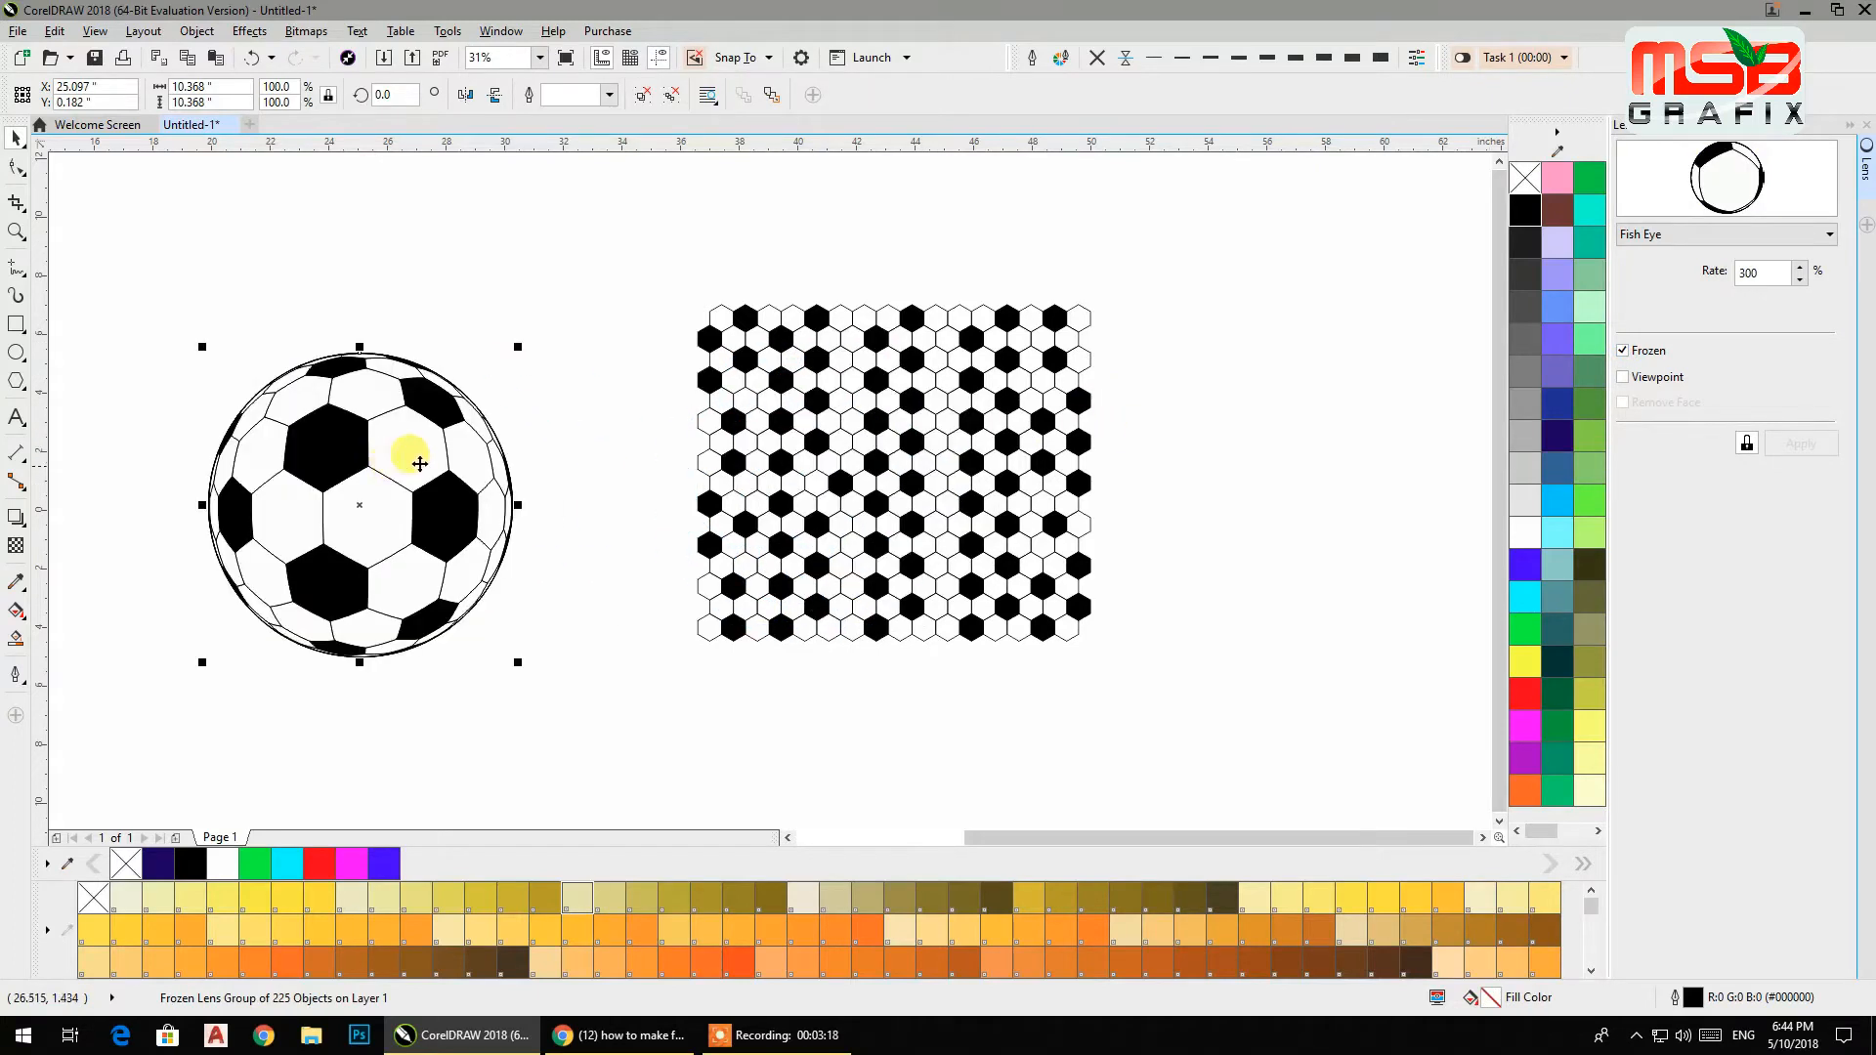
Try to unfreeze the soccer ball's lens.
drag(621, 281, 1147, 661)
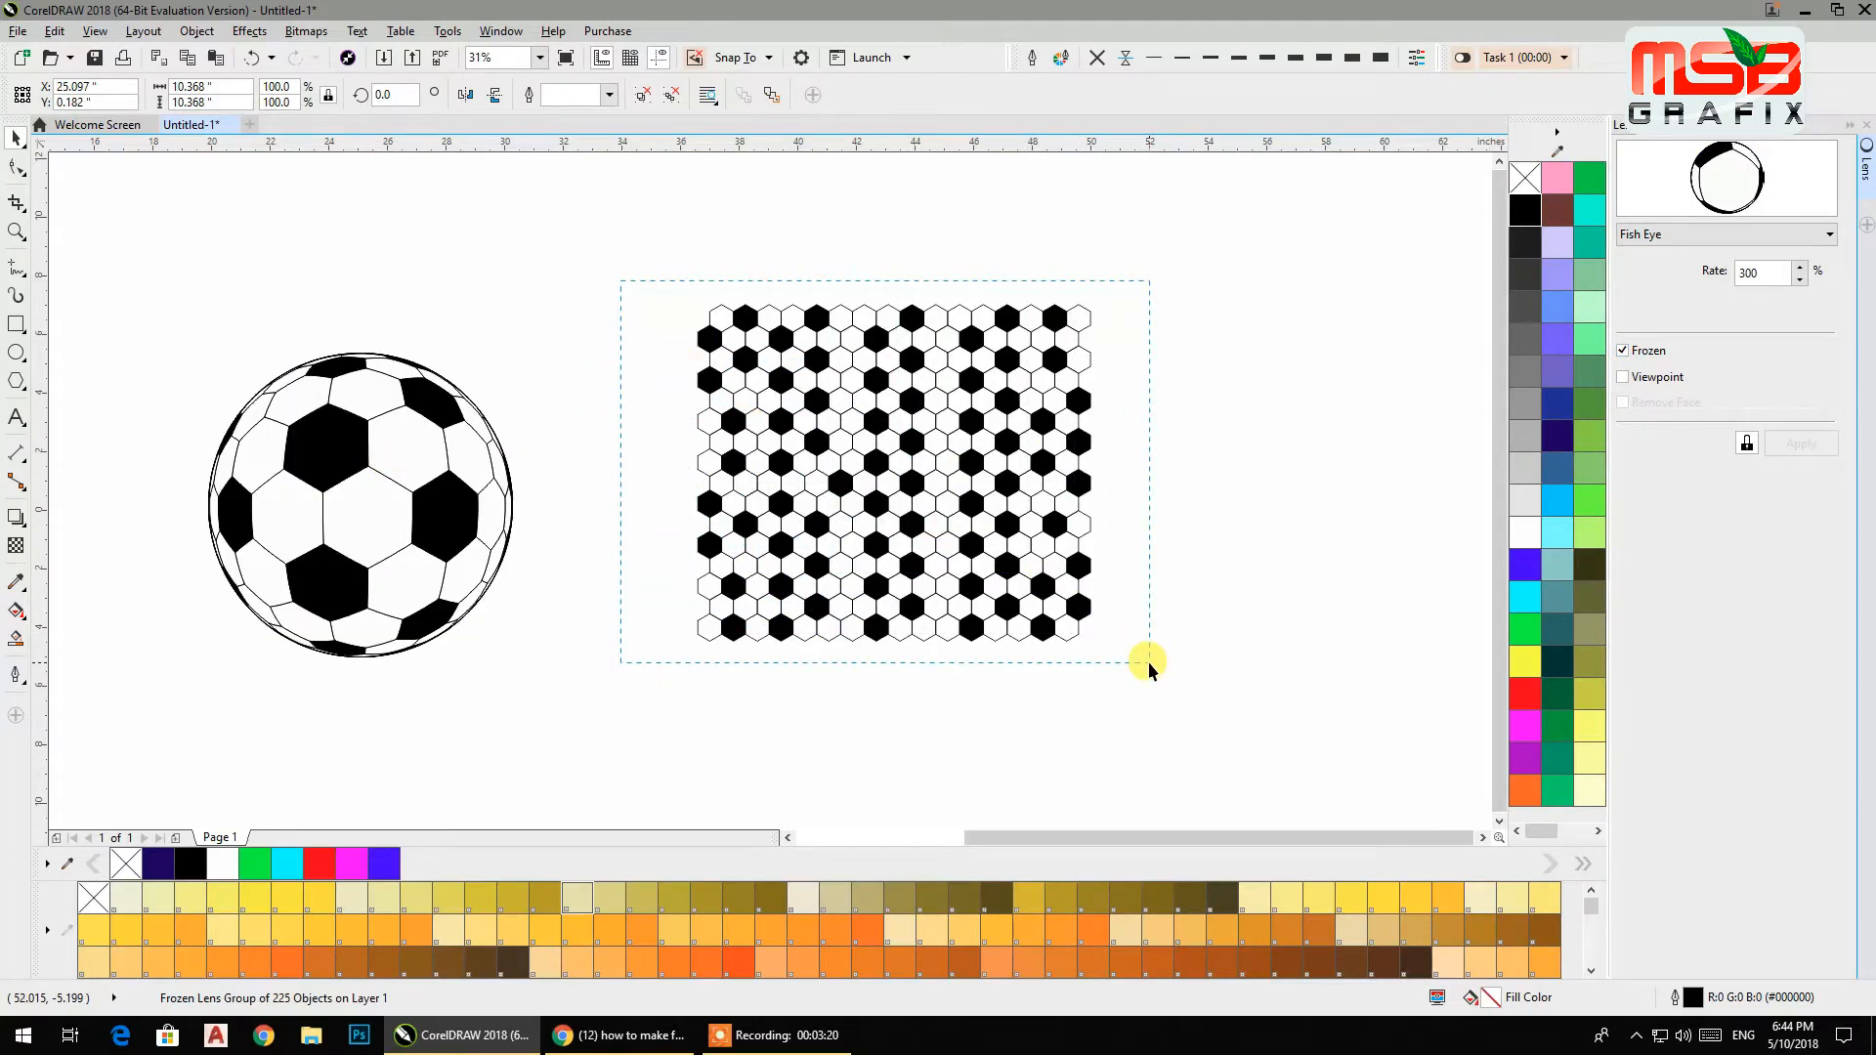
drag(987, 362, 987, 362)
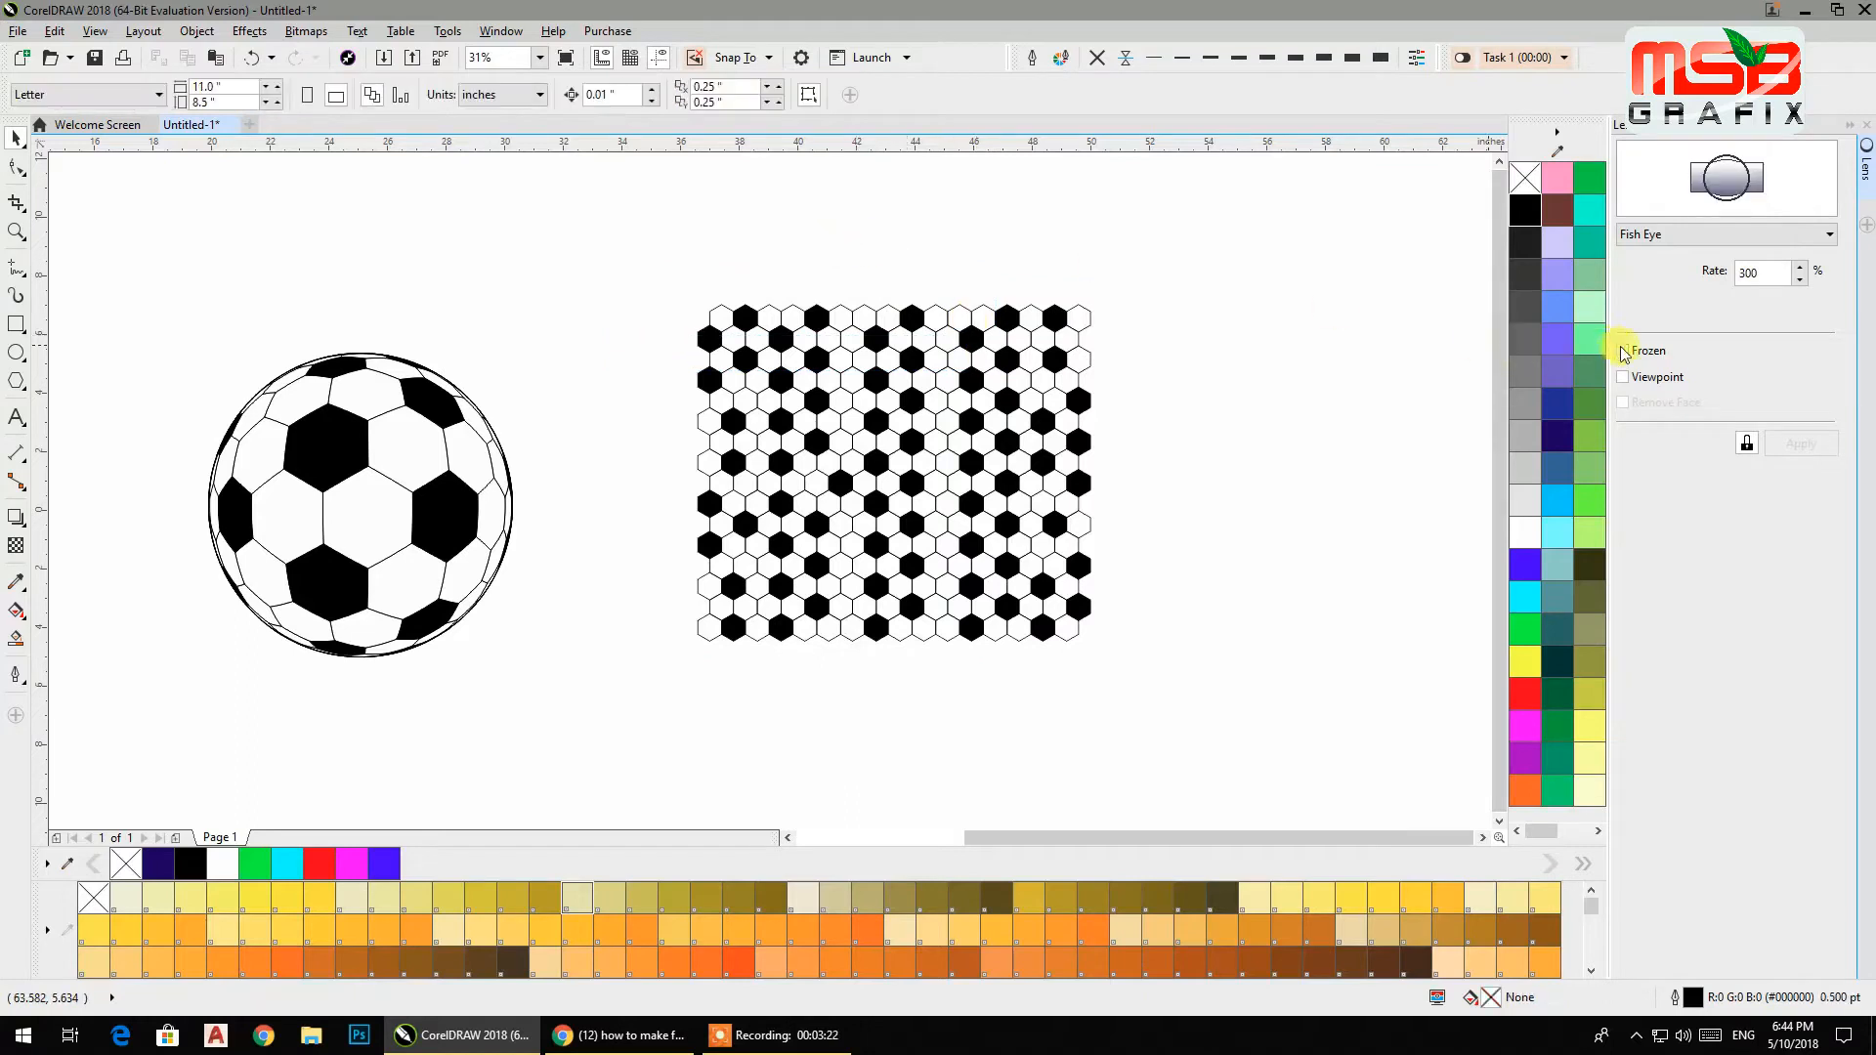
click(492, 464)
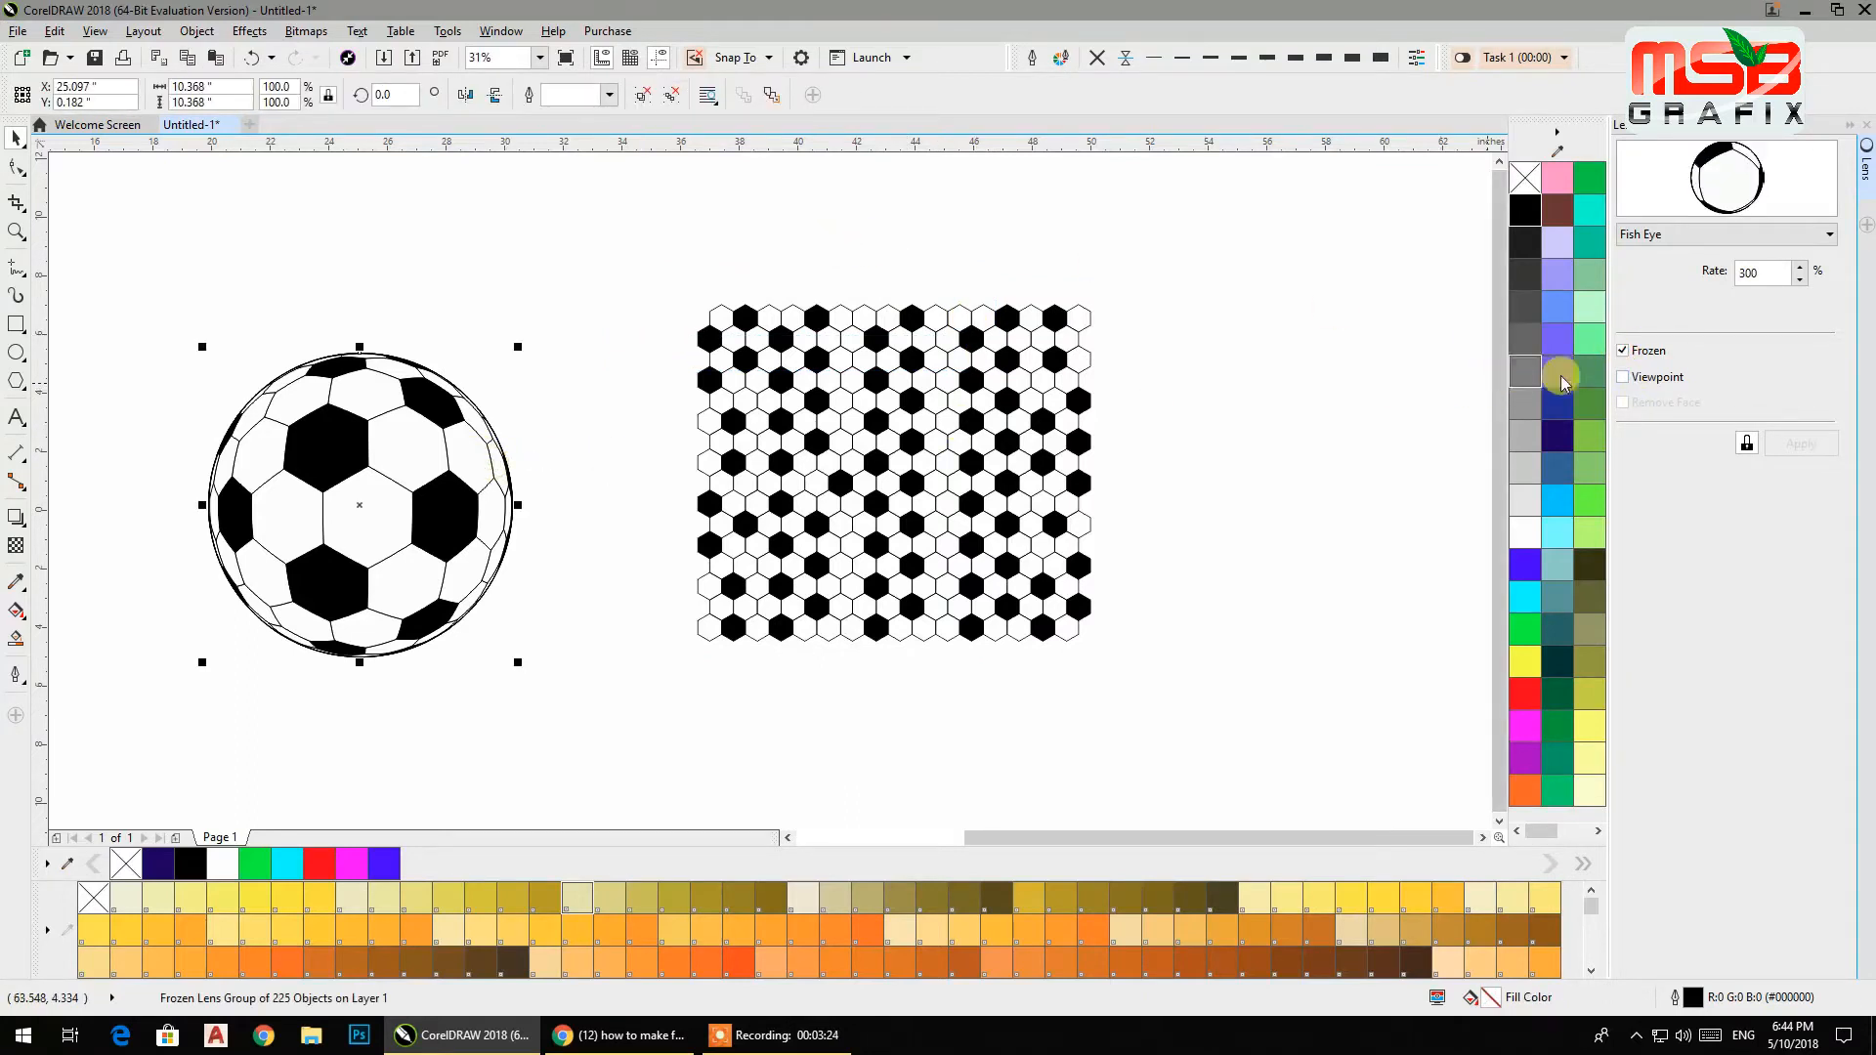
click(1623, 351)
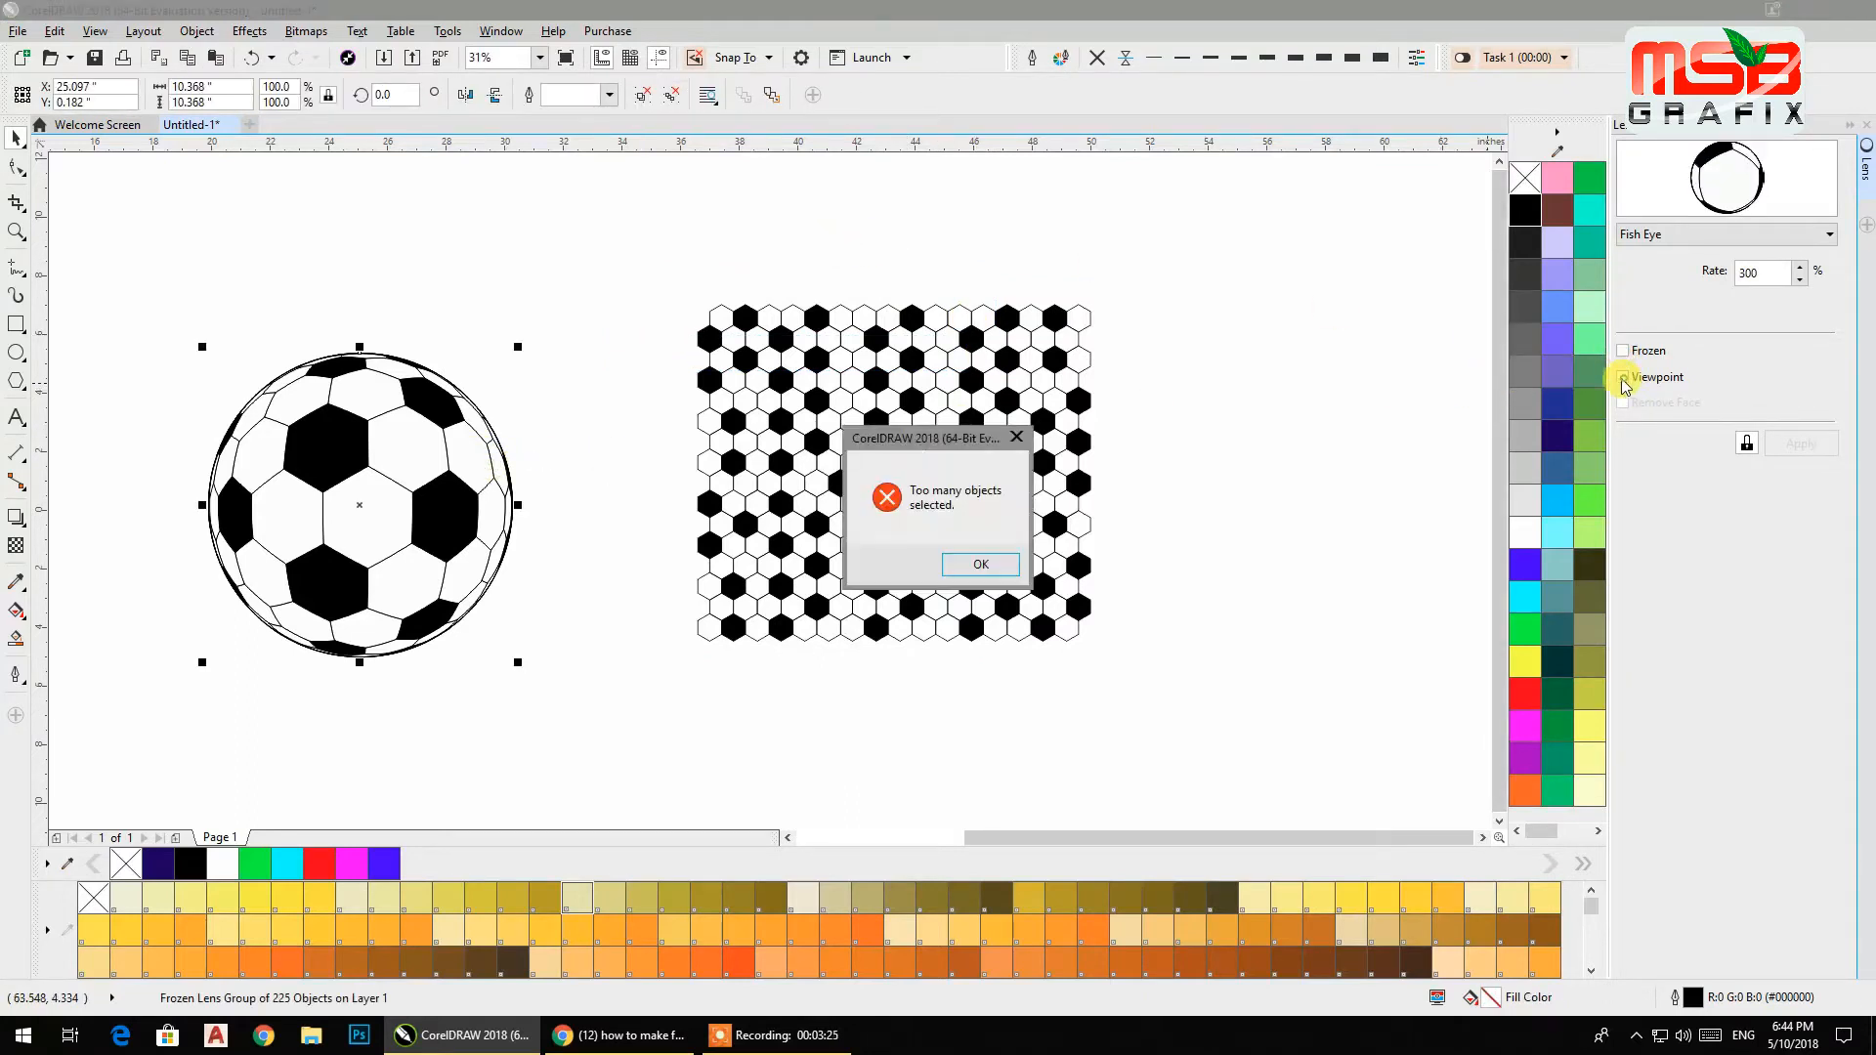
click(981, 565)
Try again to unfreeze the ball over the pattern, then move the ball back to the left of it.
drag(433, 478, 980, 452)
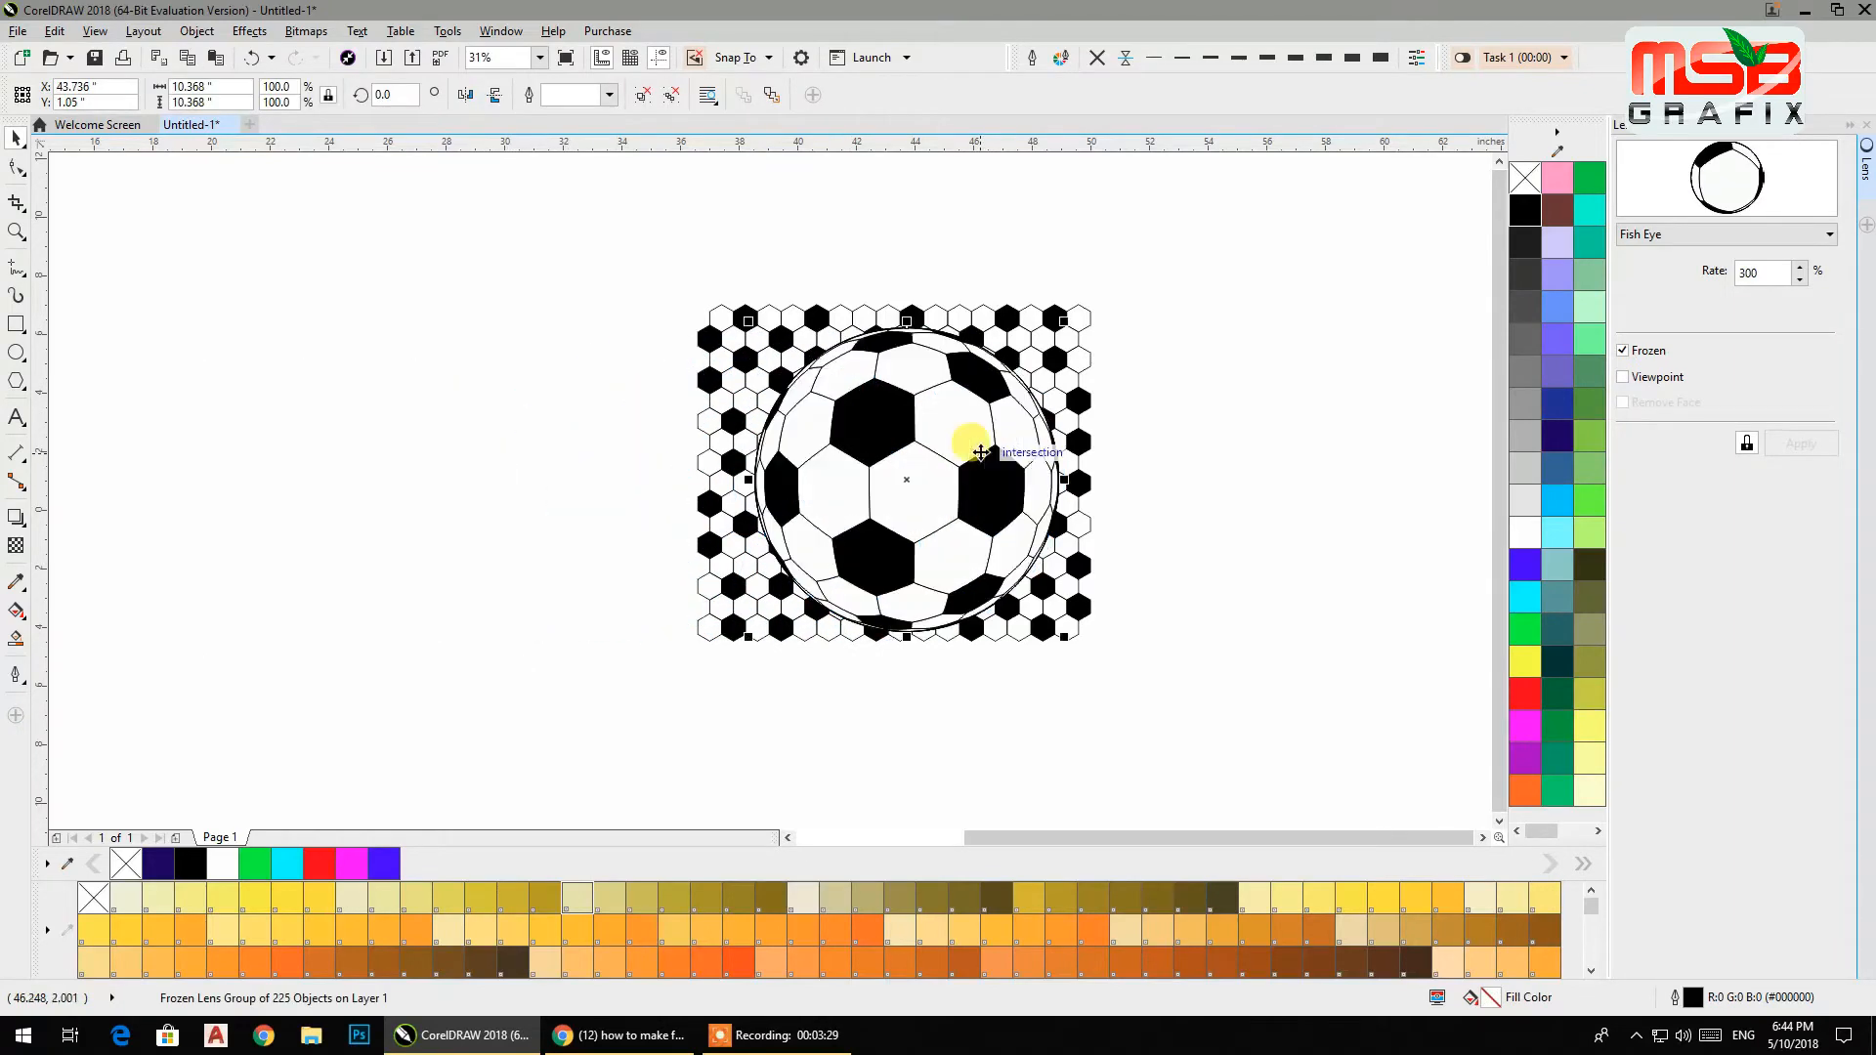
click(1623, 351)
click(994, 571)
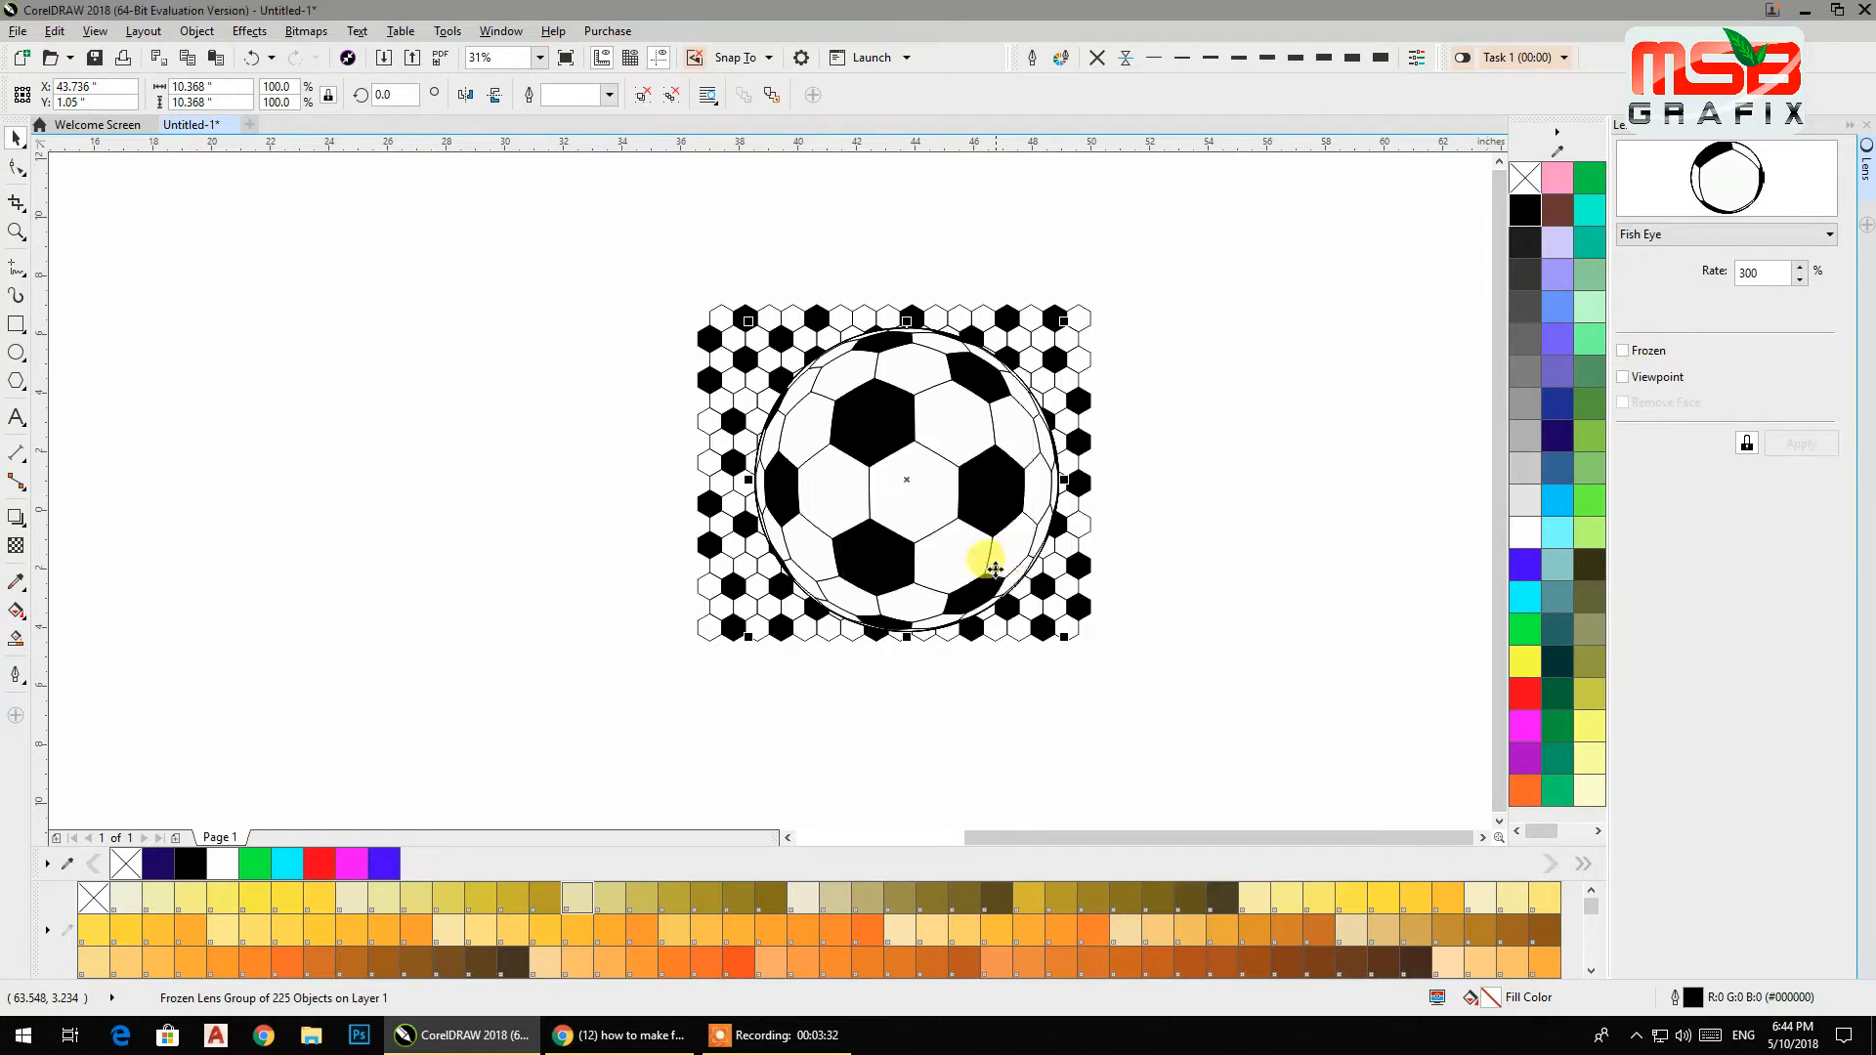
drag(980, 490, 518, 514)
click(601, 643)
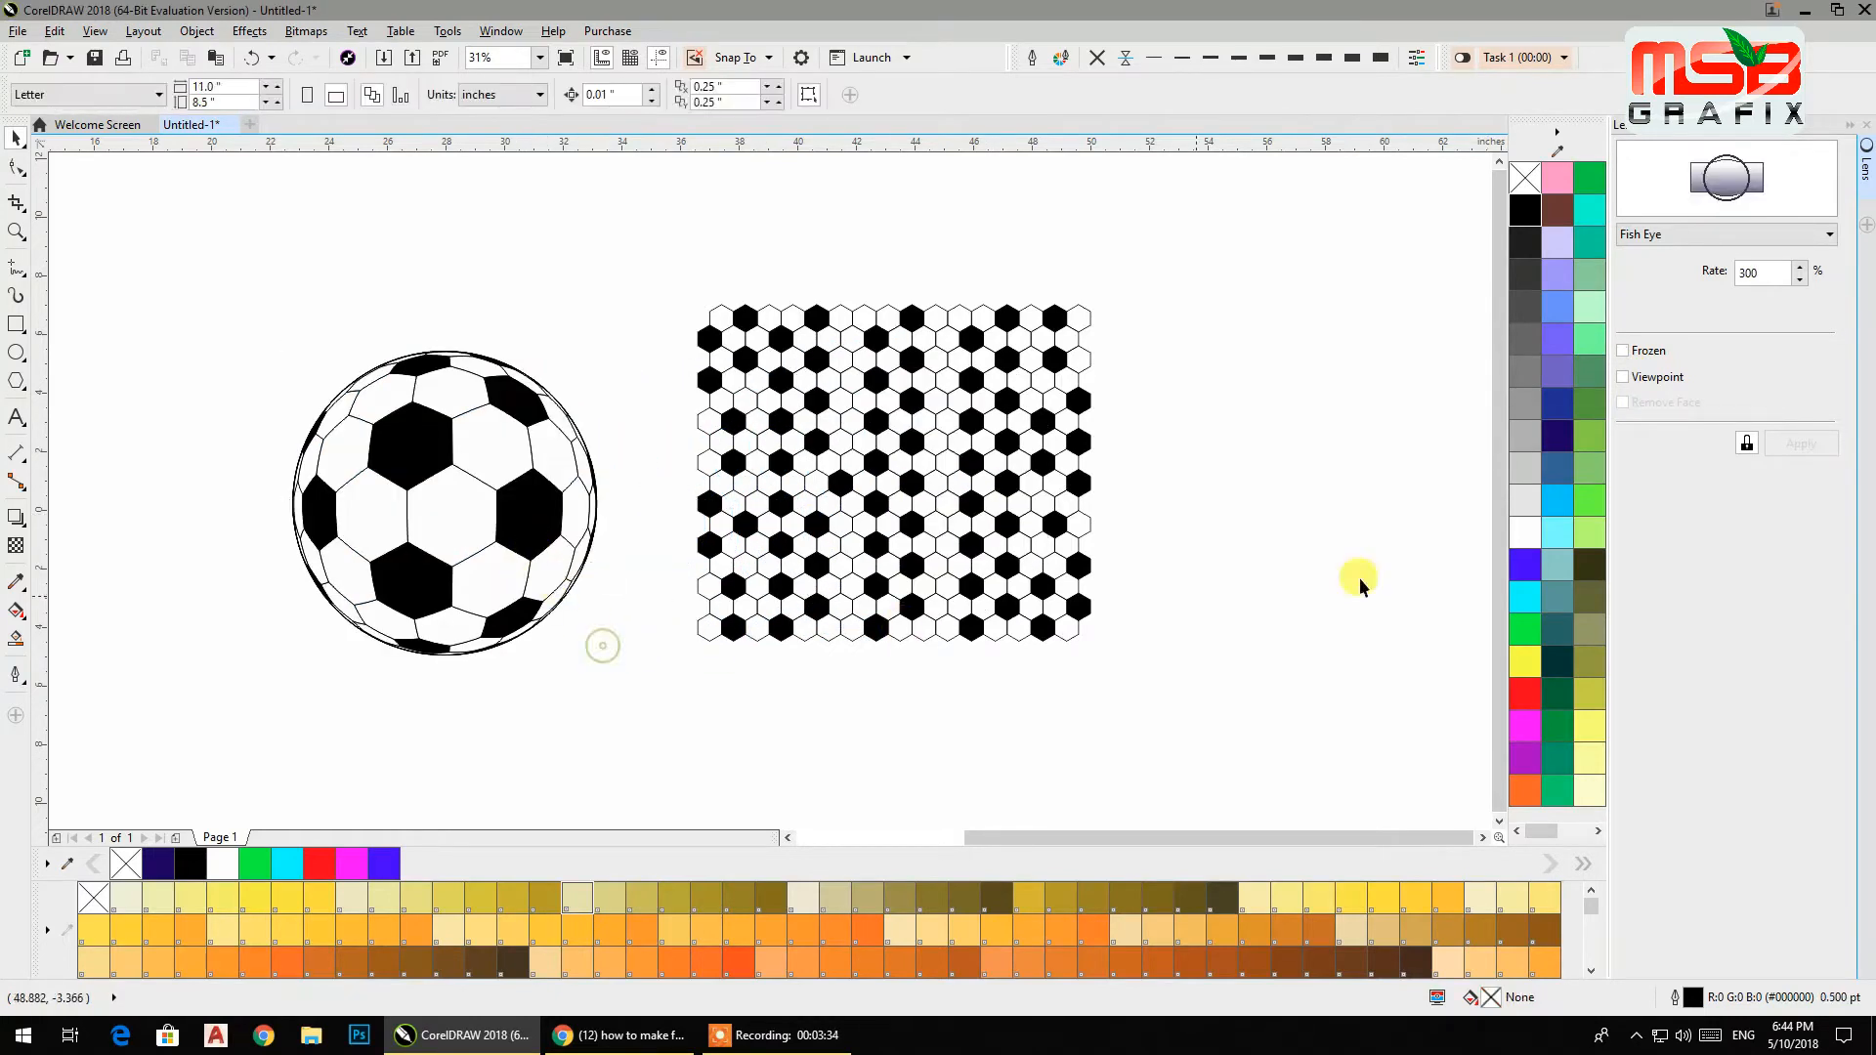
Fill one hexagon near the middle of the pattern red as a centre marker.
drag(1138, 285, 987, 503)
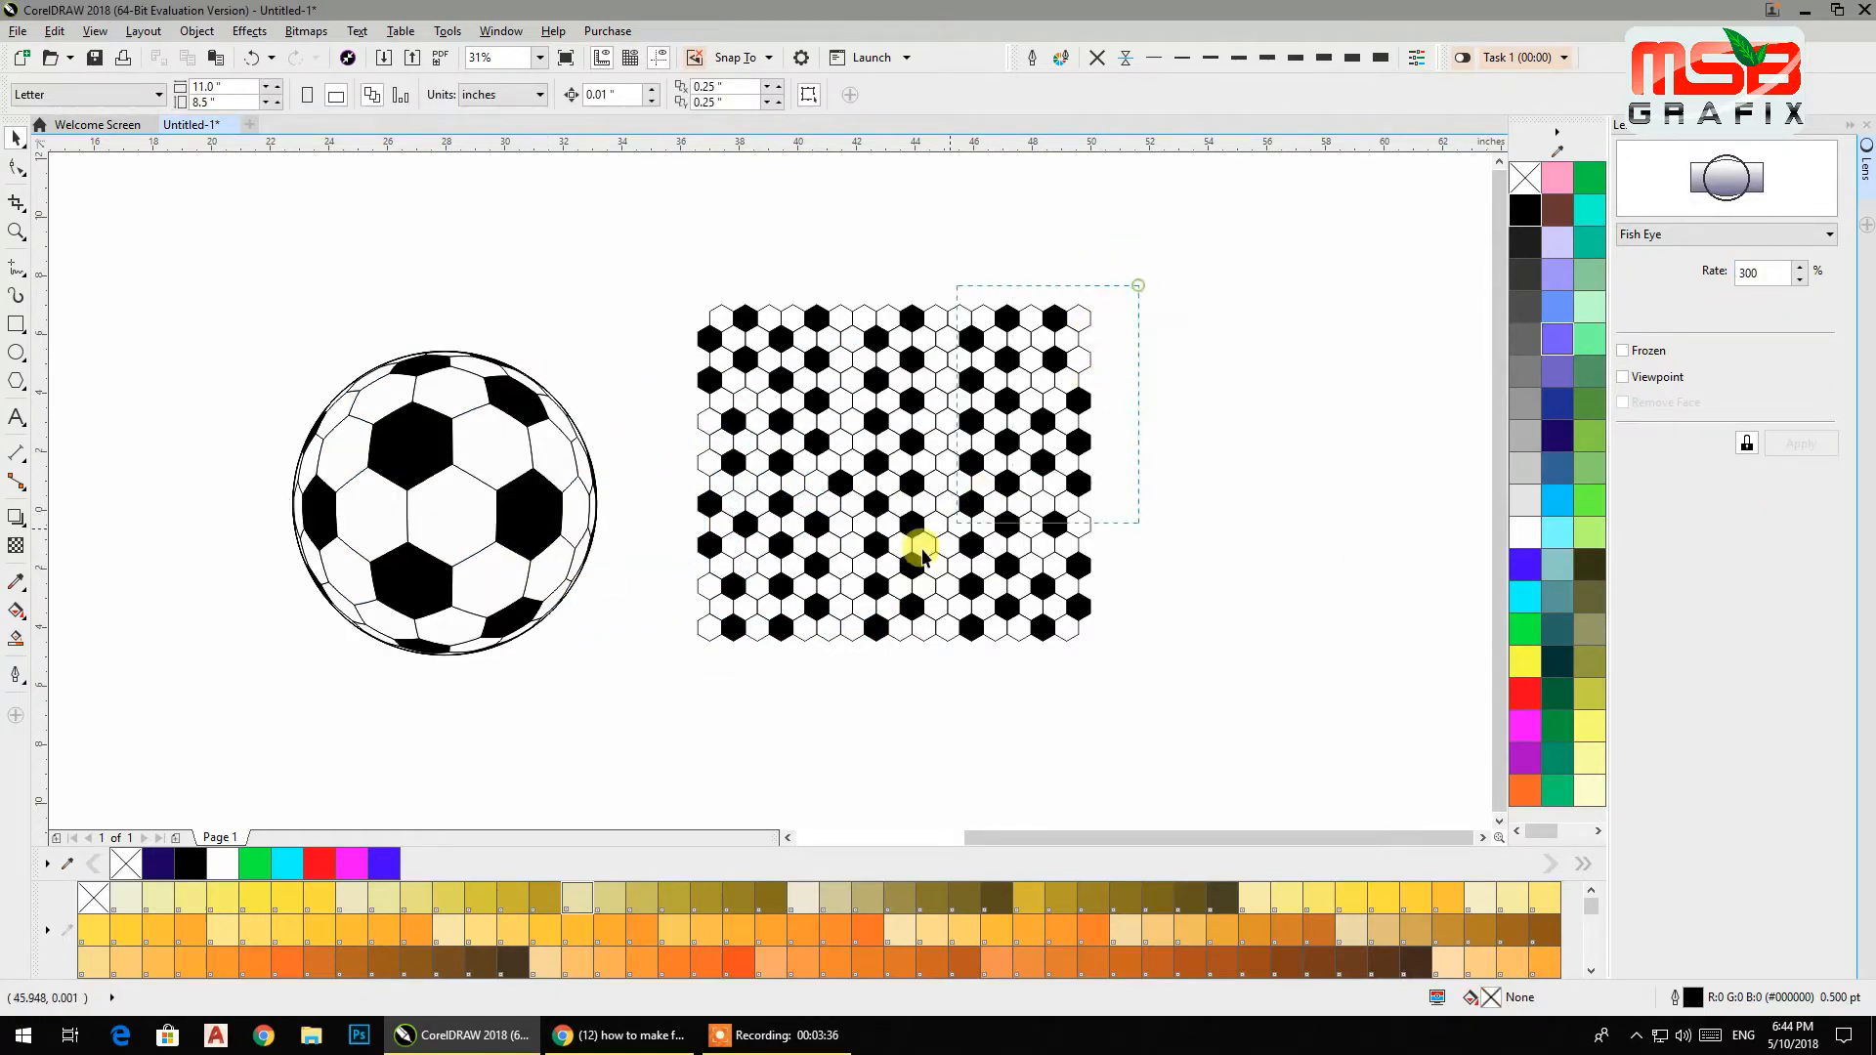
drag(677, 694, 671, 694)
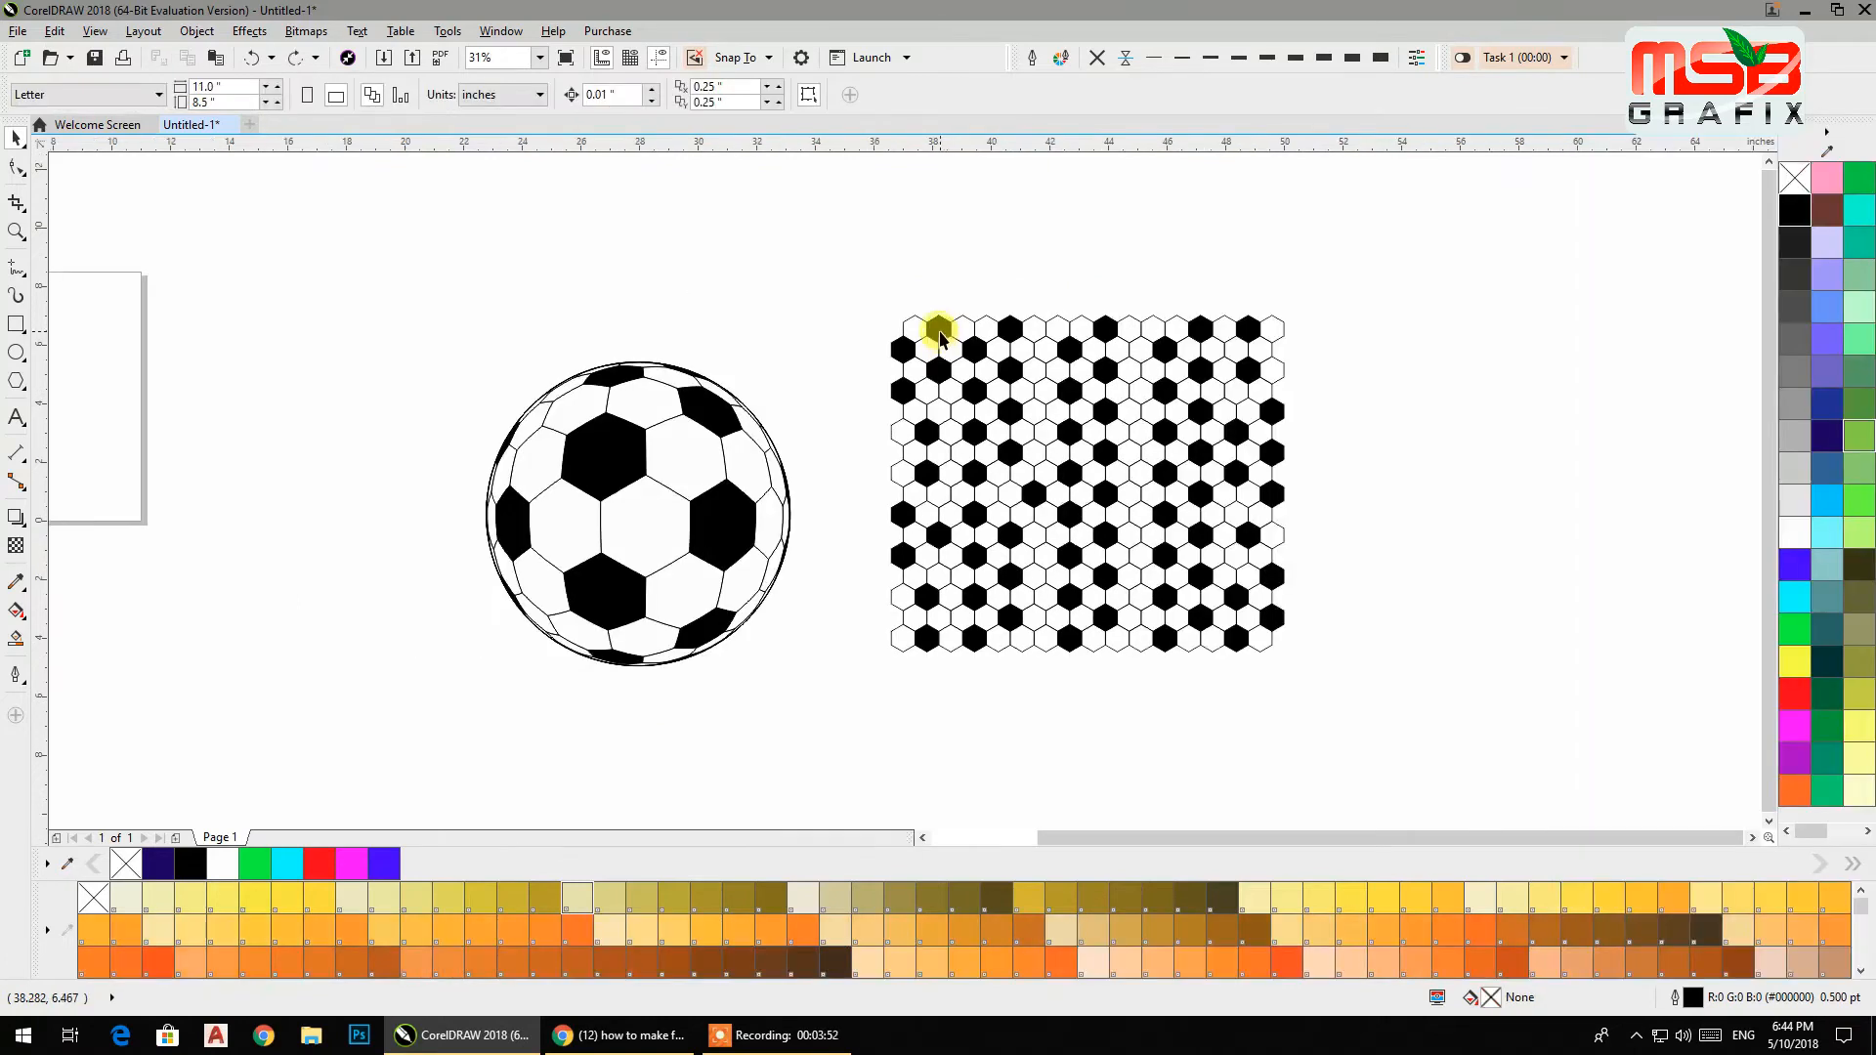
click(939, 333)
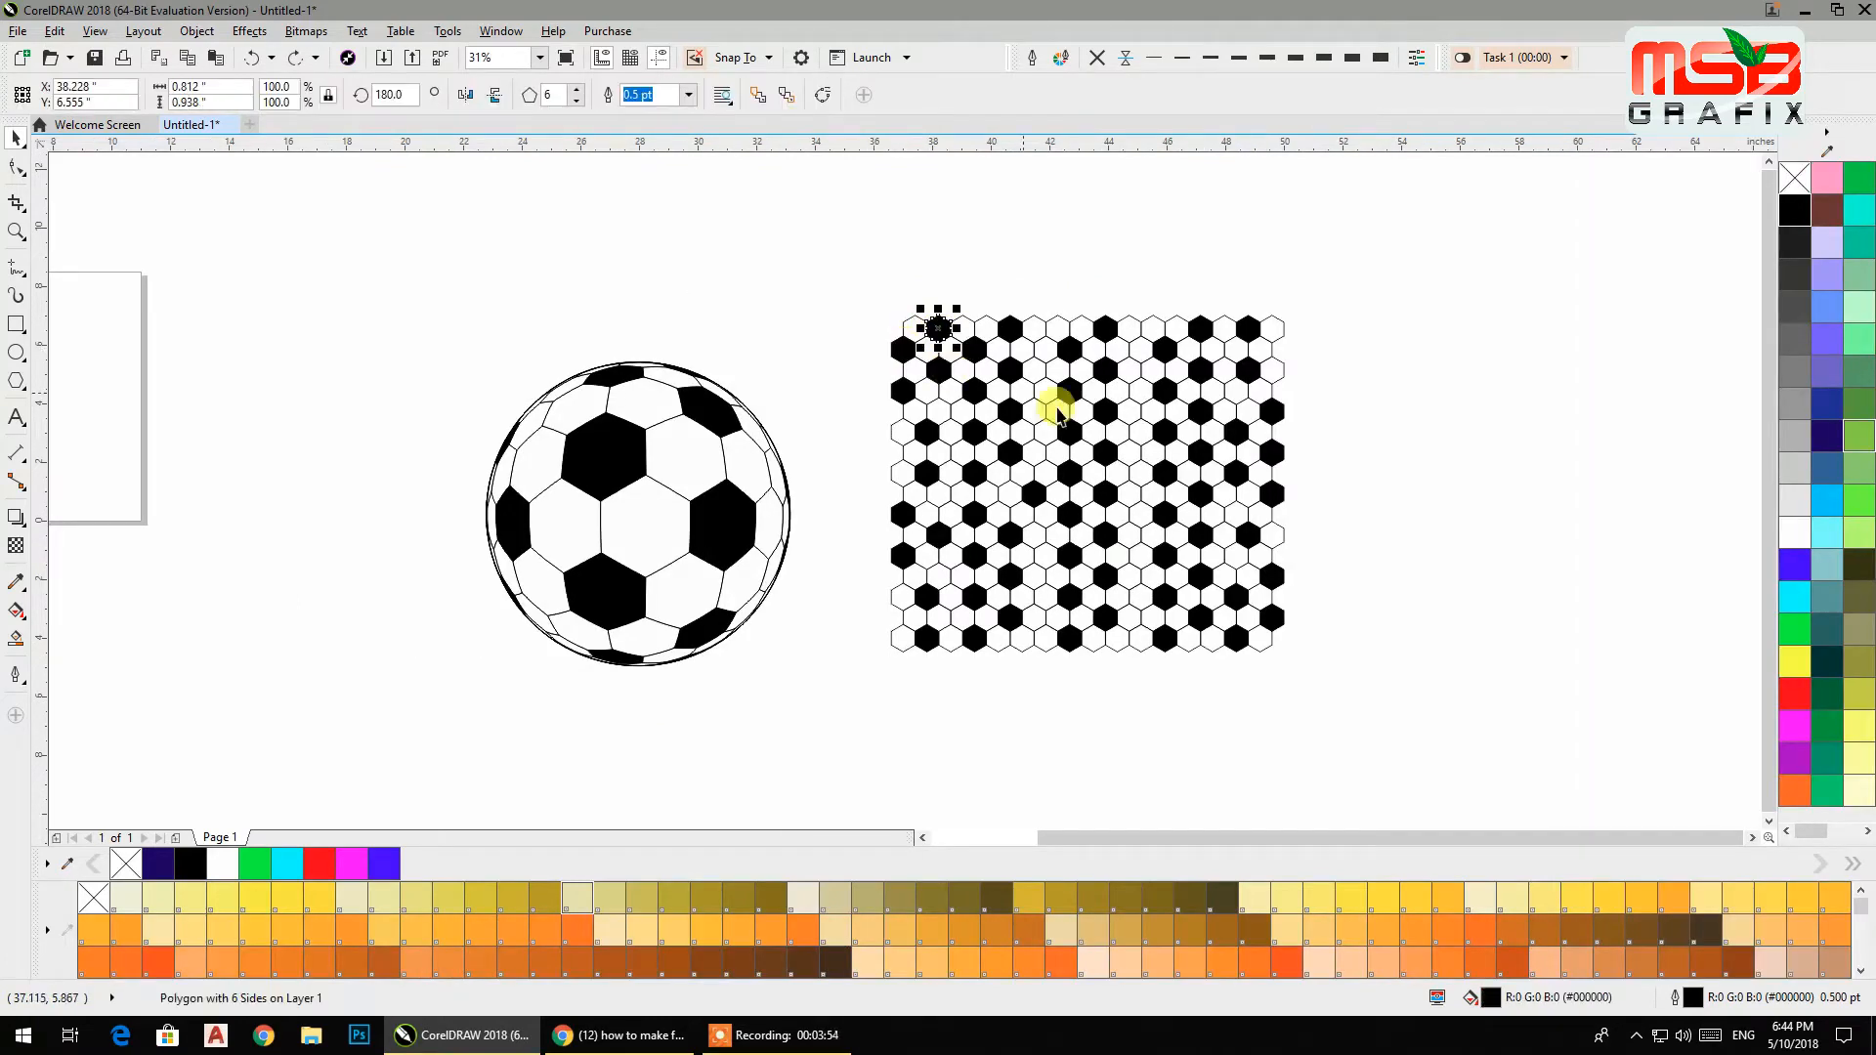
click(1103, 455)
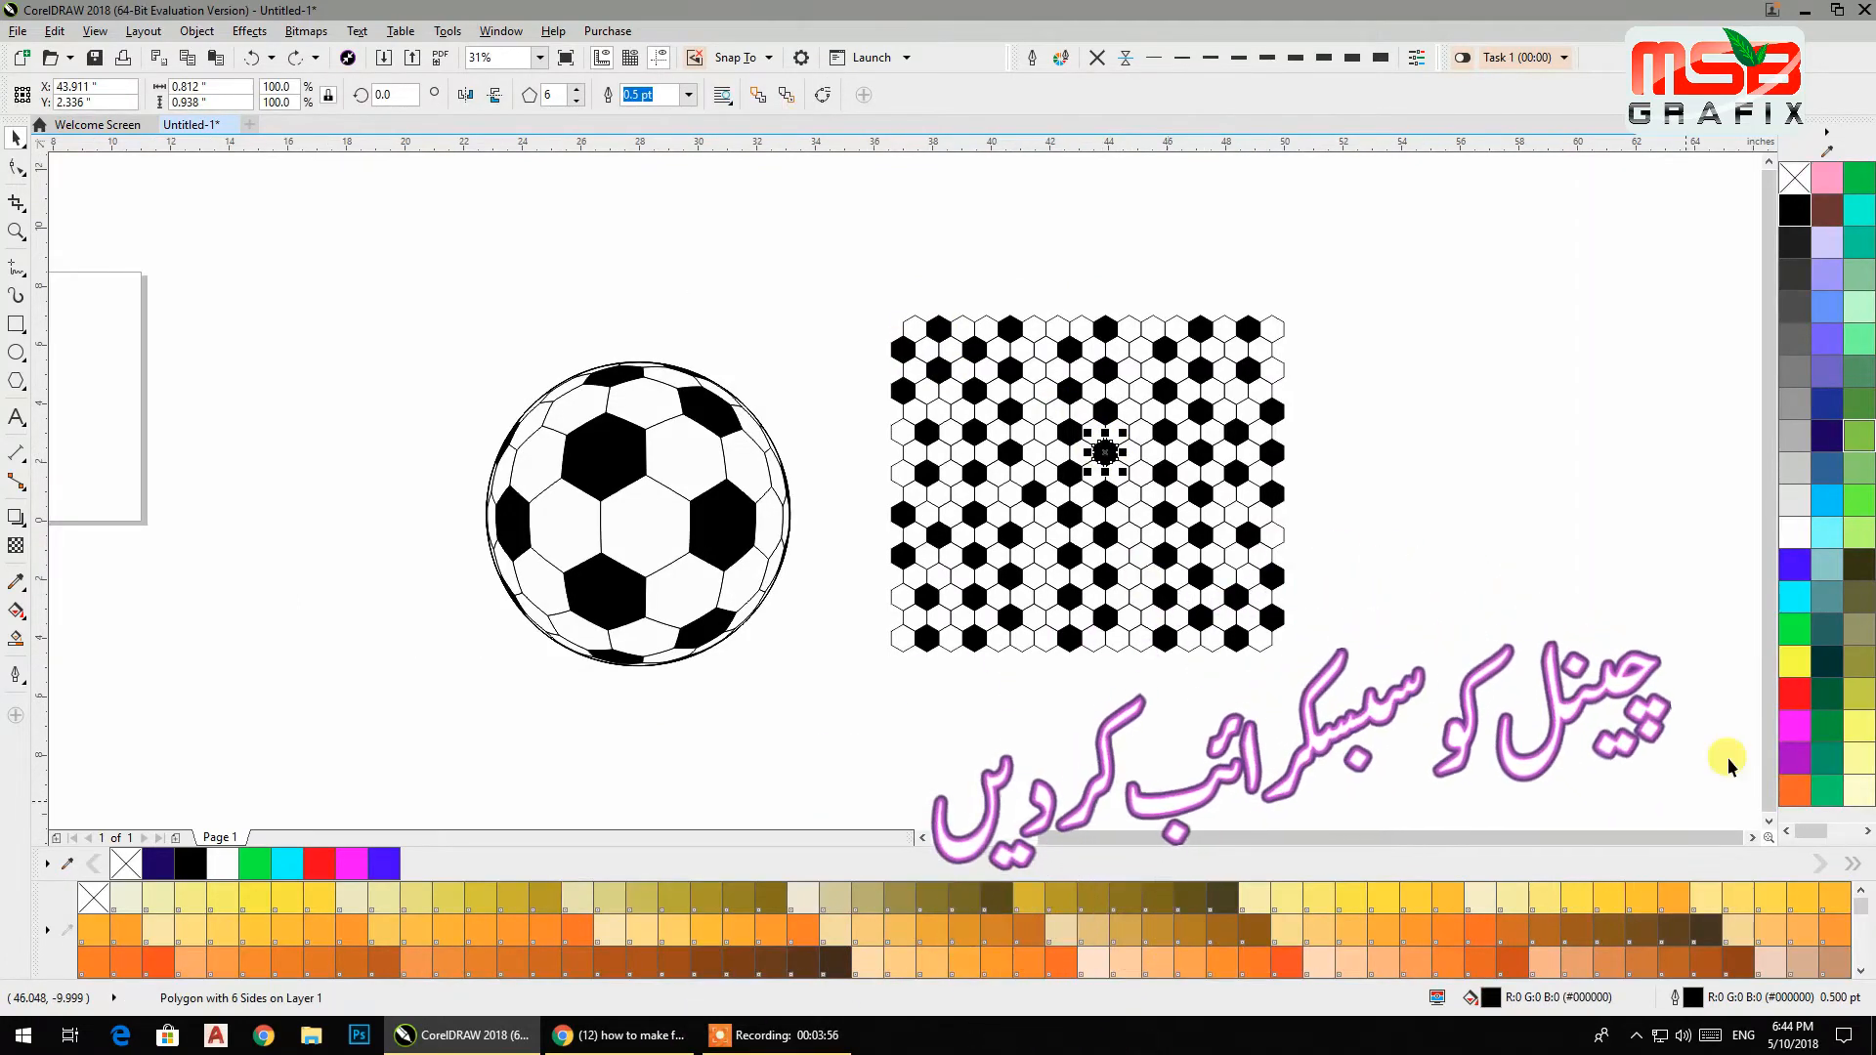
click(1798, 694)
Select the ring of hexagons spaced around the red hexagon and fill them green.
click(1094, 411)
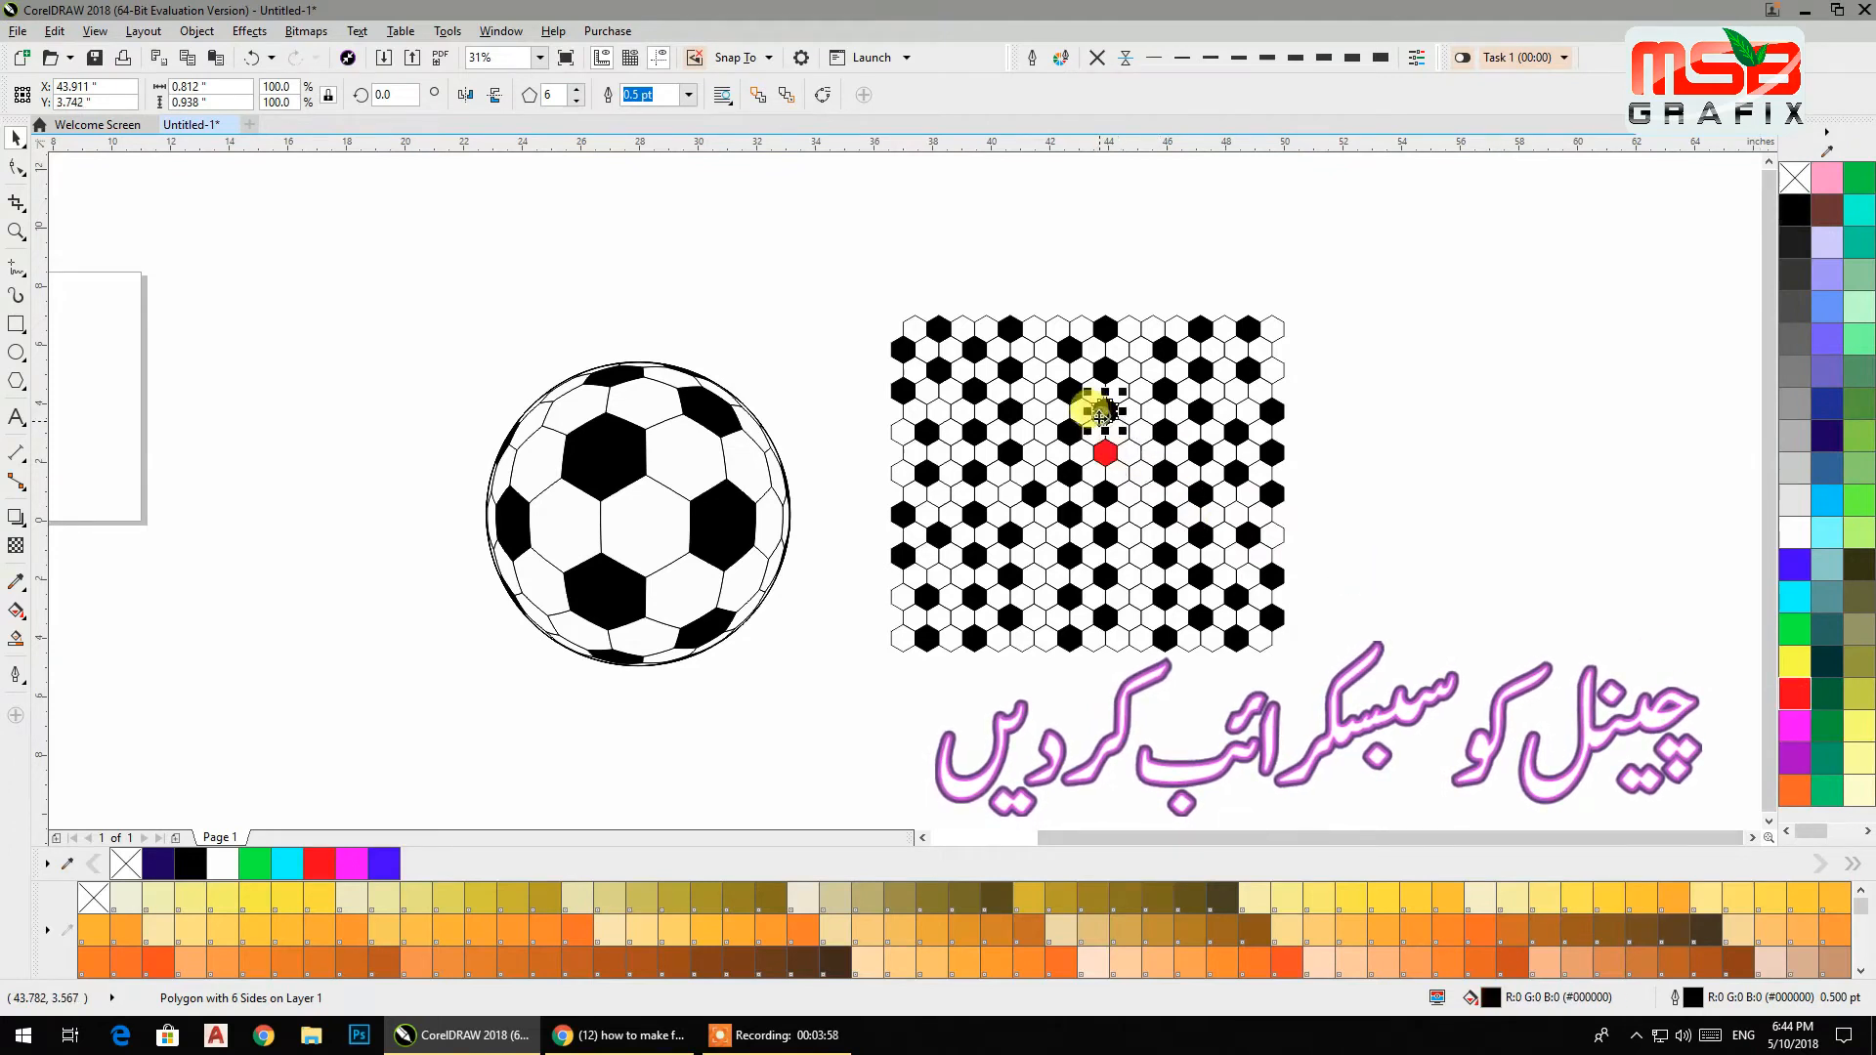
shift+click(1076, 430)
shift+click(1069, 473)
shift+click(1107, 496)
shift+click(1107, 537)
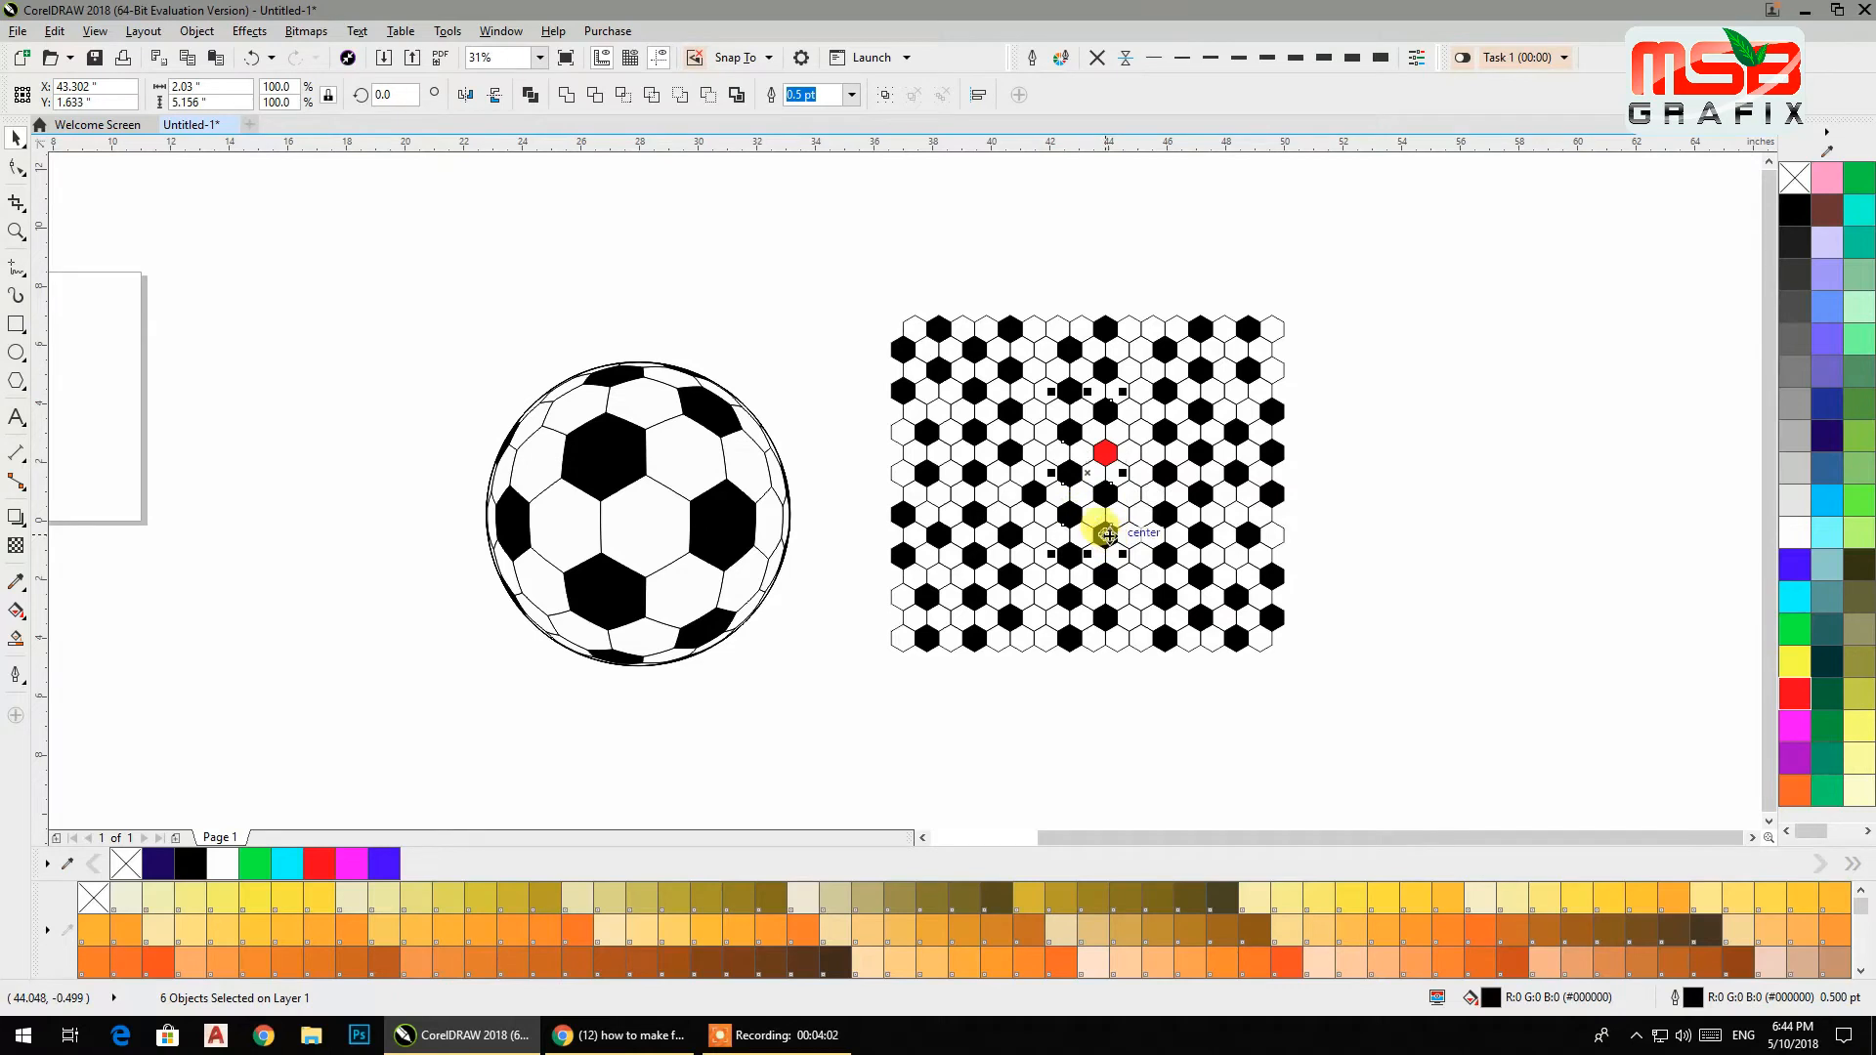
shift+click(1071, 555)
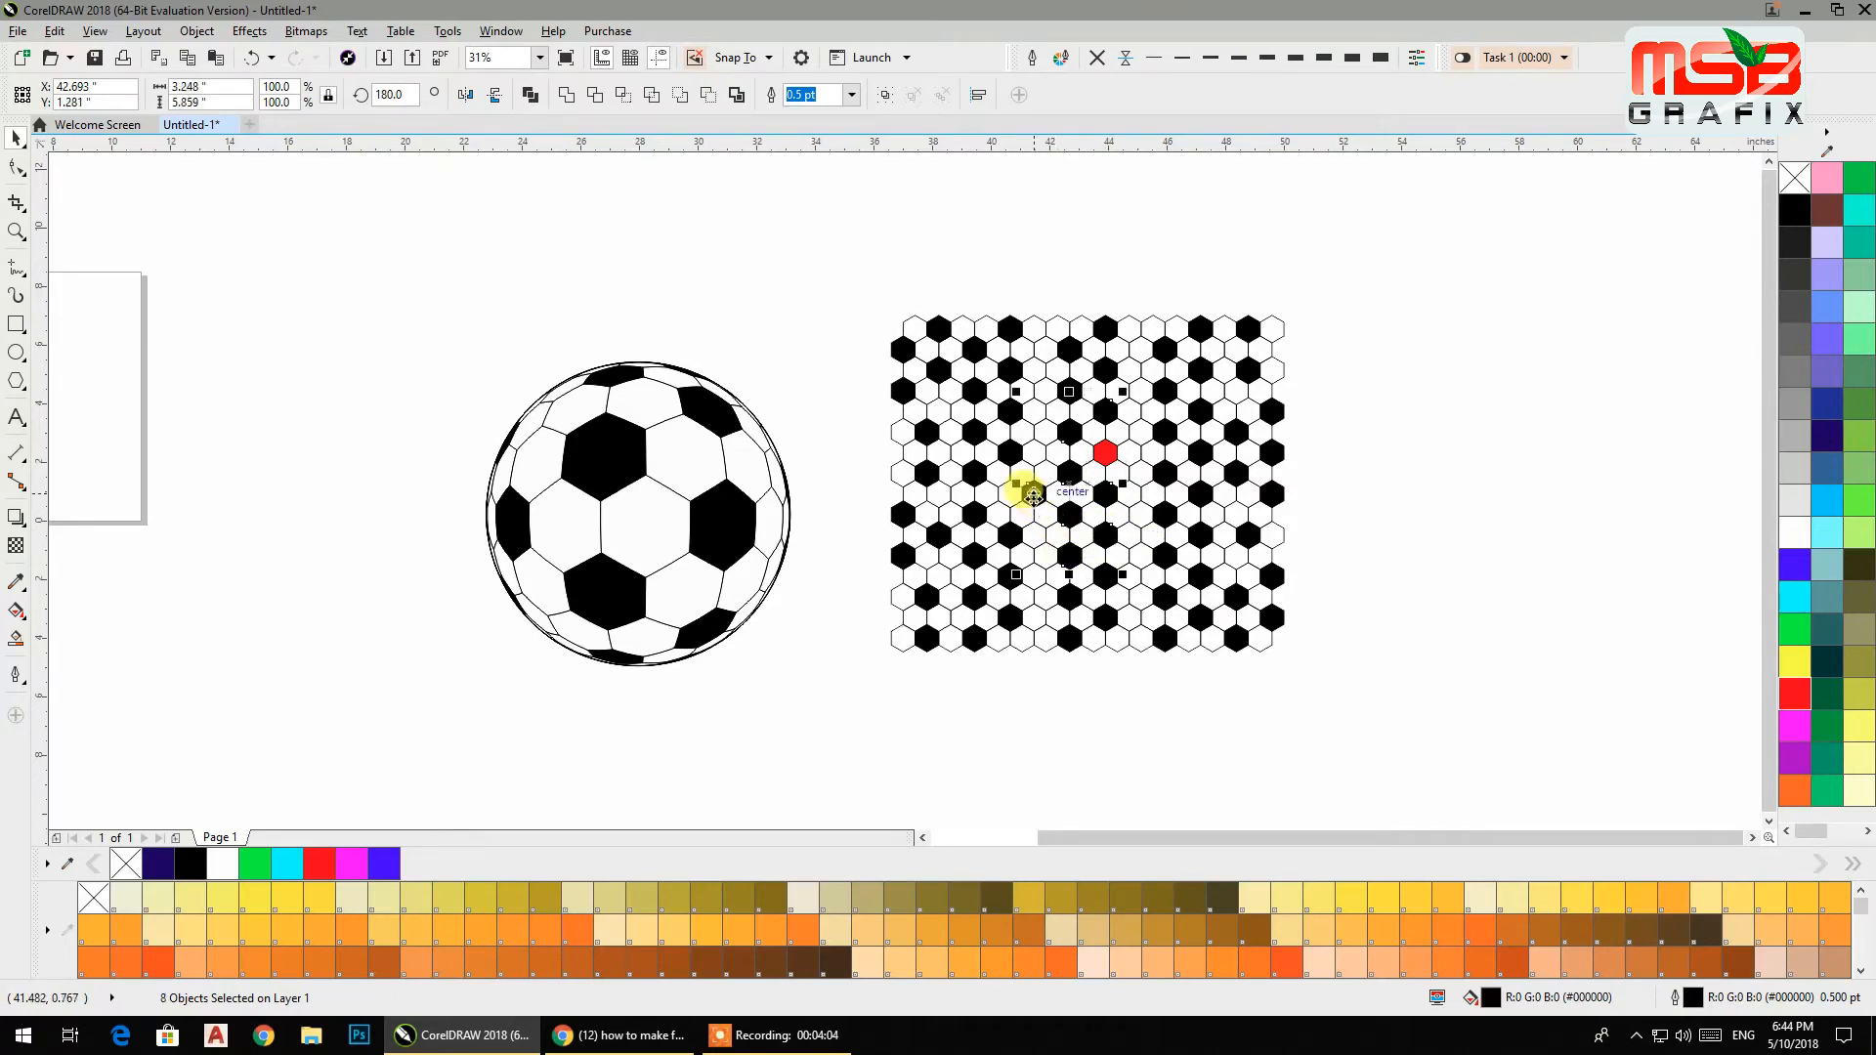
shift+click(1012, 536)
shift+click(1012, 453)
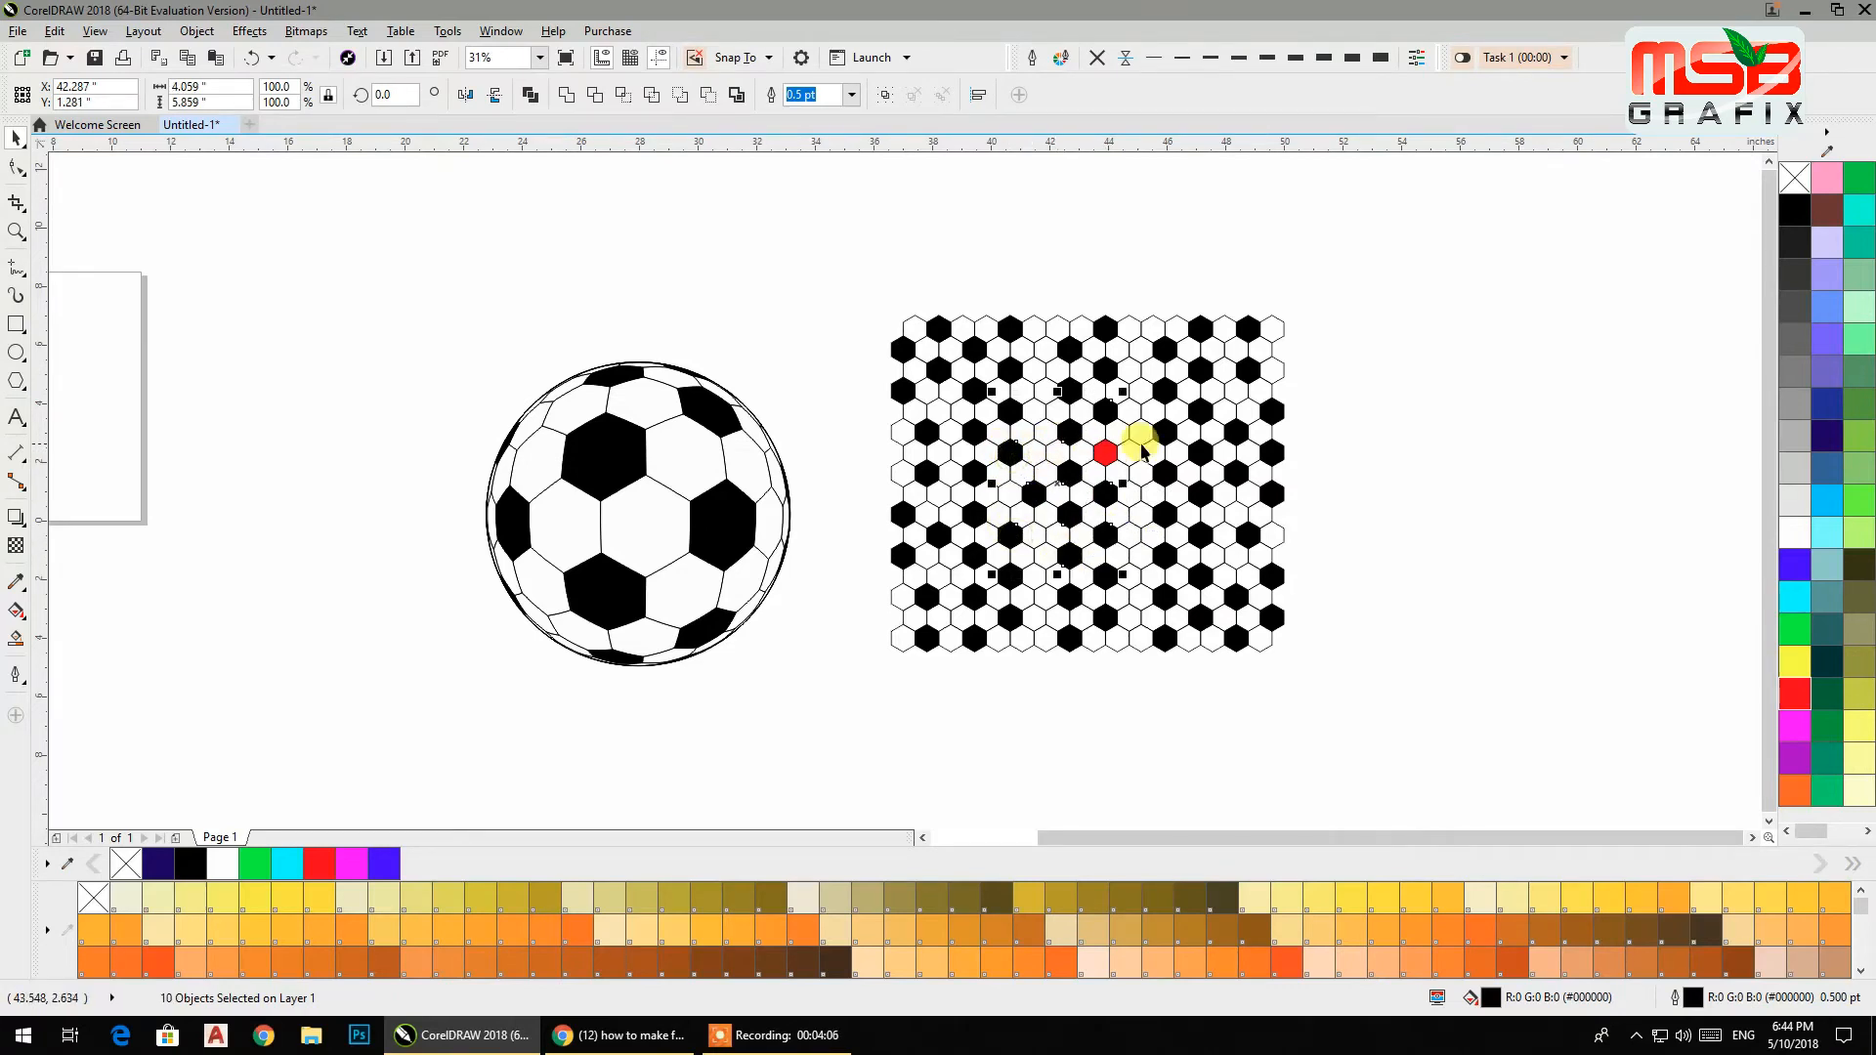
shift+click(1170, 477)
shift+click(1166, 556)
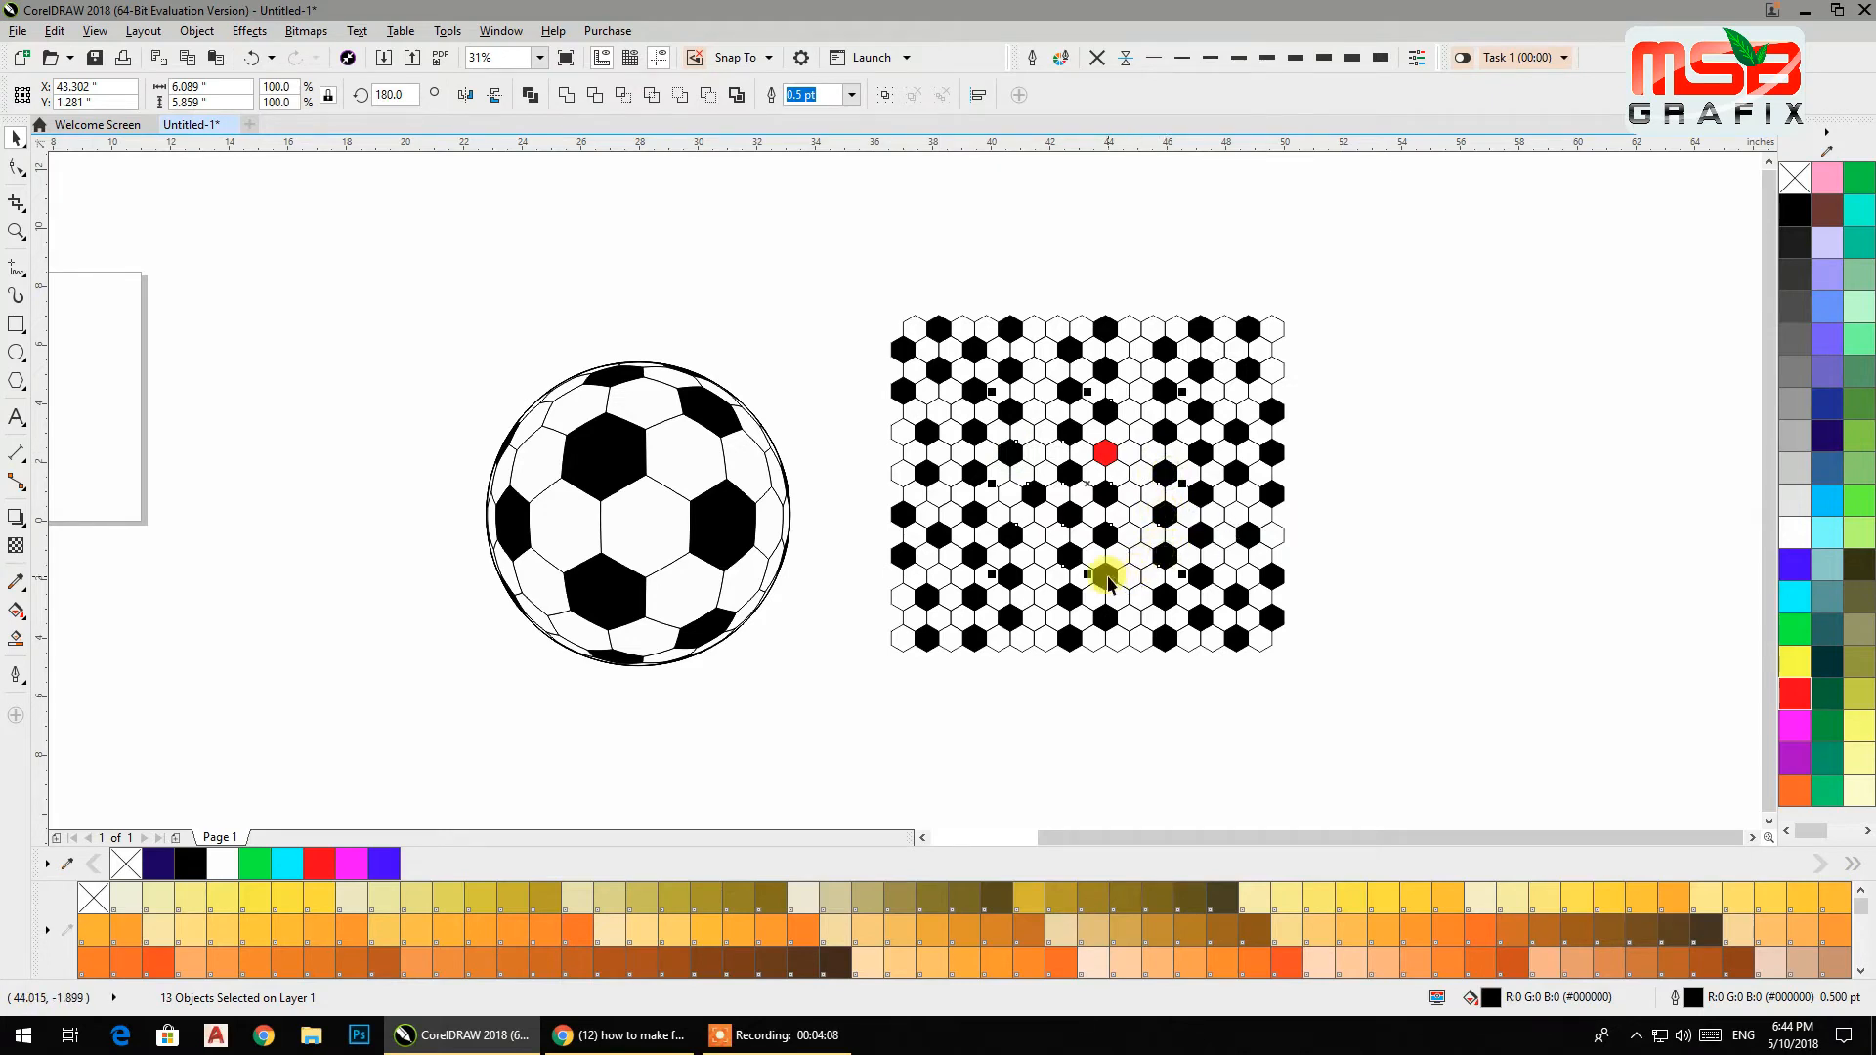
click(1795, 635)
click(1412, 485)
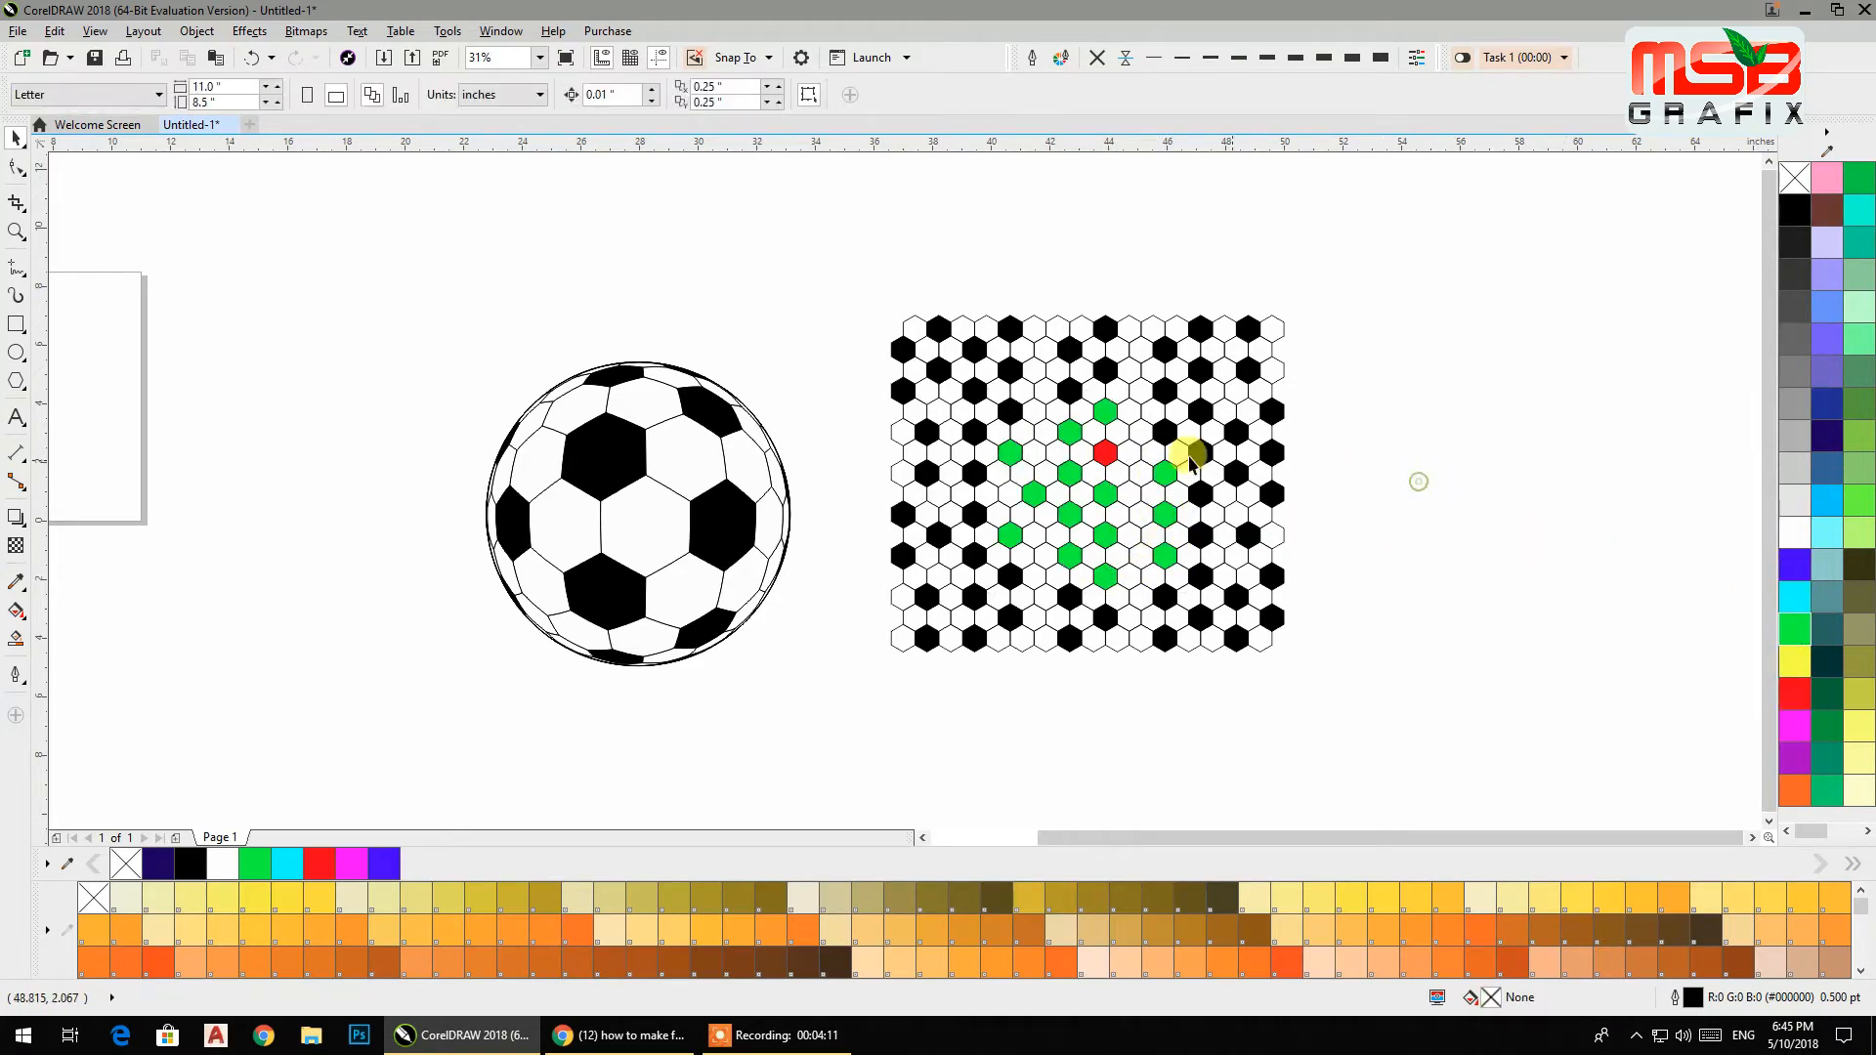
Recolor the centre hexagon green and fill a wider ring of selected hexagons green.
click(1102, 448)
click(1453, 486)
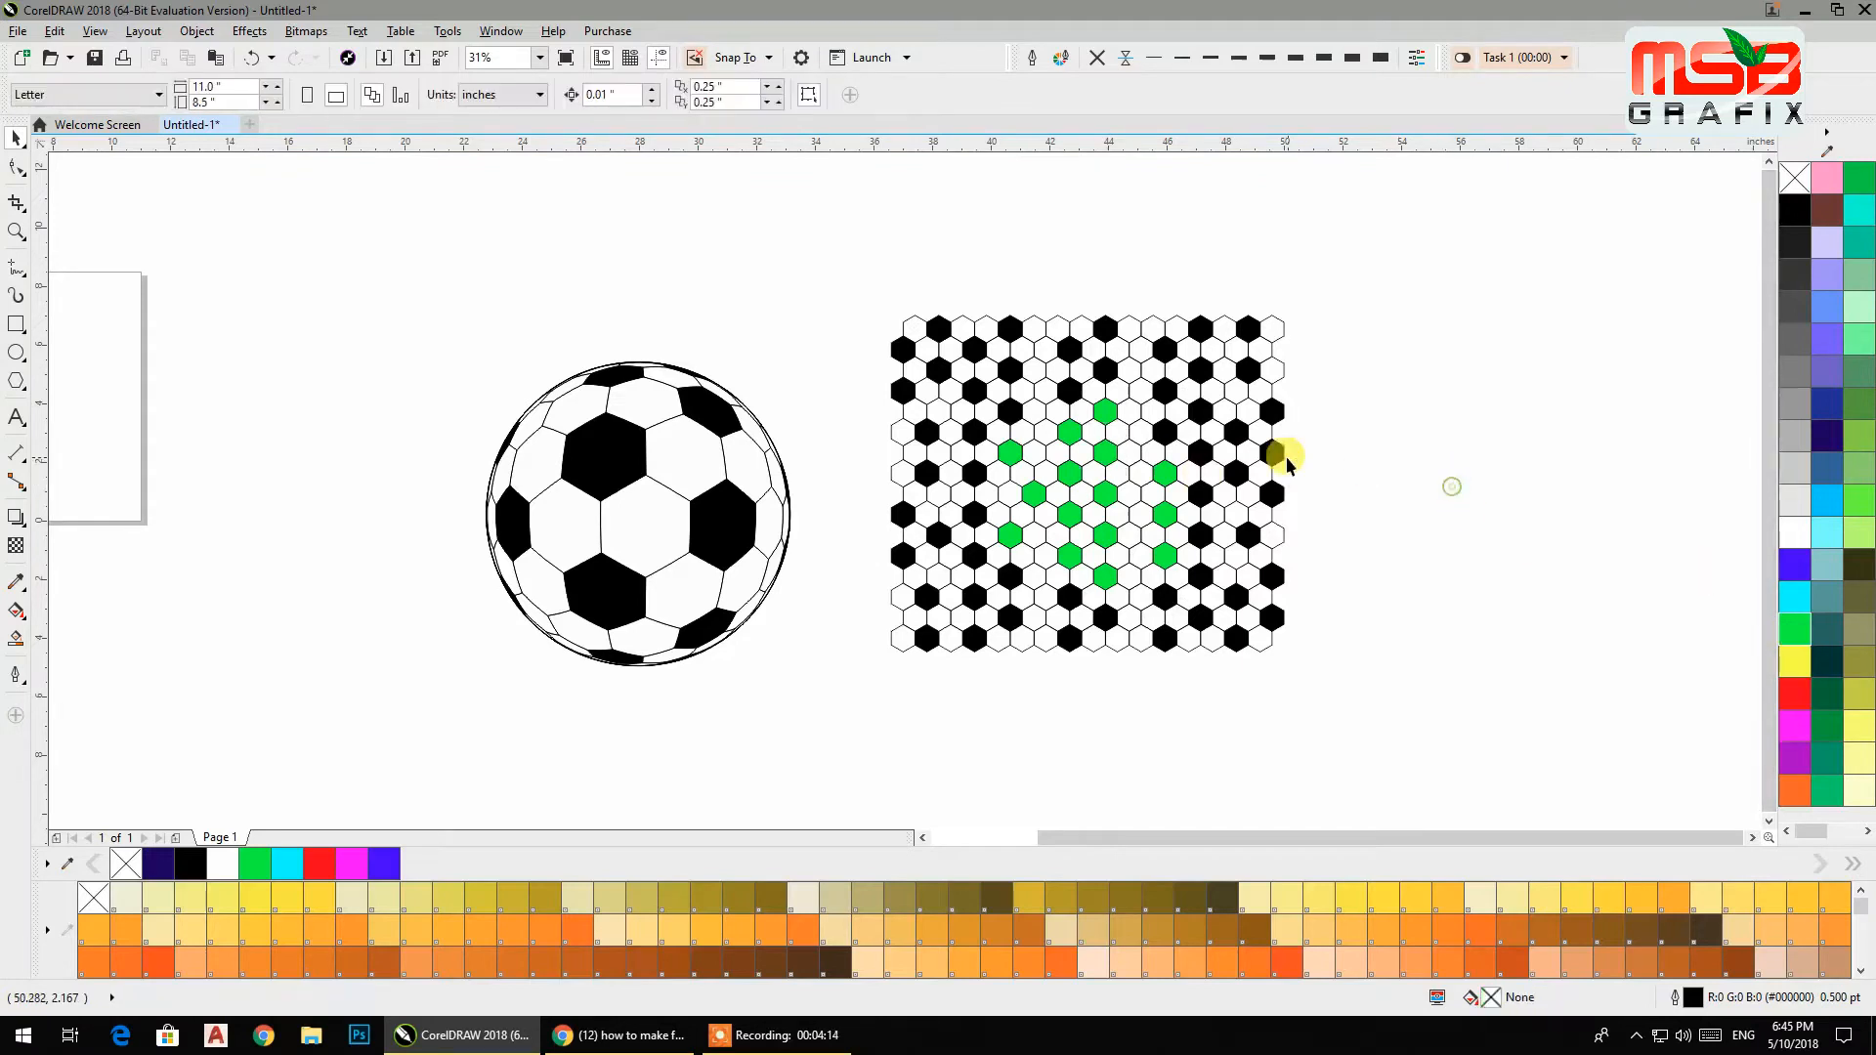
click(1200, 450)
shift+click(1169, 431)
shift+click(1163, 390)
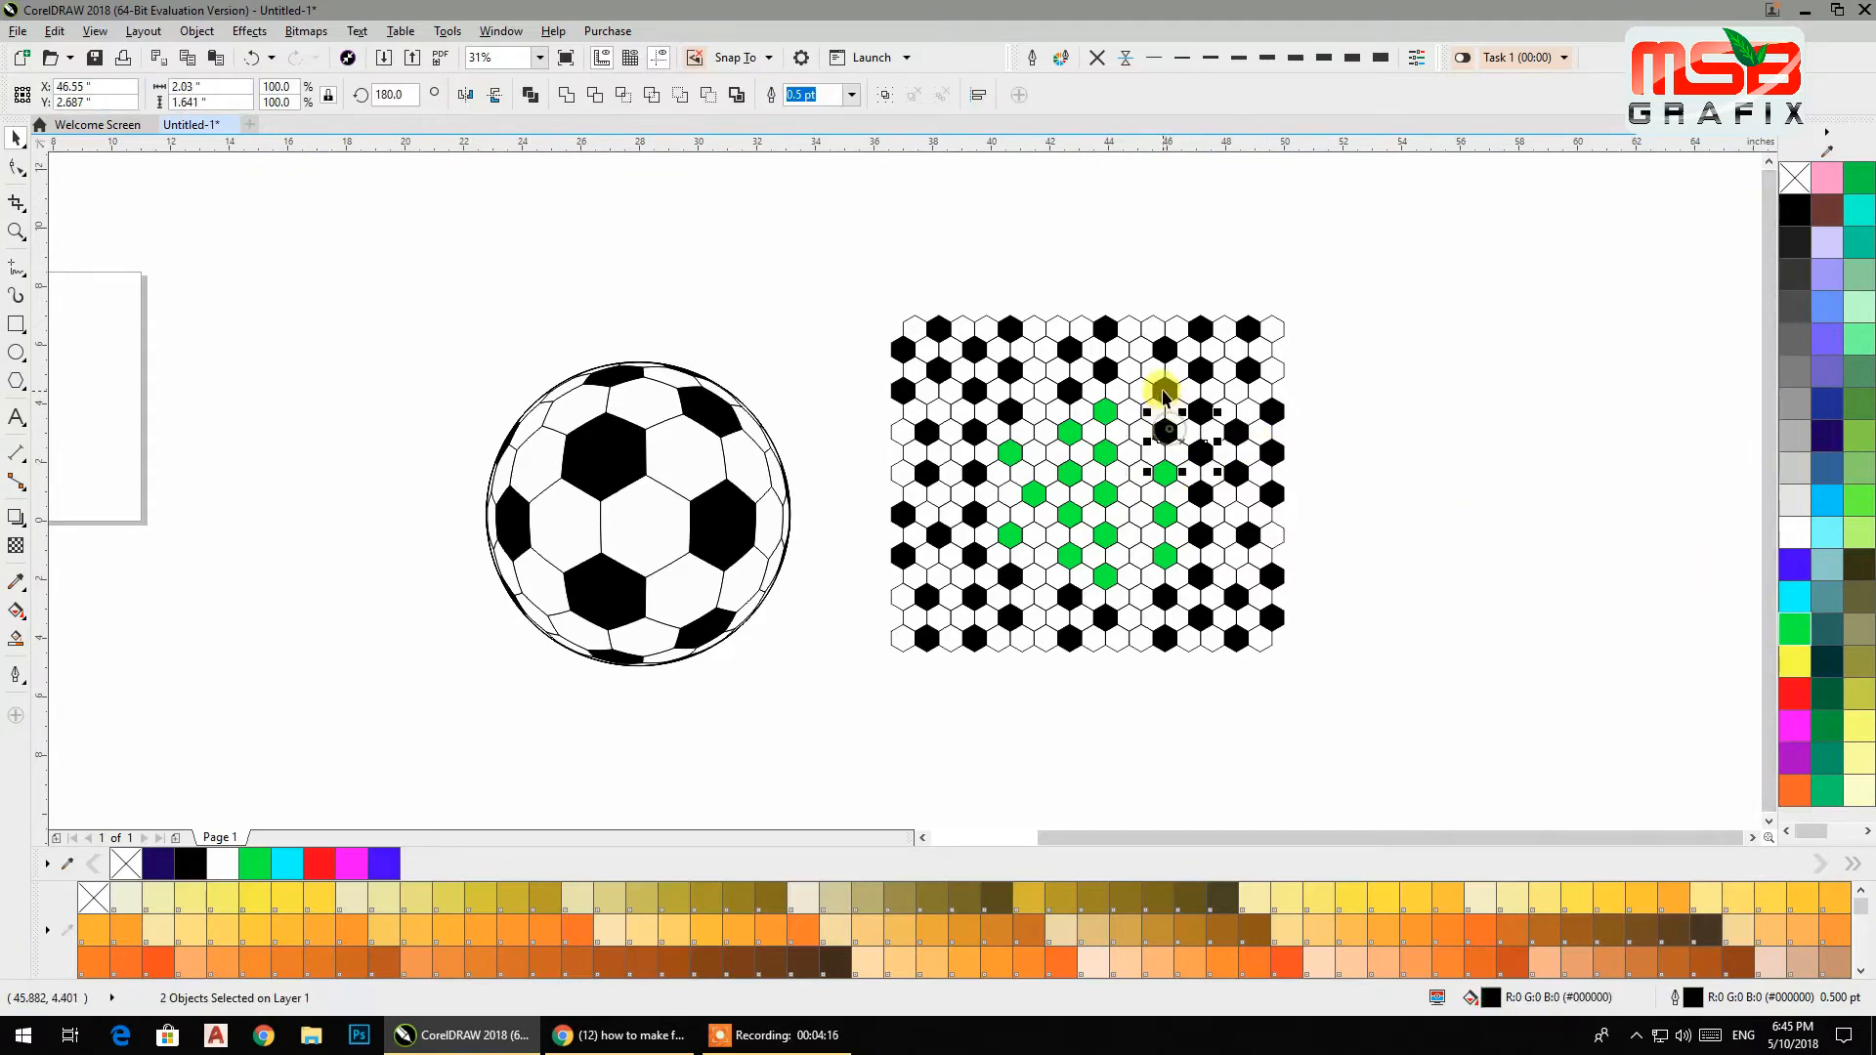
shift+click(1104, 371)
shift+click(1069, 391)
shift+click(1010, 410)
shift+click(975, 475)
shift+click(986, 566)
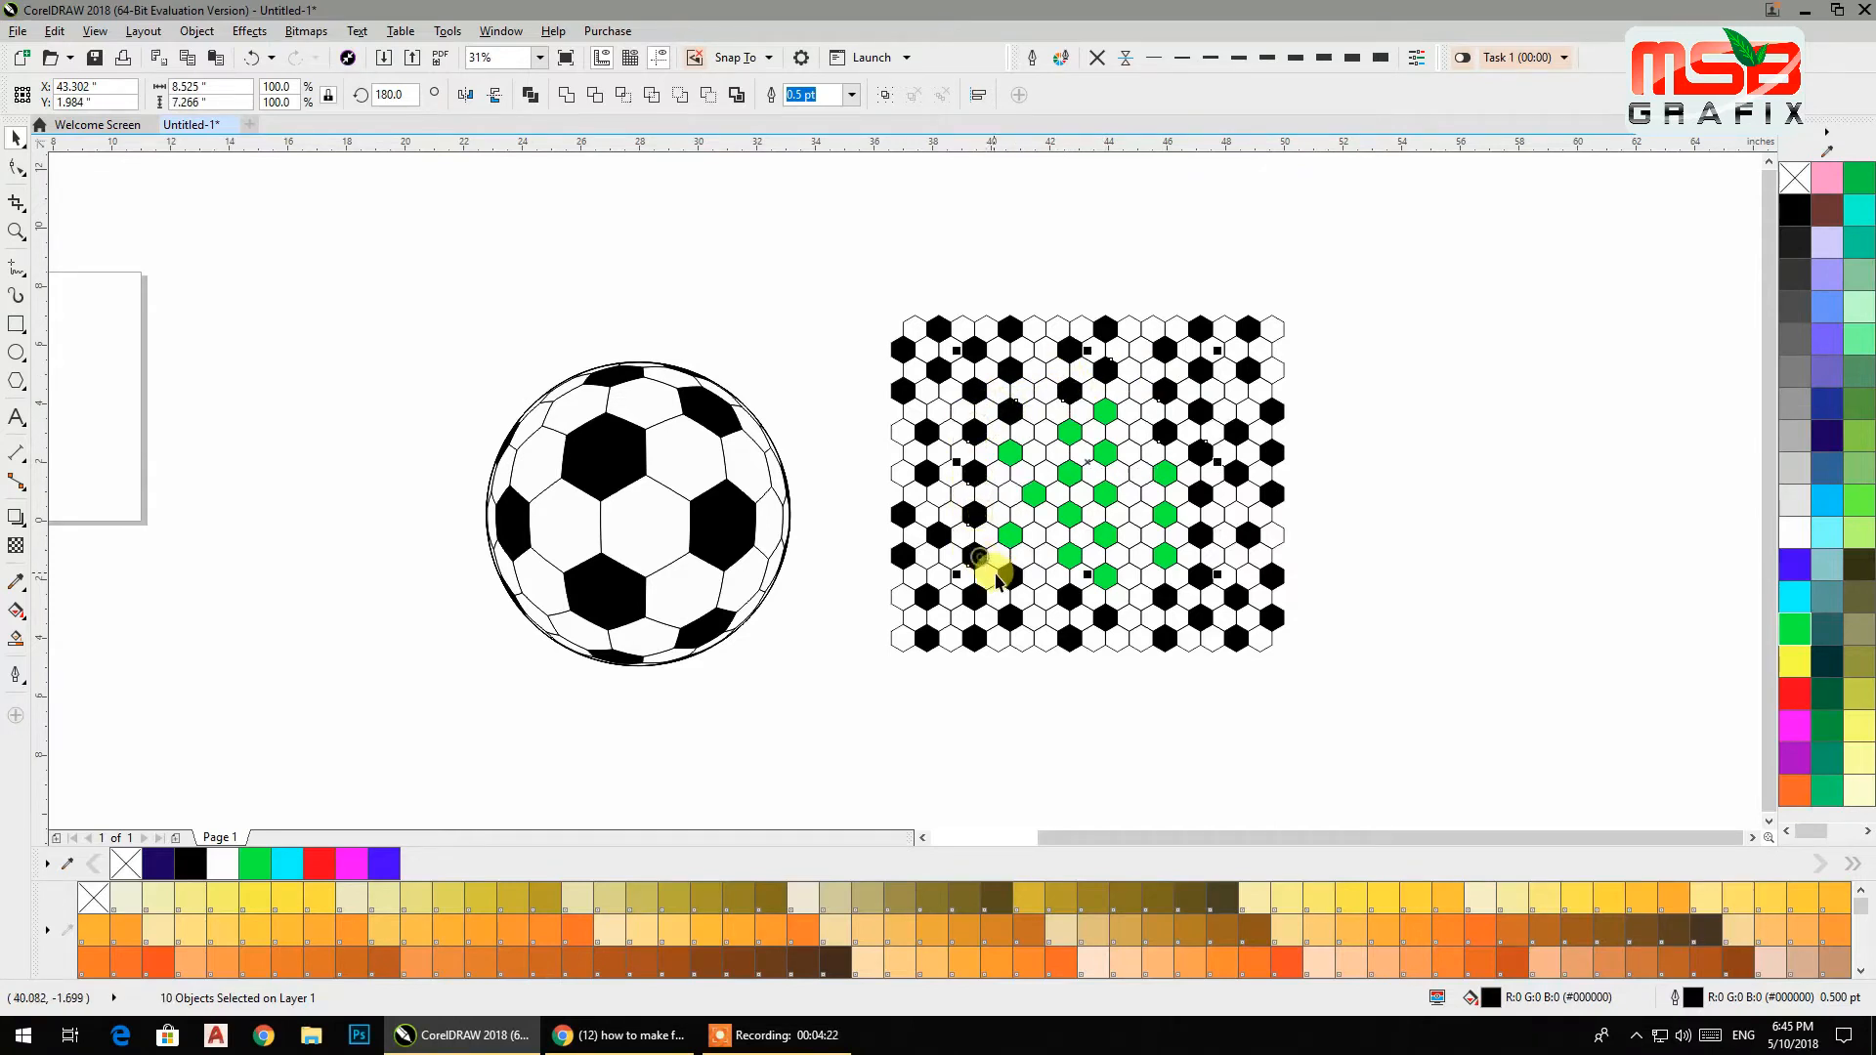
shift+click(1069, 597)
shift+click(1105, 619)
shift+click(1143, 620)
shift+click(1165, 609)
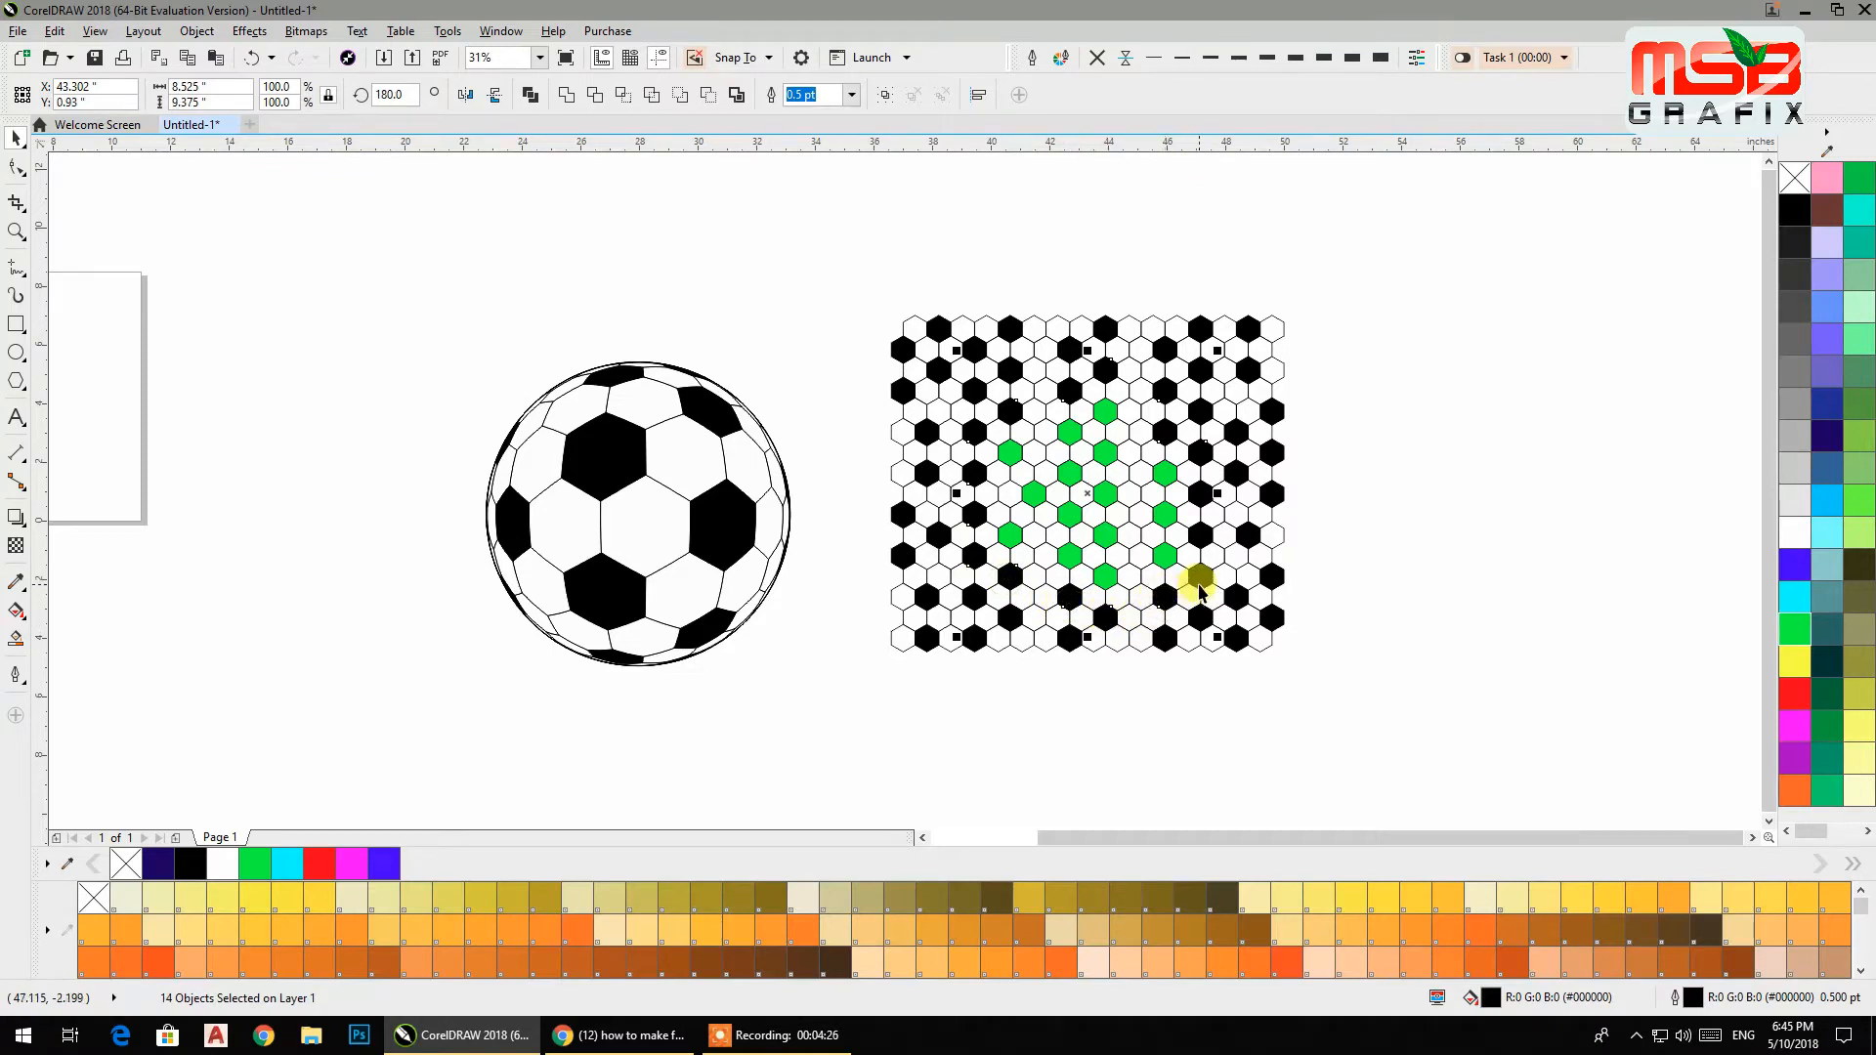
shift+click(1199, 535)
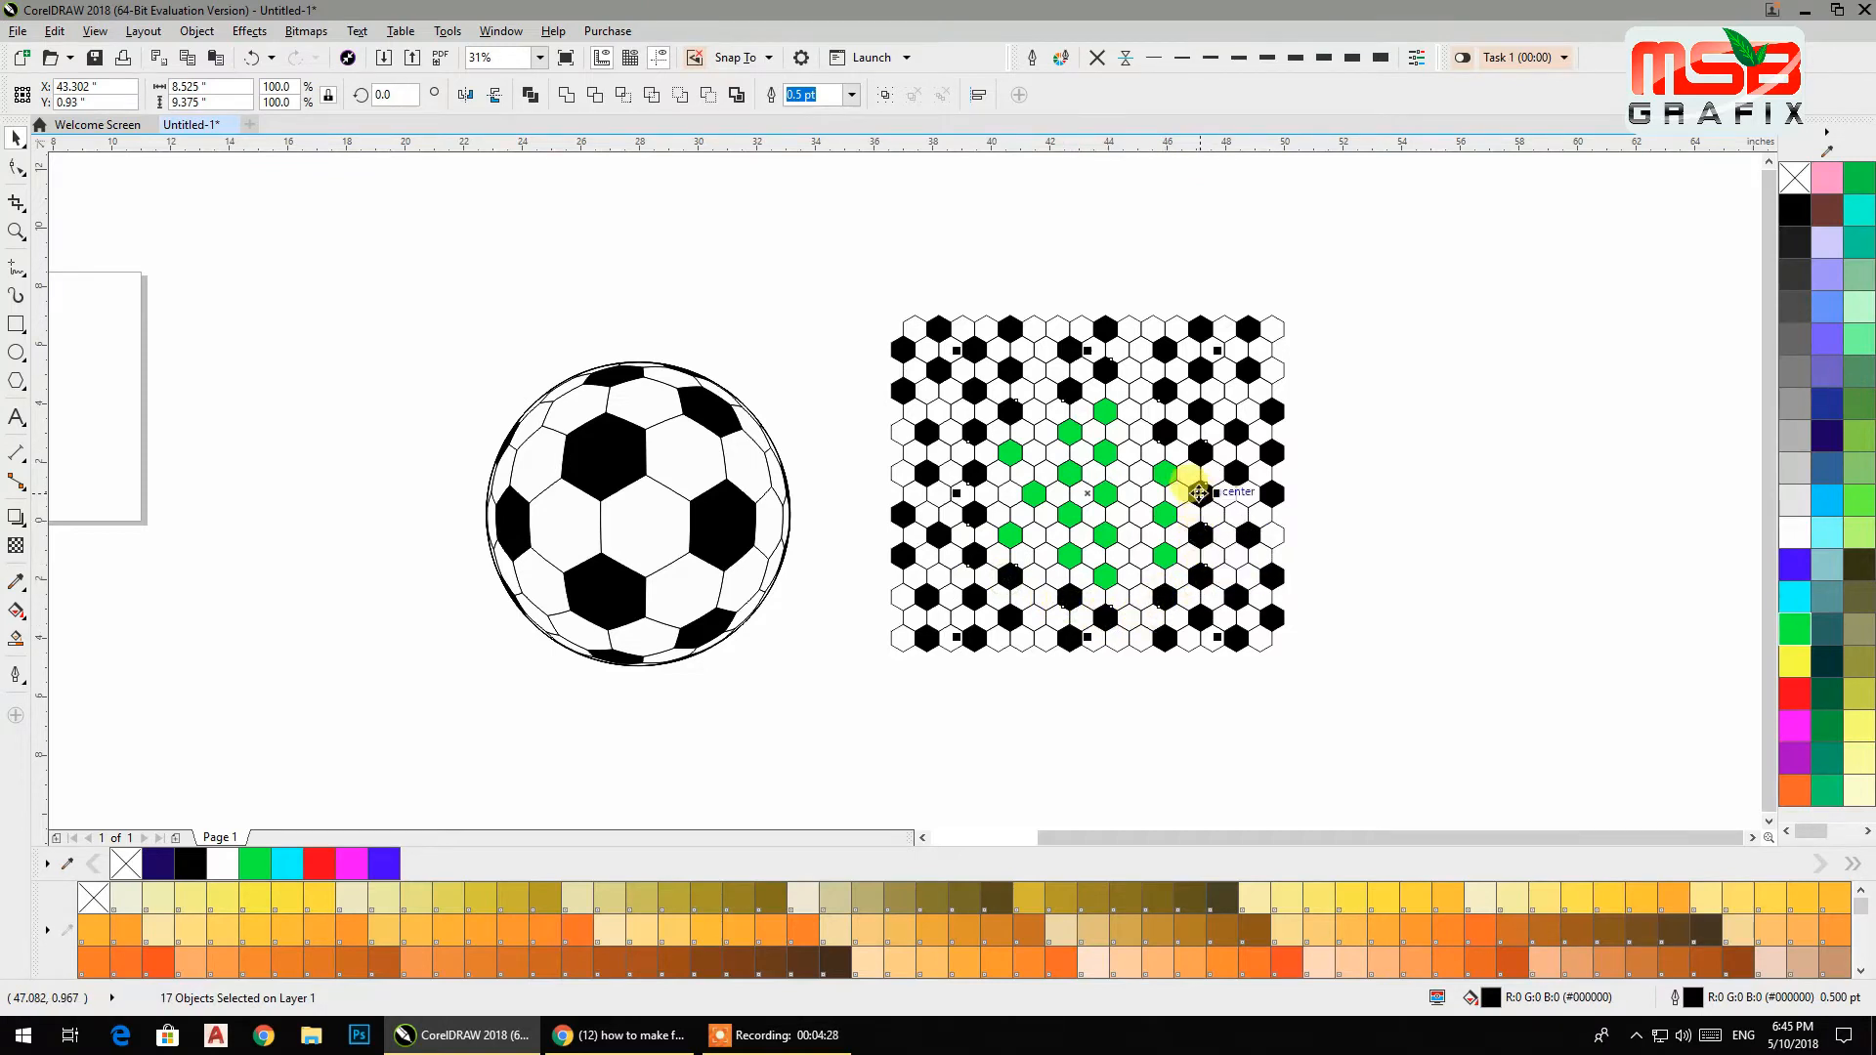
click(1796, 629)
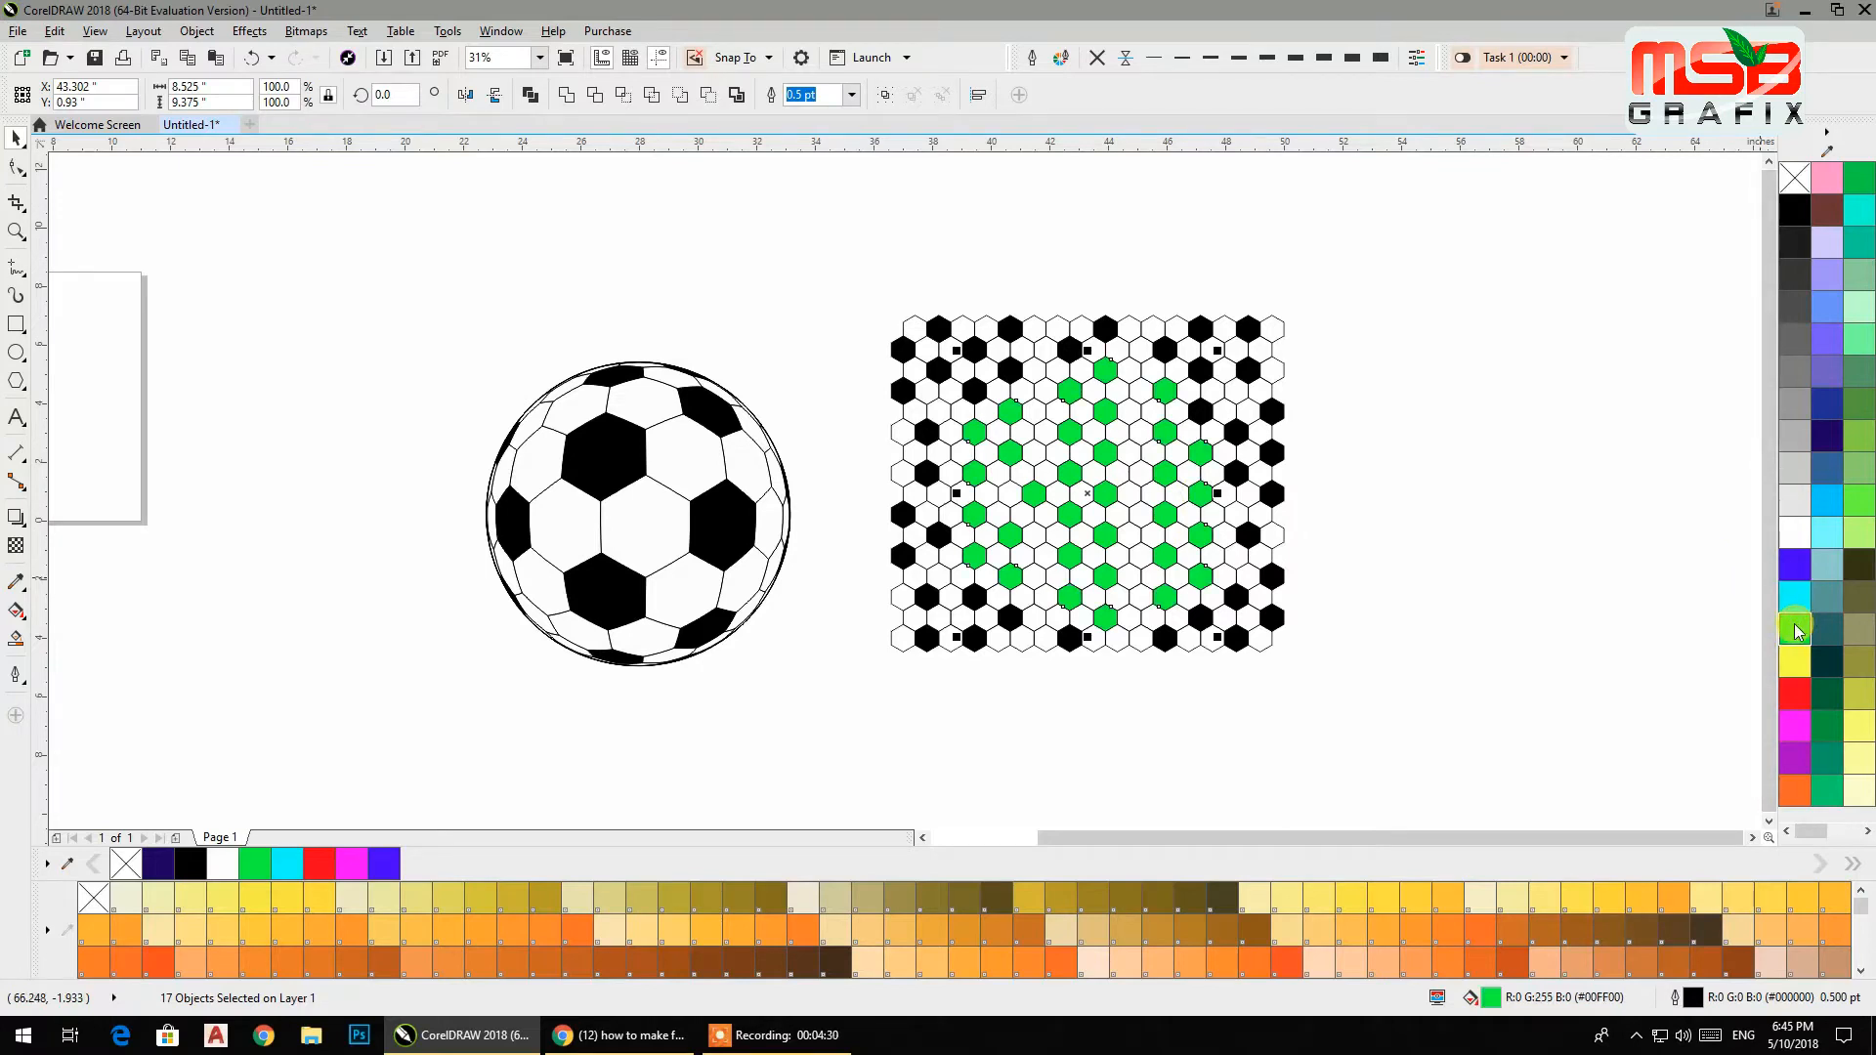
click(1466, 464)
Select six more hexagons near the pattern's edges and fill them green.
click(1066, 361)
shift+click(1010, 368)
shift+click(972, 386)
shift+click(1200, 422)
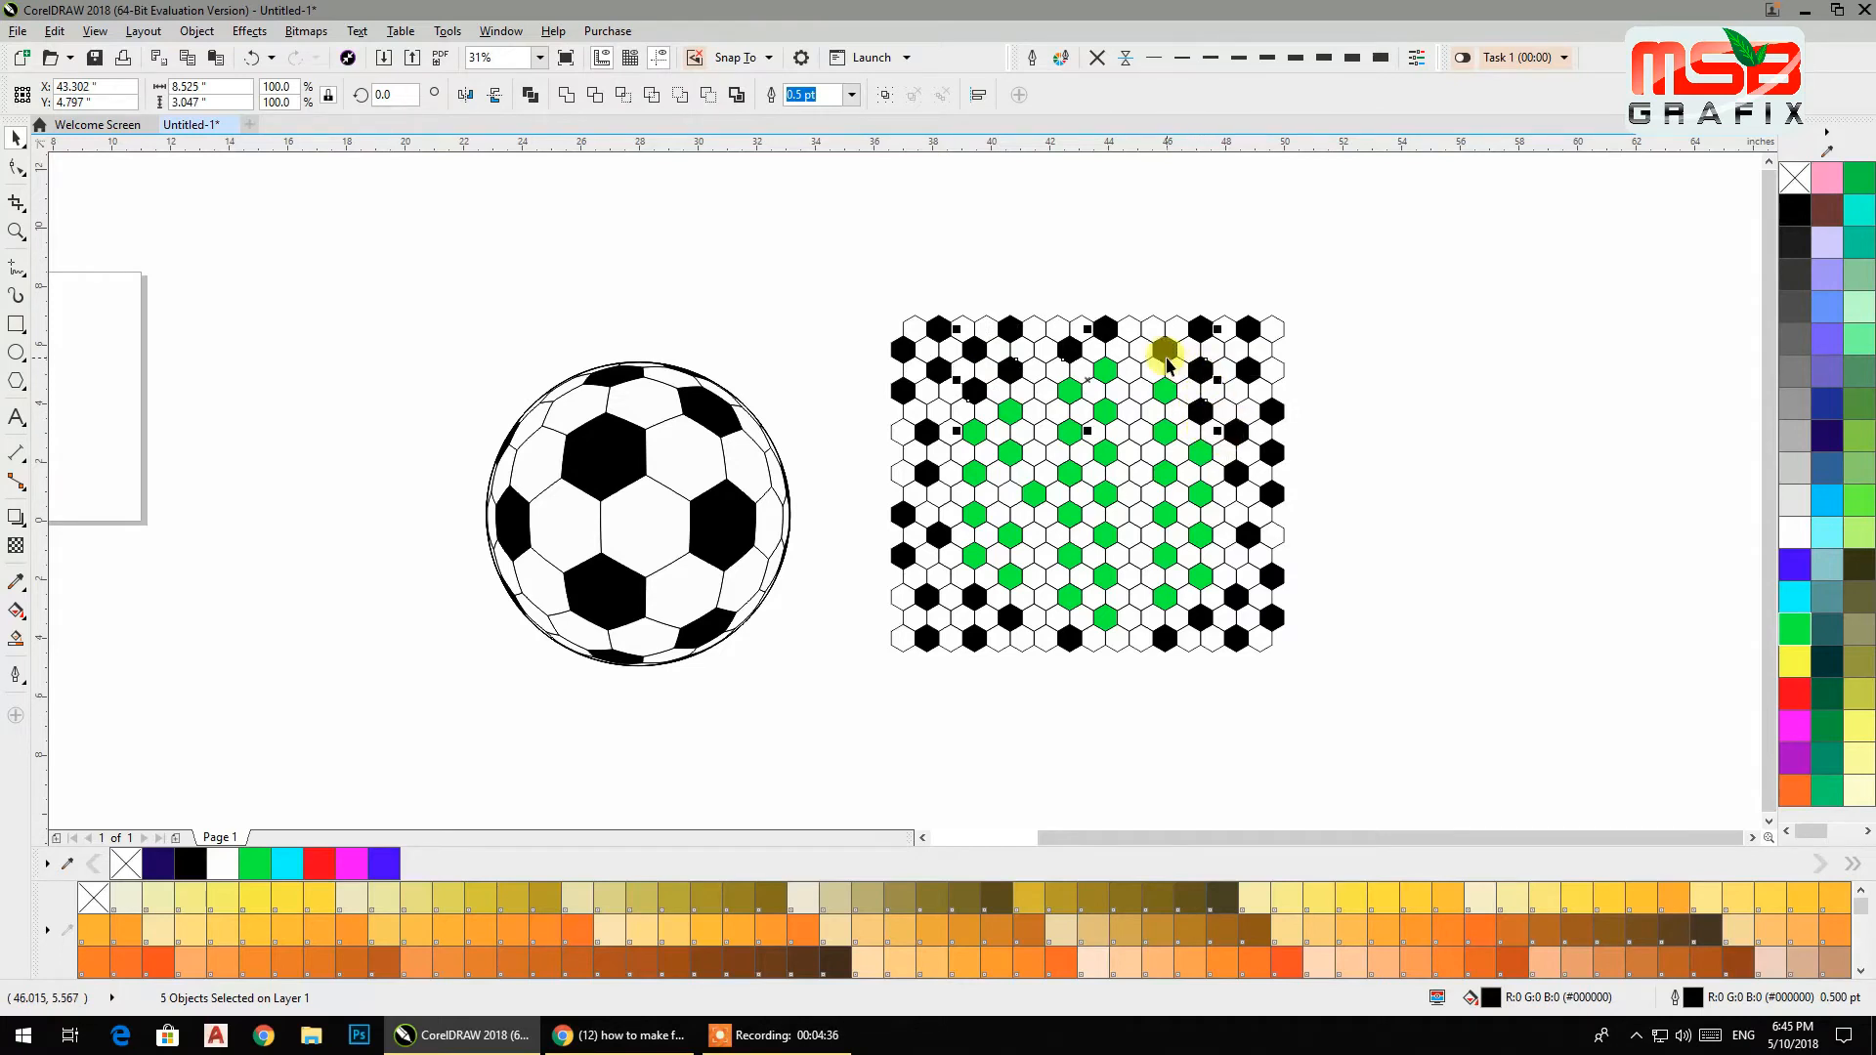
shift+click(985, 581)
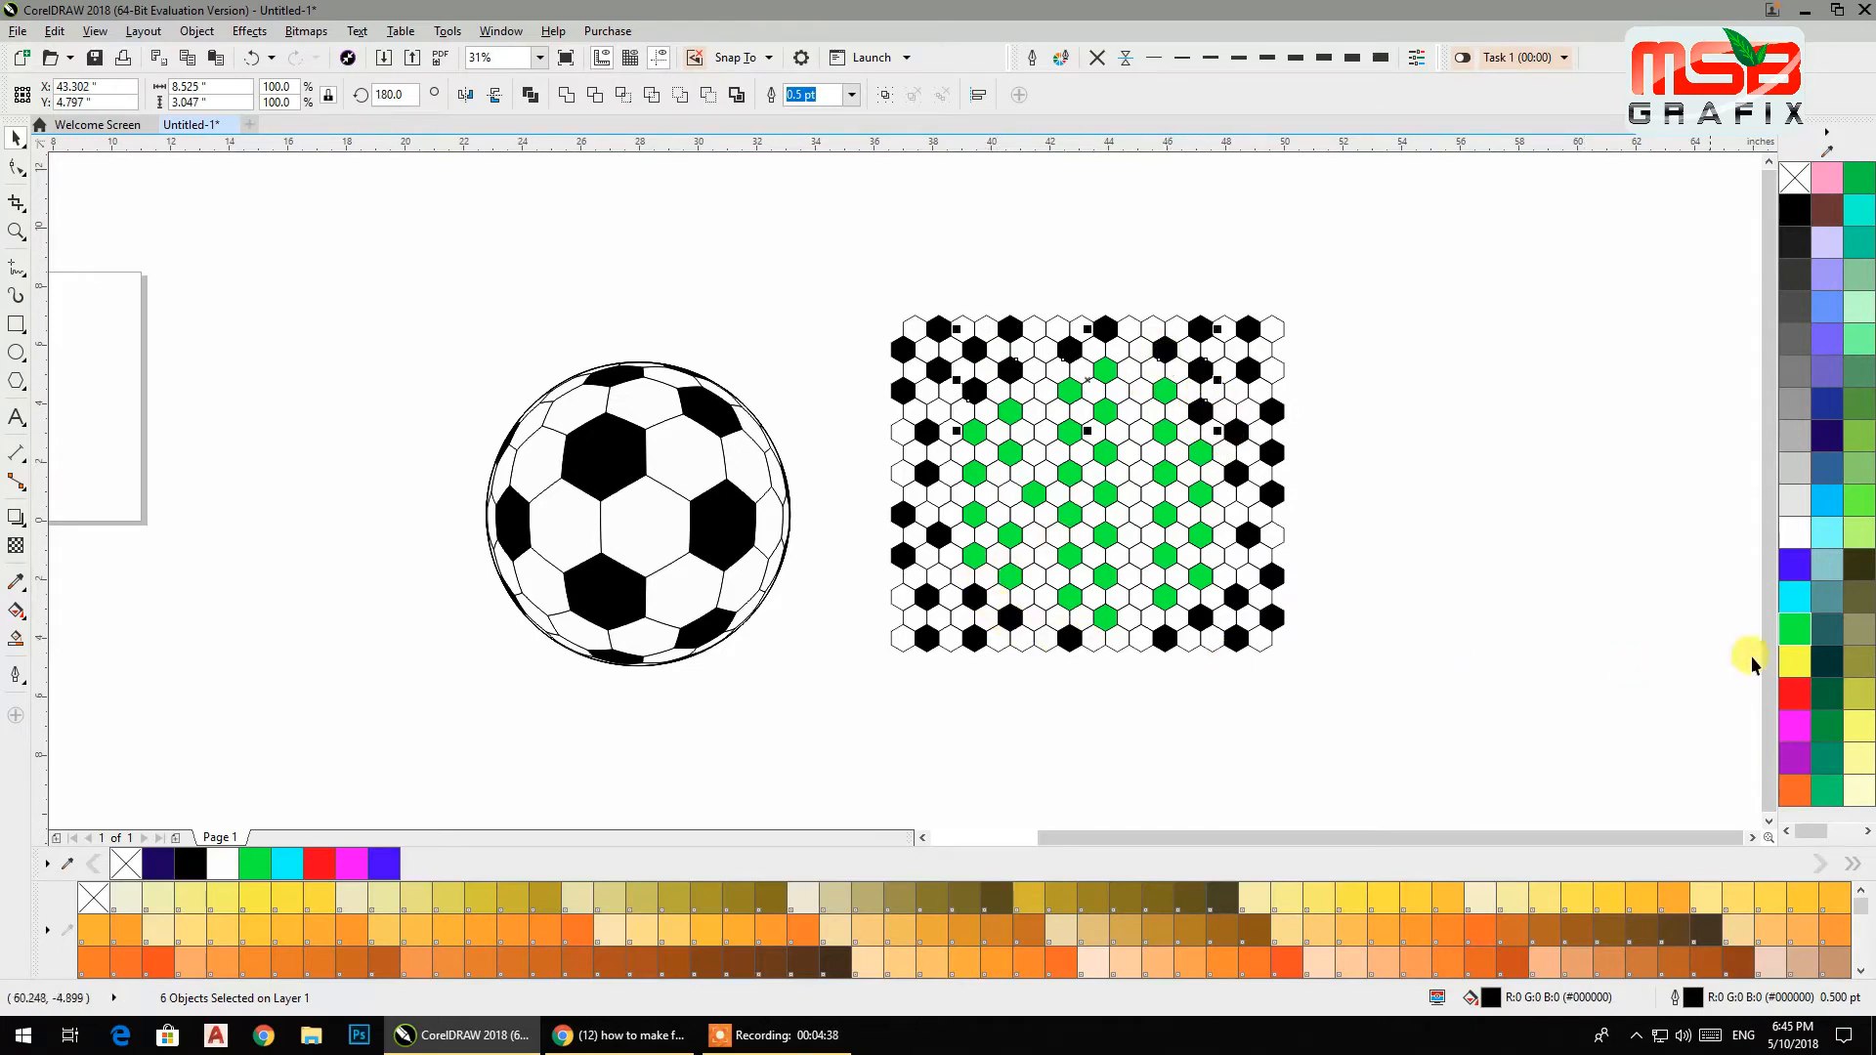
click(1794, 628)
click(1489, 520)
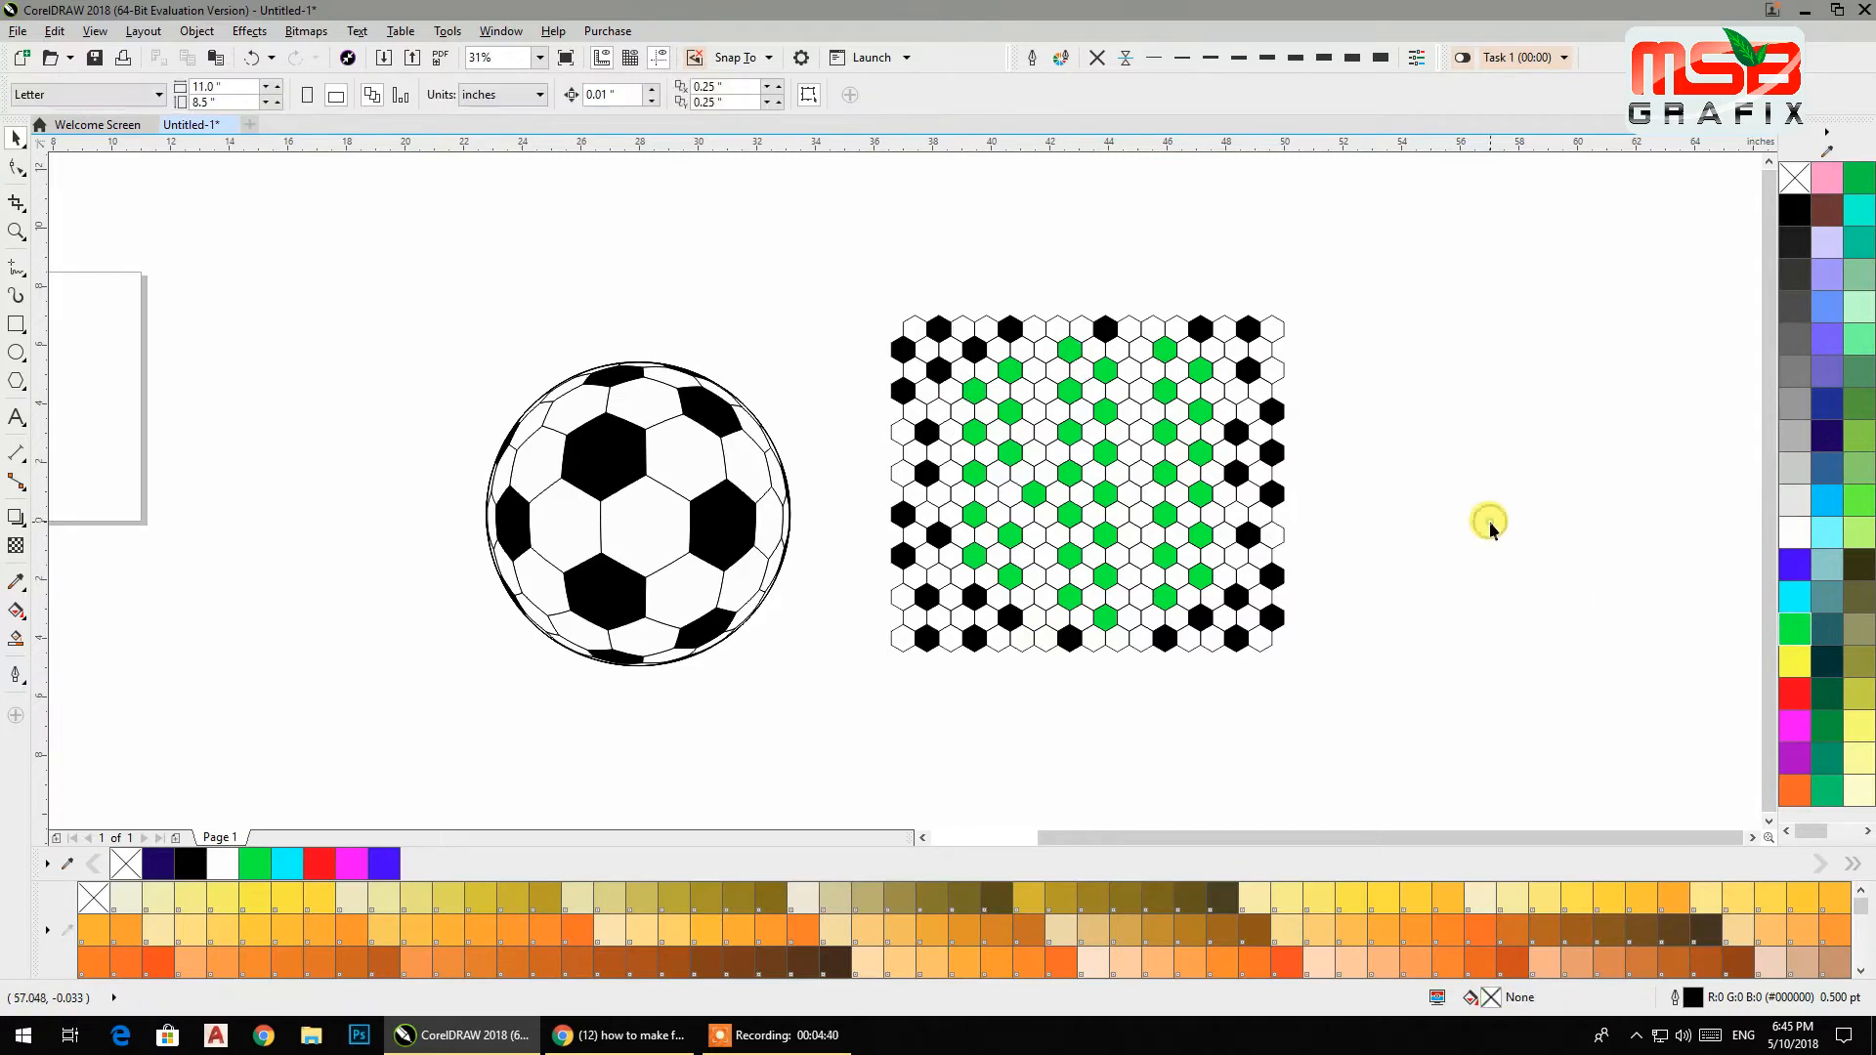
Draw a circle about 9.6 inches across, move it over the pattern and scale it to about 8.7 inches.
click(15, 356)
drag(134, 266, 428, 559)
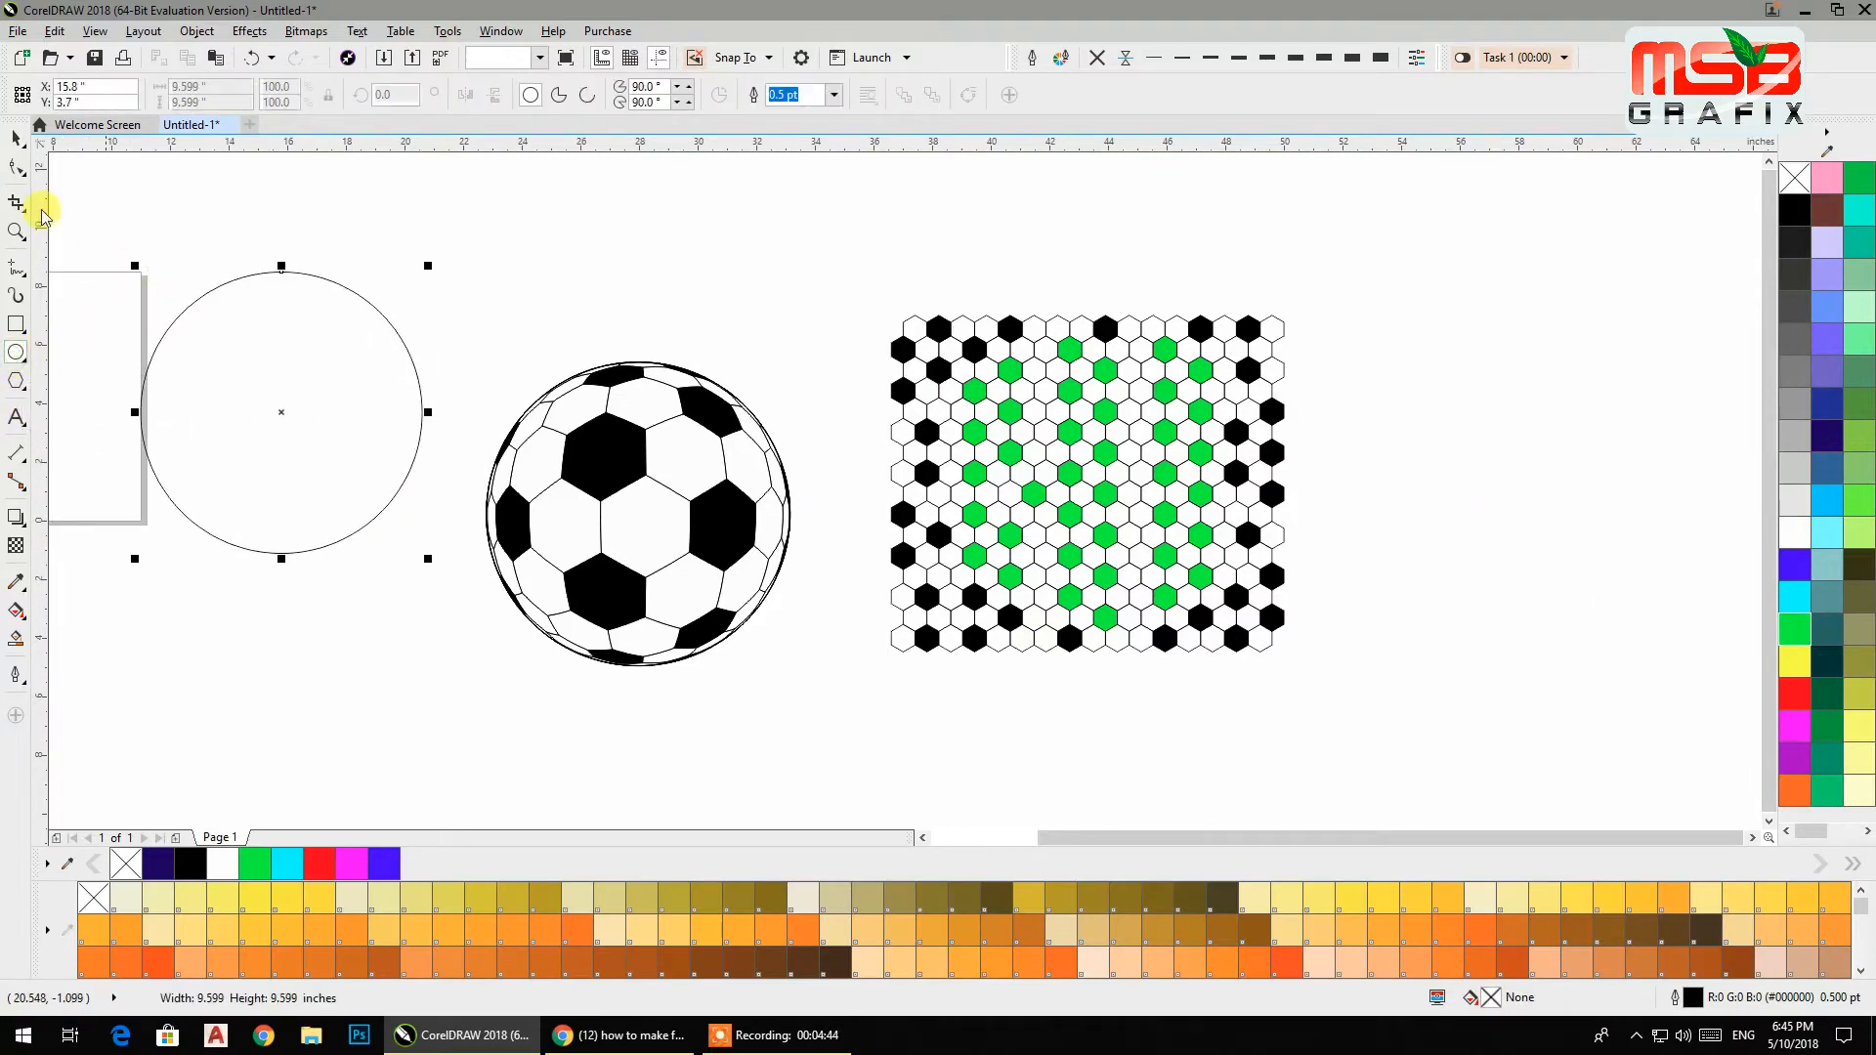
click(16, 138)
drag(314, 420, 1096, 475)
drag(1239, 616, 1212, 606)
drag(1090, 477, 1083, 483)
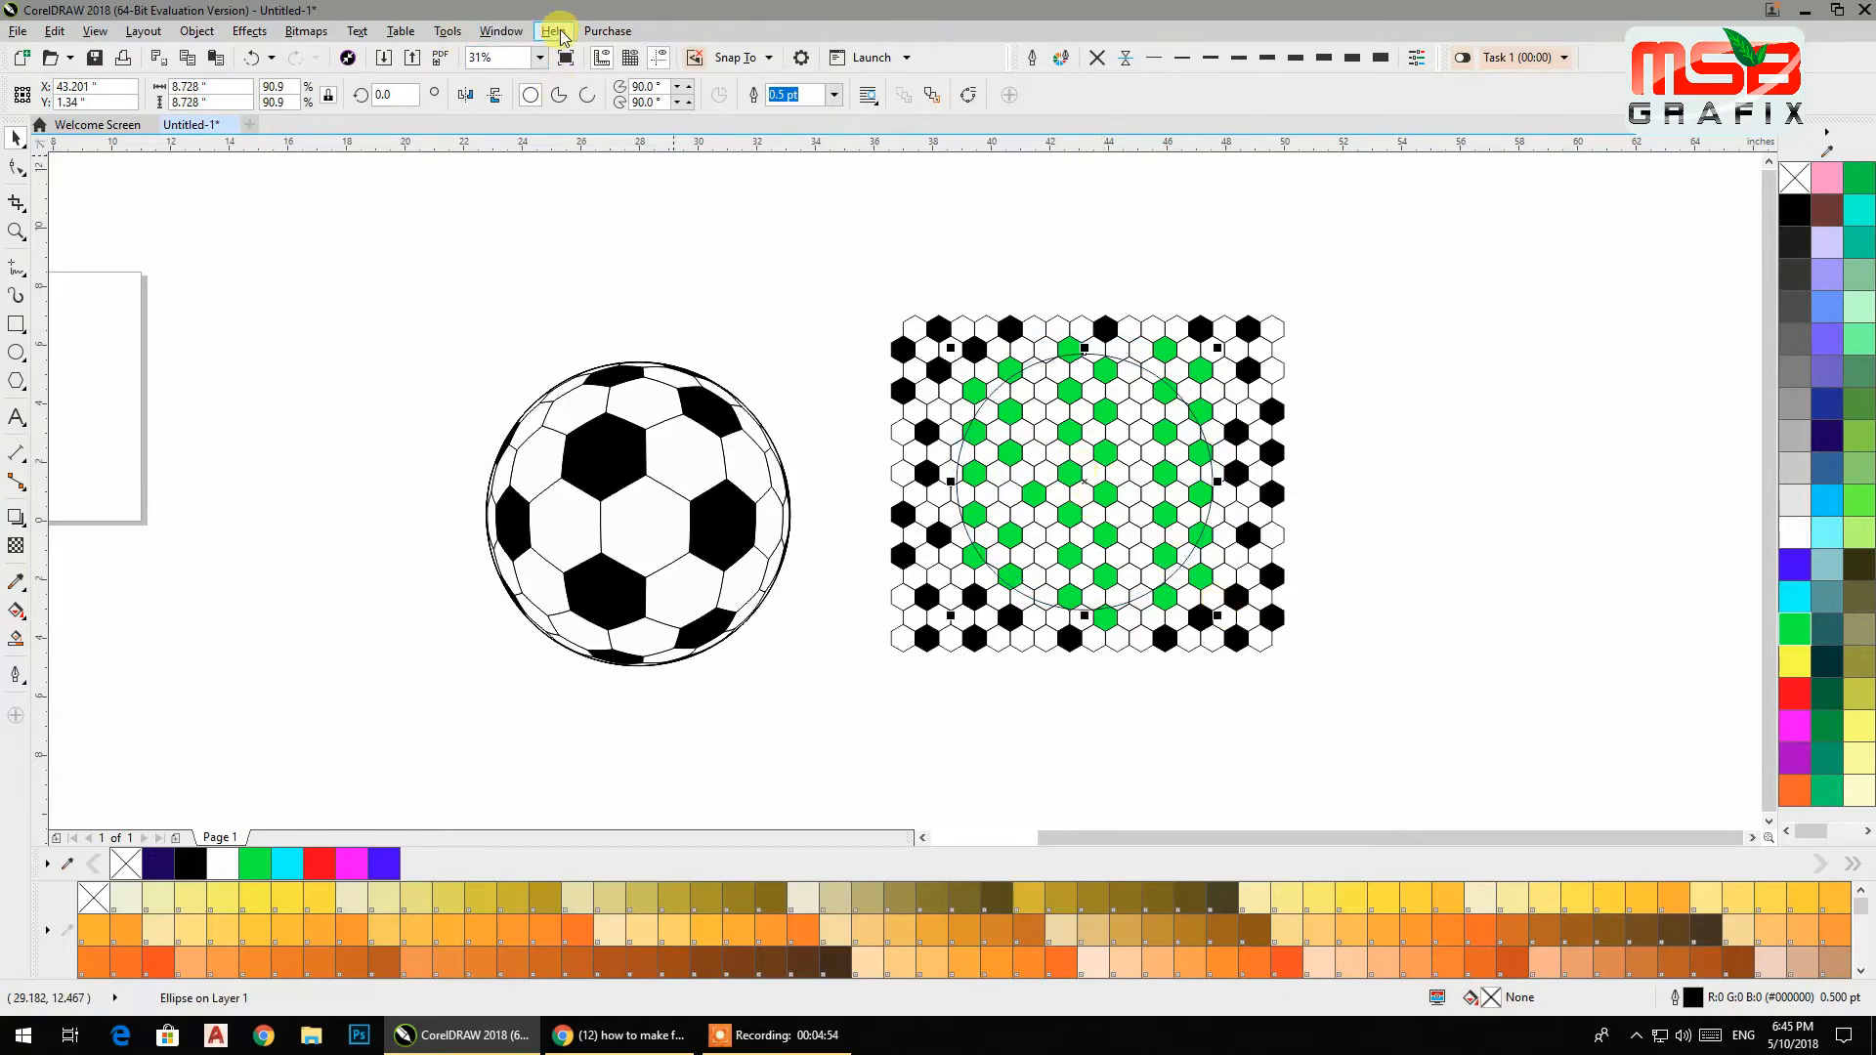
Open the Lens docker and apply a Fish Eye lens to the circle.
click(503, 32)
mouse_move(578, 290)
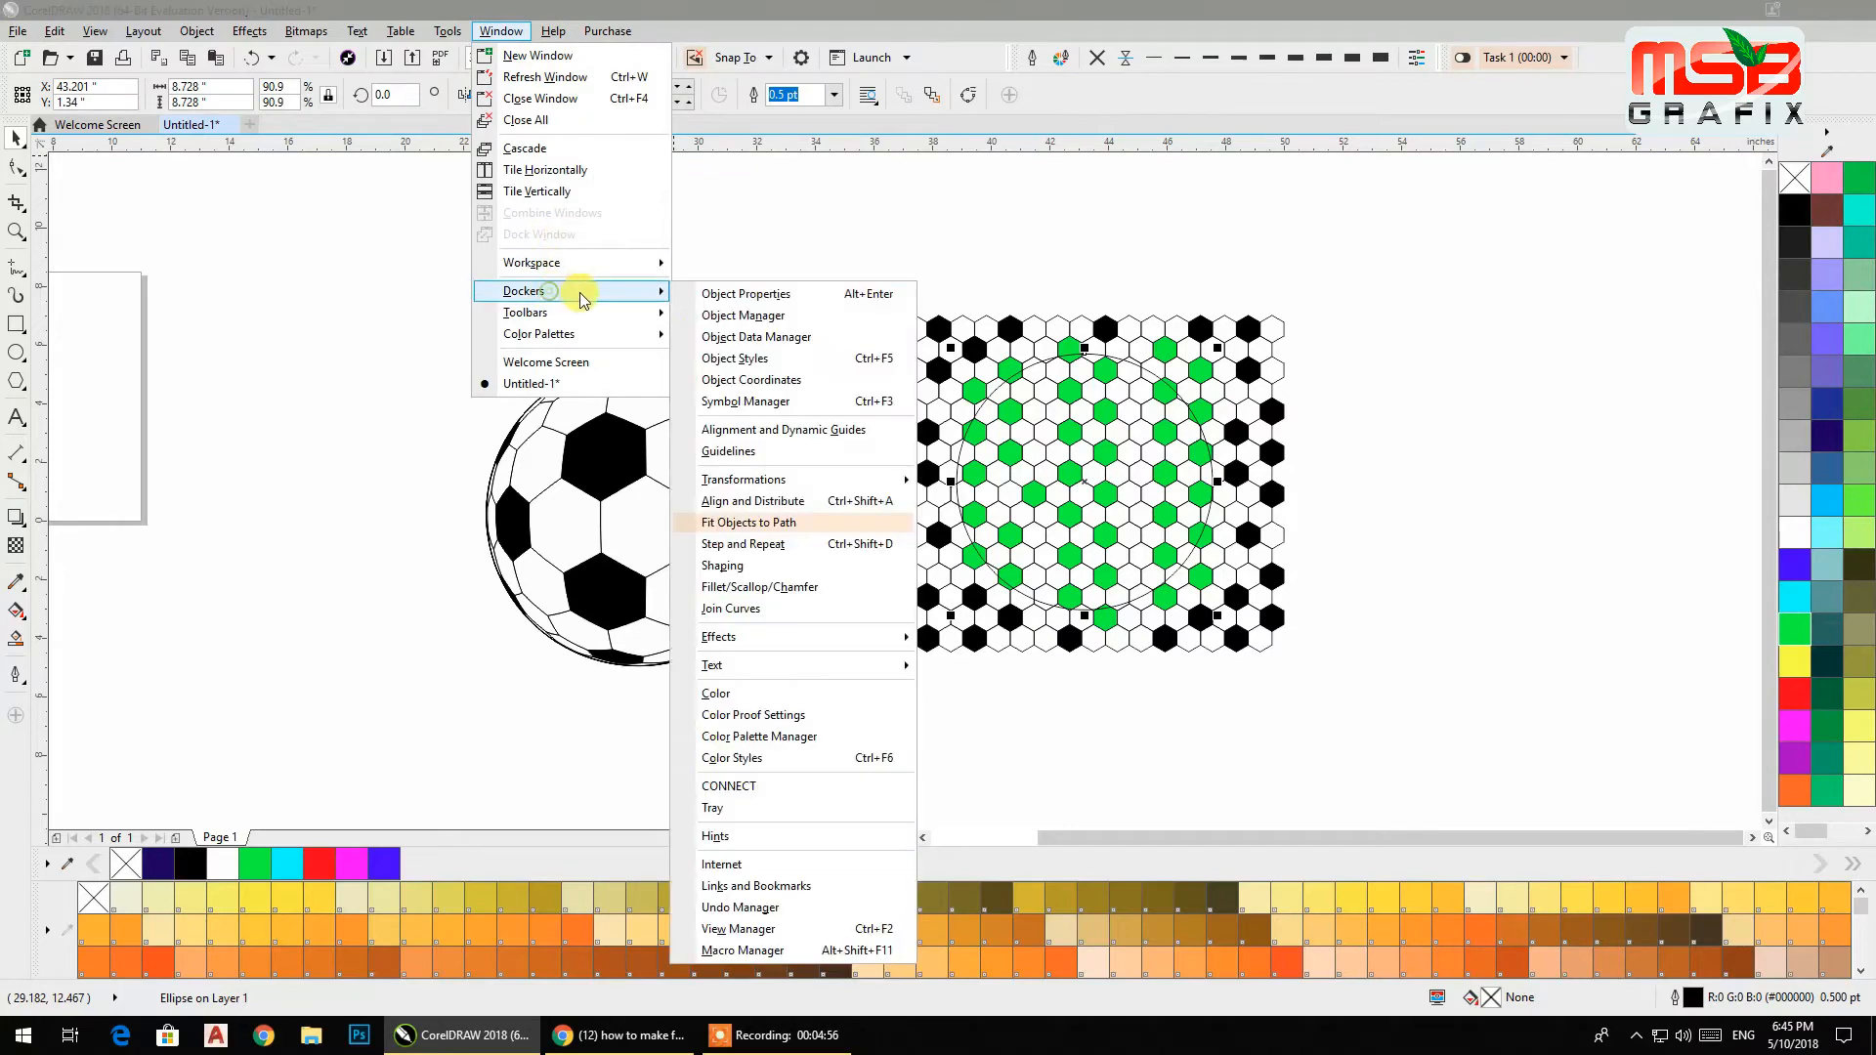
mouse_move(800, 638)
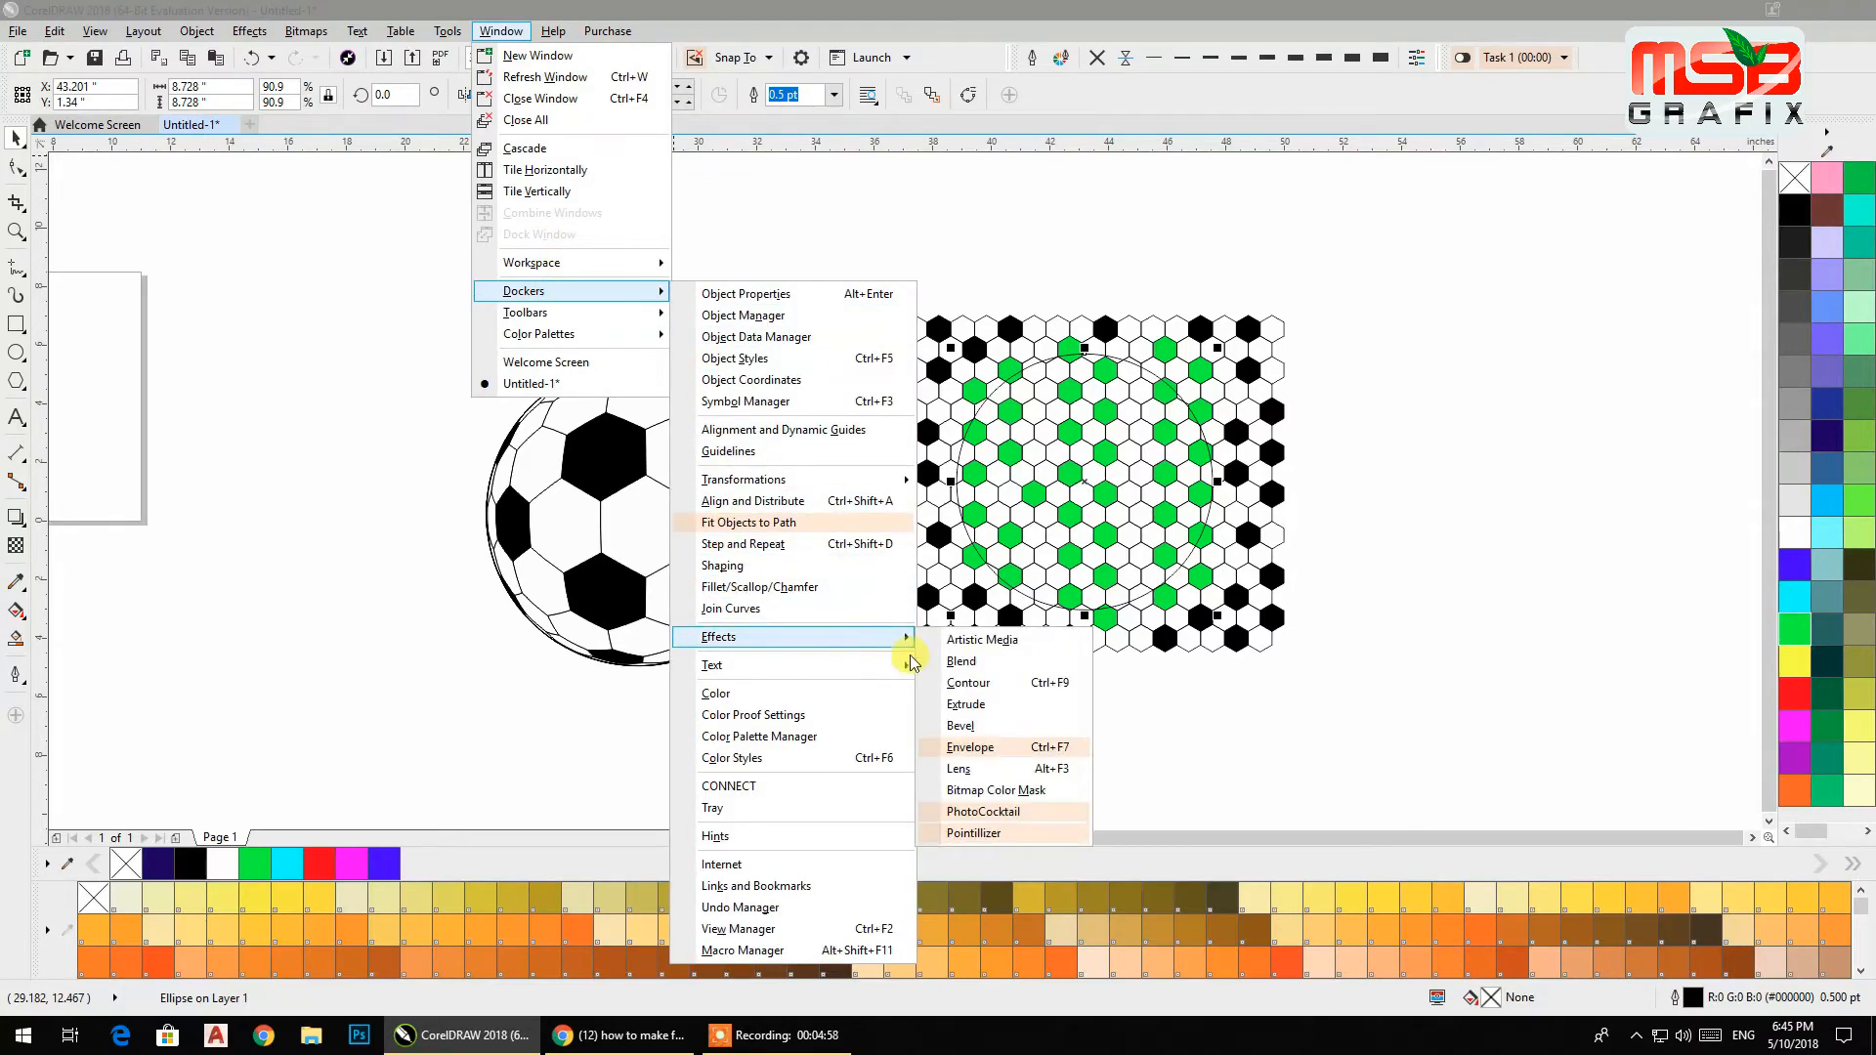
click(992, 769)
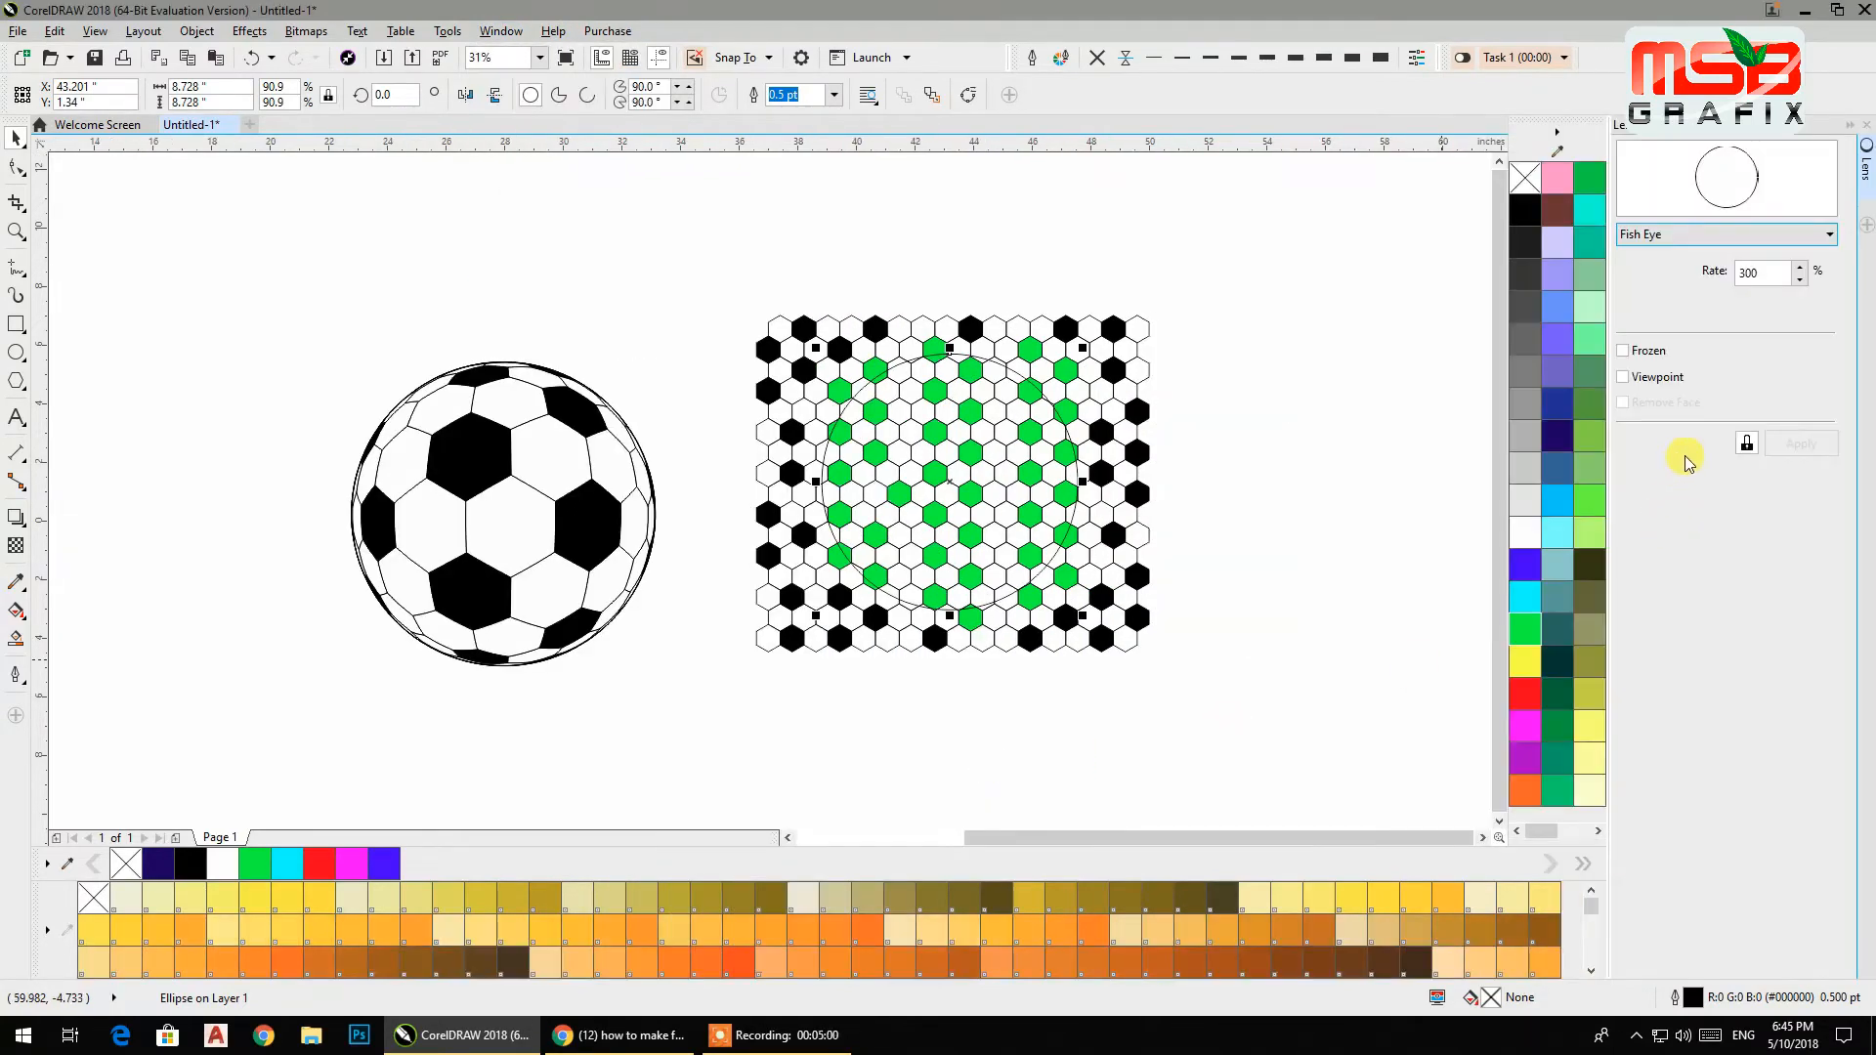
click(1661, 240)
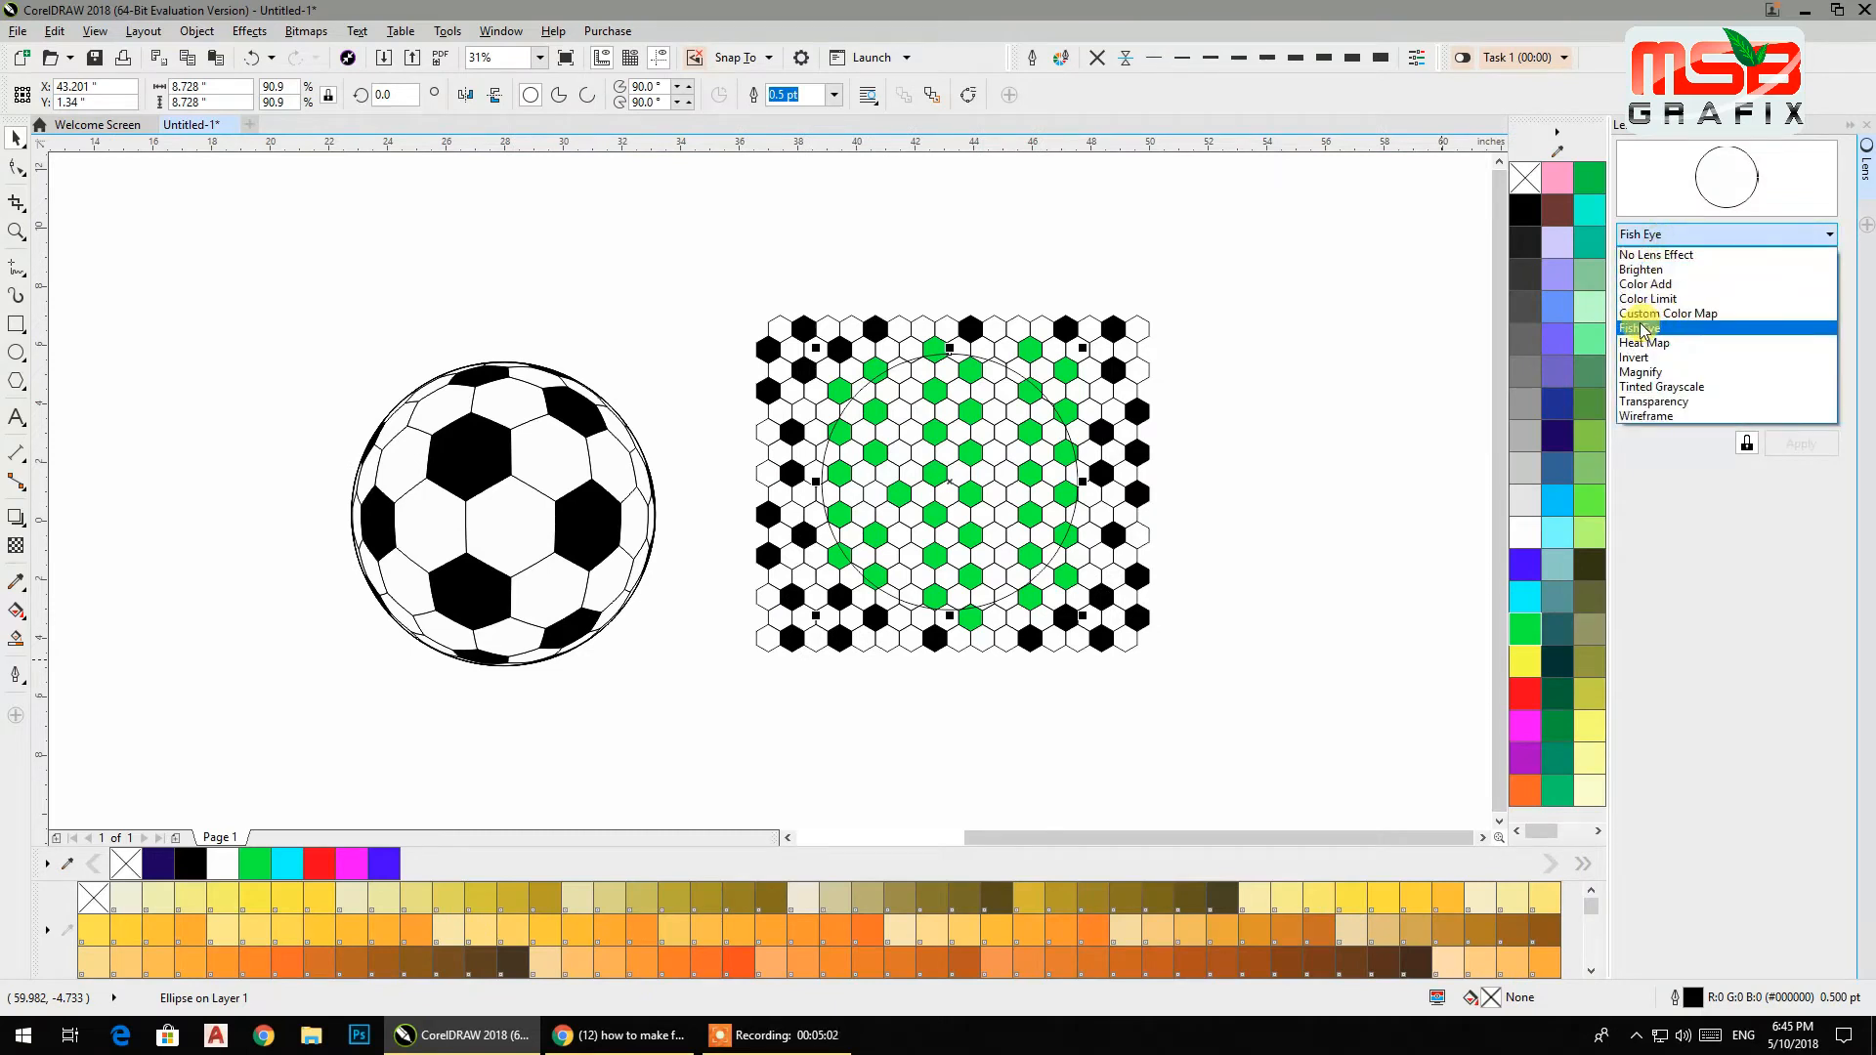
click(1640, 326)
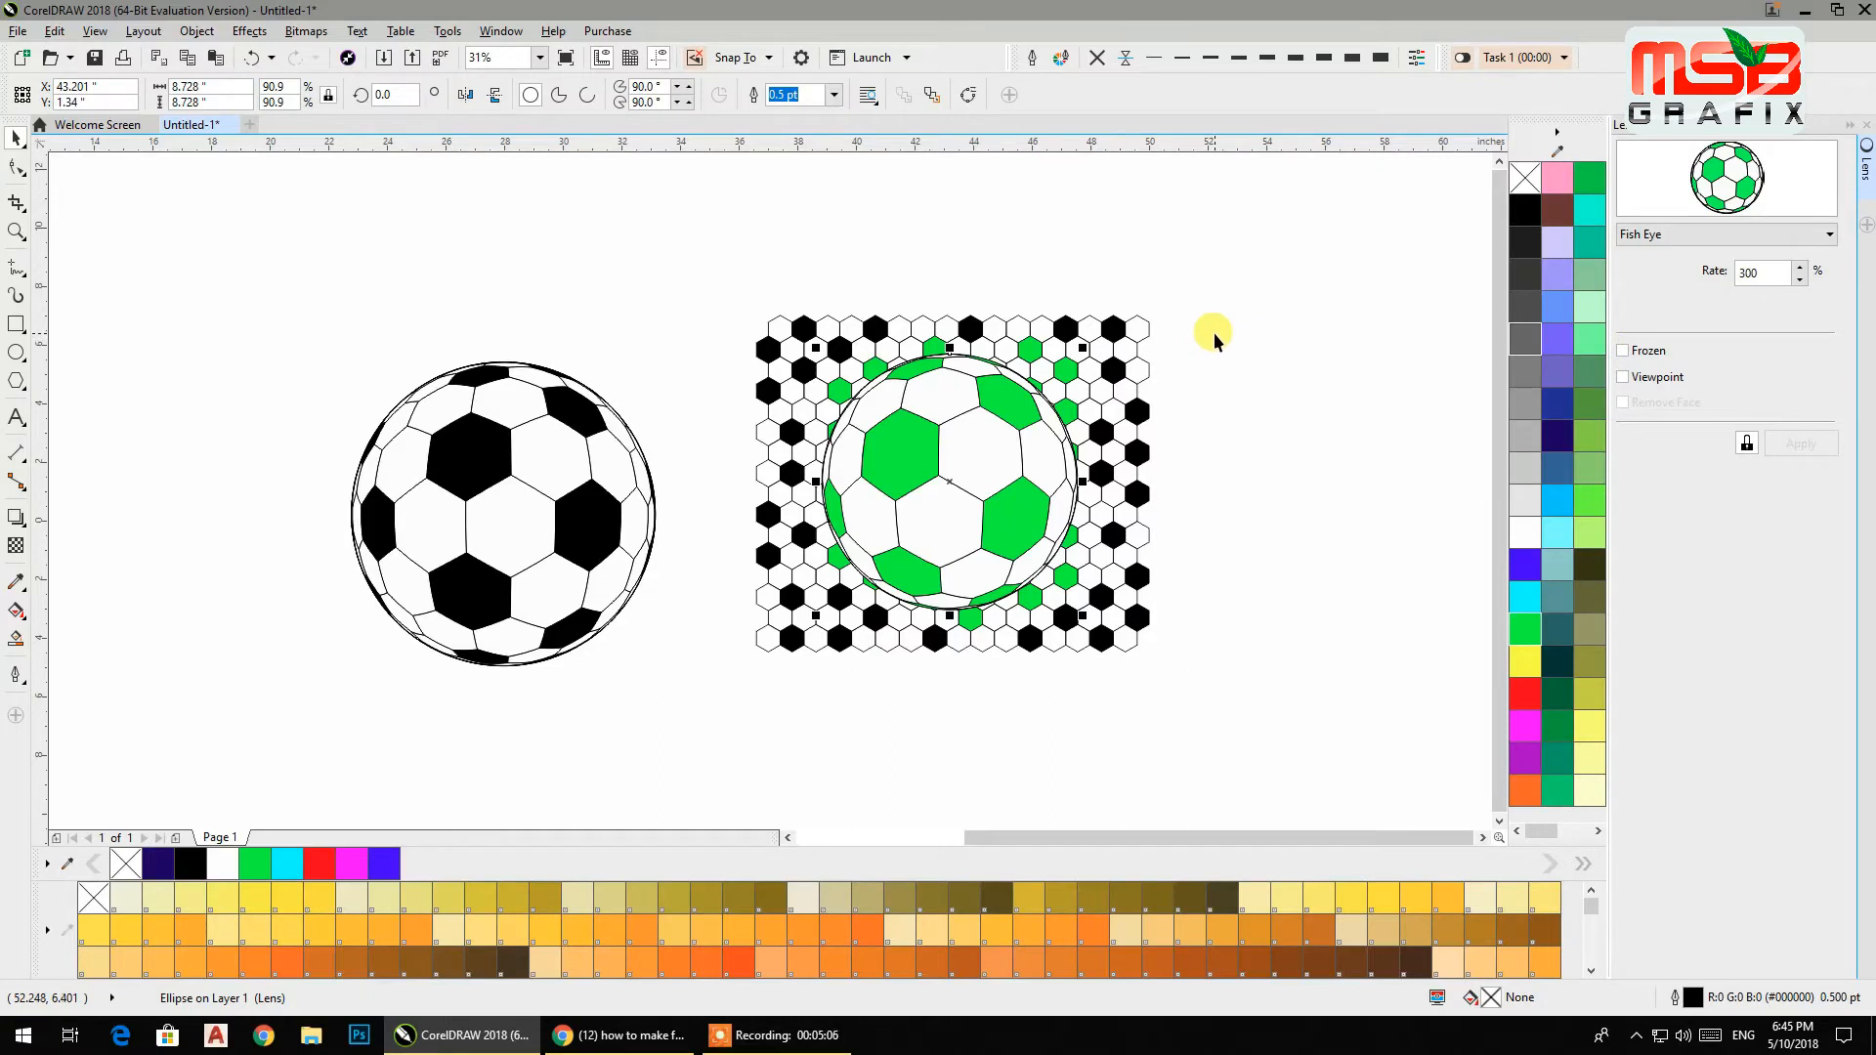
Adjust the lens position, freeze it, and move the frozen green soccer ball to the upper left corner.
drag(971, 453, 1011, 469)
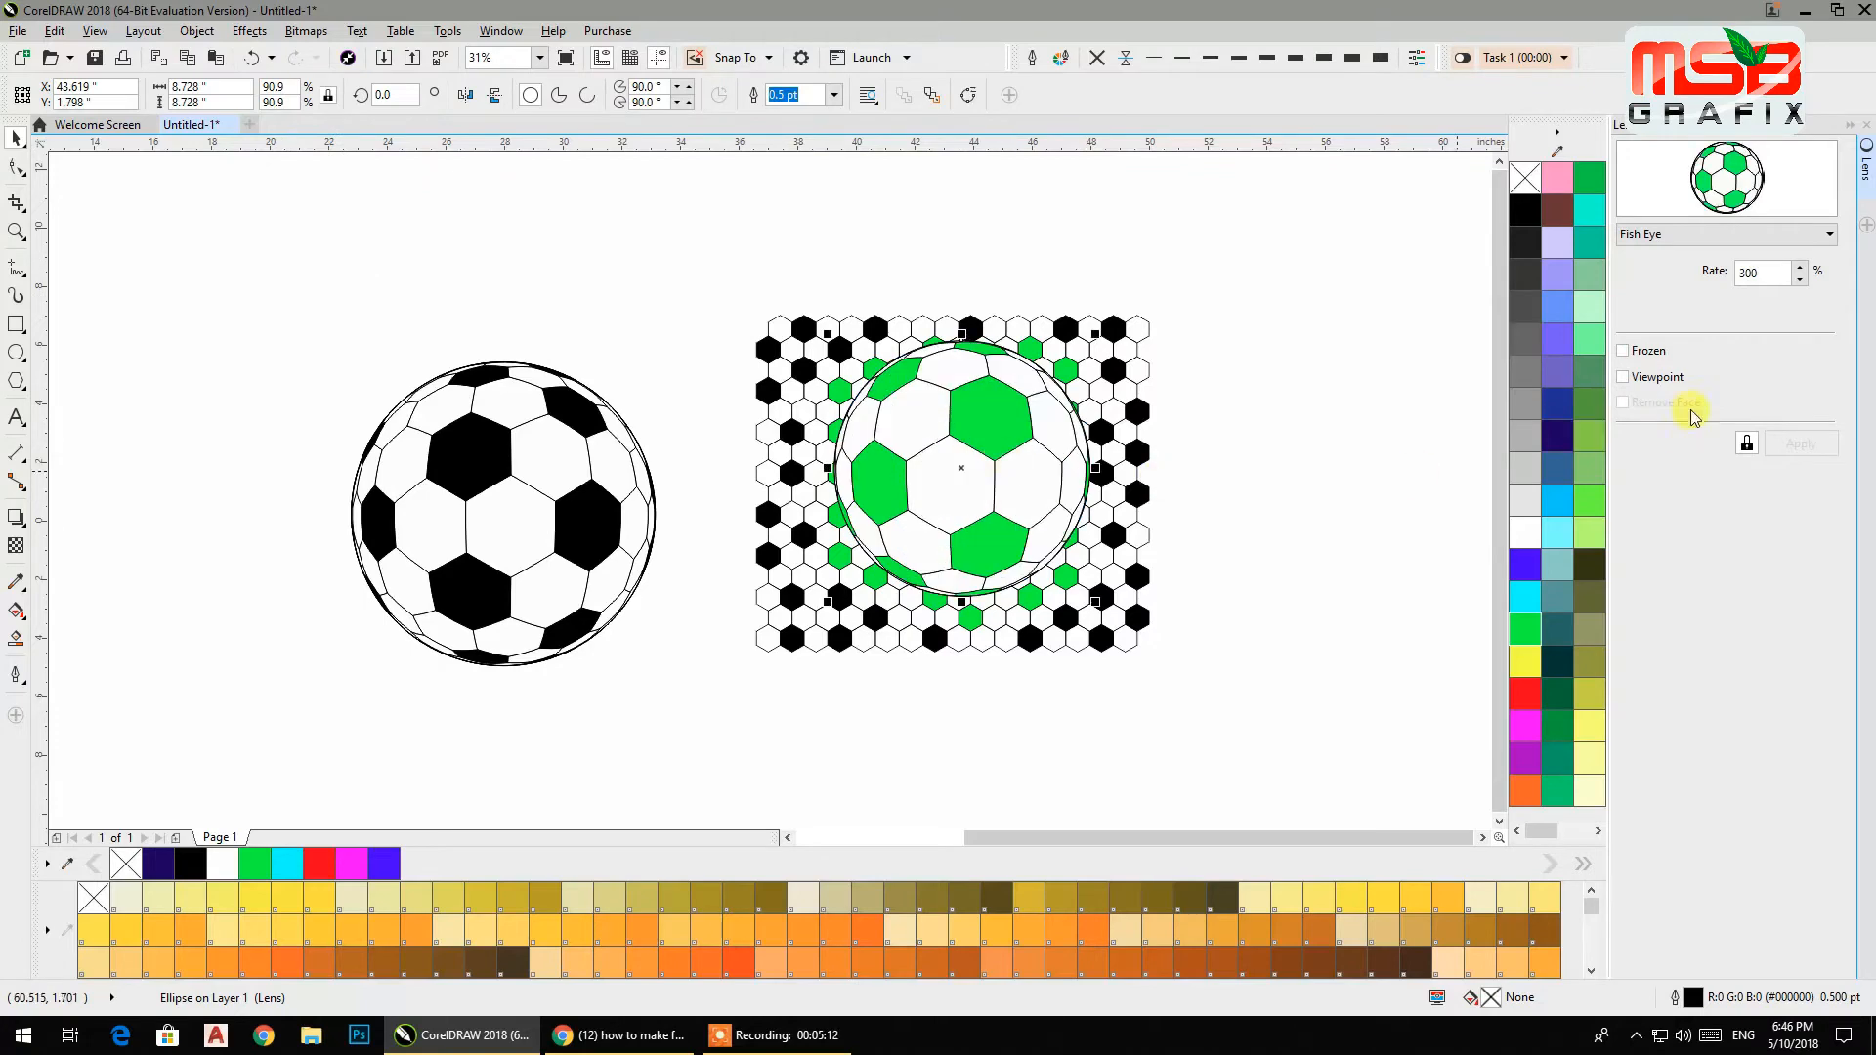
click(1623, 350)
drag(971, 410, 203, 256)
click(434, 281)
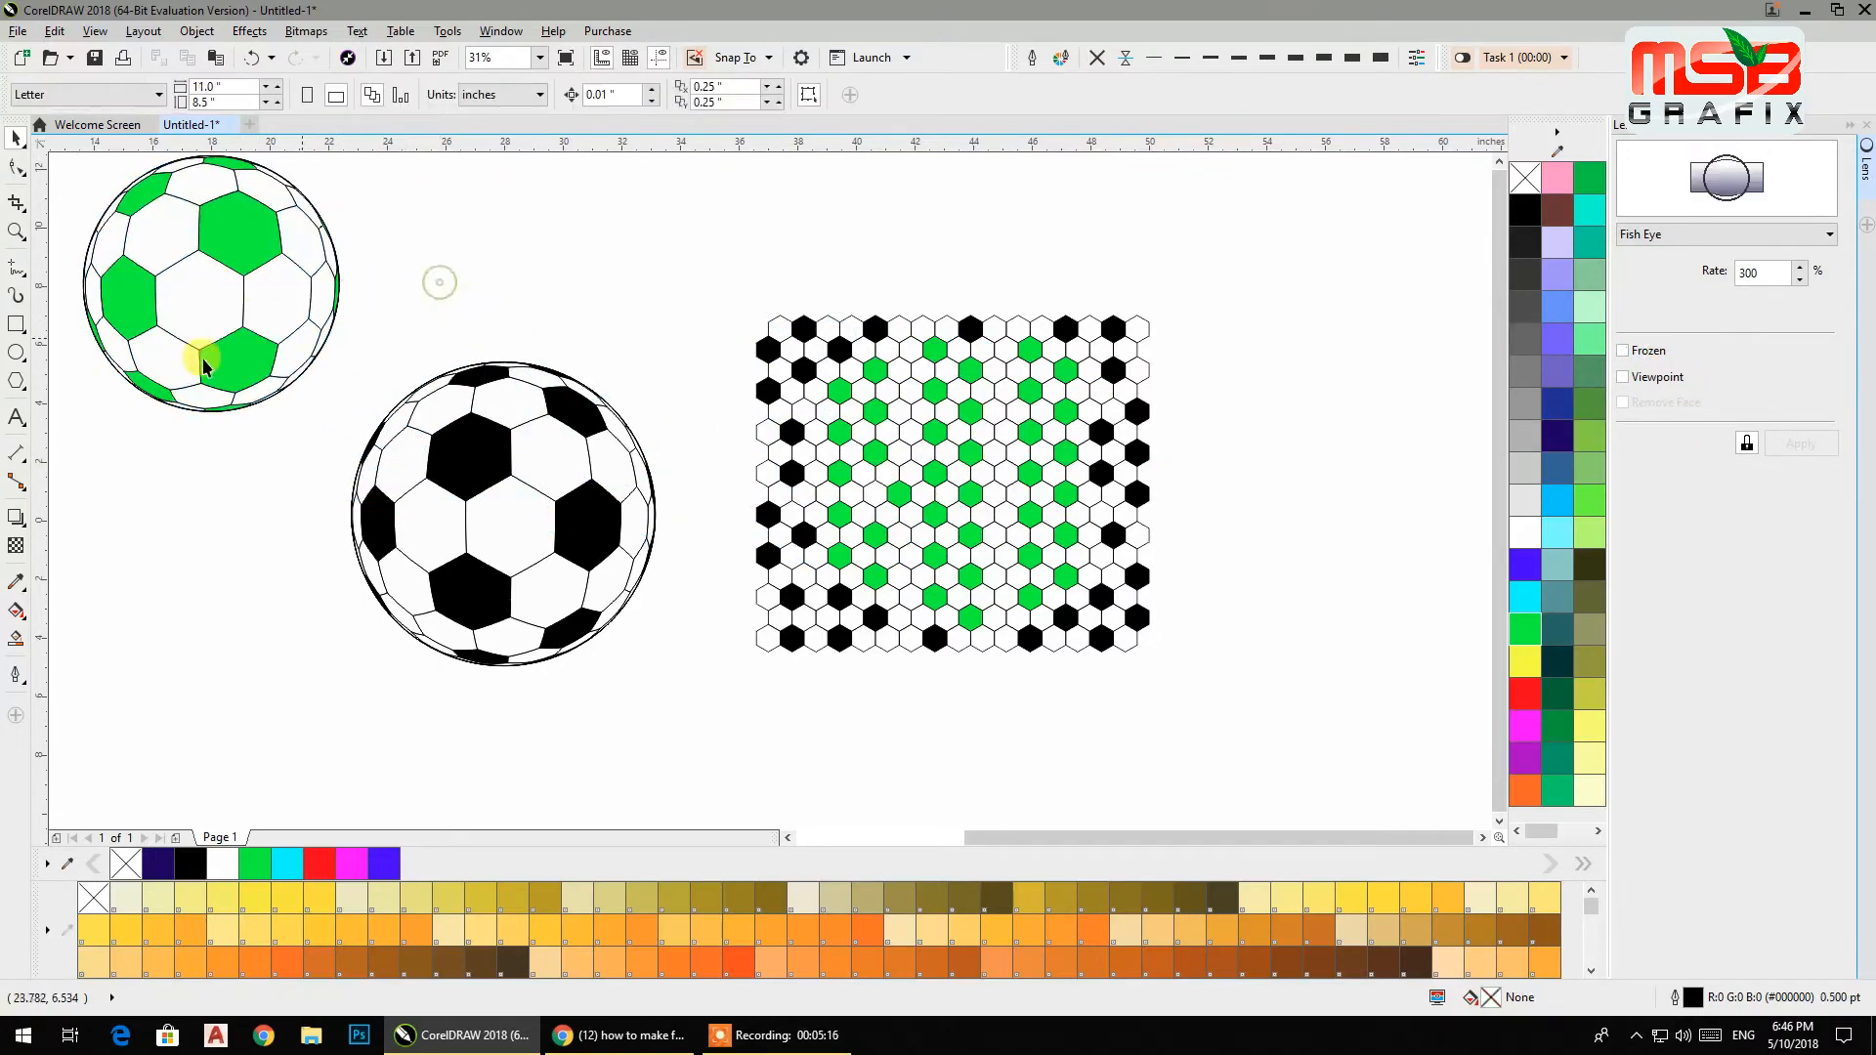
Draw a hexagon about 9 inches tall and move it over the middle of the pattern.
click(17, 381)
drag(529, 204, 766, 398)
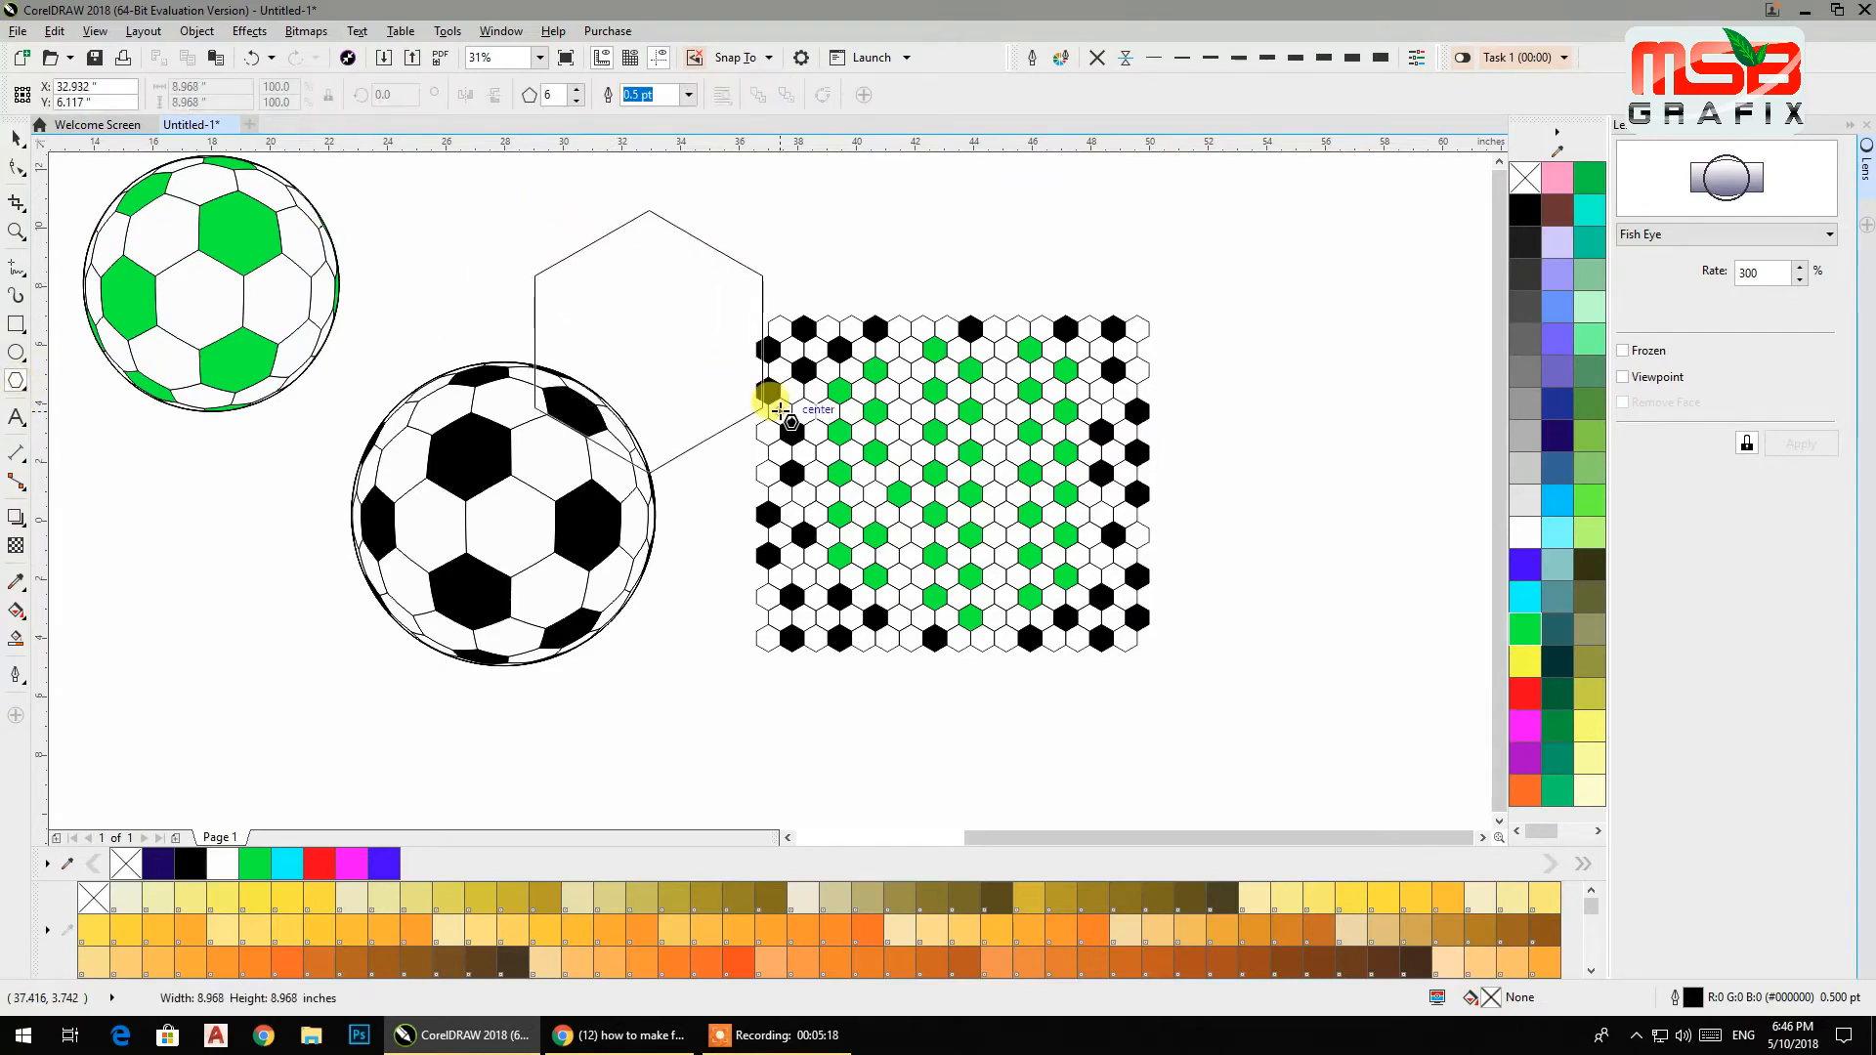
drag(647, 340, 962, 496)
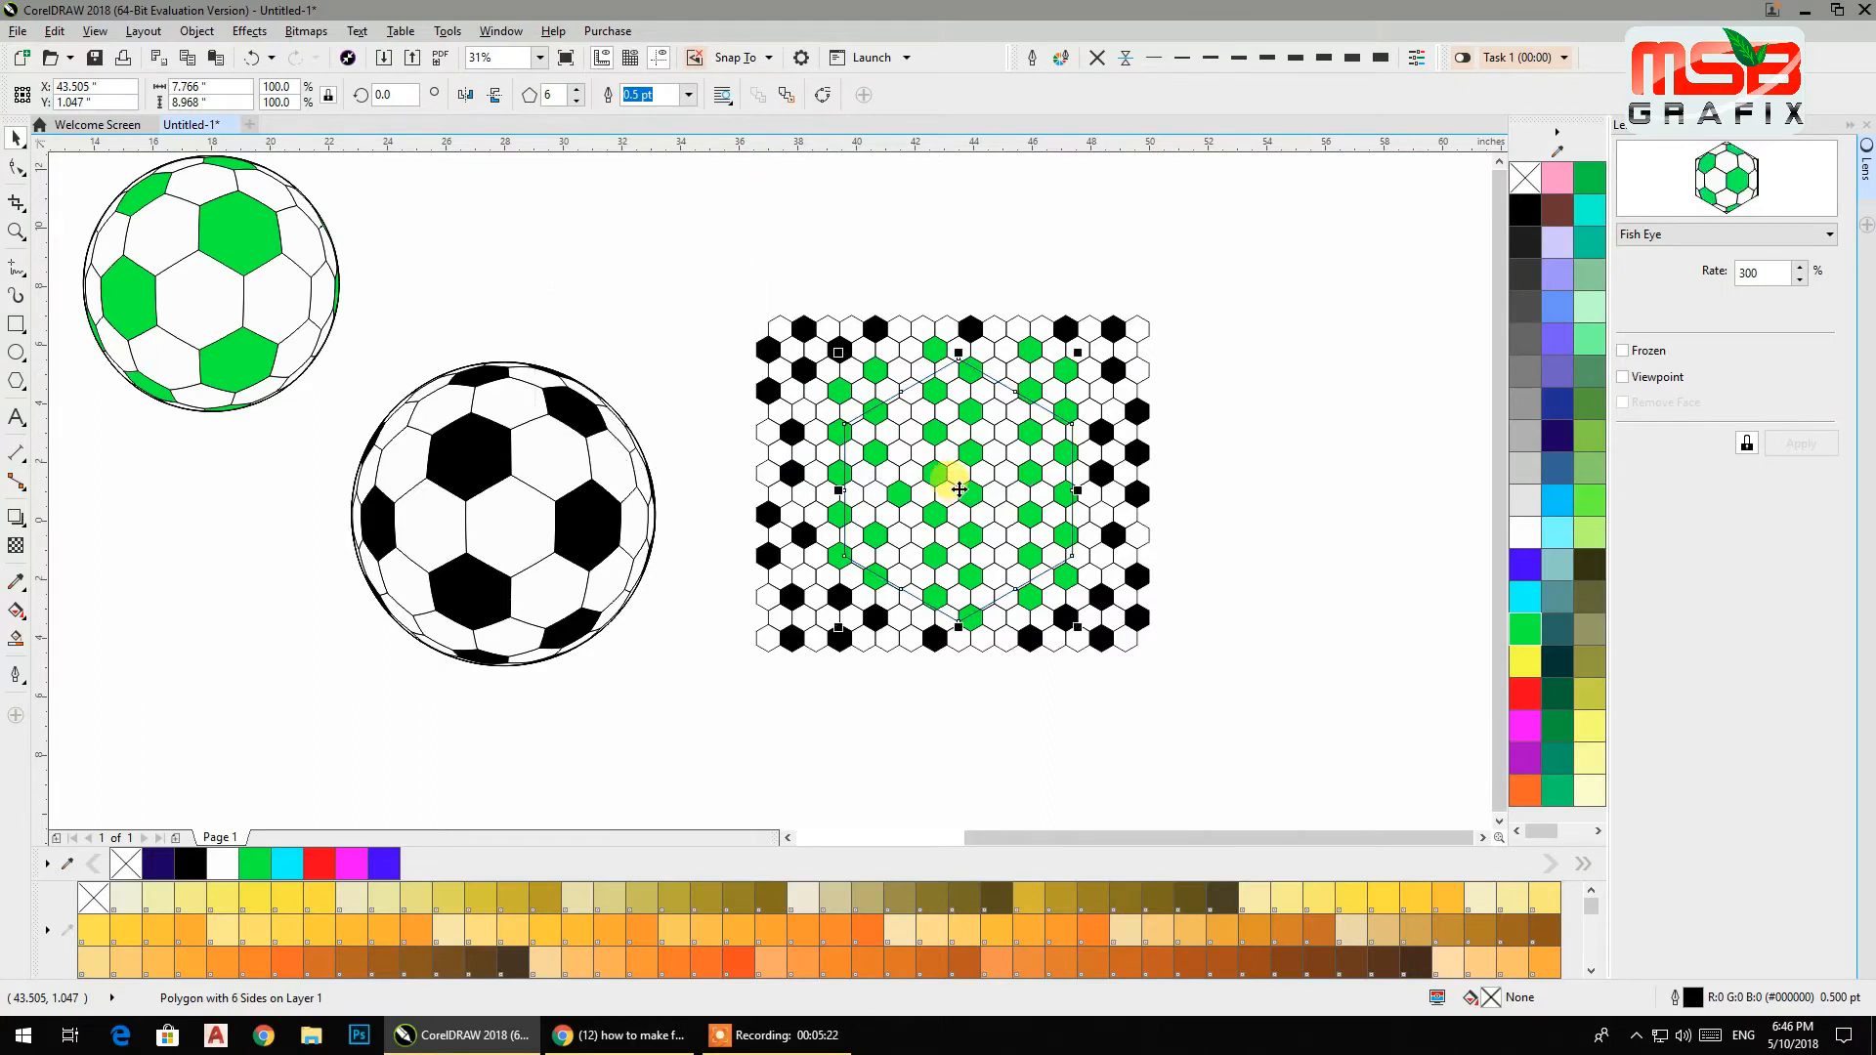
Apply a Fish Eye lens to the hexagon and adjust its position over the pattern.
click(1674, 235)
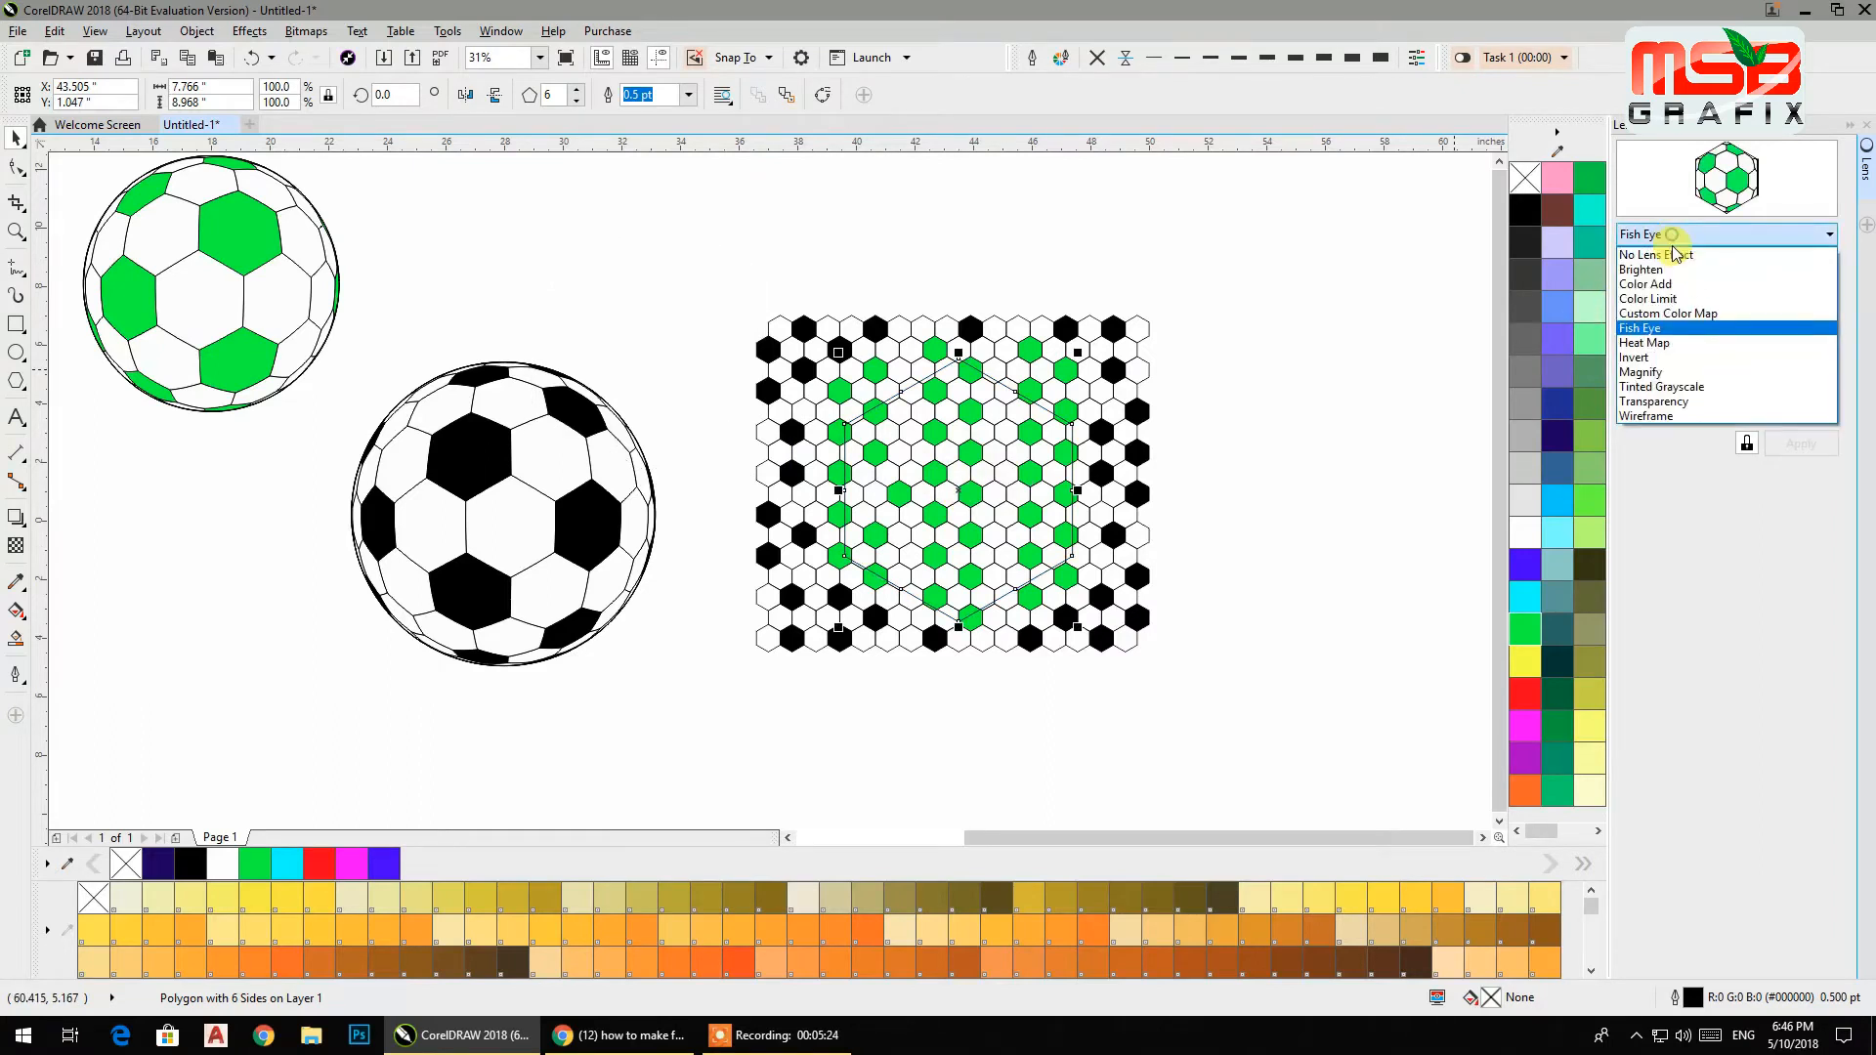
click(1651, 322)
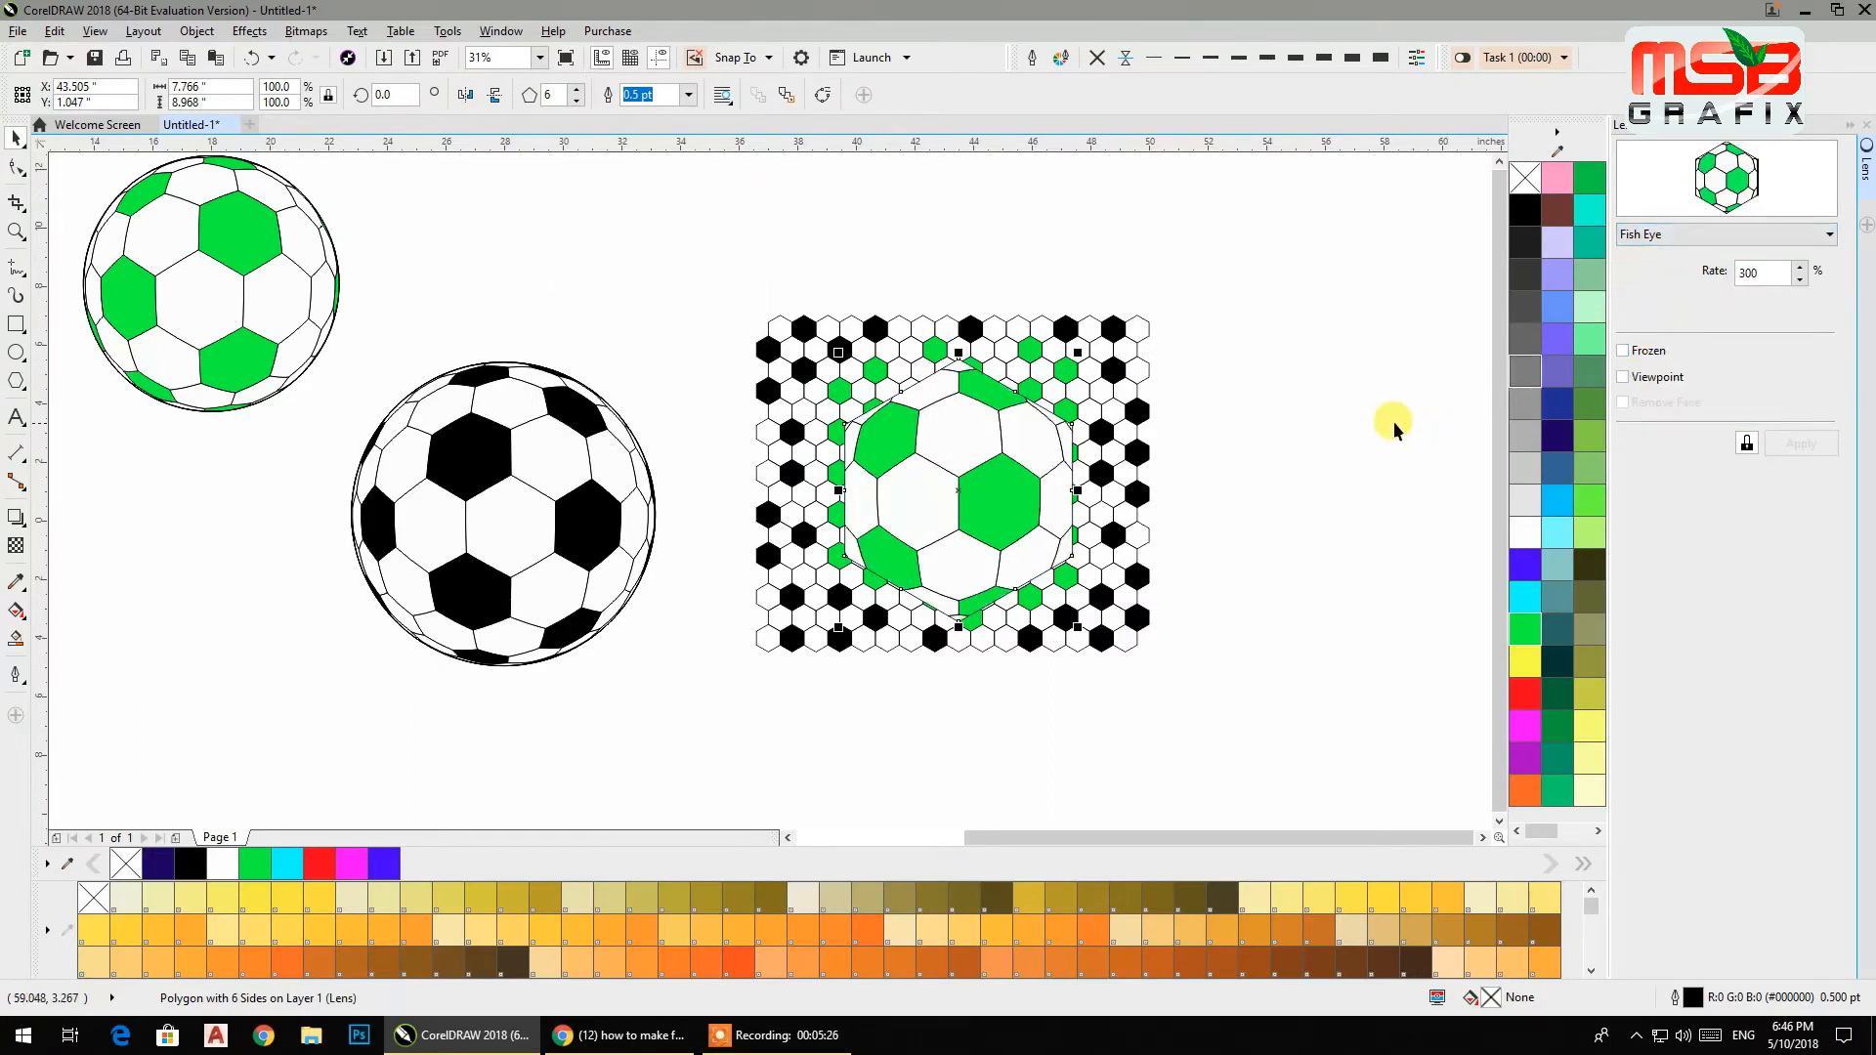
mouse_move(996, 475)
mouse_down()
mouse_move(993, 495)
mouse_move(1323, 402)
mouse_move(959, 469)
mouse_move(965, 487)
mouse_up()
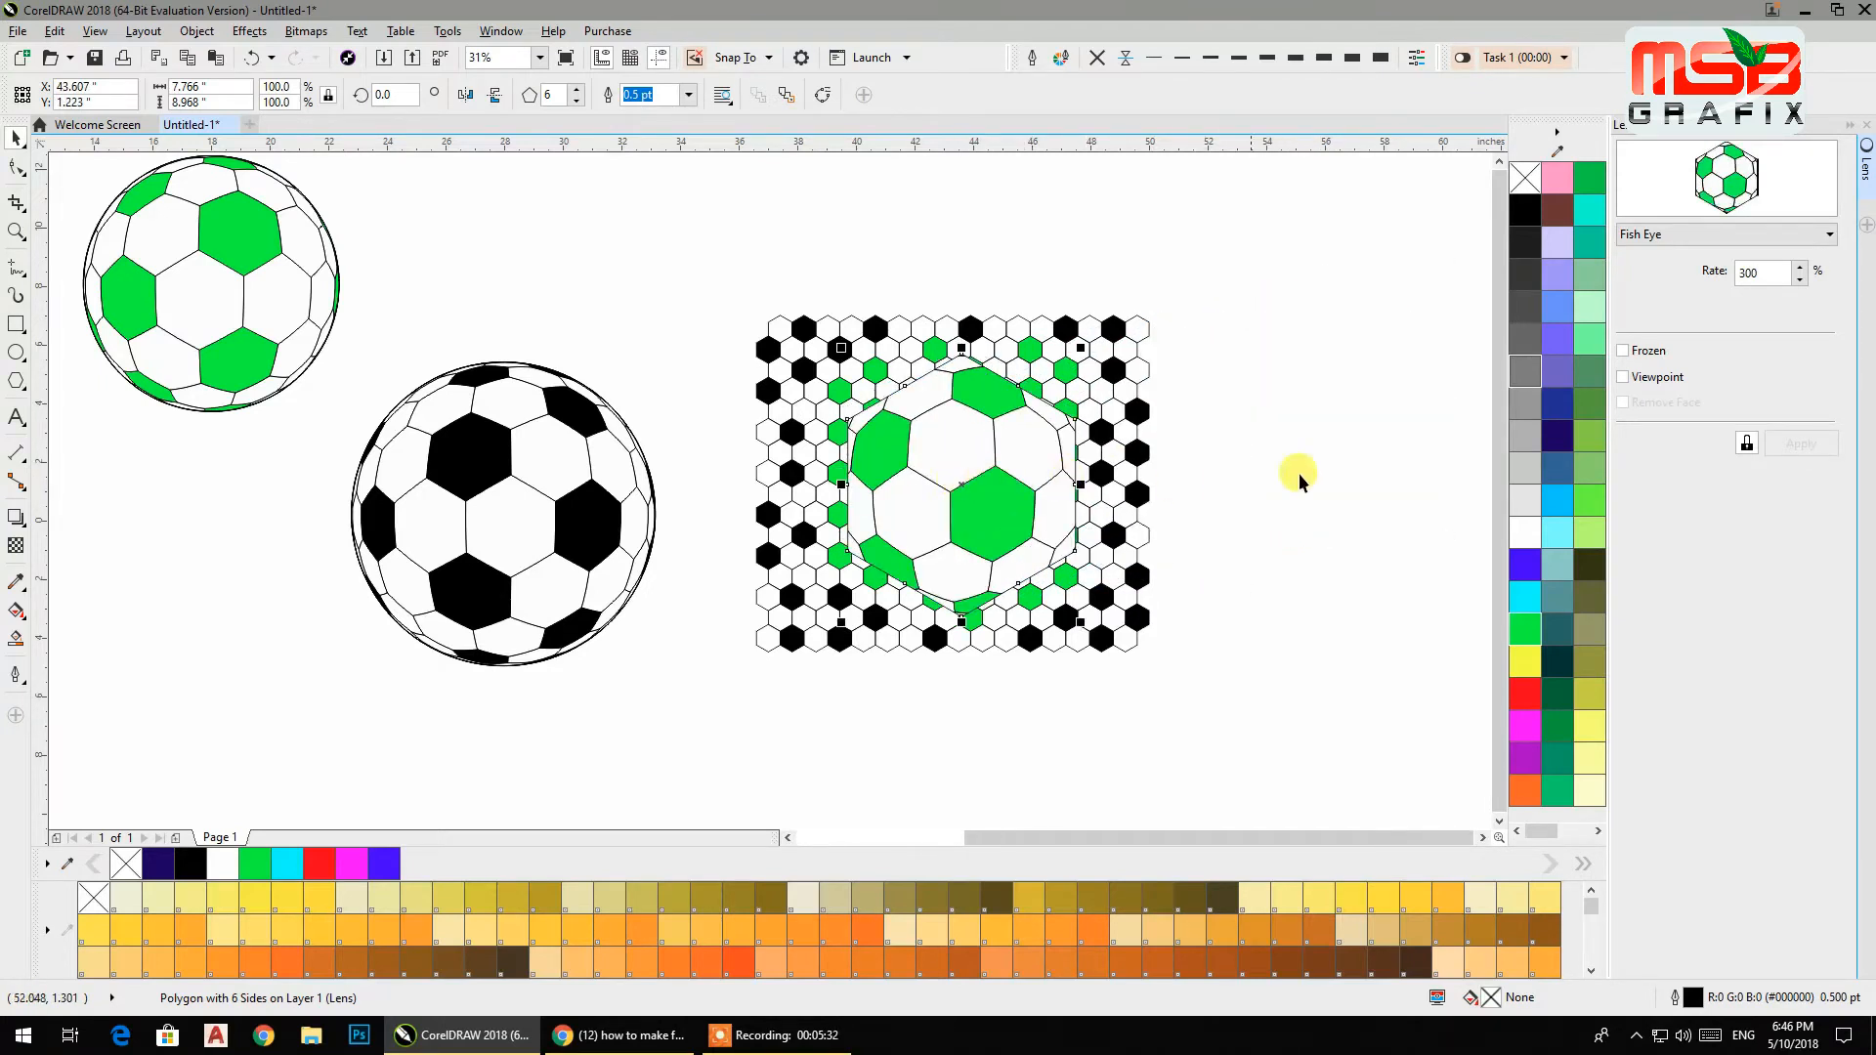
Freeze the hexagon's lens and move the frozen hexagonal ball to the right of the pattern.
click(1624, 351)
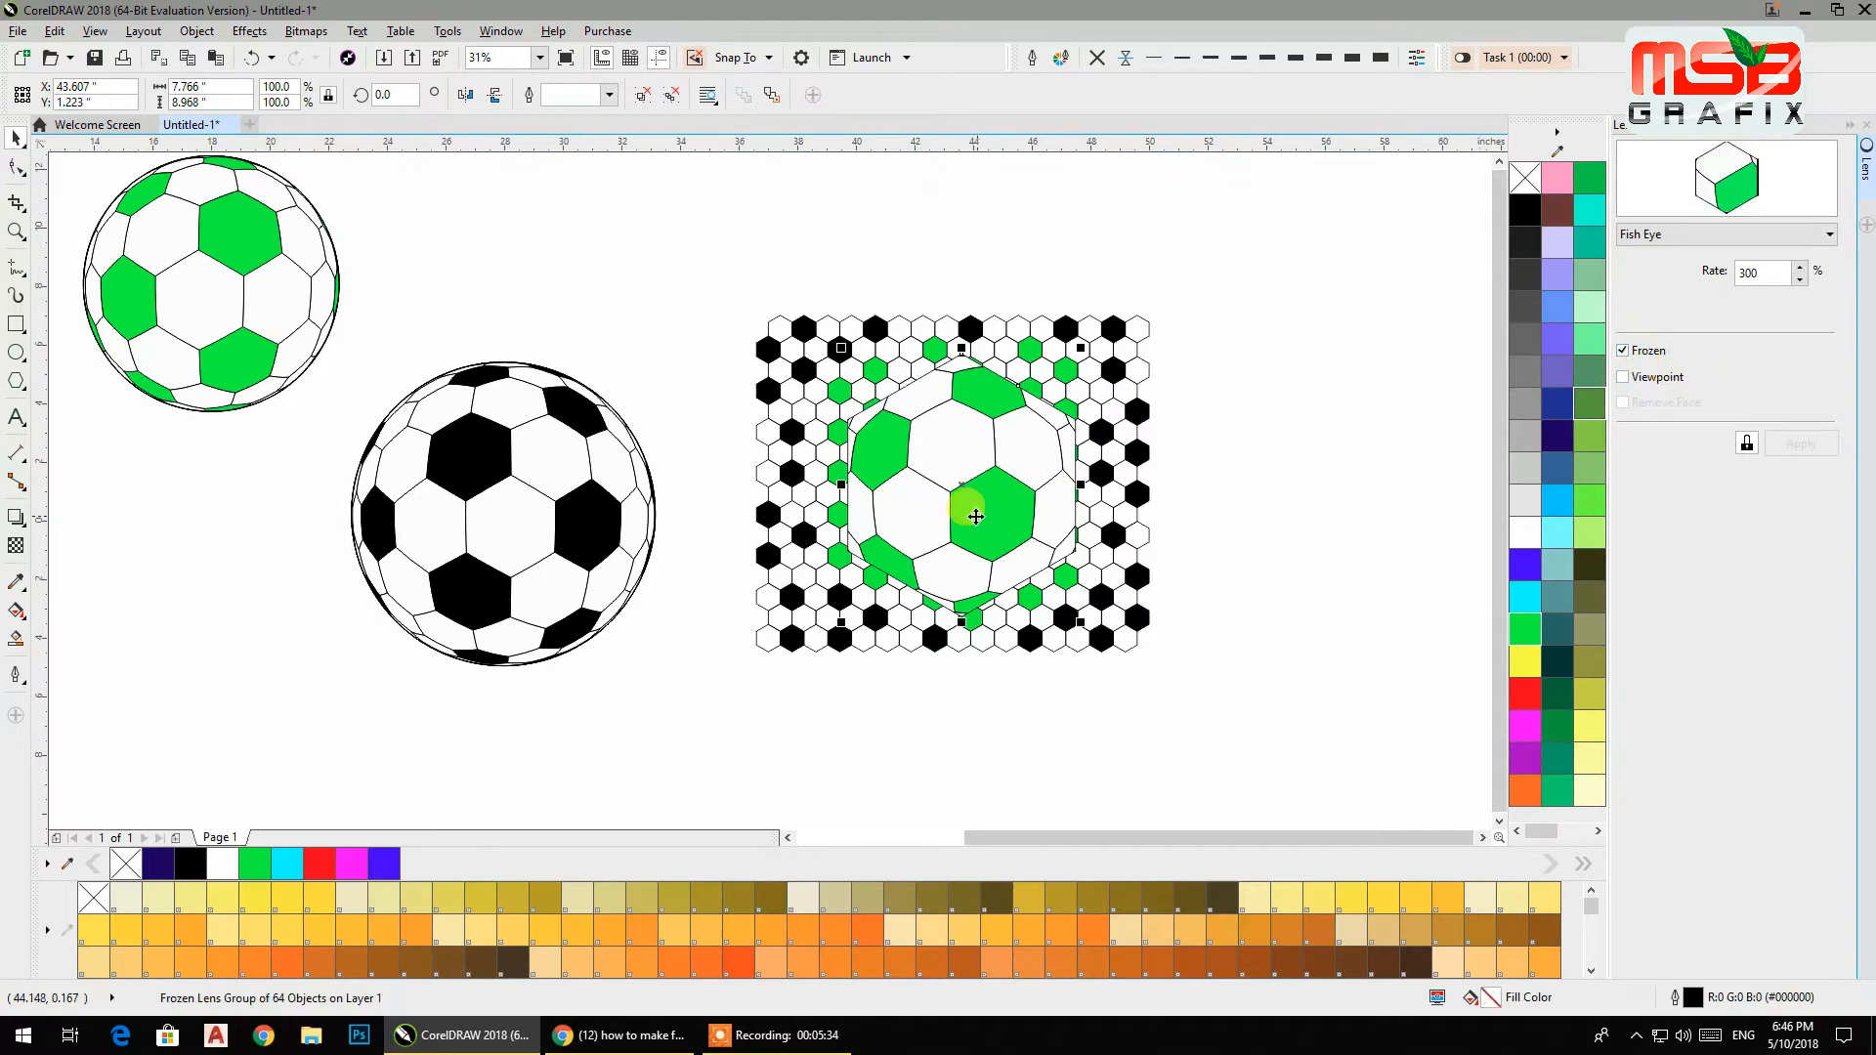
drag(964, 486, 1347, 328)
click(1312, 507)
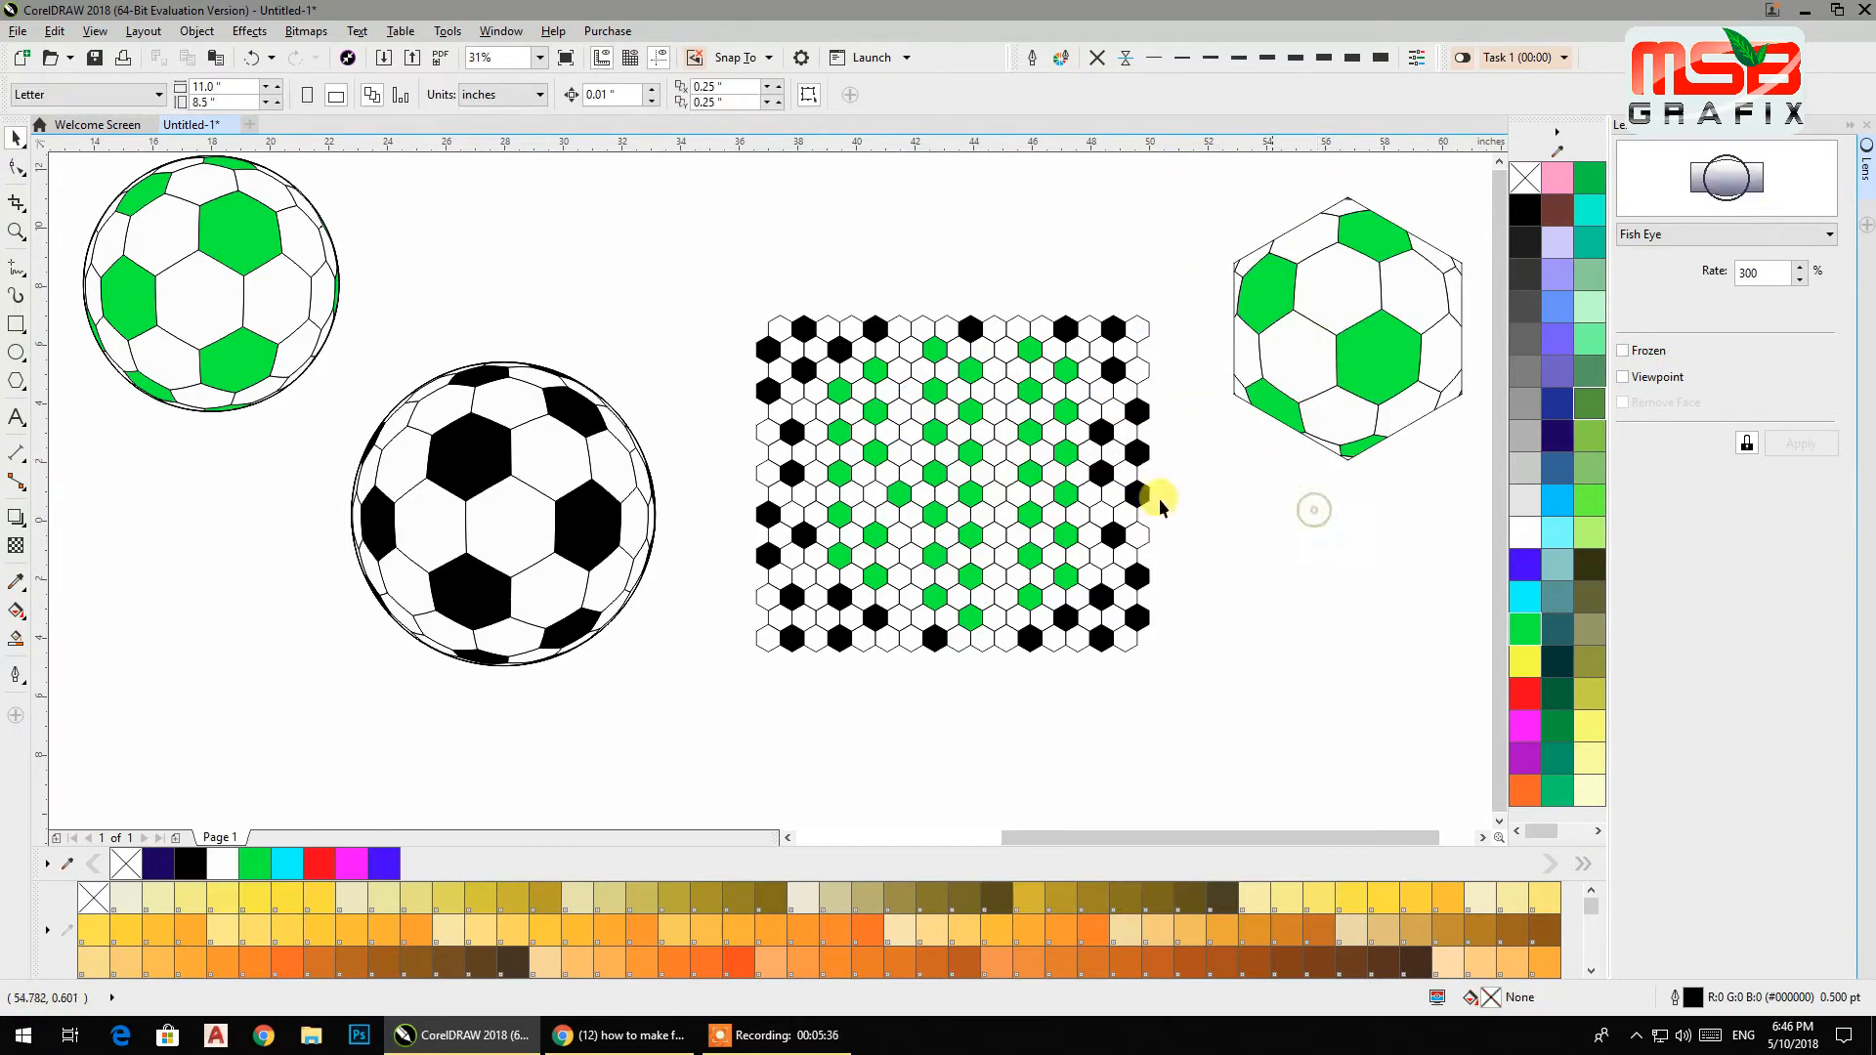
Draw an explosion-style perfect shape about 8.2 inches across above the pattern.
click(27, 337)
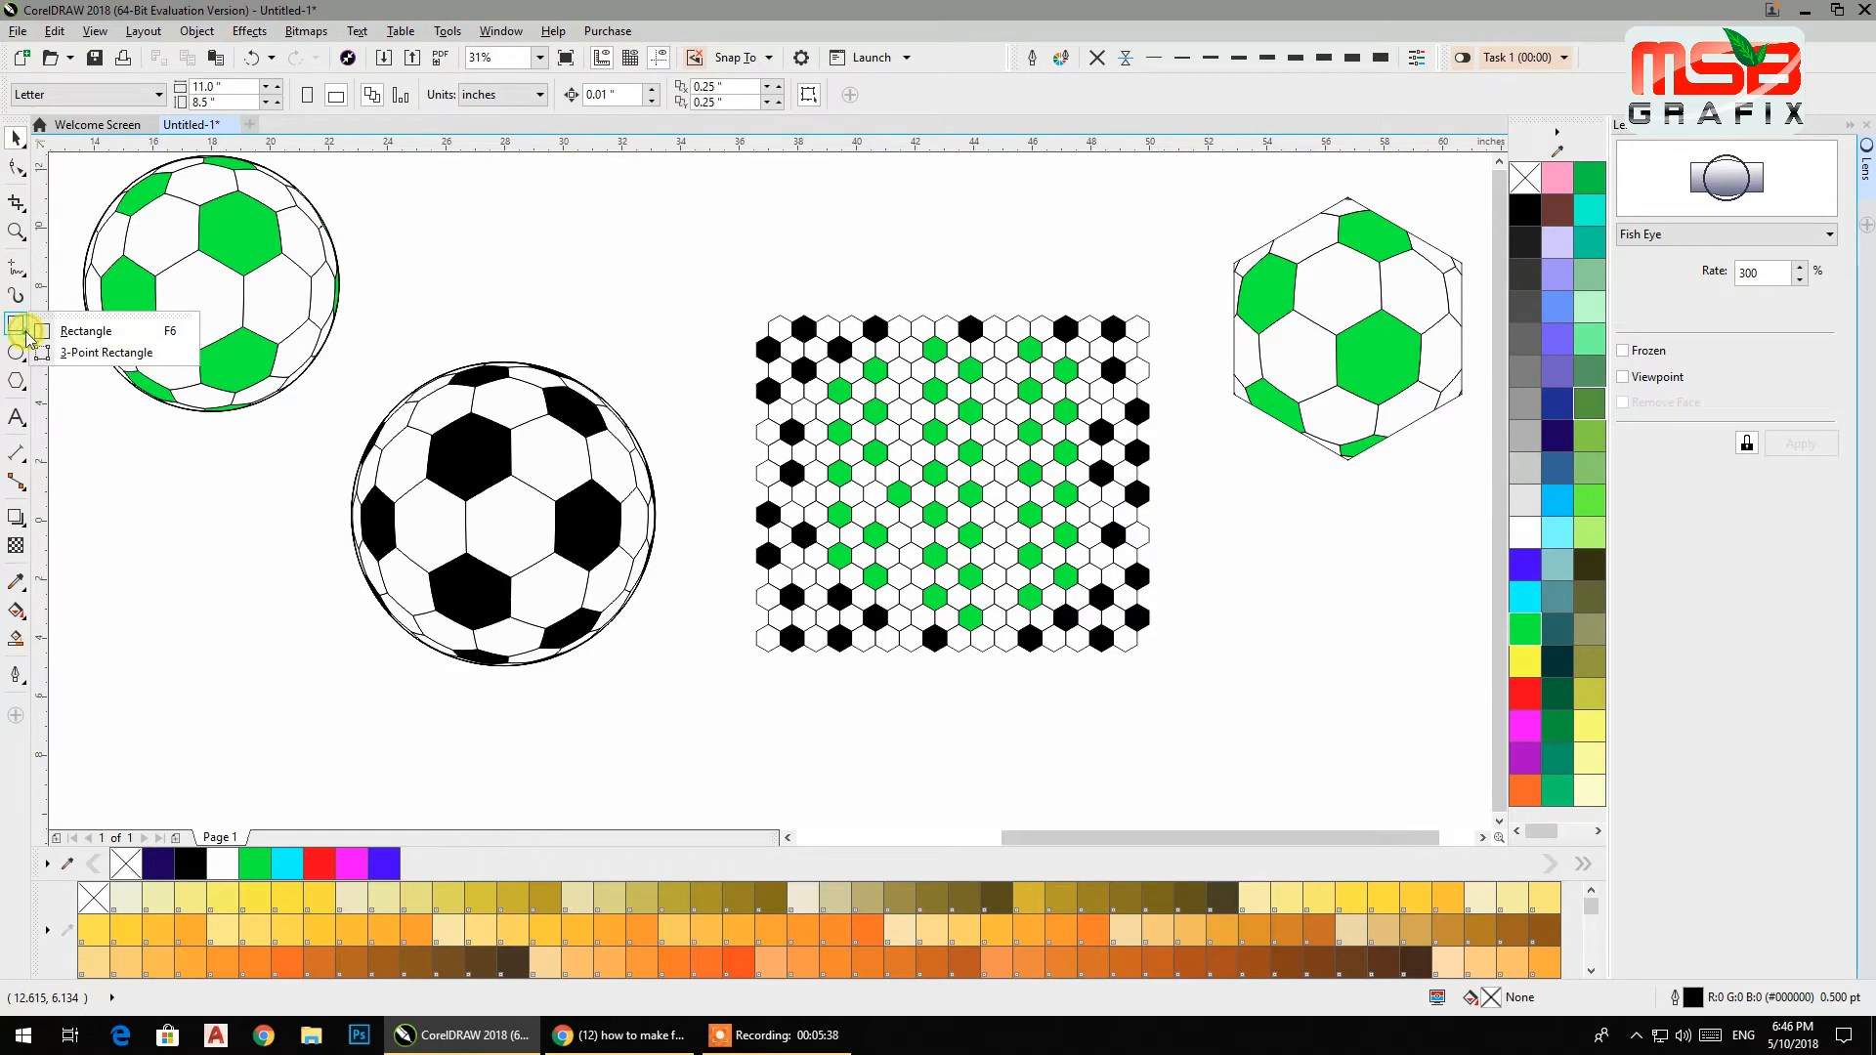
mouse_move(21, 420)
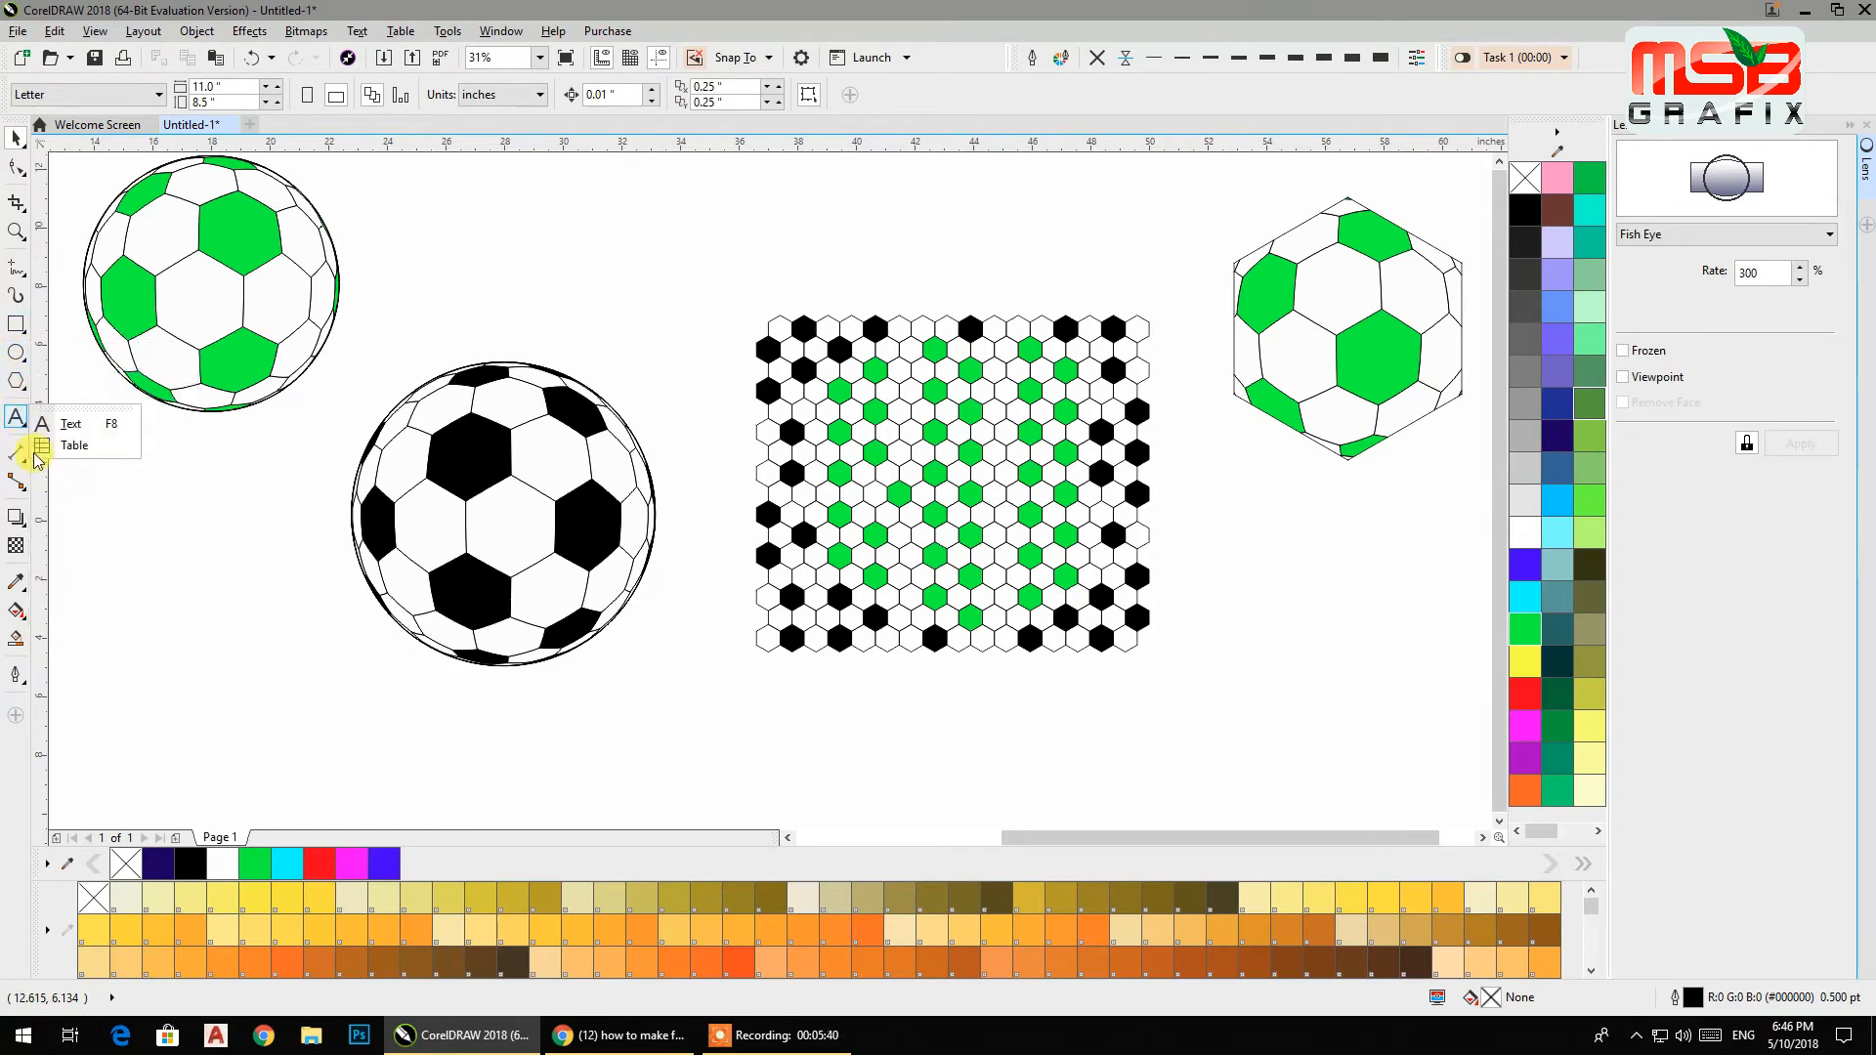
mouse_move(16, 381)
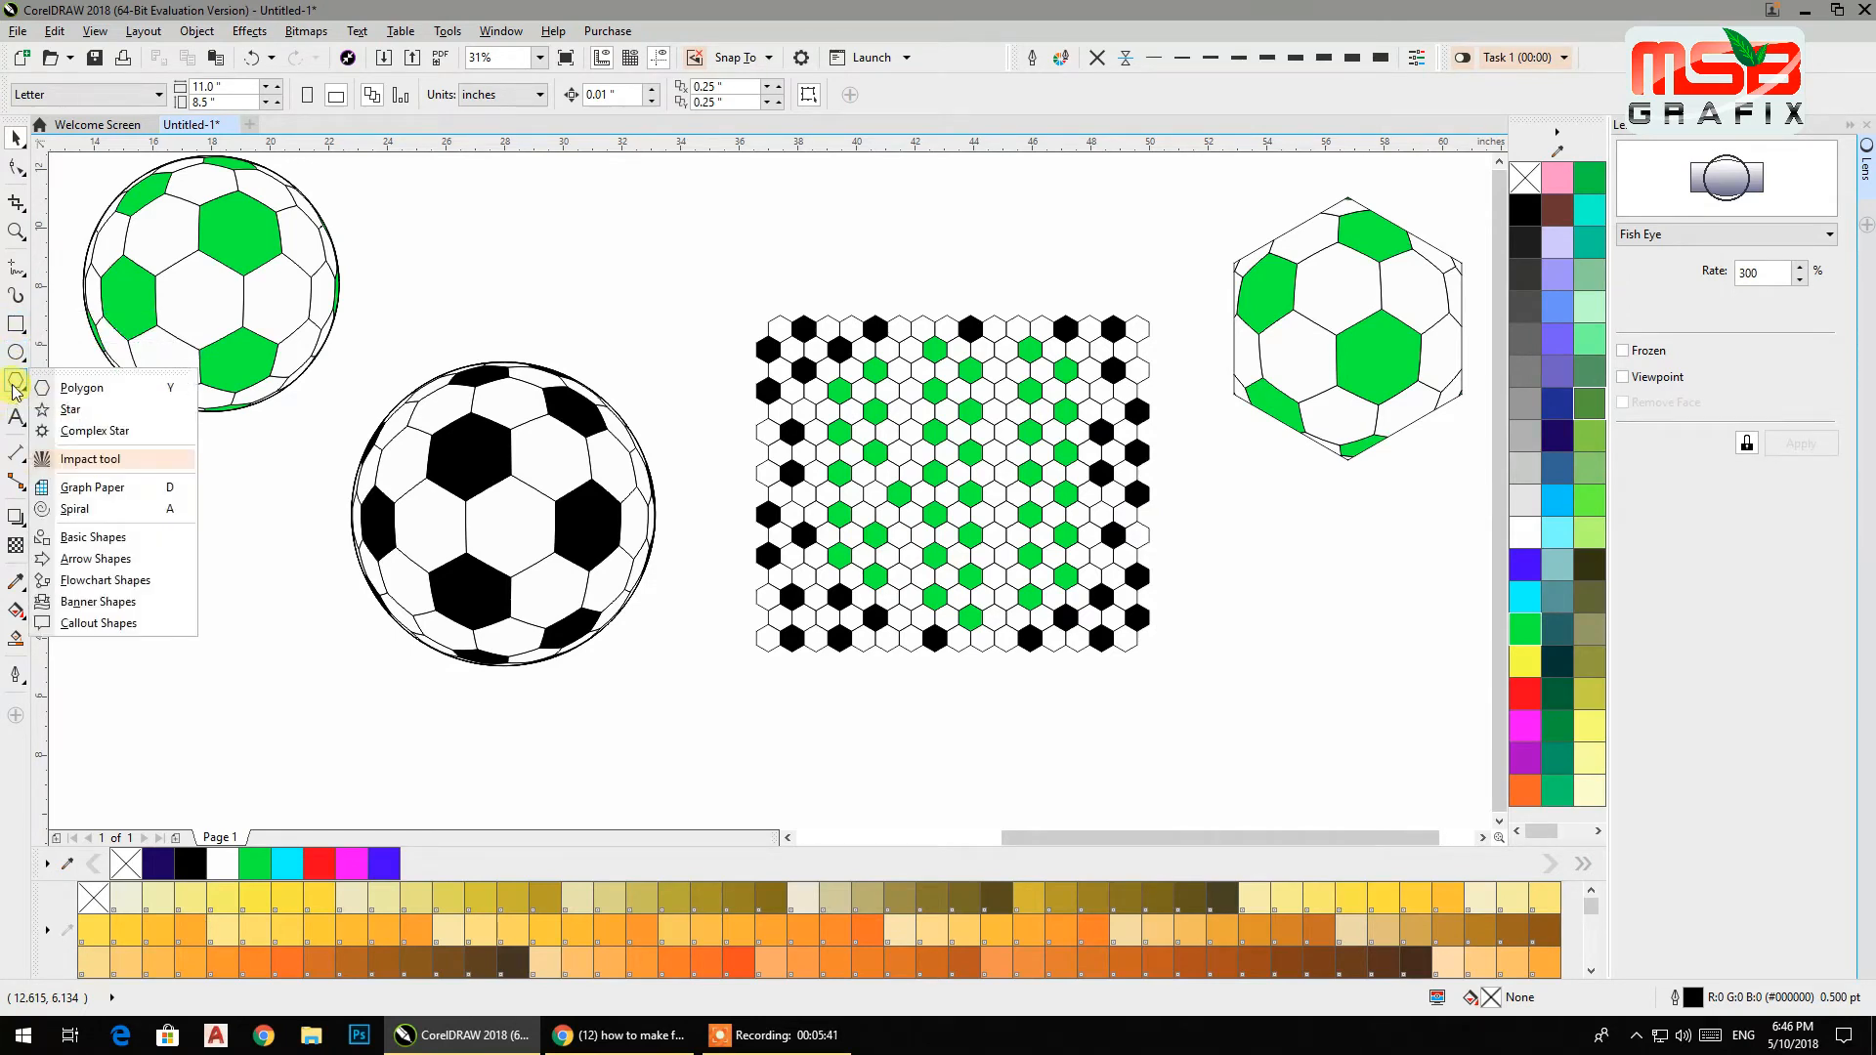
click(65, 542)
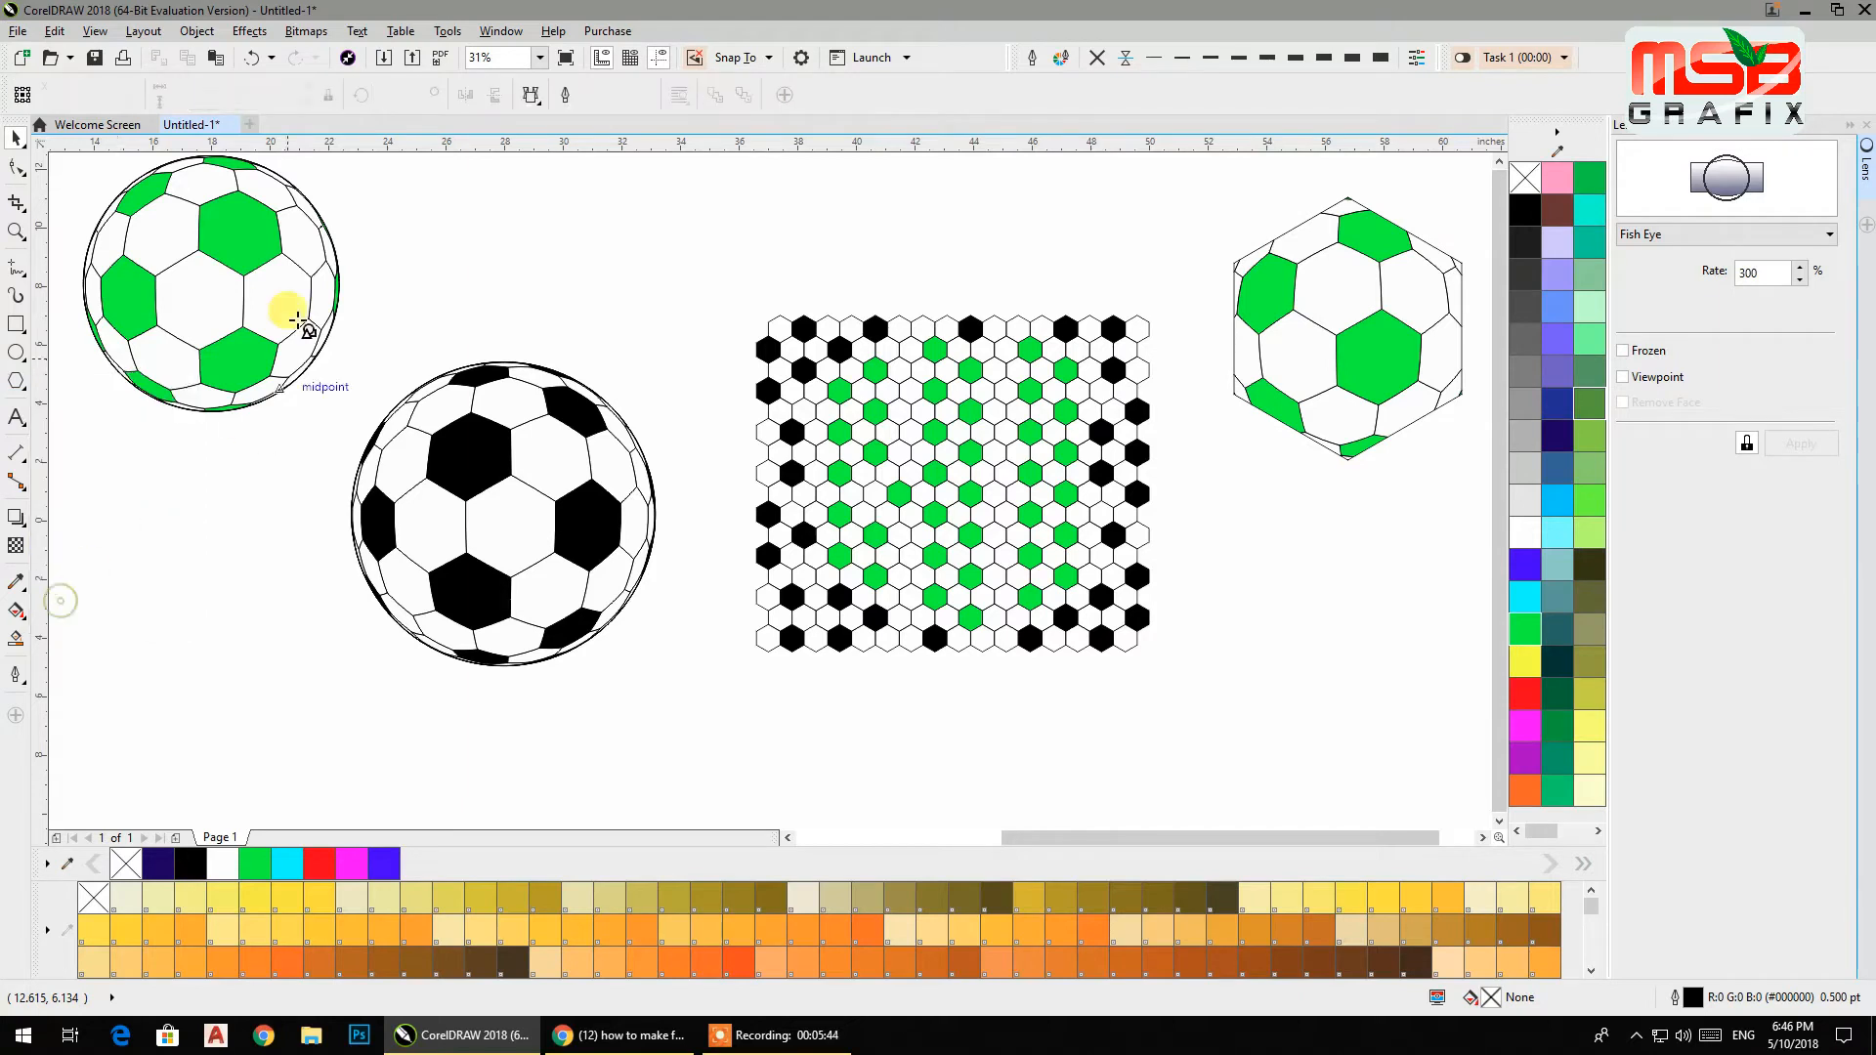
click(535, 97)
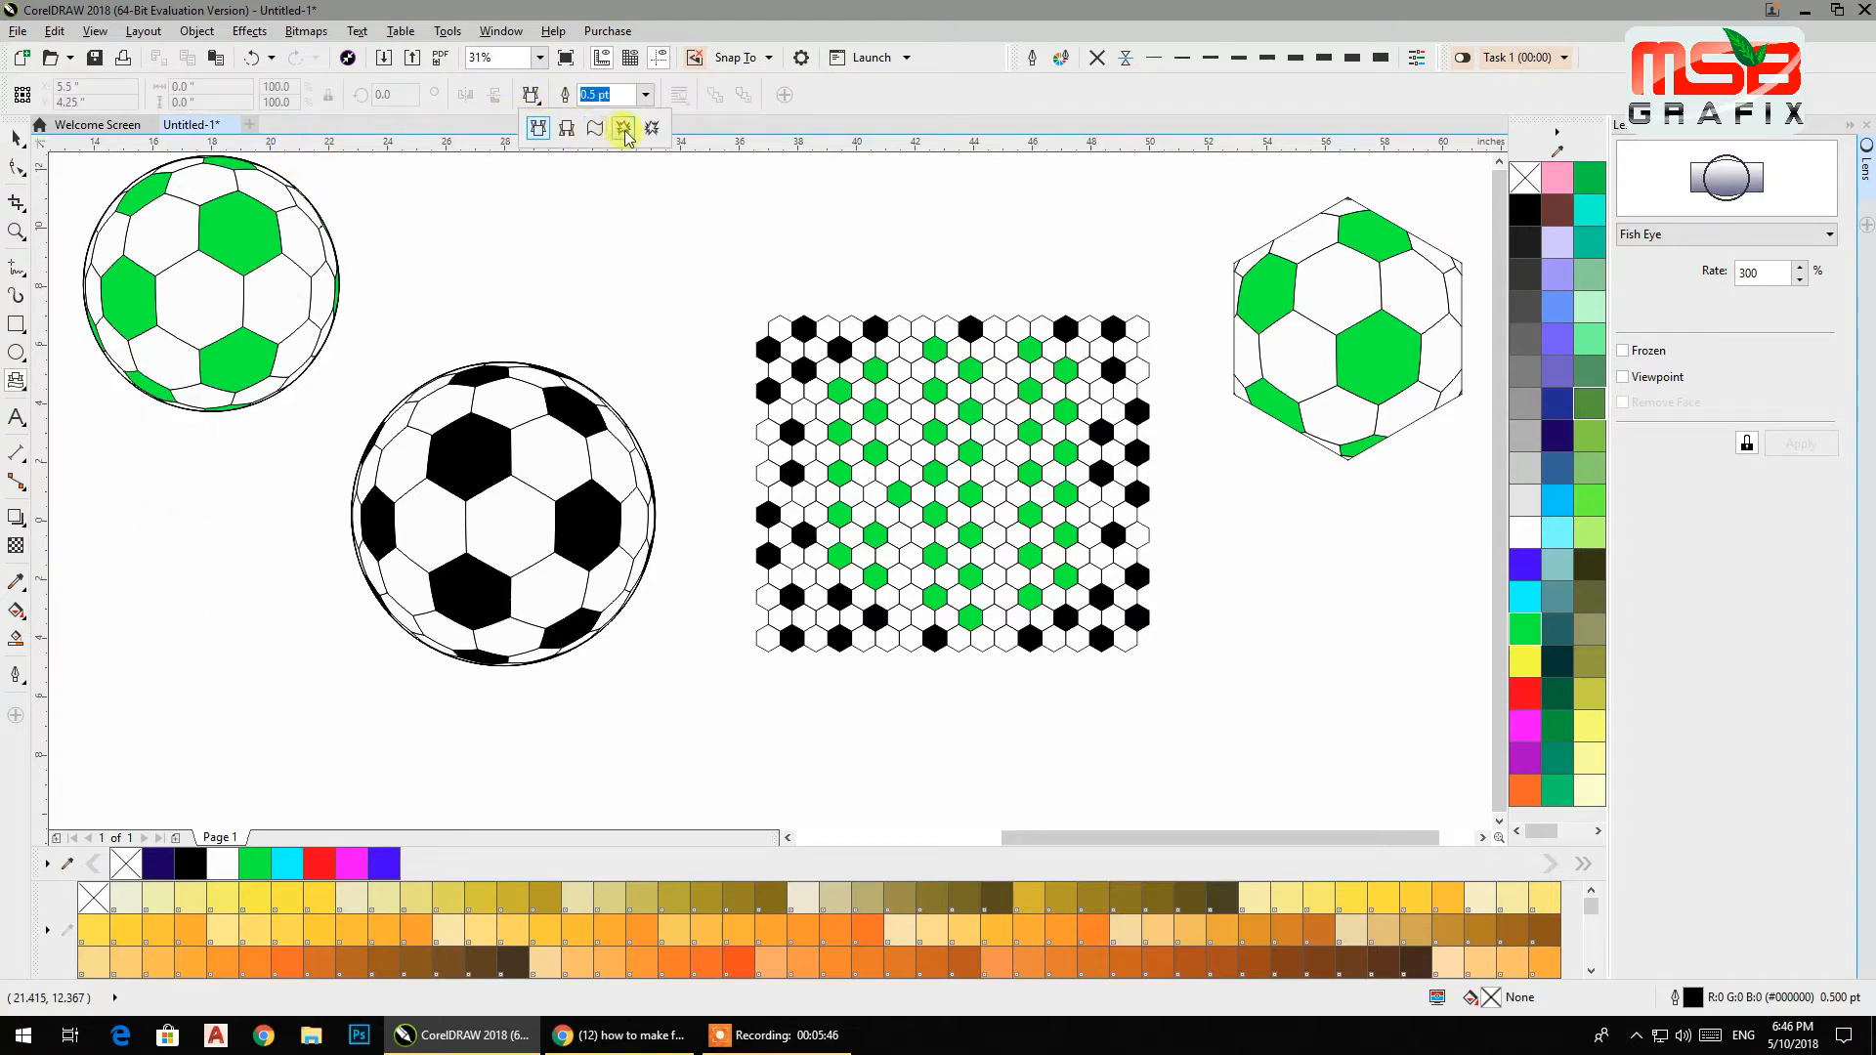
click(624, 129)
drag(641, 195, 893, 445)
Move the burst shape over the pattern and freeze its Fish Eye lens.
click(16, 138)
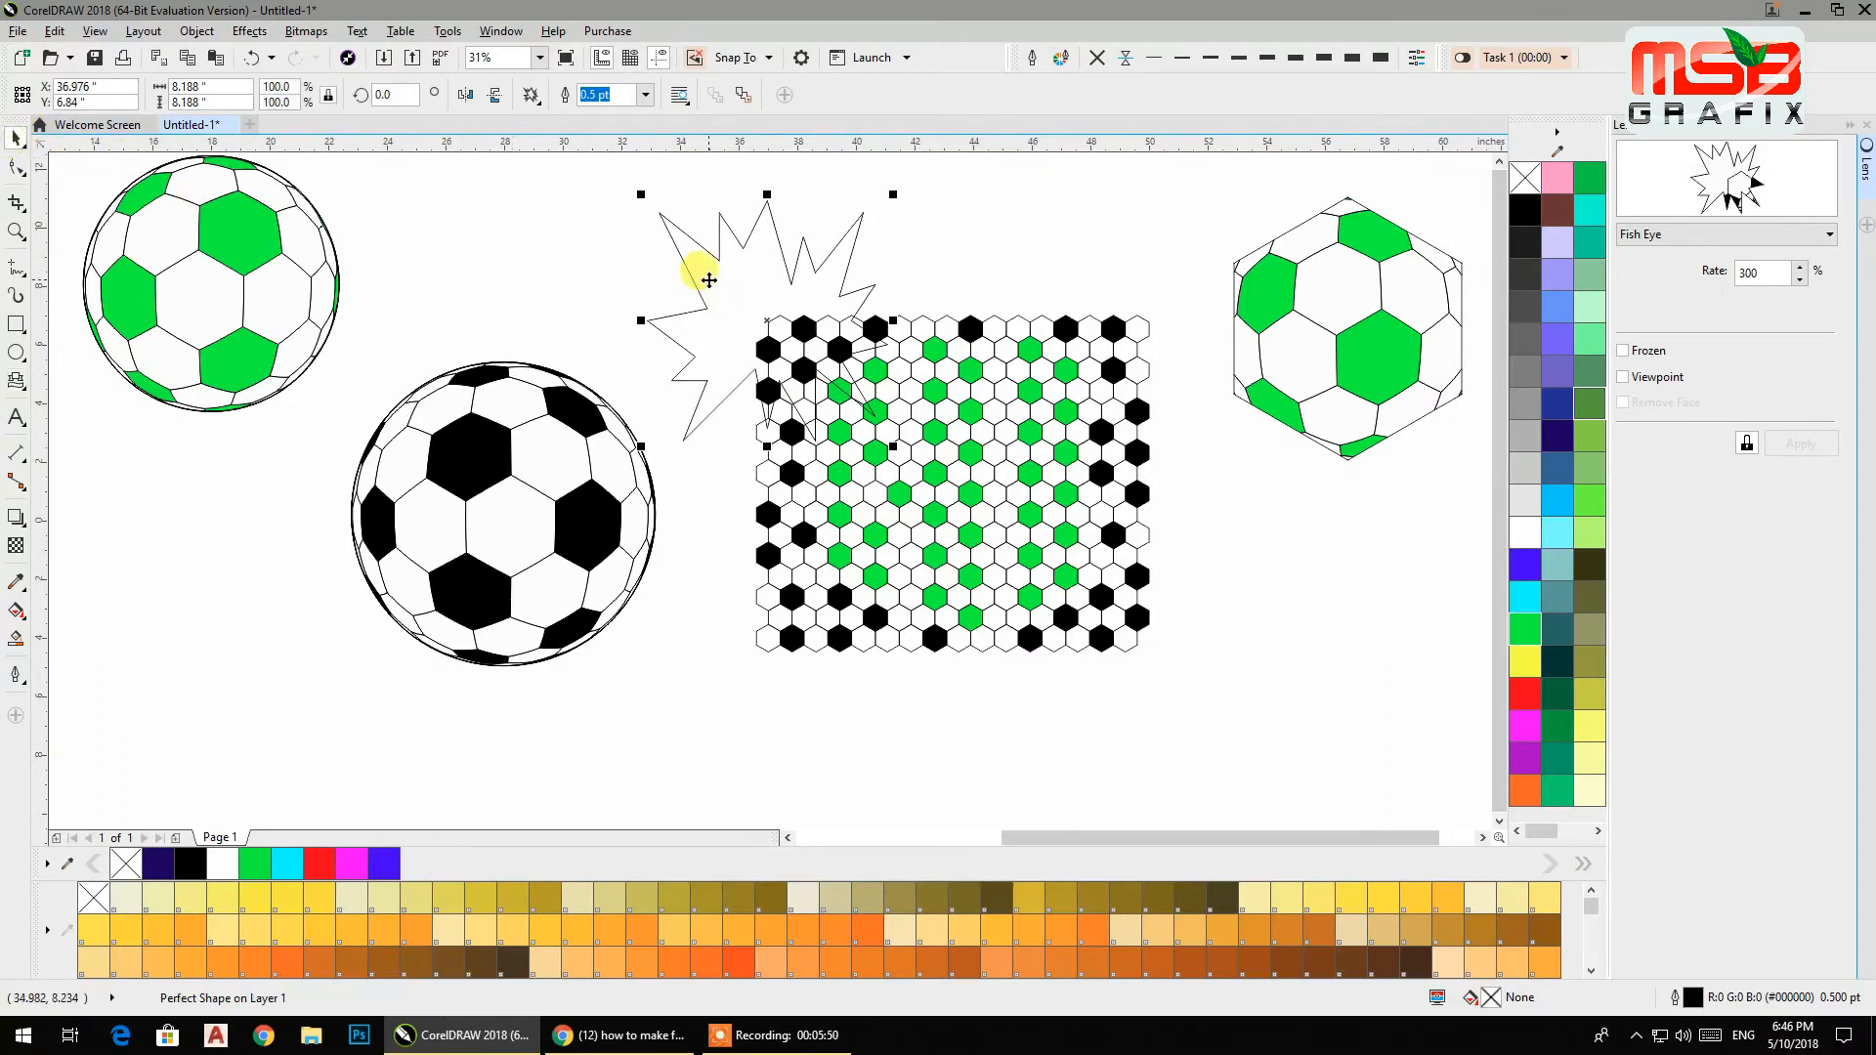
drag(700, 276, 902, 437)
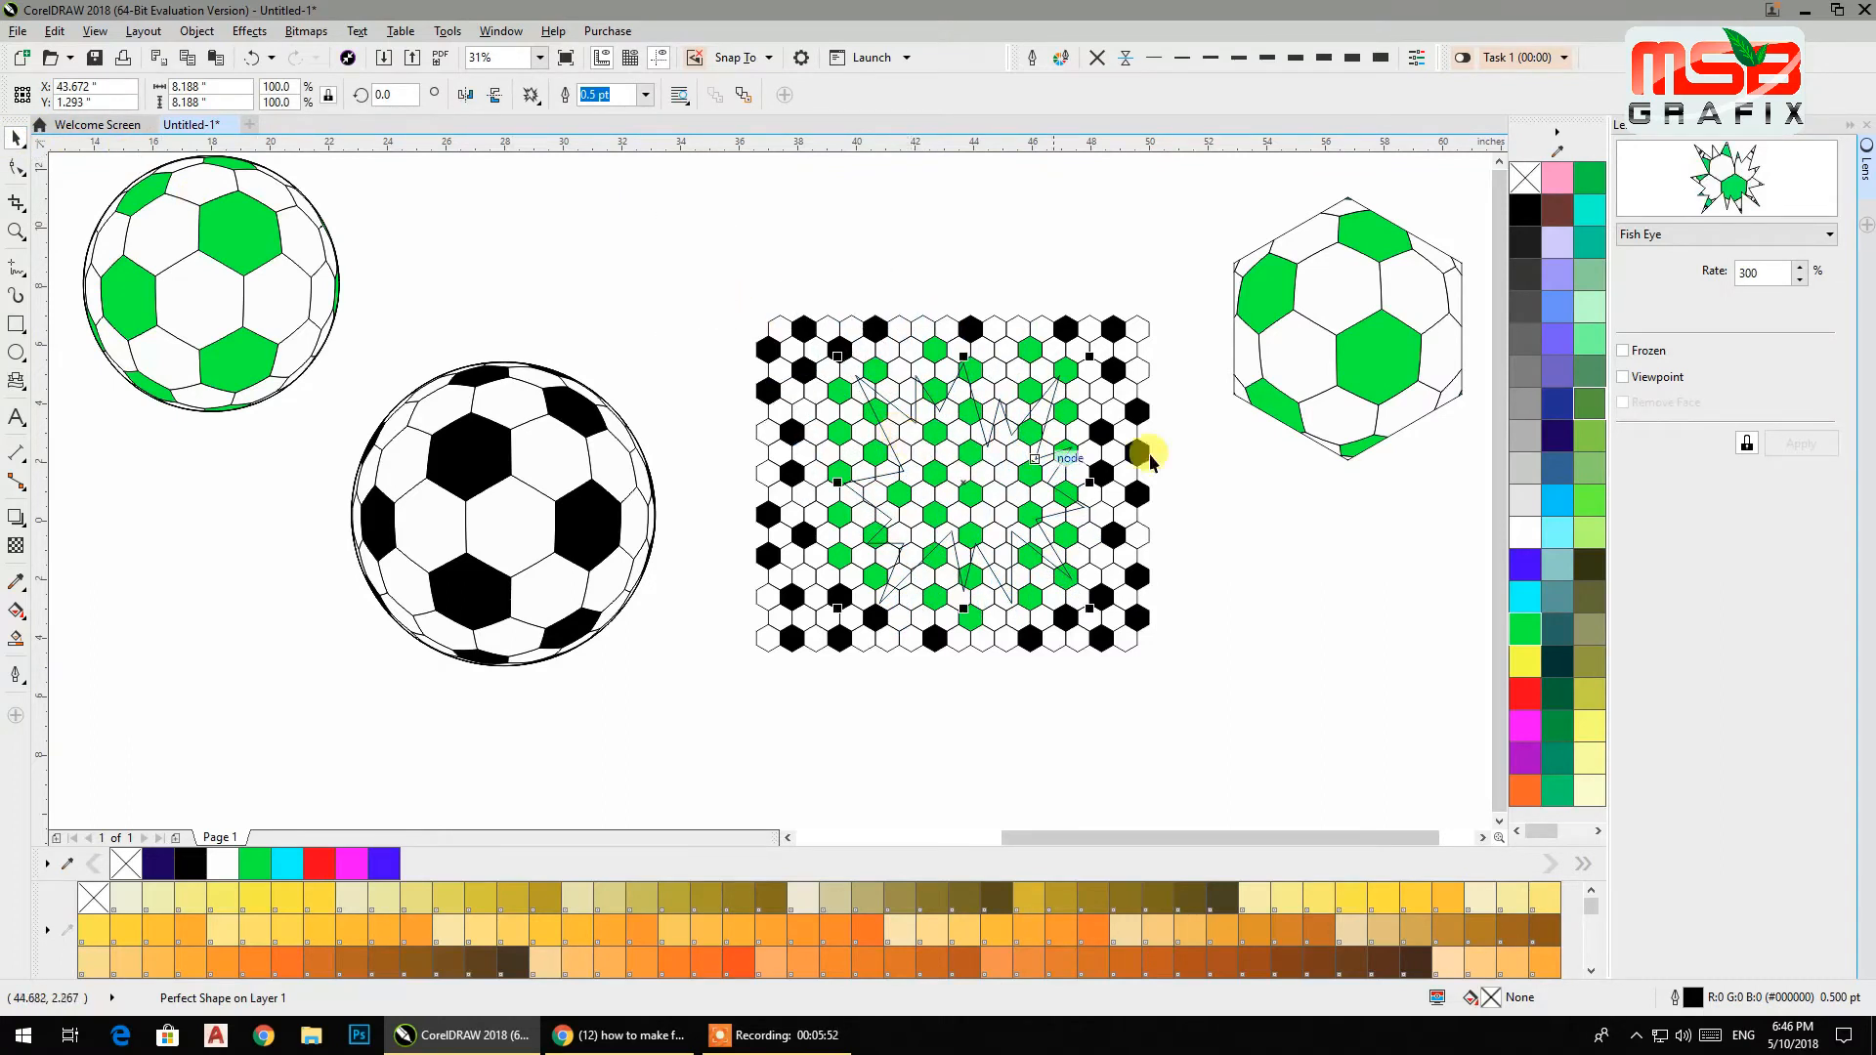
click(1639, 347)
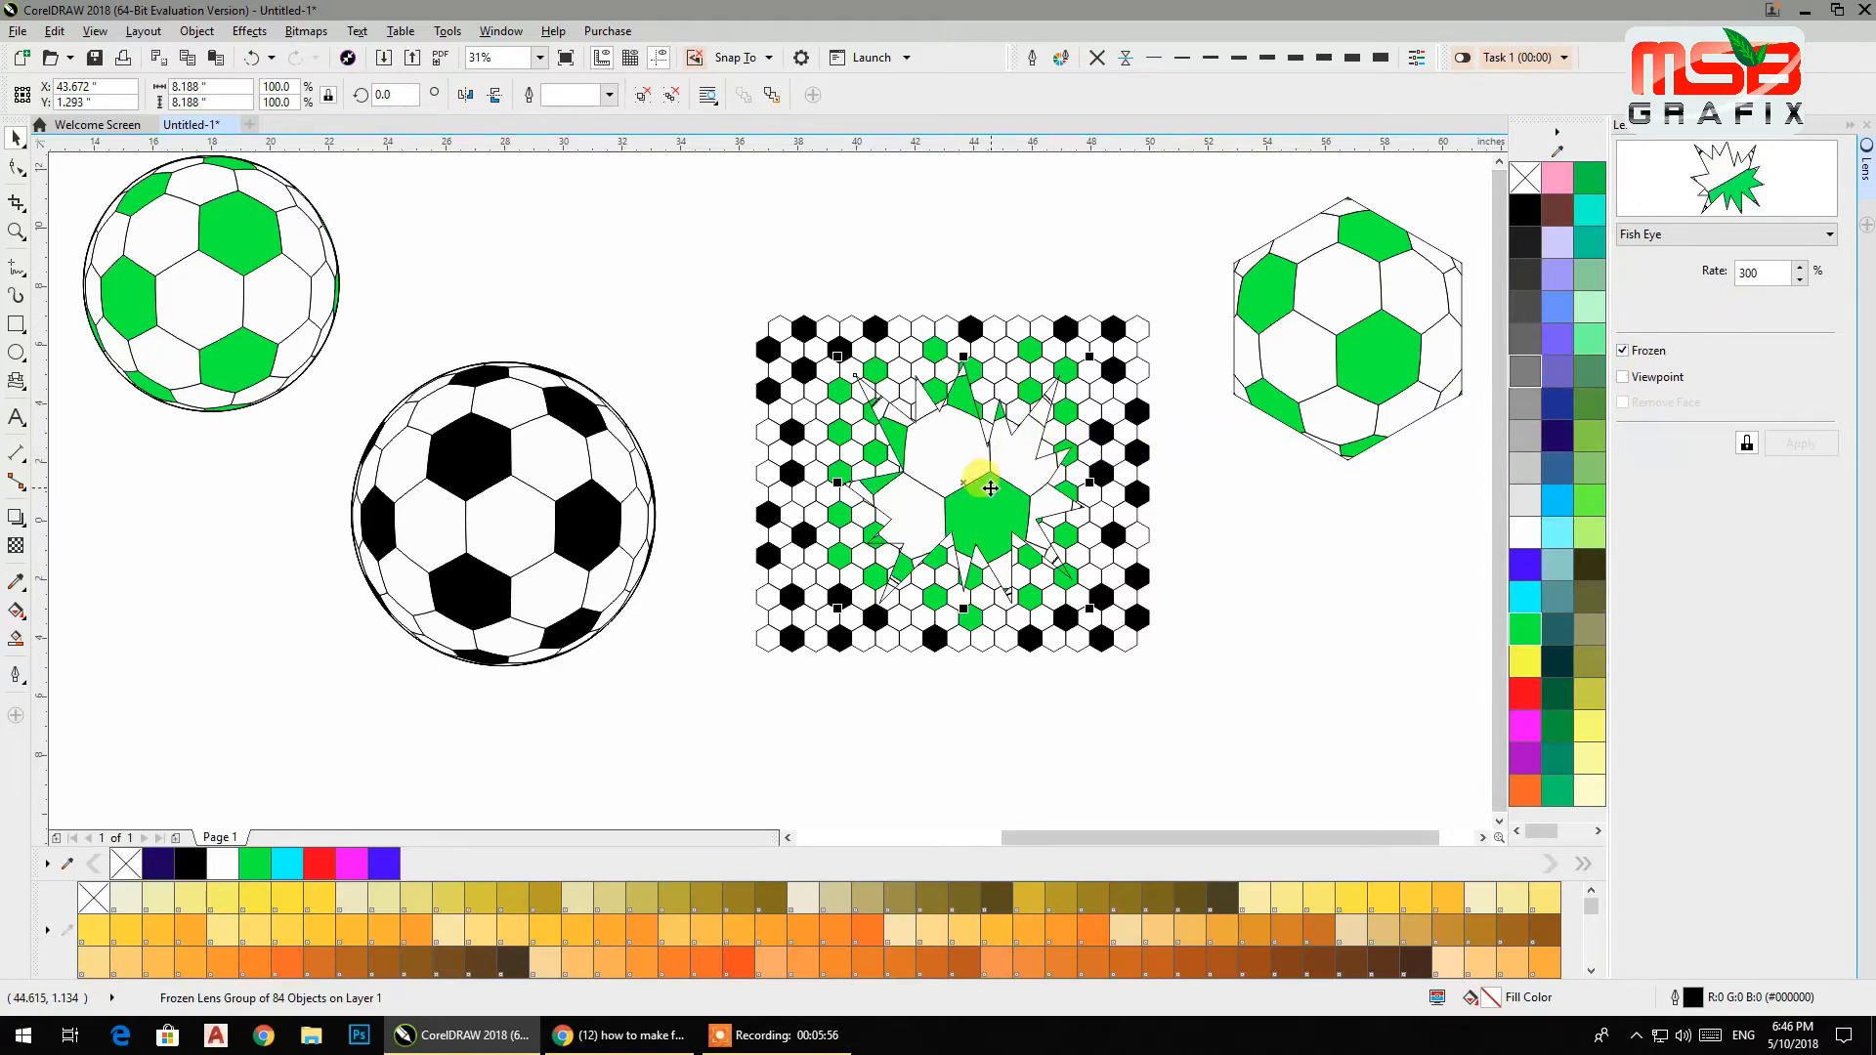
Move the frozen burst ball above the black soccer ball.
drag(964, 486, 571, 247)
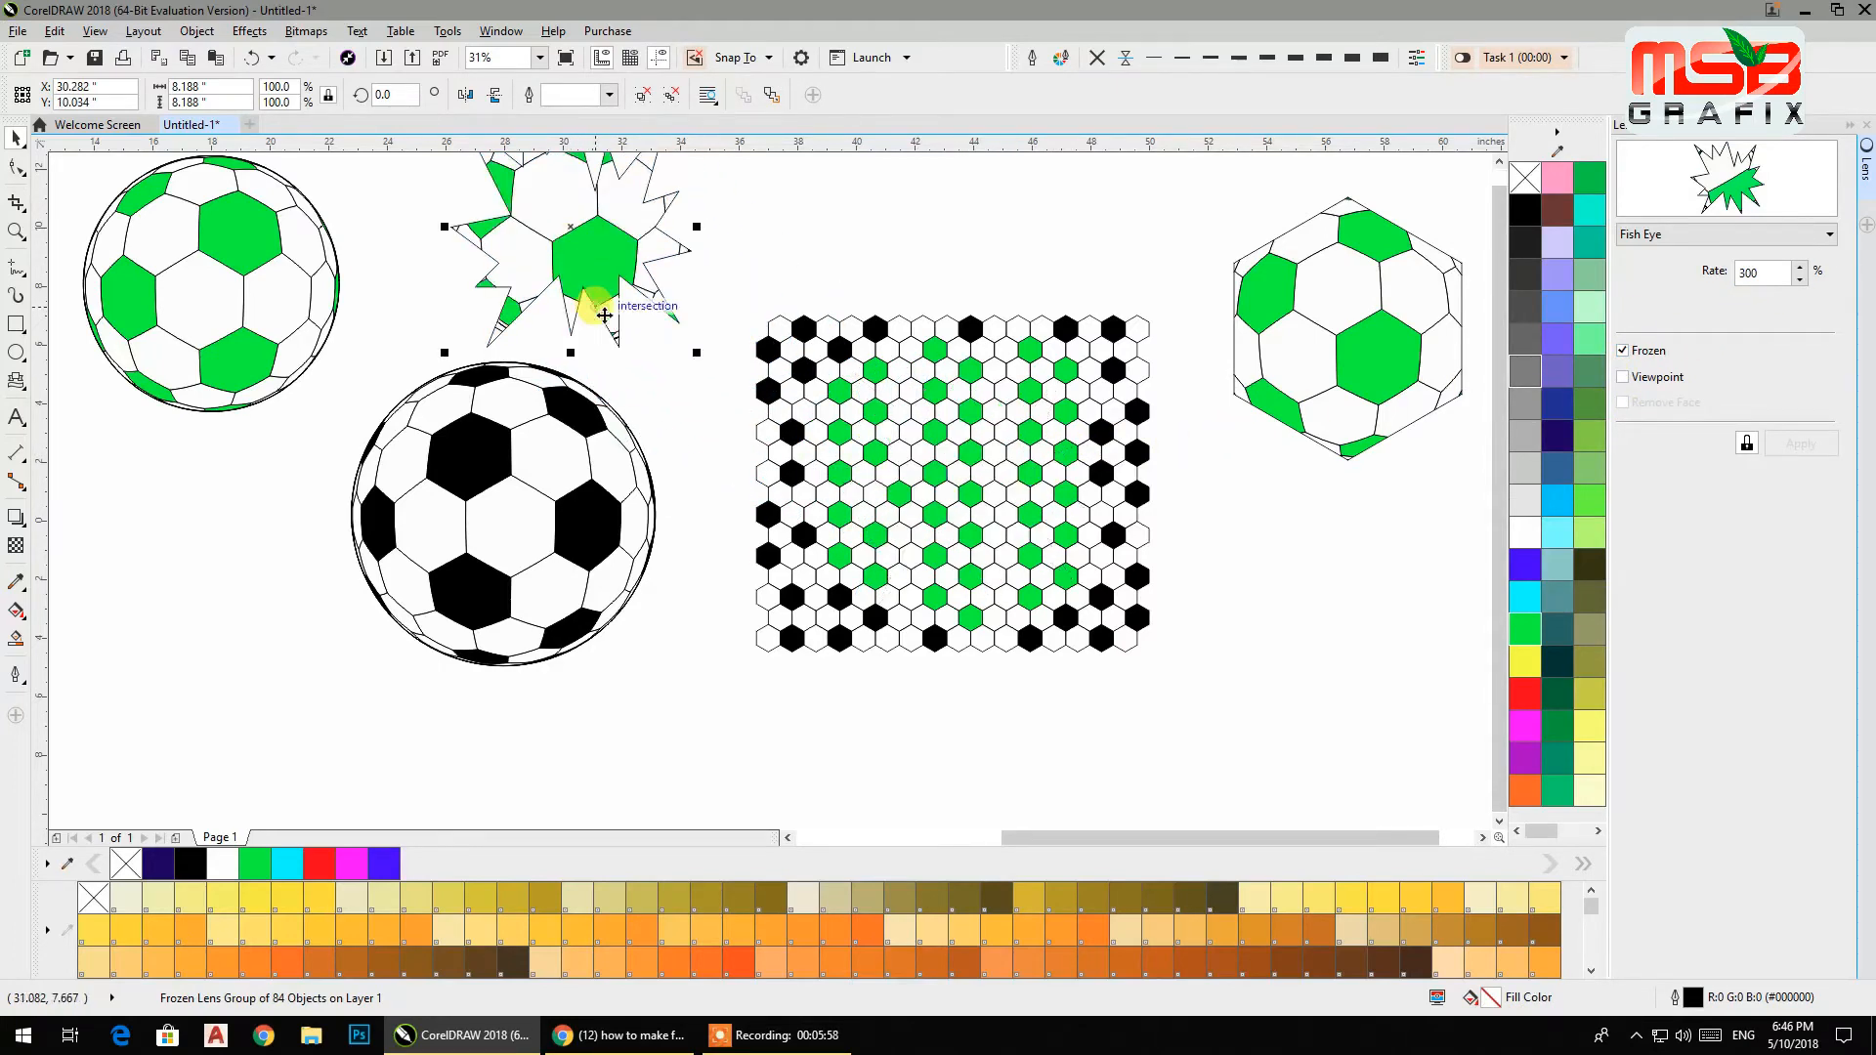
click(692, 402)
scroll(743, 410, down, 3)
scroll(977, 445, up, 4)
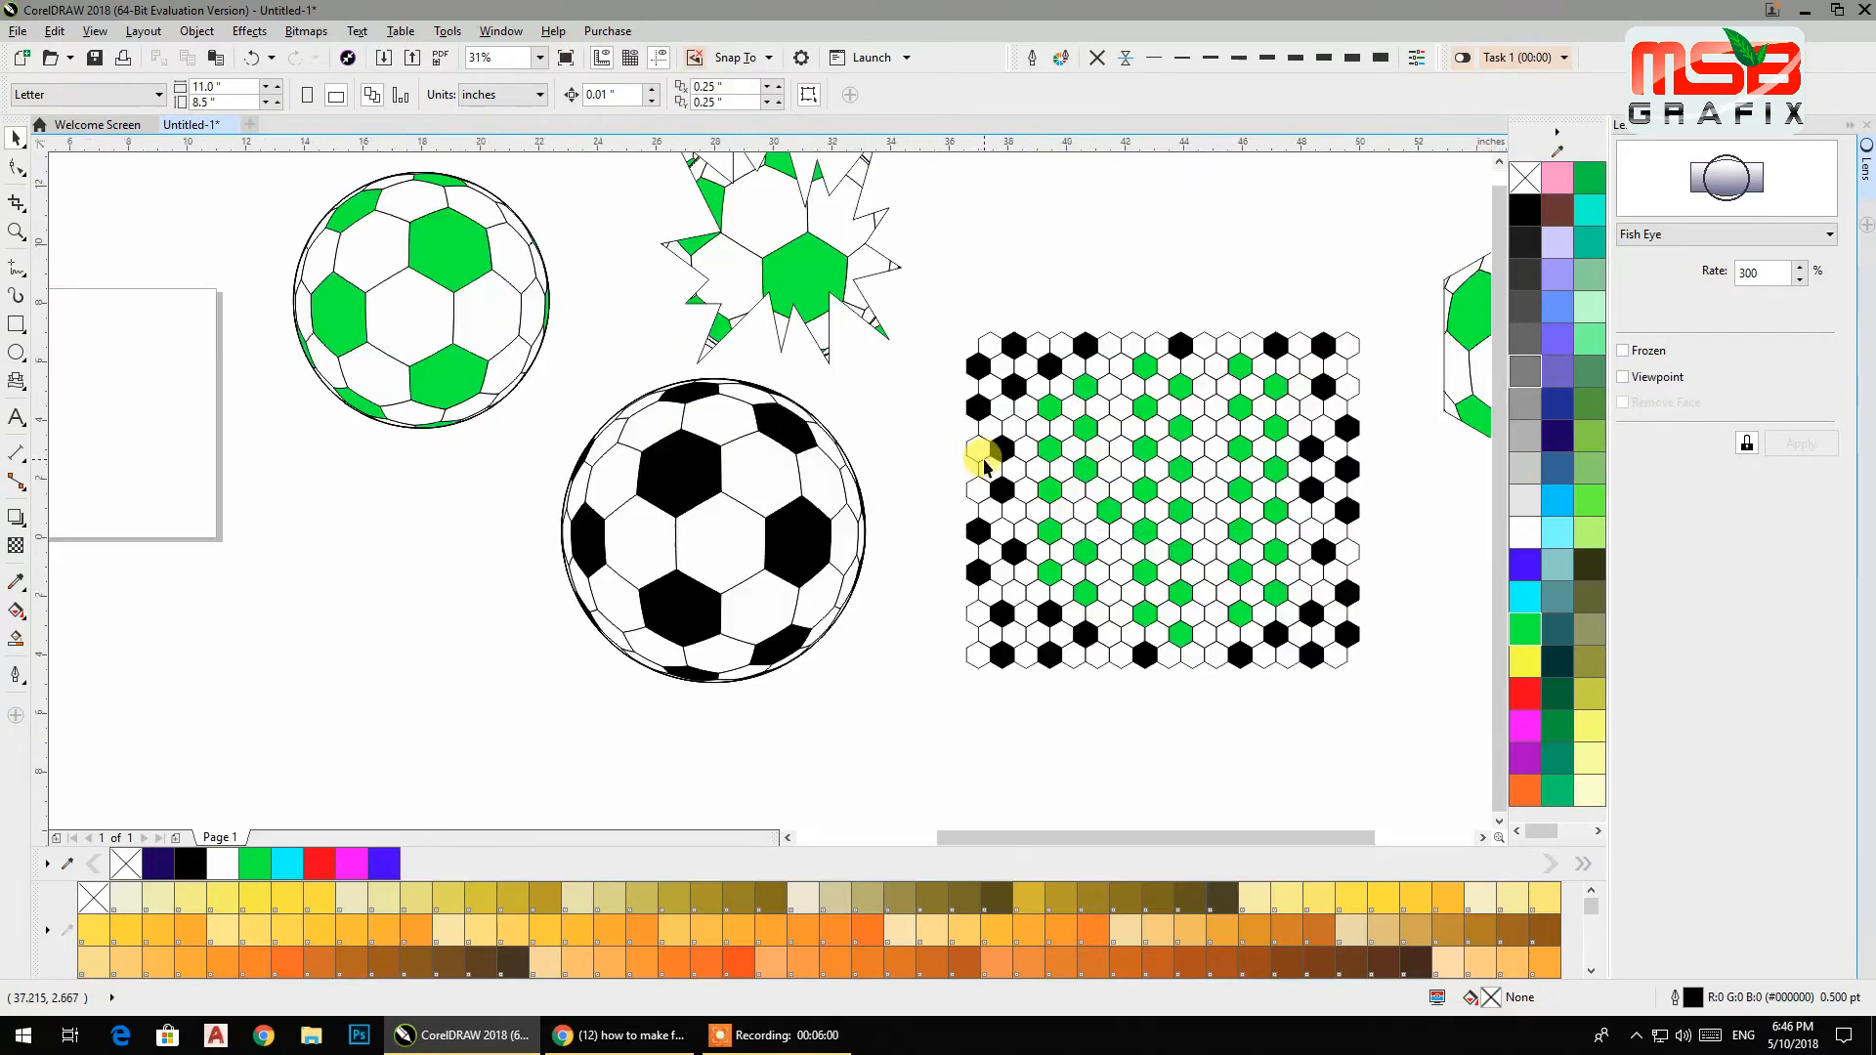
scroll(982, 467, down, 3)
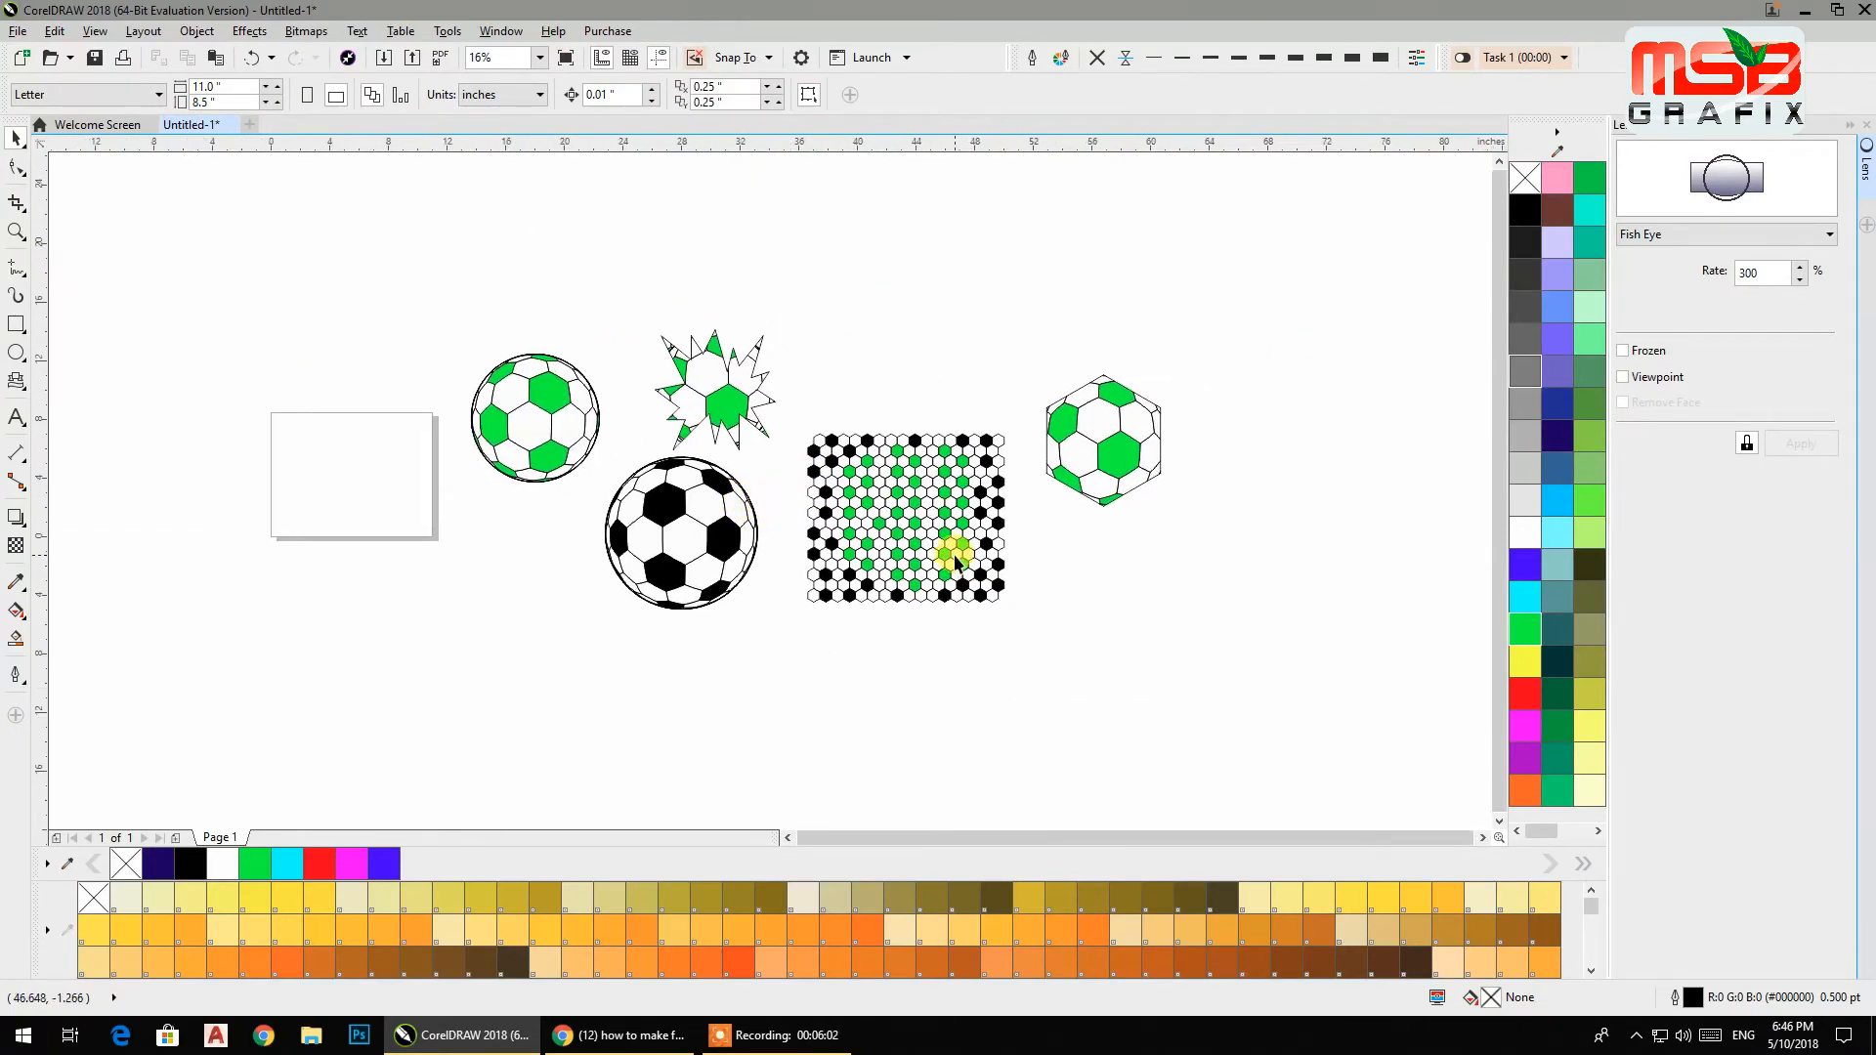
scroll(956, 555, up, 3)
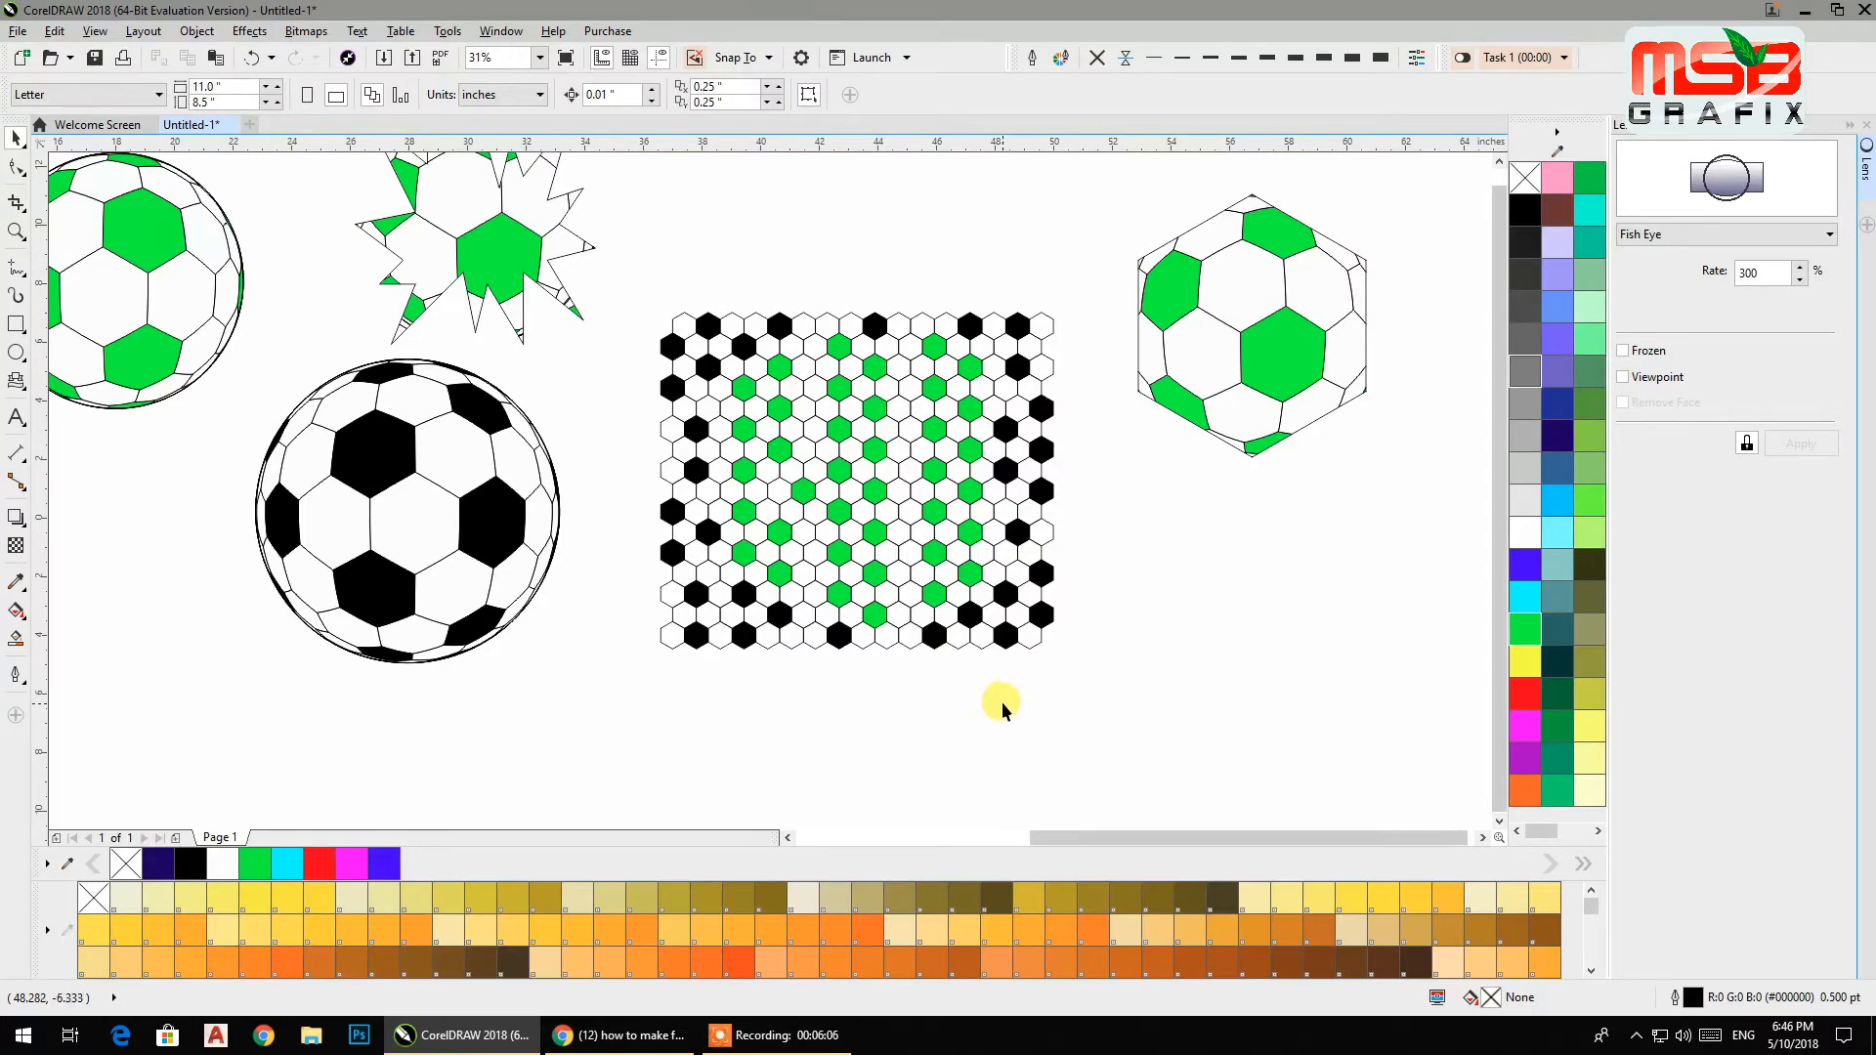
Add the text MSB below the black soccer ball.
click(16, 420)
click(503, 720)
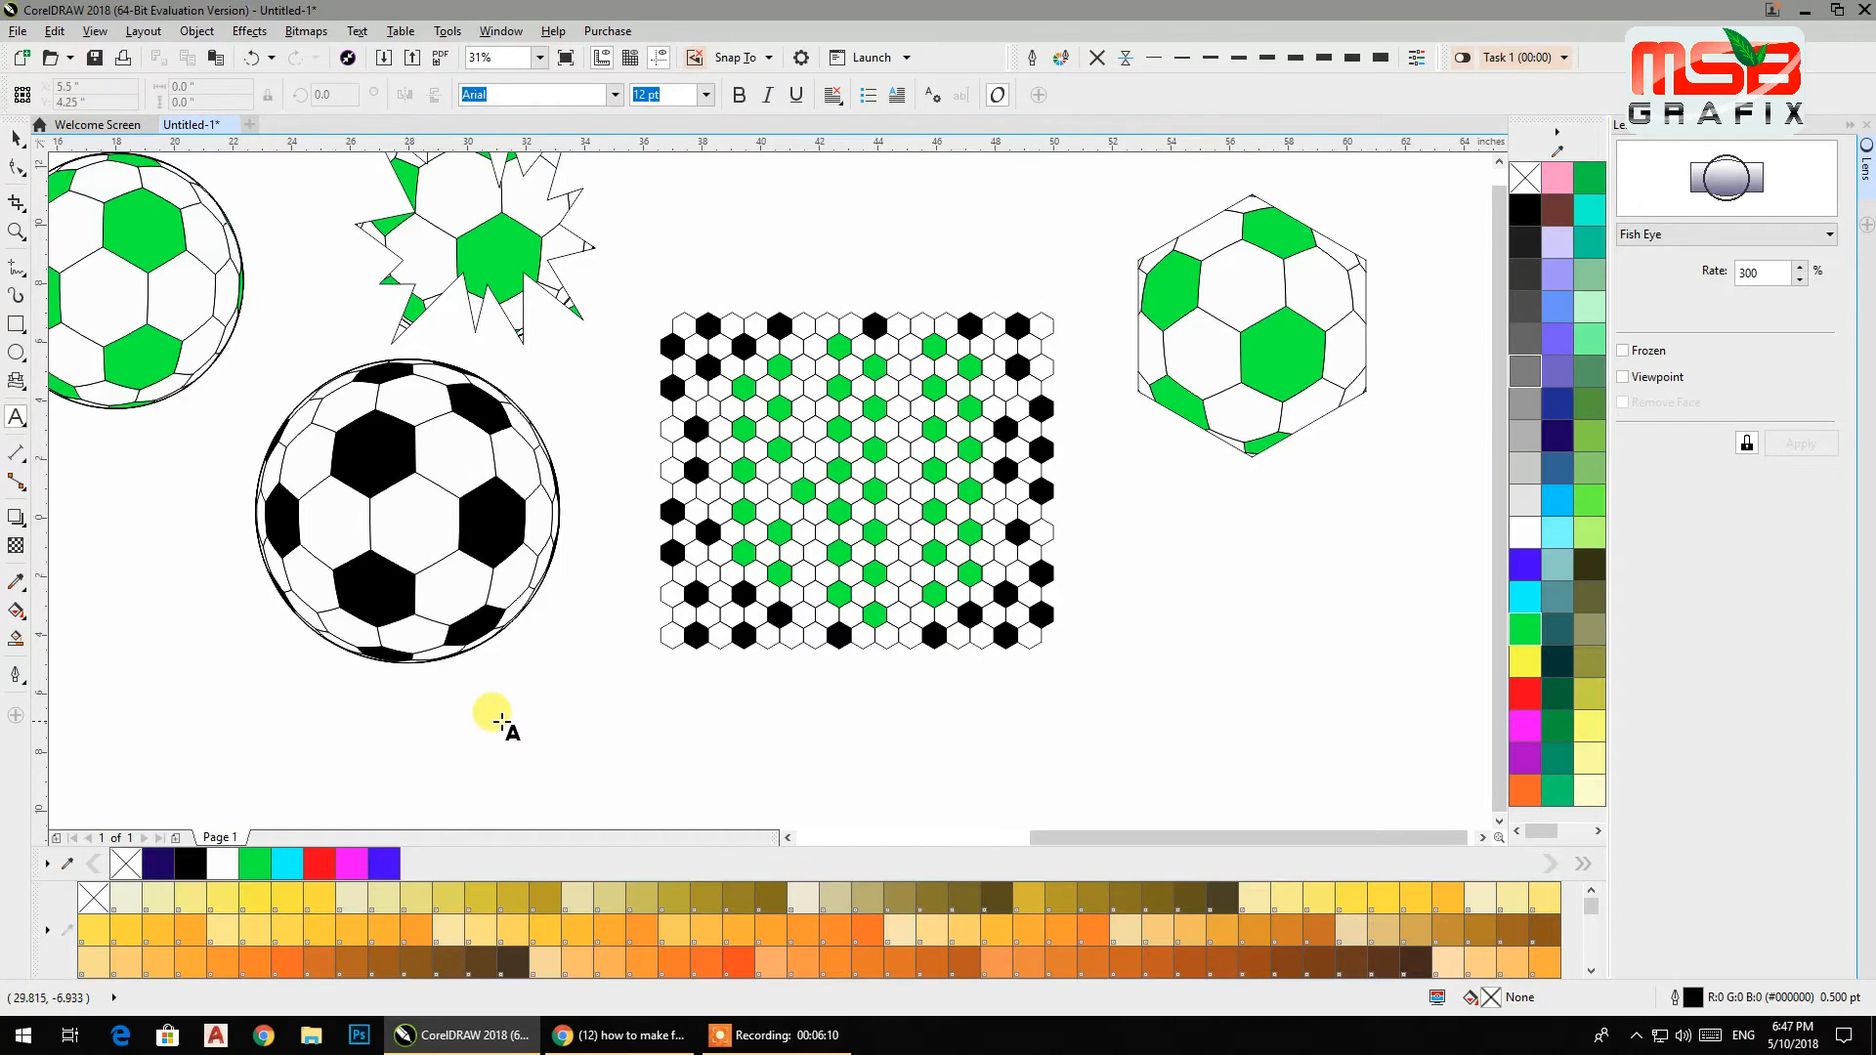
text(MSB)
key(Escape)
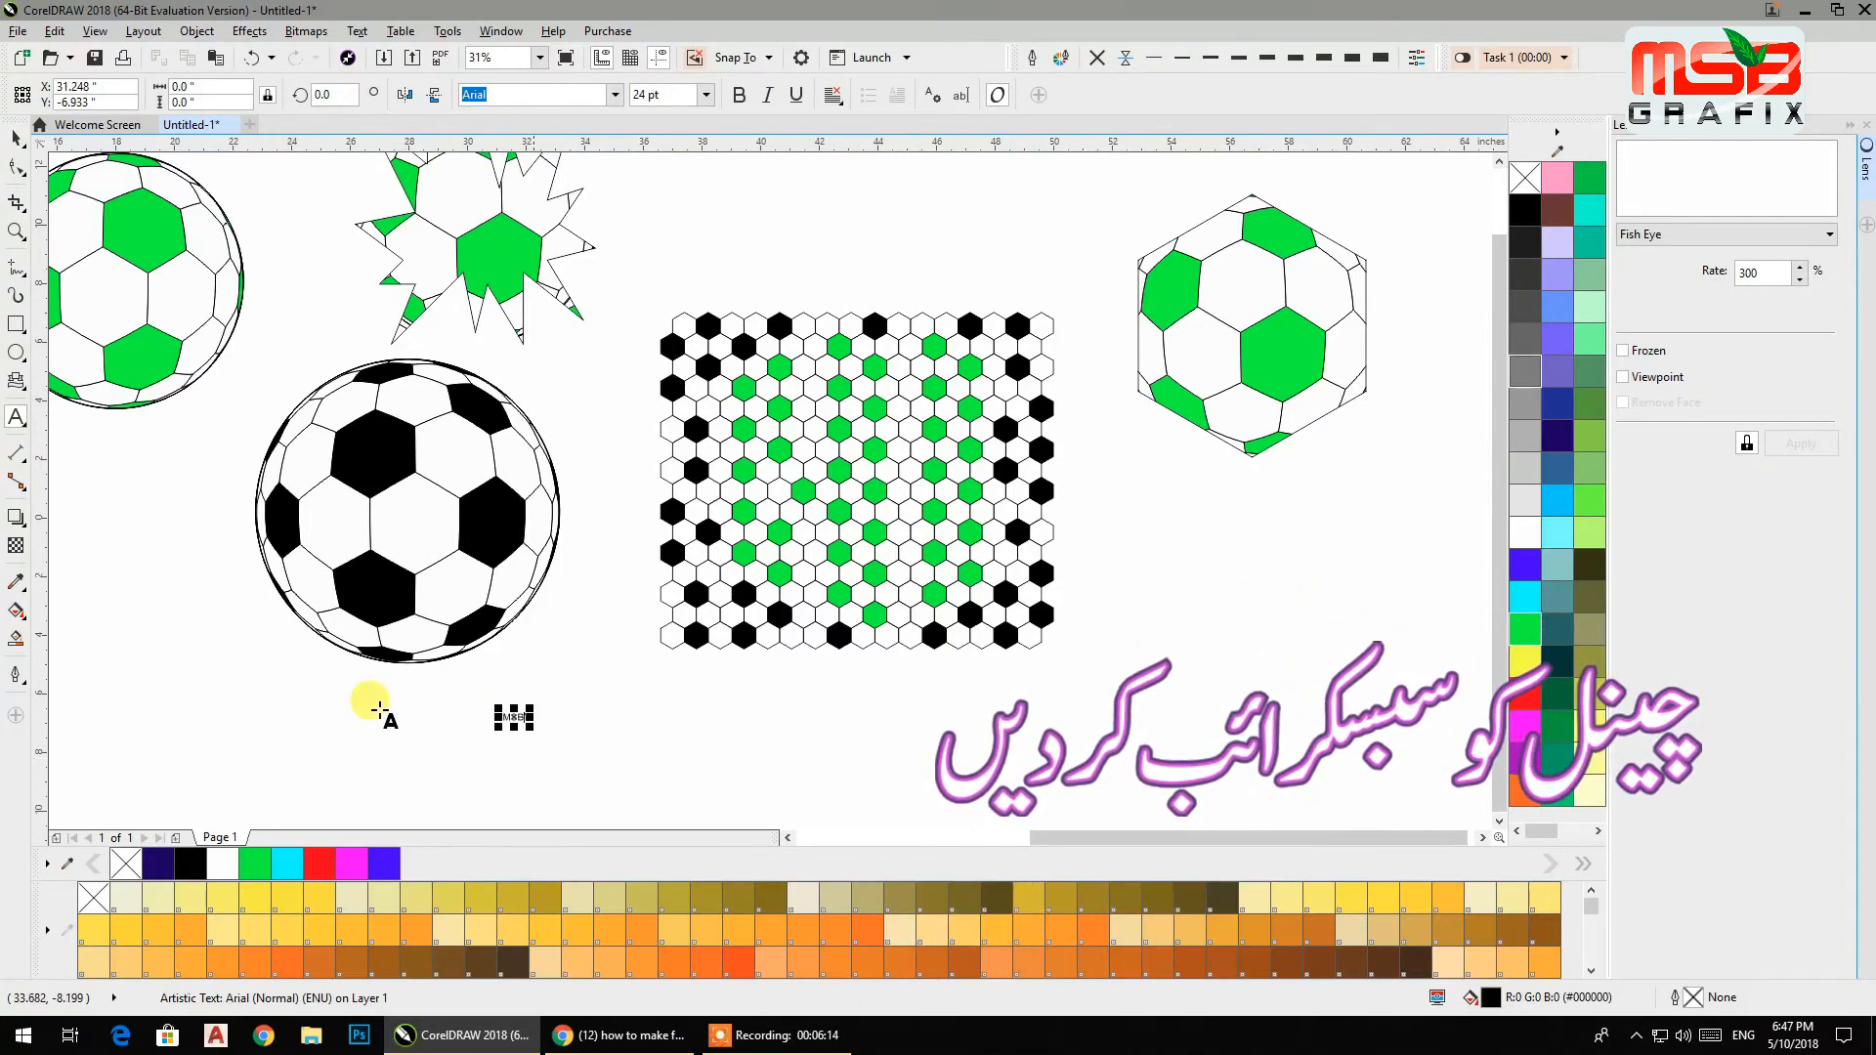
Set the MSB text's font to Impact and scale it to about 380 pt.
click(564, 96)
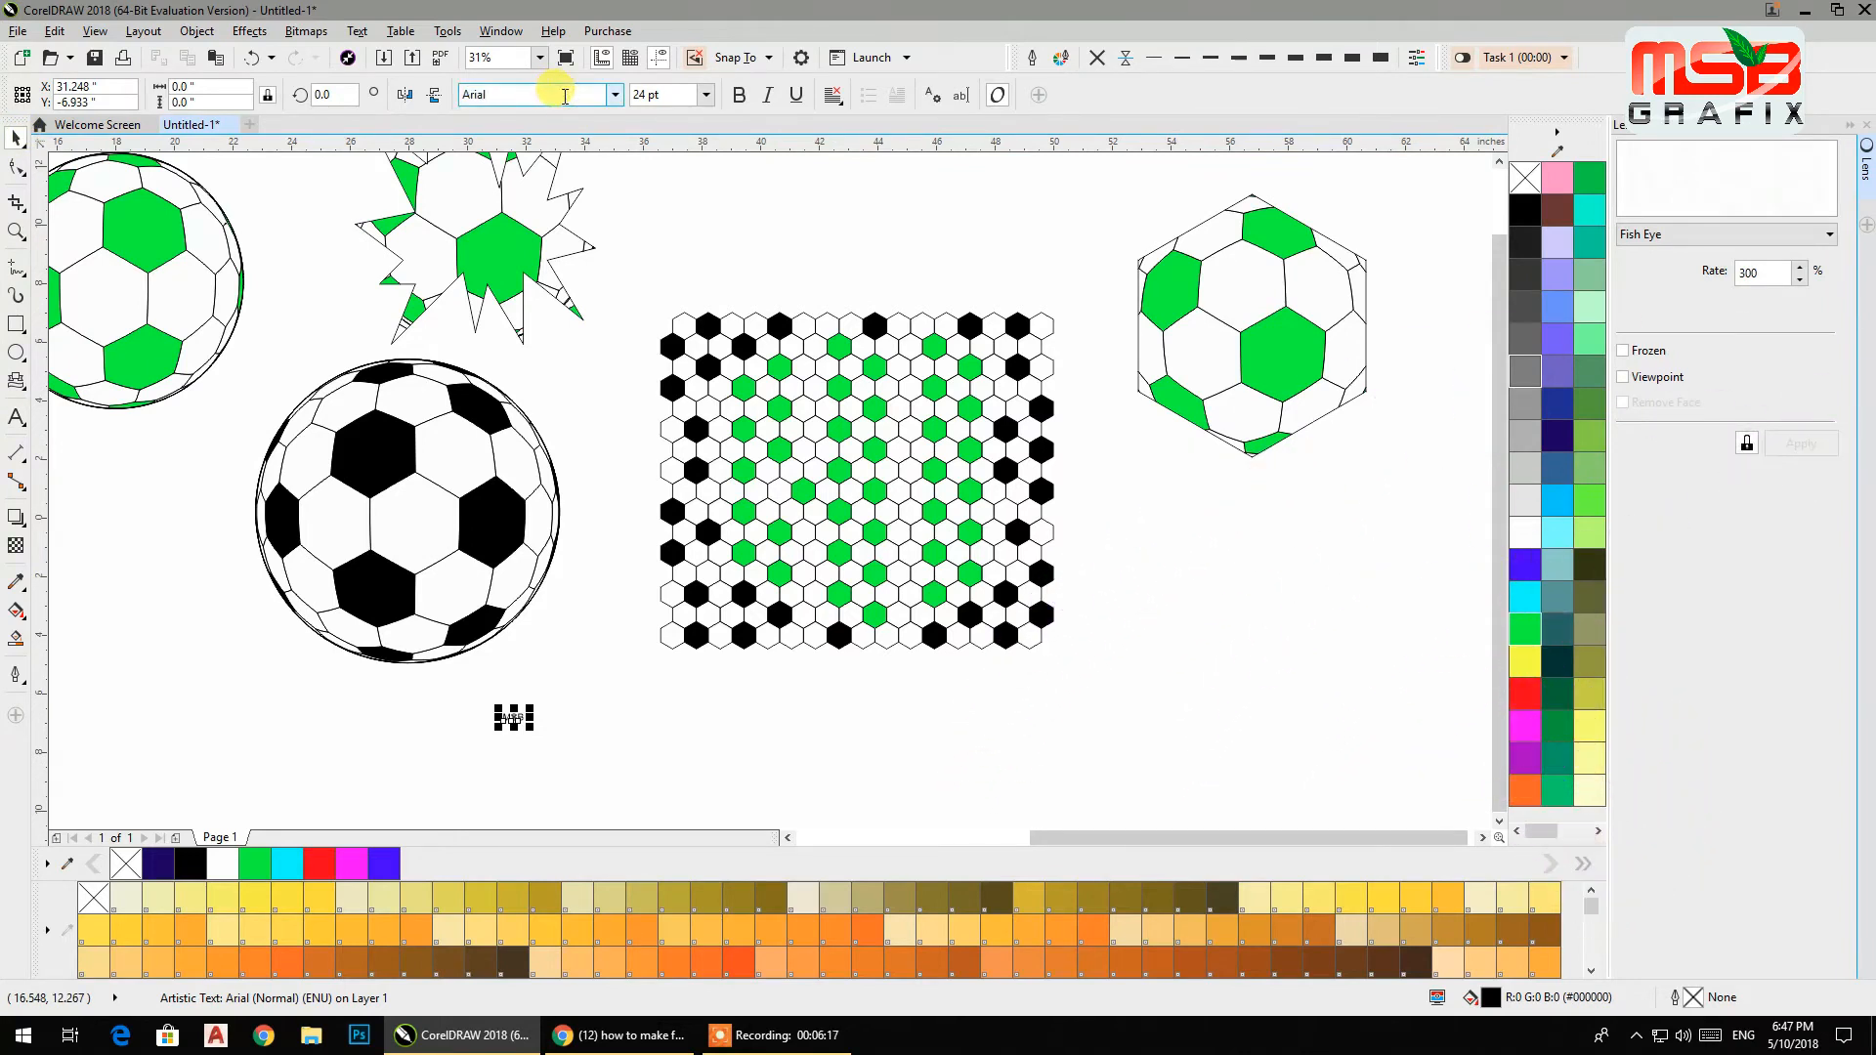
click(393, 96)
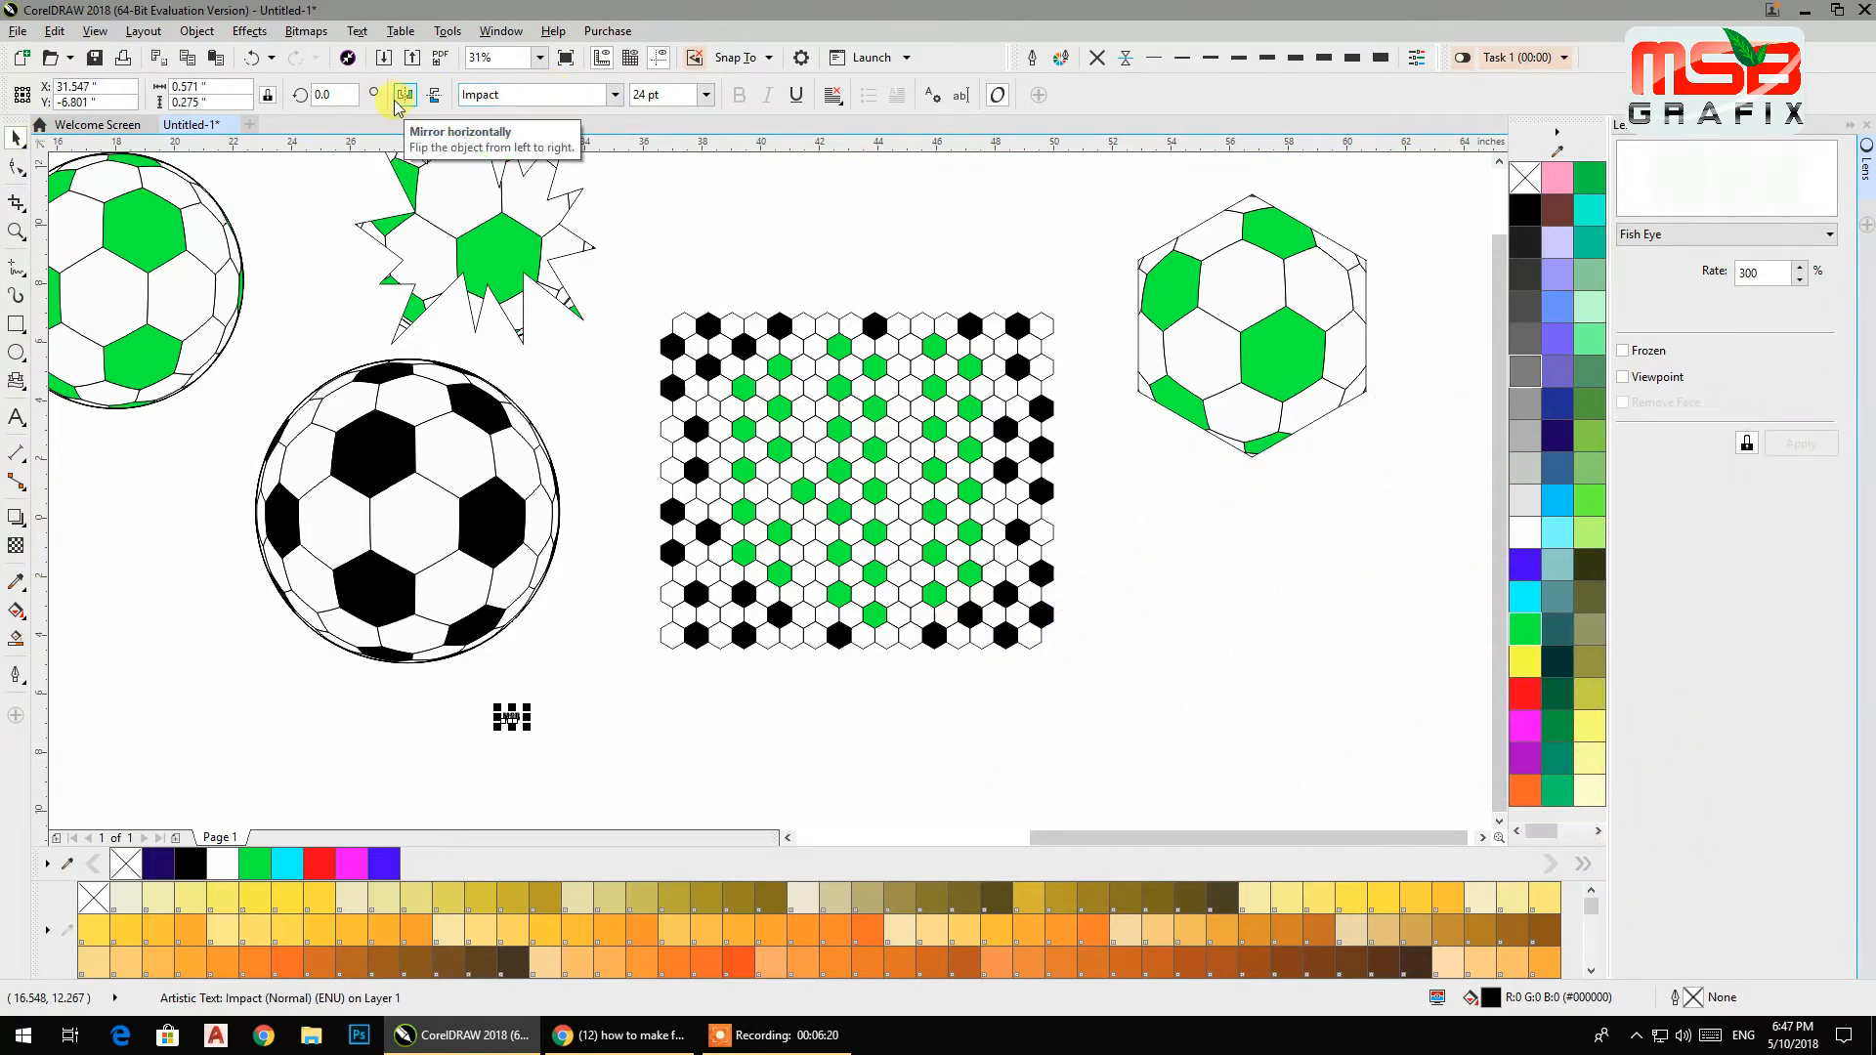
drag(532, 700, 736, 611)
drag(538, 696, 866, 481)
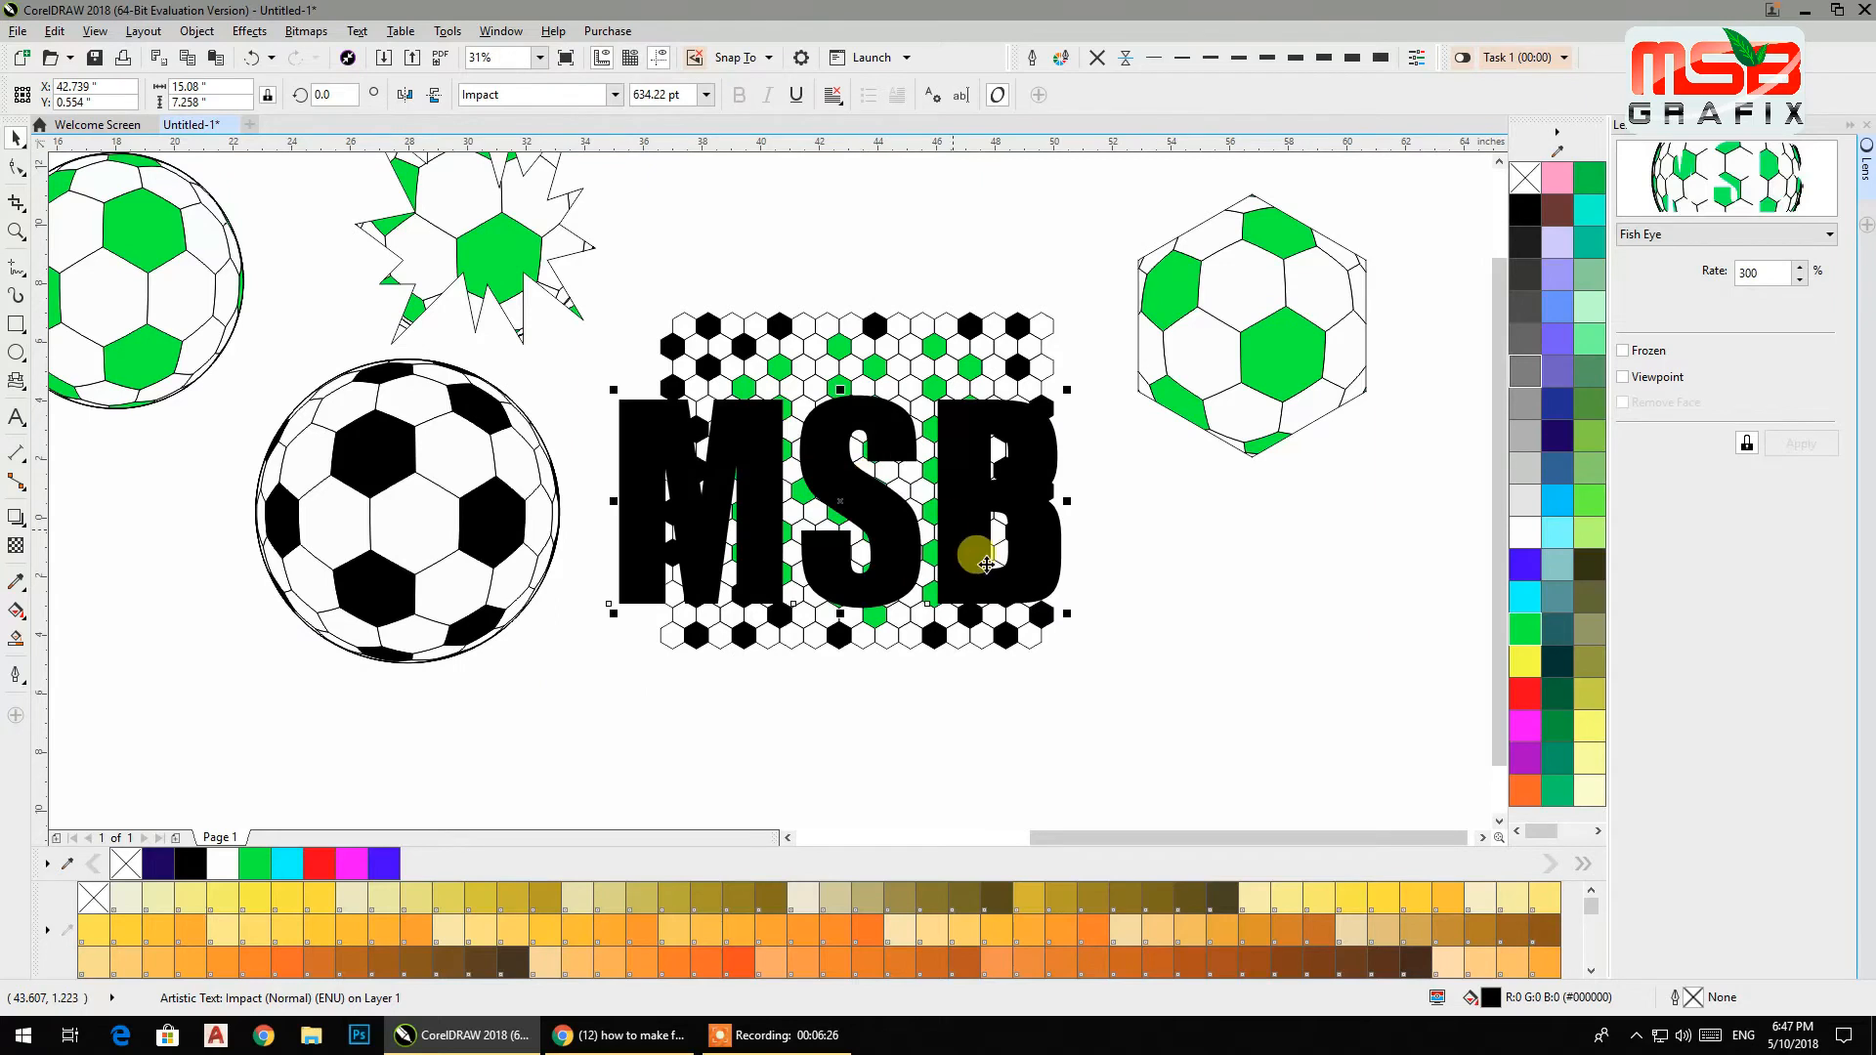
drag(1063, 610, 980, 594)
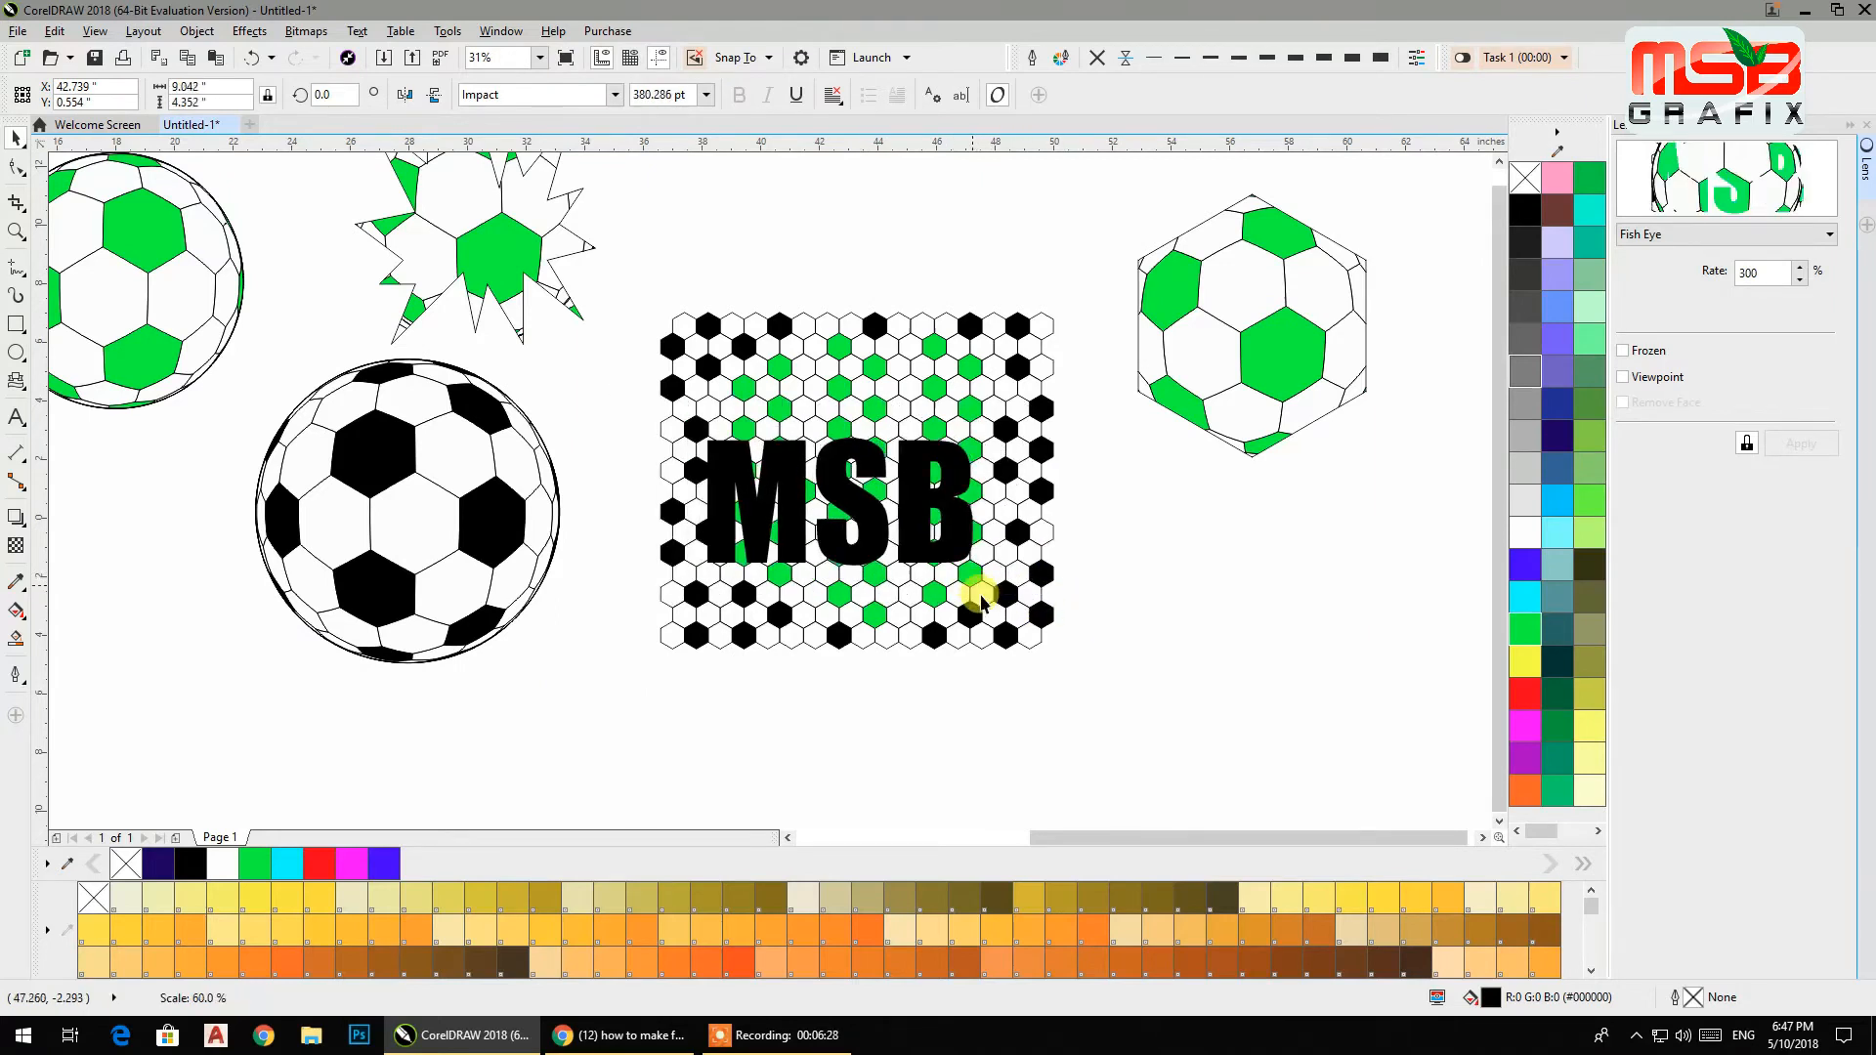
Position the text over the pattern, and set it to no fill with a black outline.
drag(864, 506, 885, 479)
click(1512, 189)
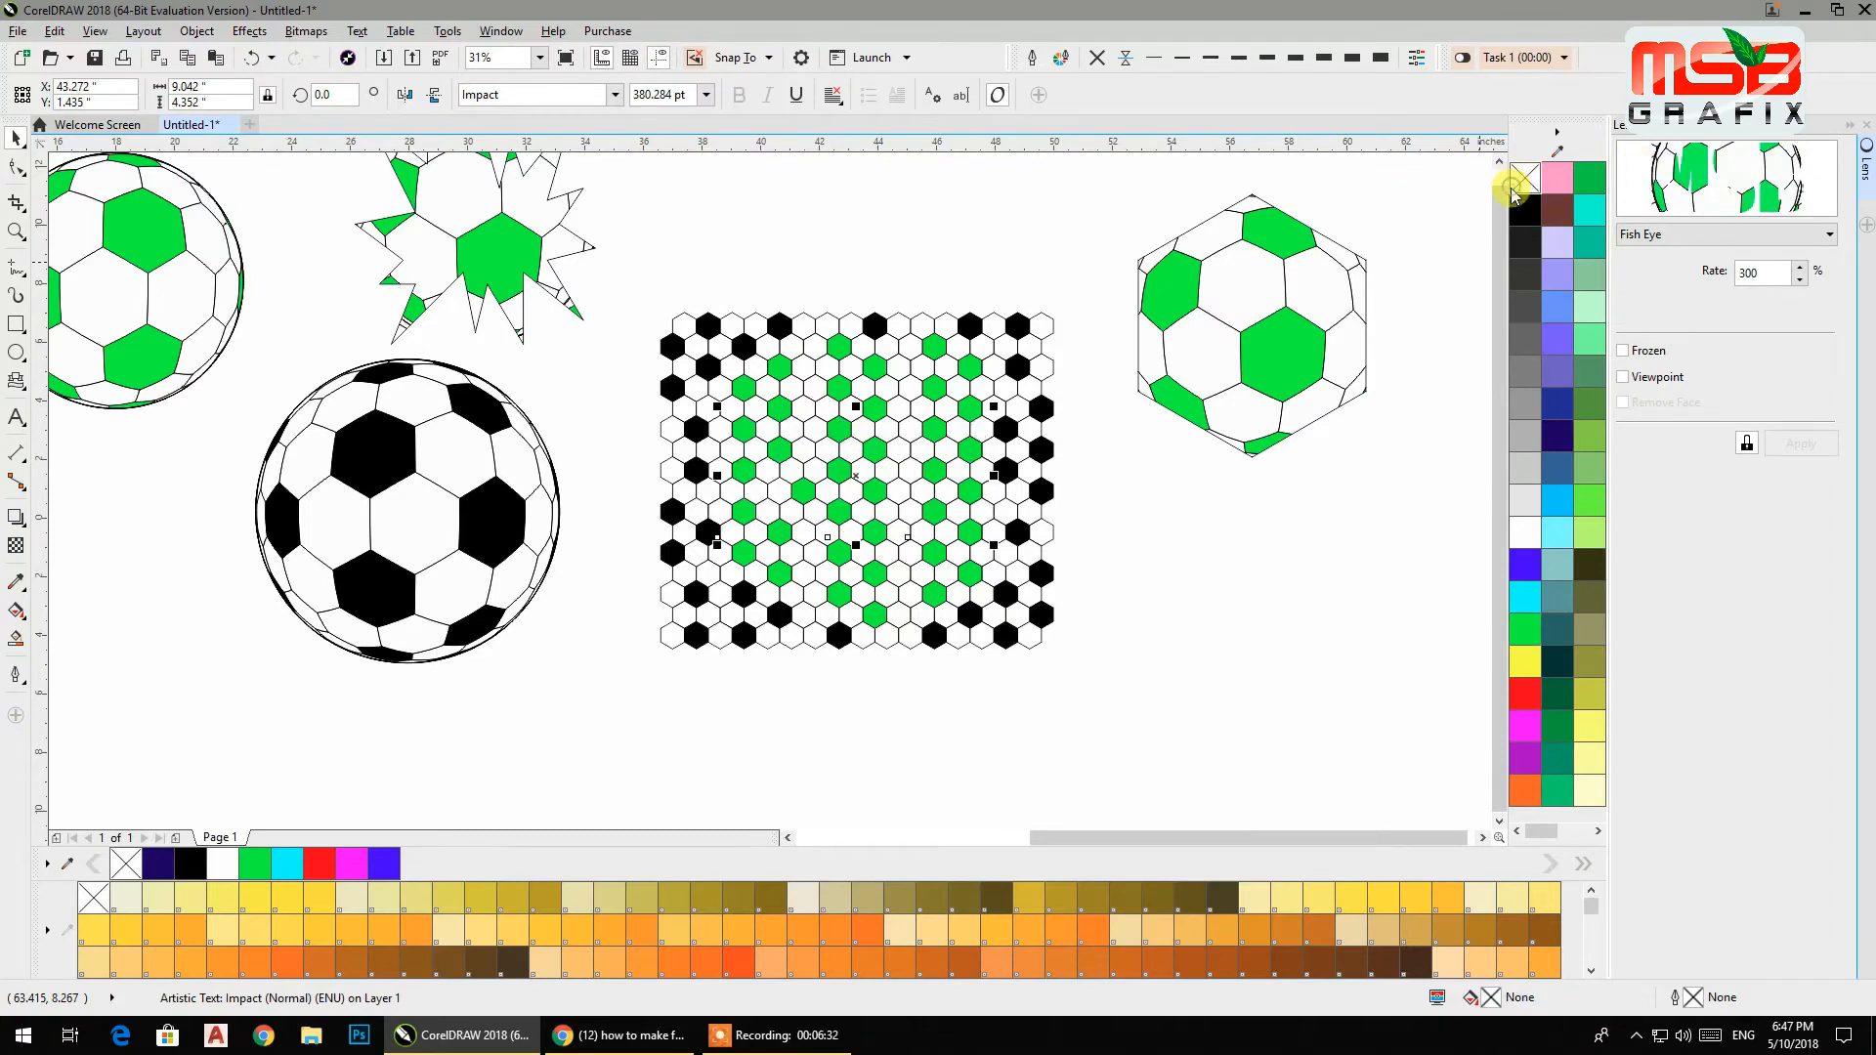
right_click(1516, 213)
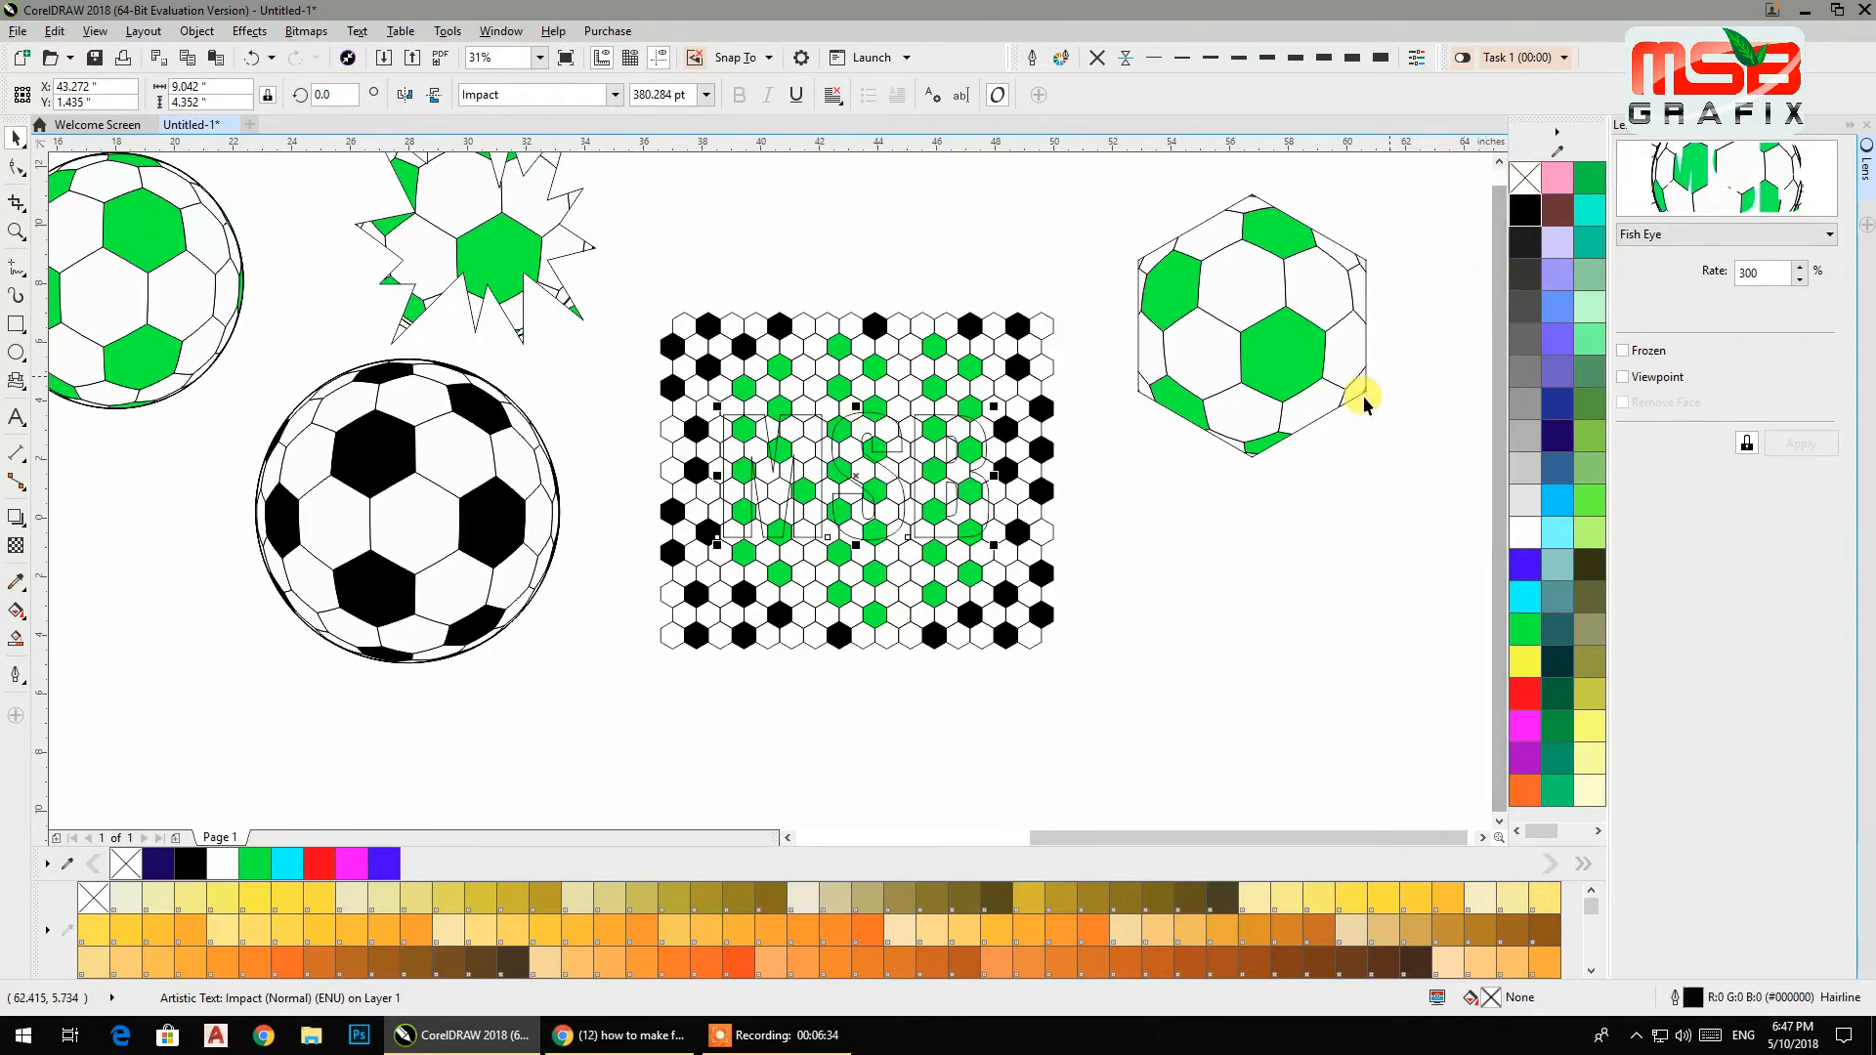
Freeze the text's Fish Eye lens and move the frozen MSB lettering below the hexagonal ball.
click(1623, 351)
drag(842, 459, 1261, 571)
click(1048, 740)
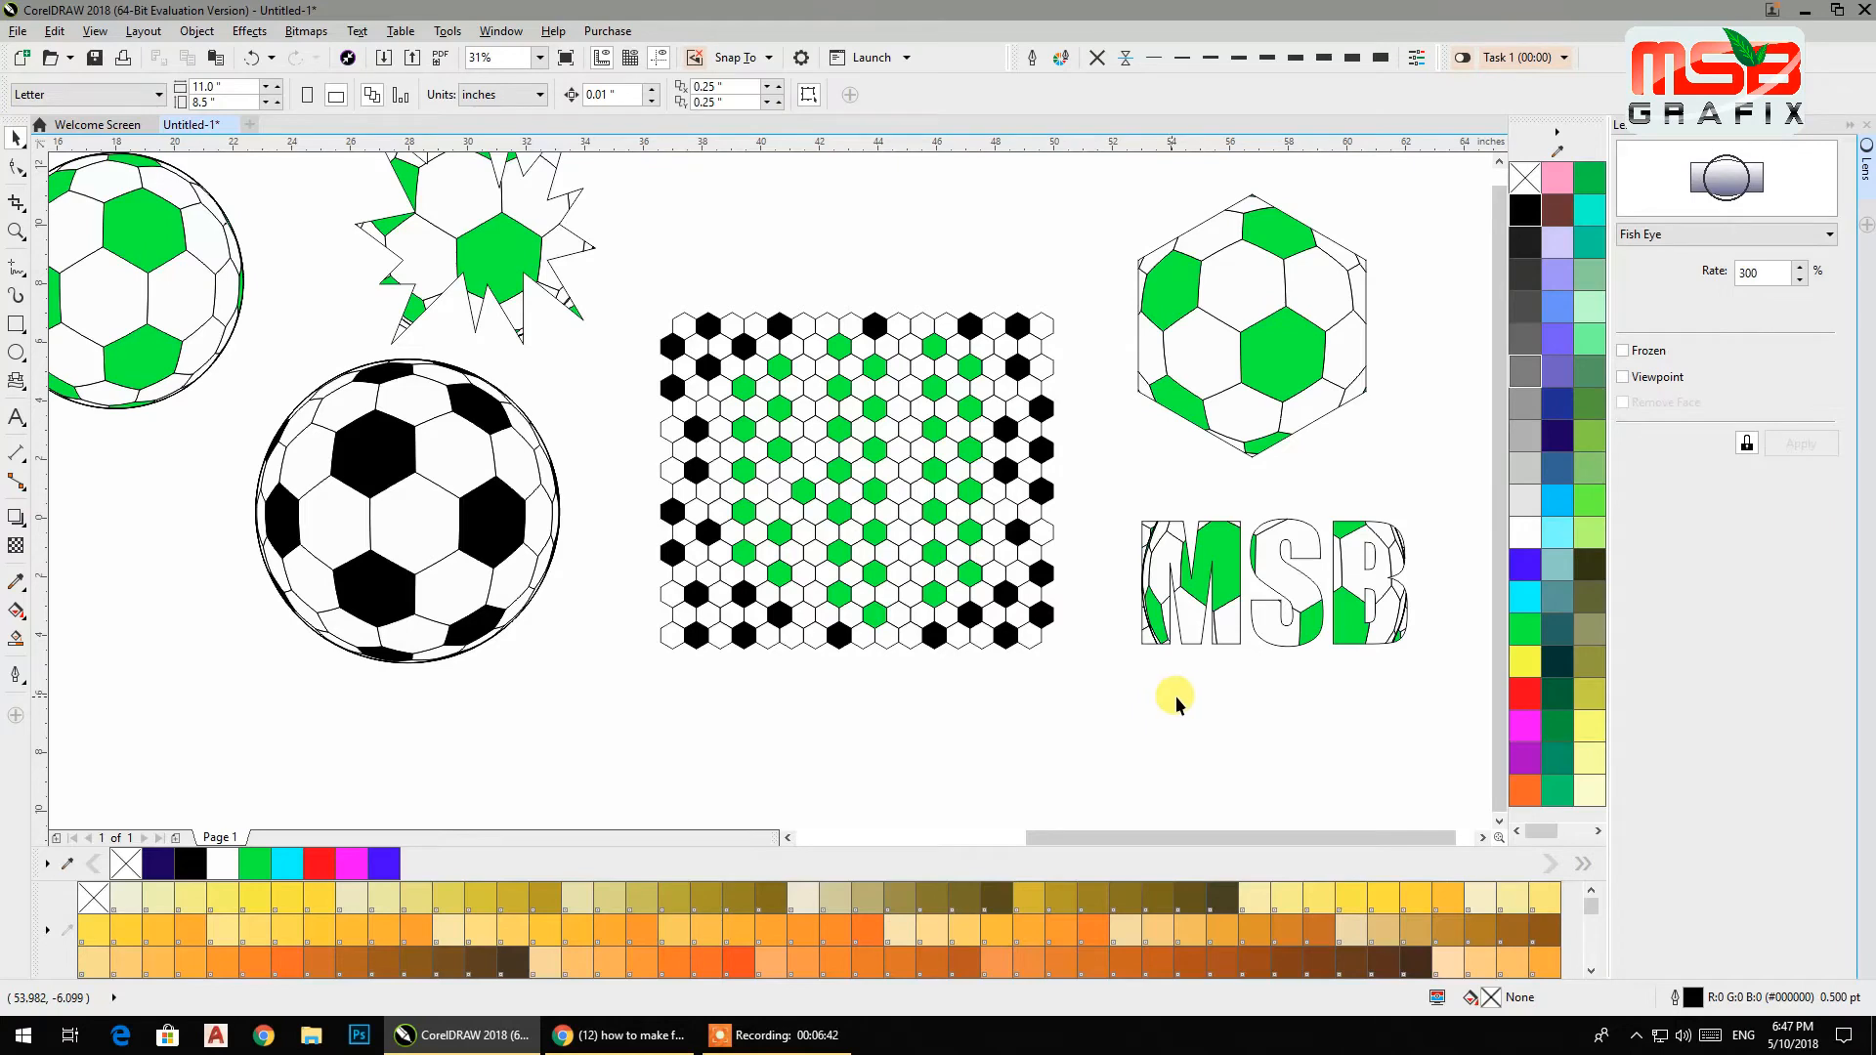
Try to change the font of the text inside the frozen MSB group.
click(1231, 630)
scroll(1407, 589, up, 1)
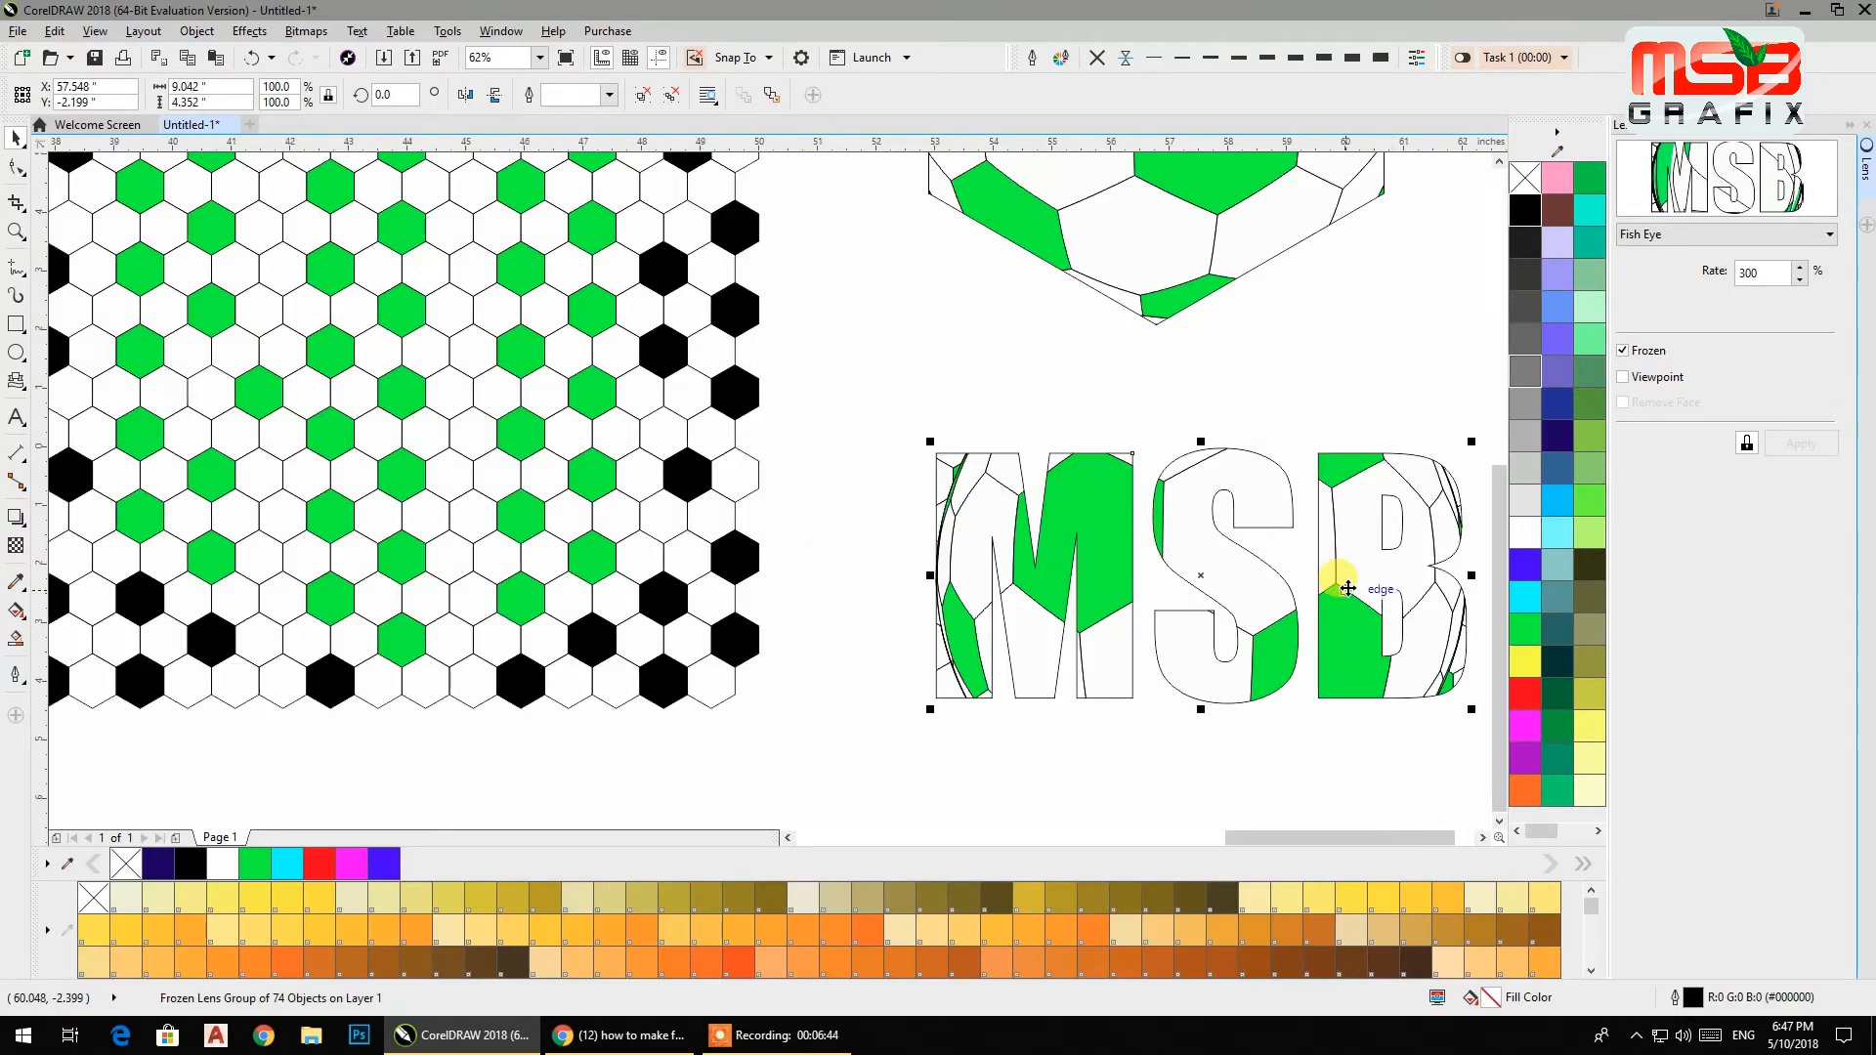
ctrl+click(1263, 583)
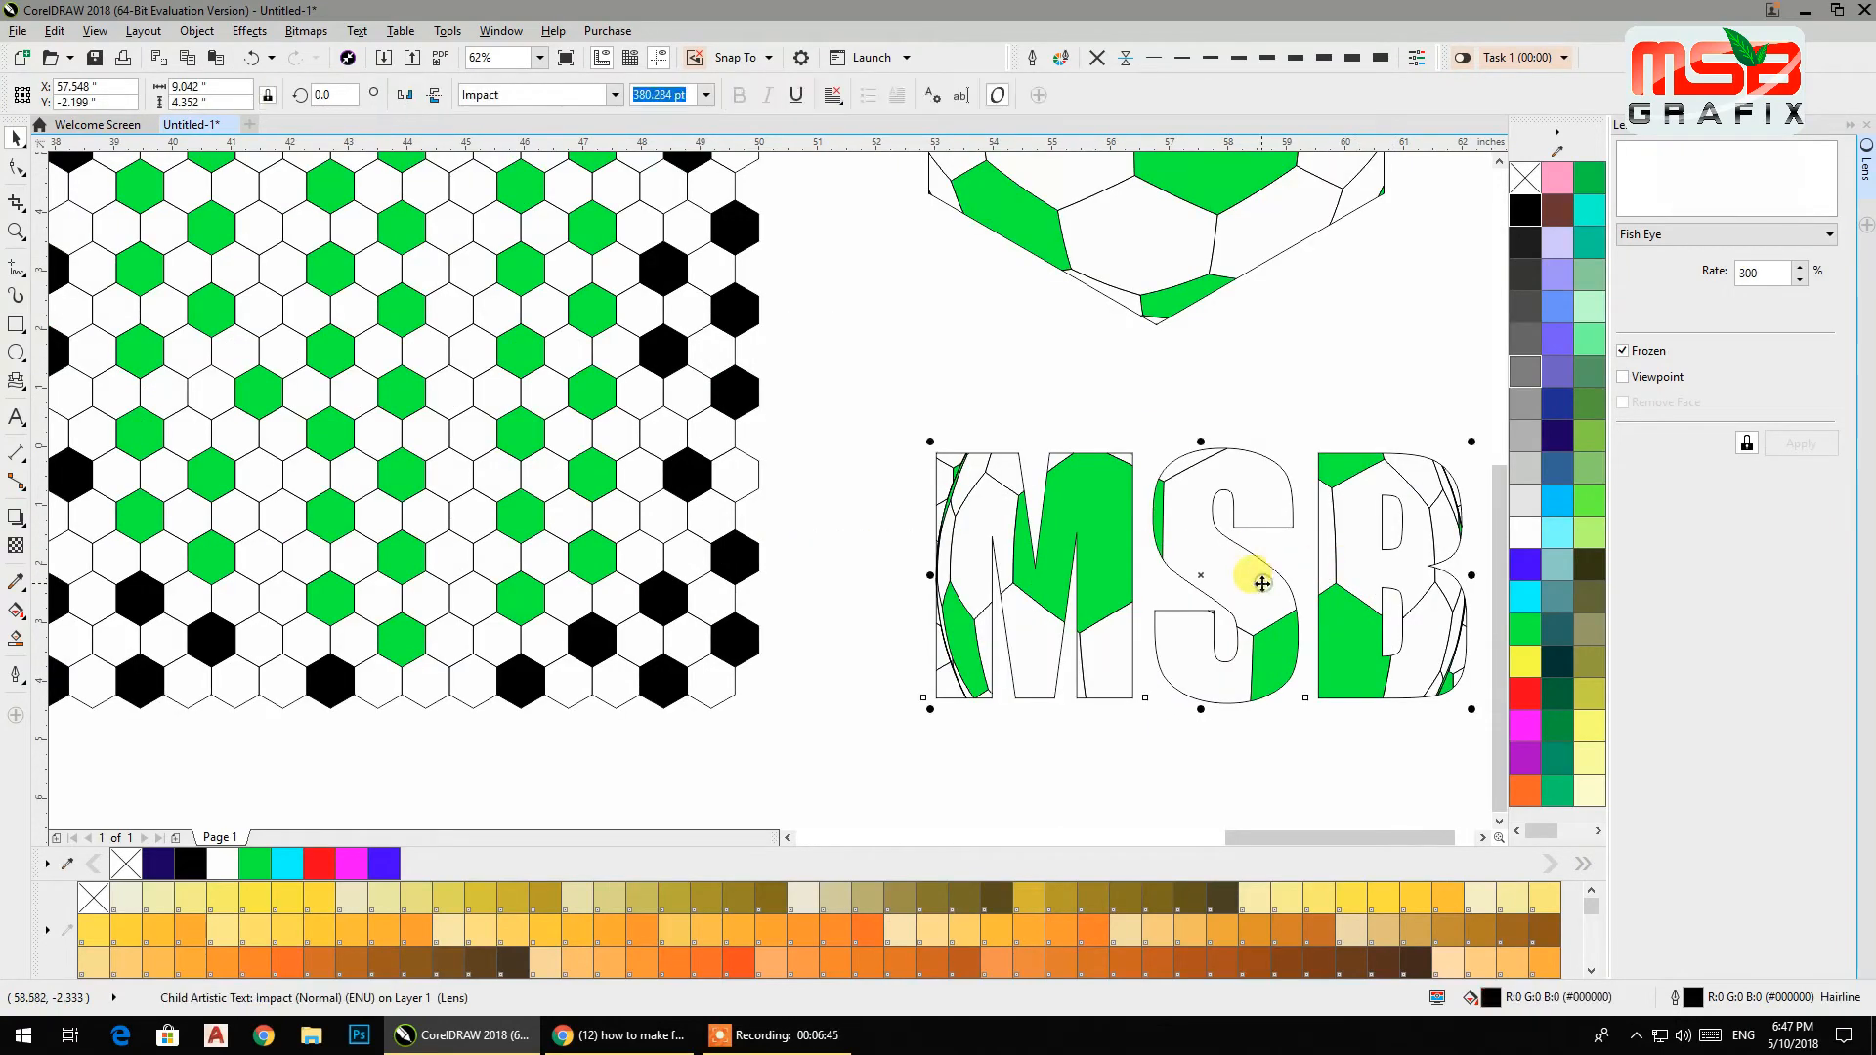
click(894, 367)
click(998, 478)
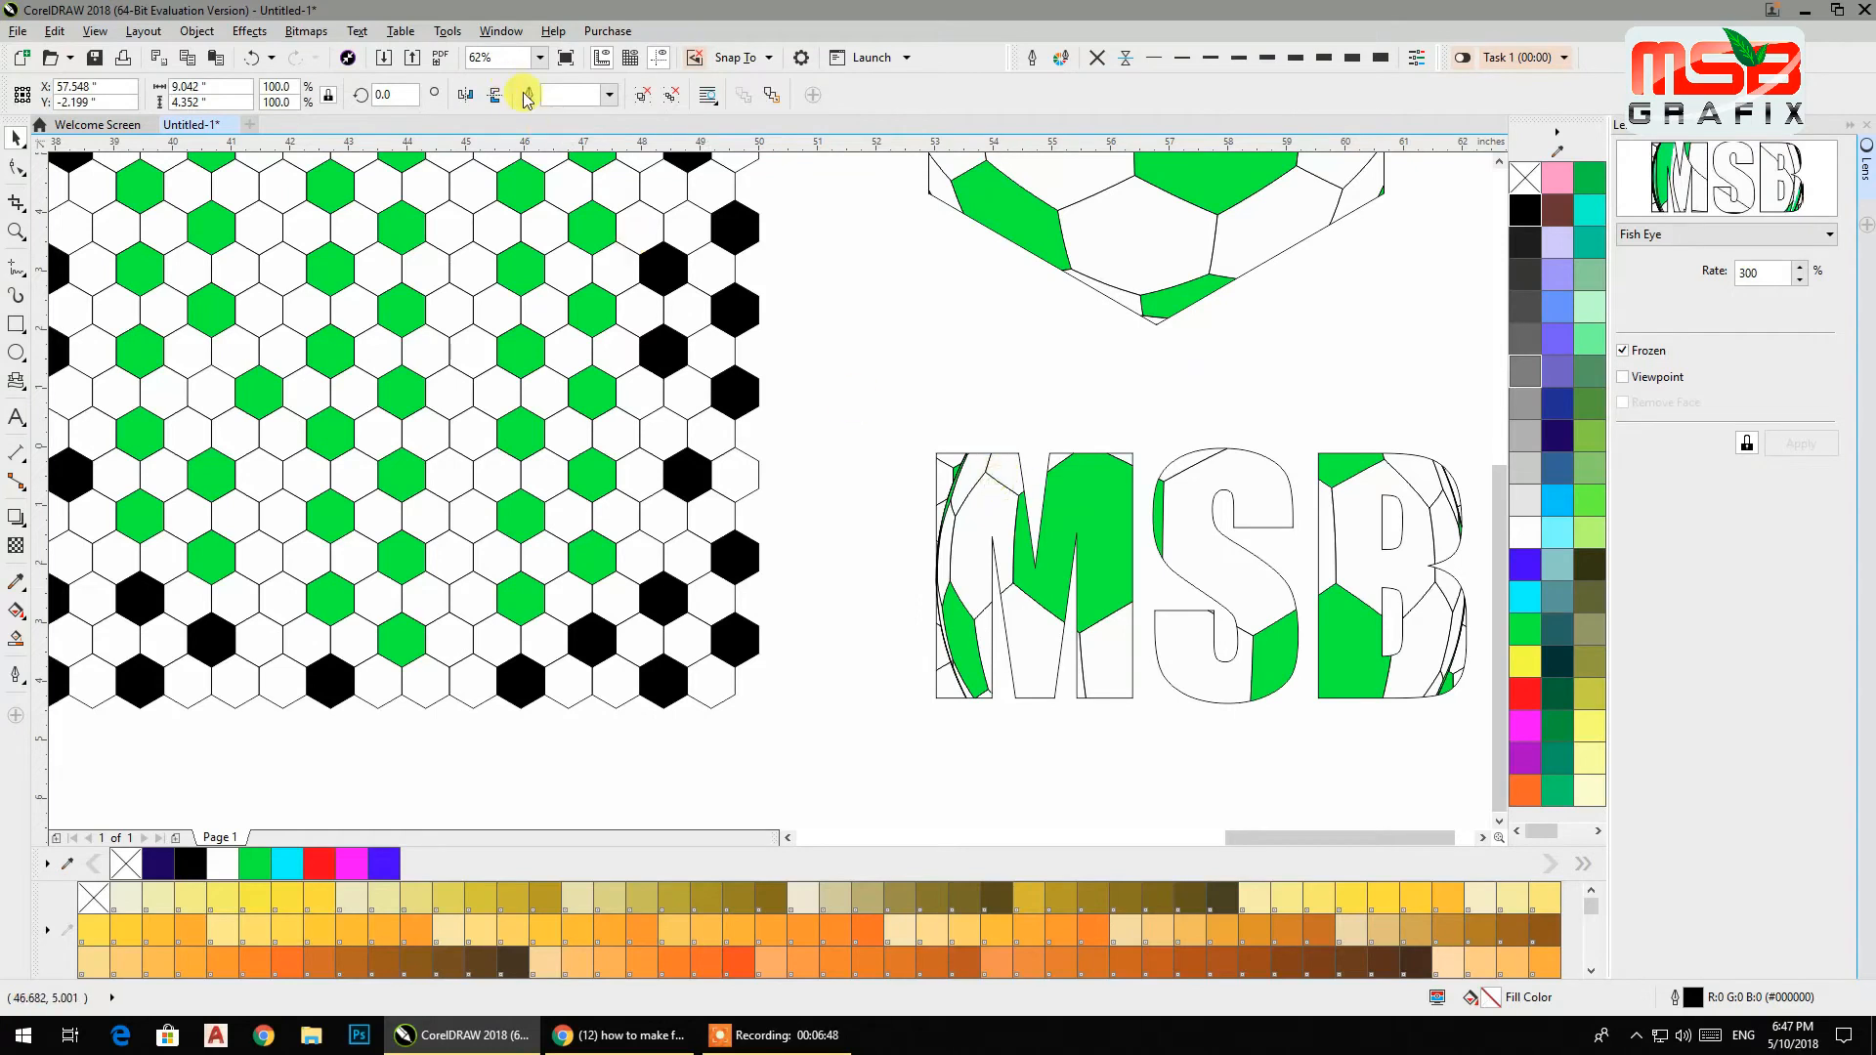
ctrl+click(1007, 538)
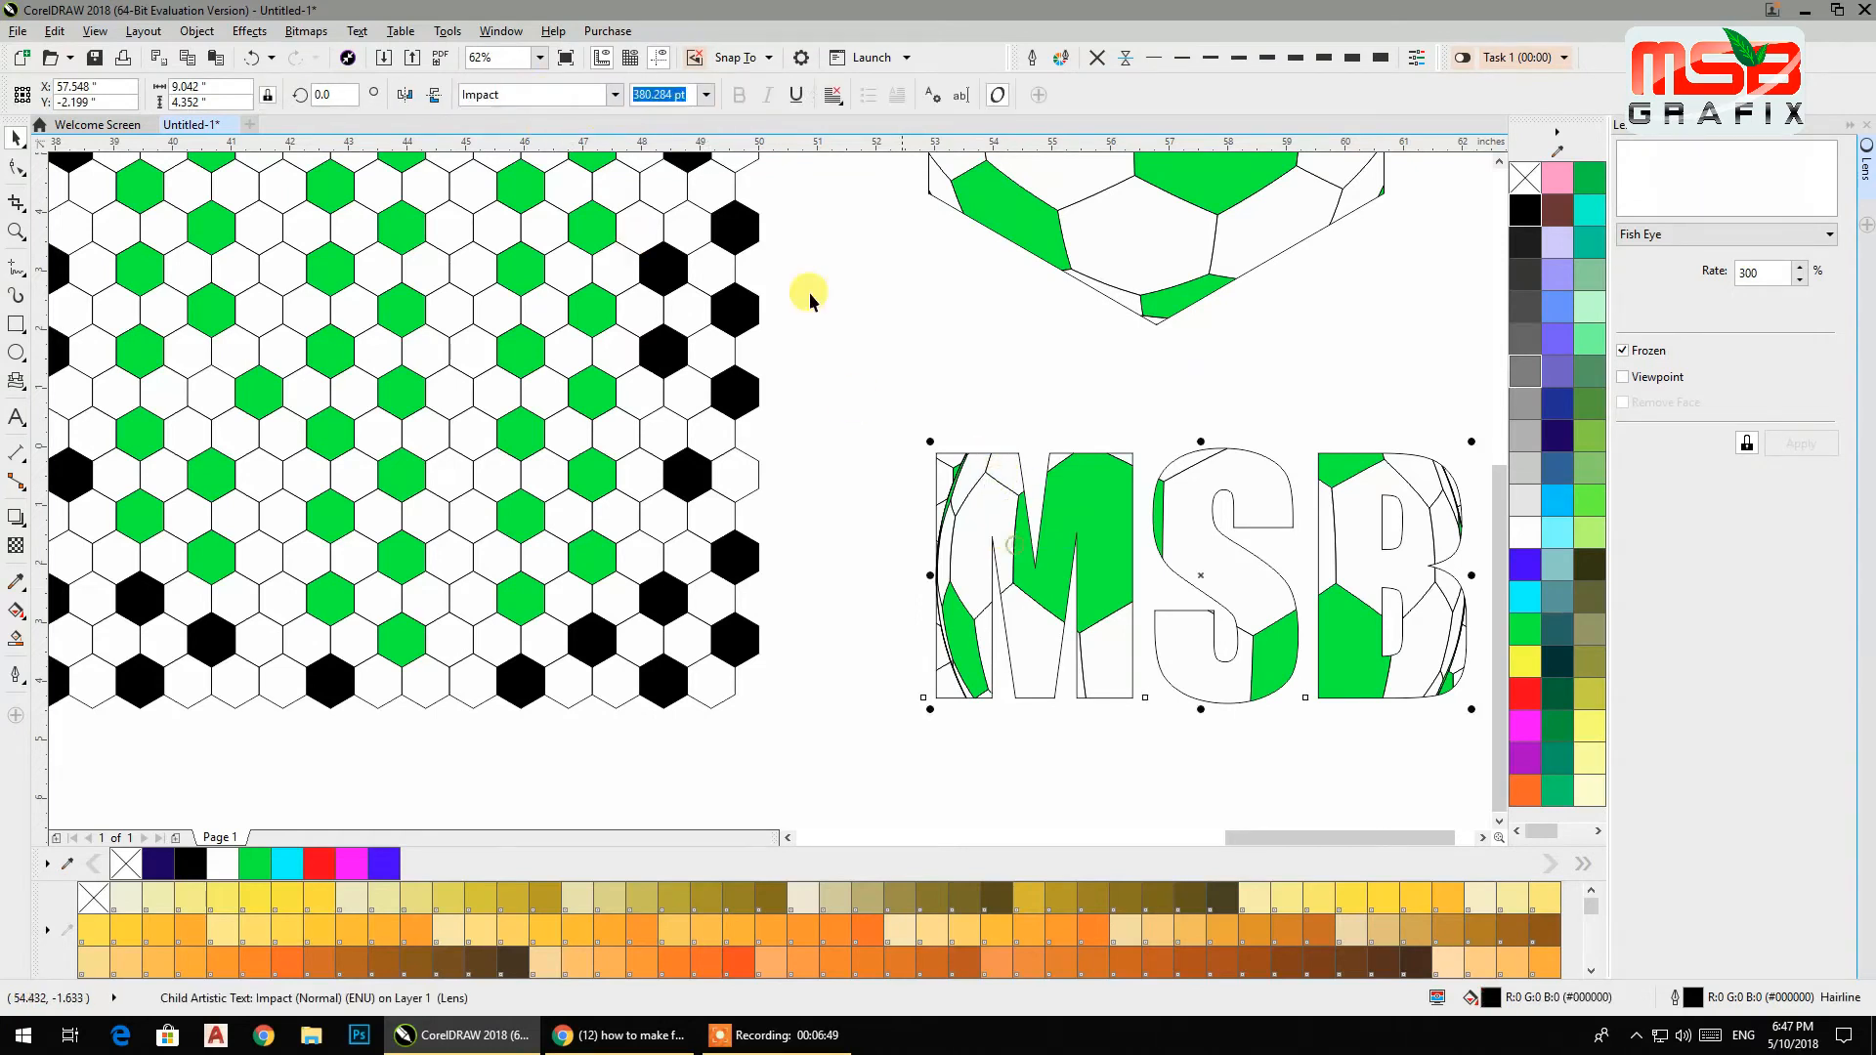
click(614, 95)
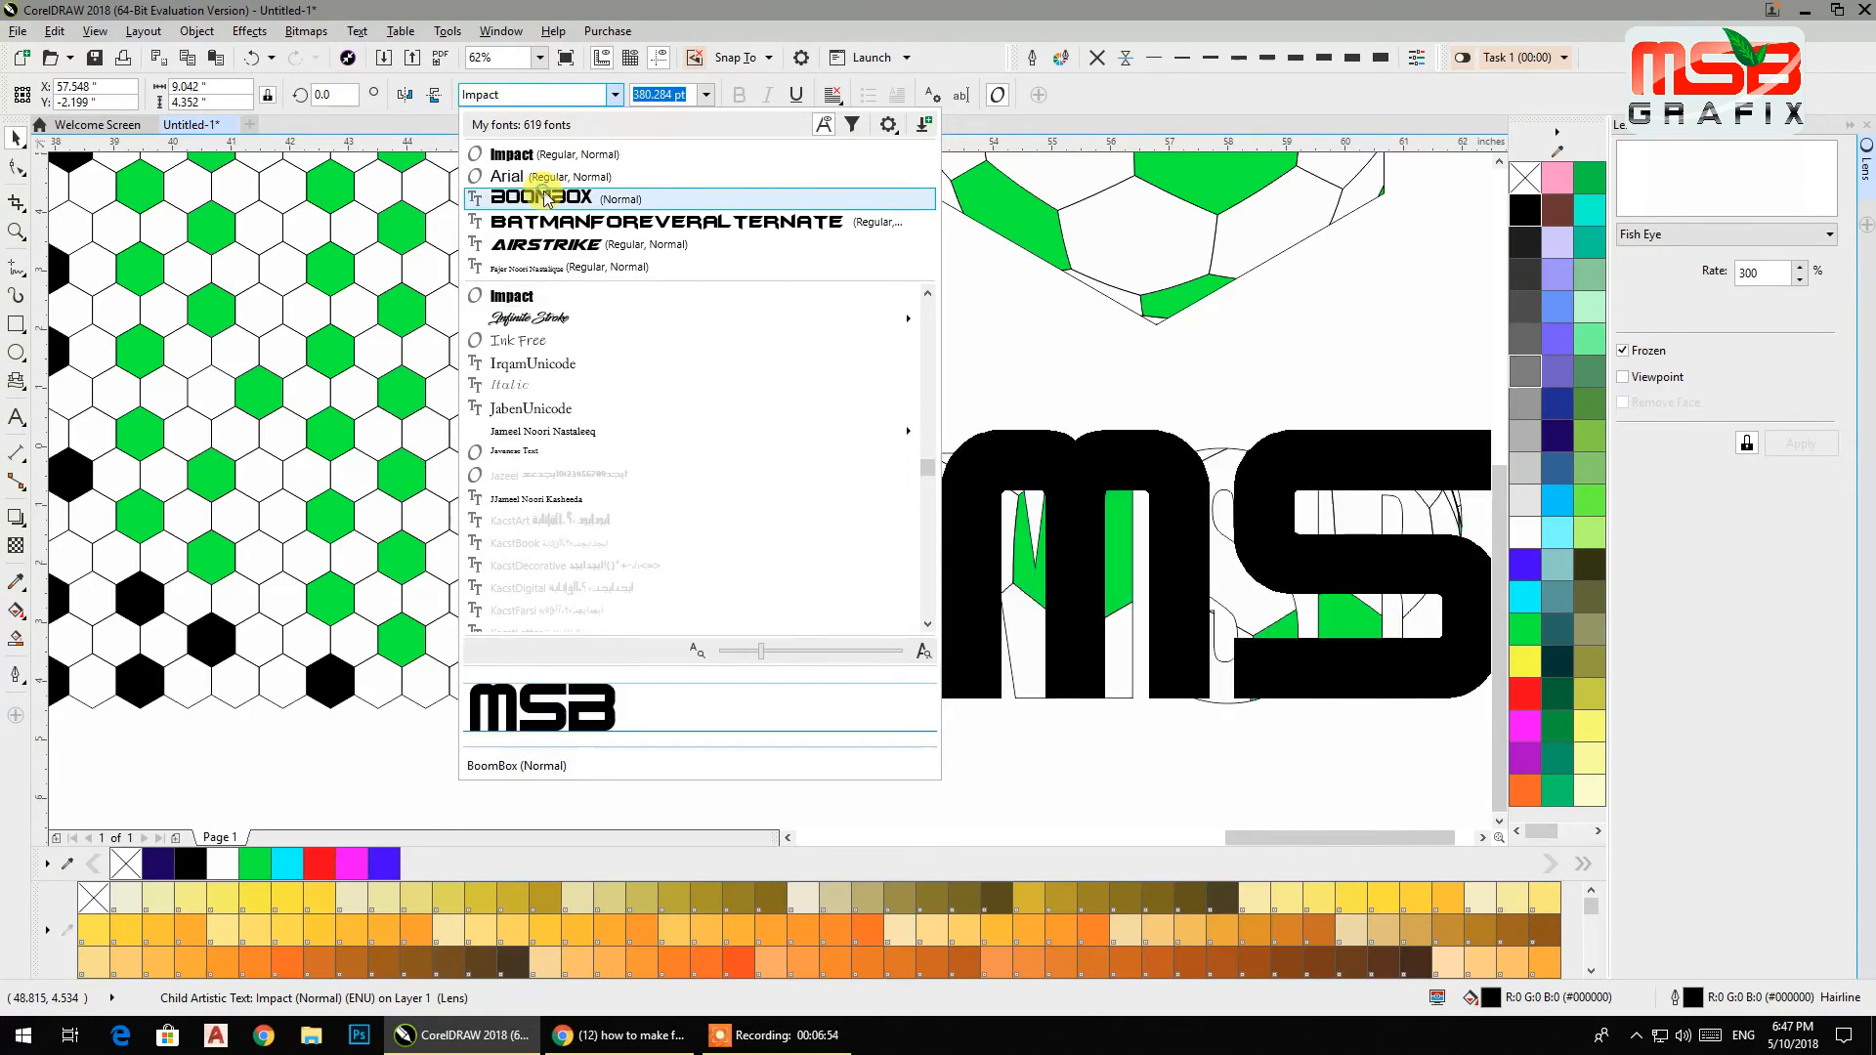
click(953, 466)
scroll(865, 401, down, 2)
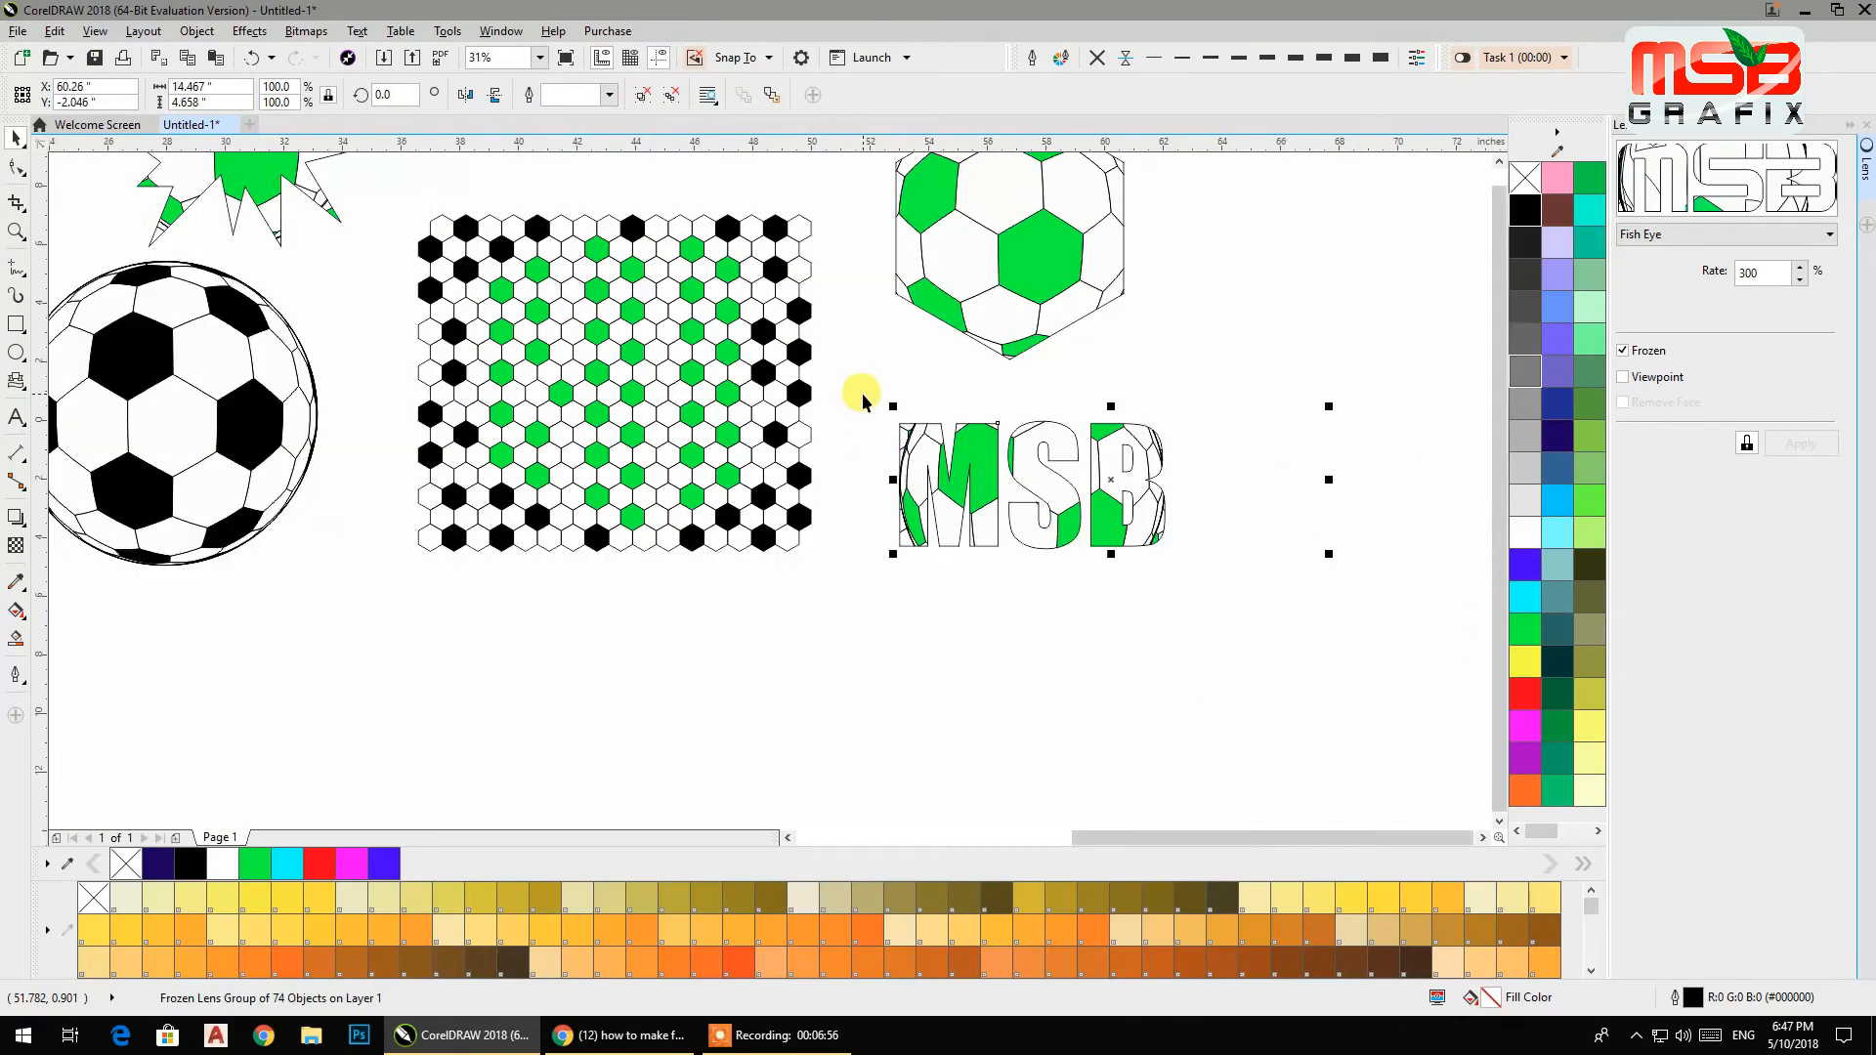
click(1007, 599)
scroll(1088, 472, up, 3)
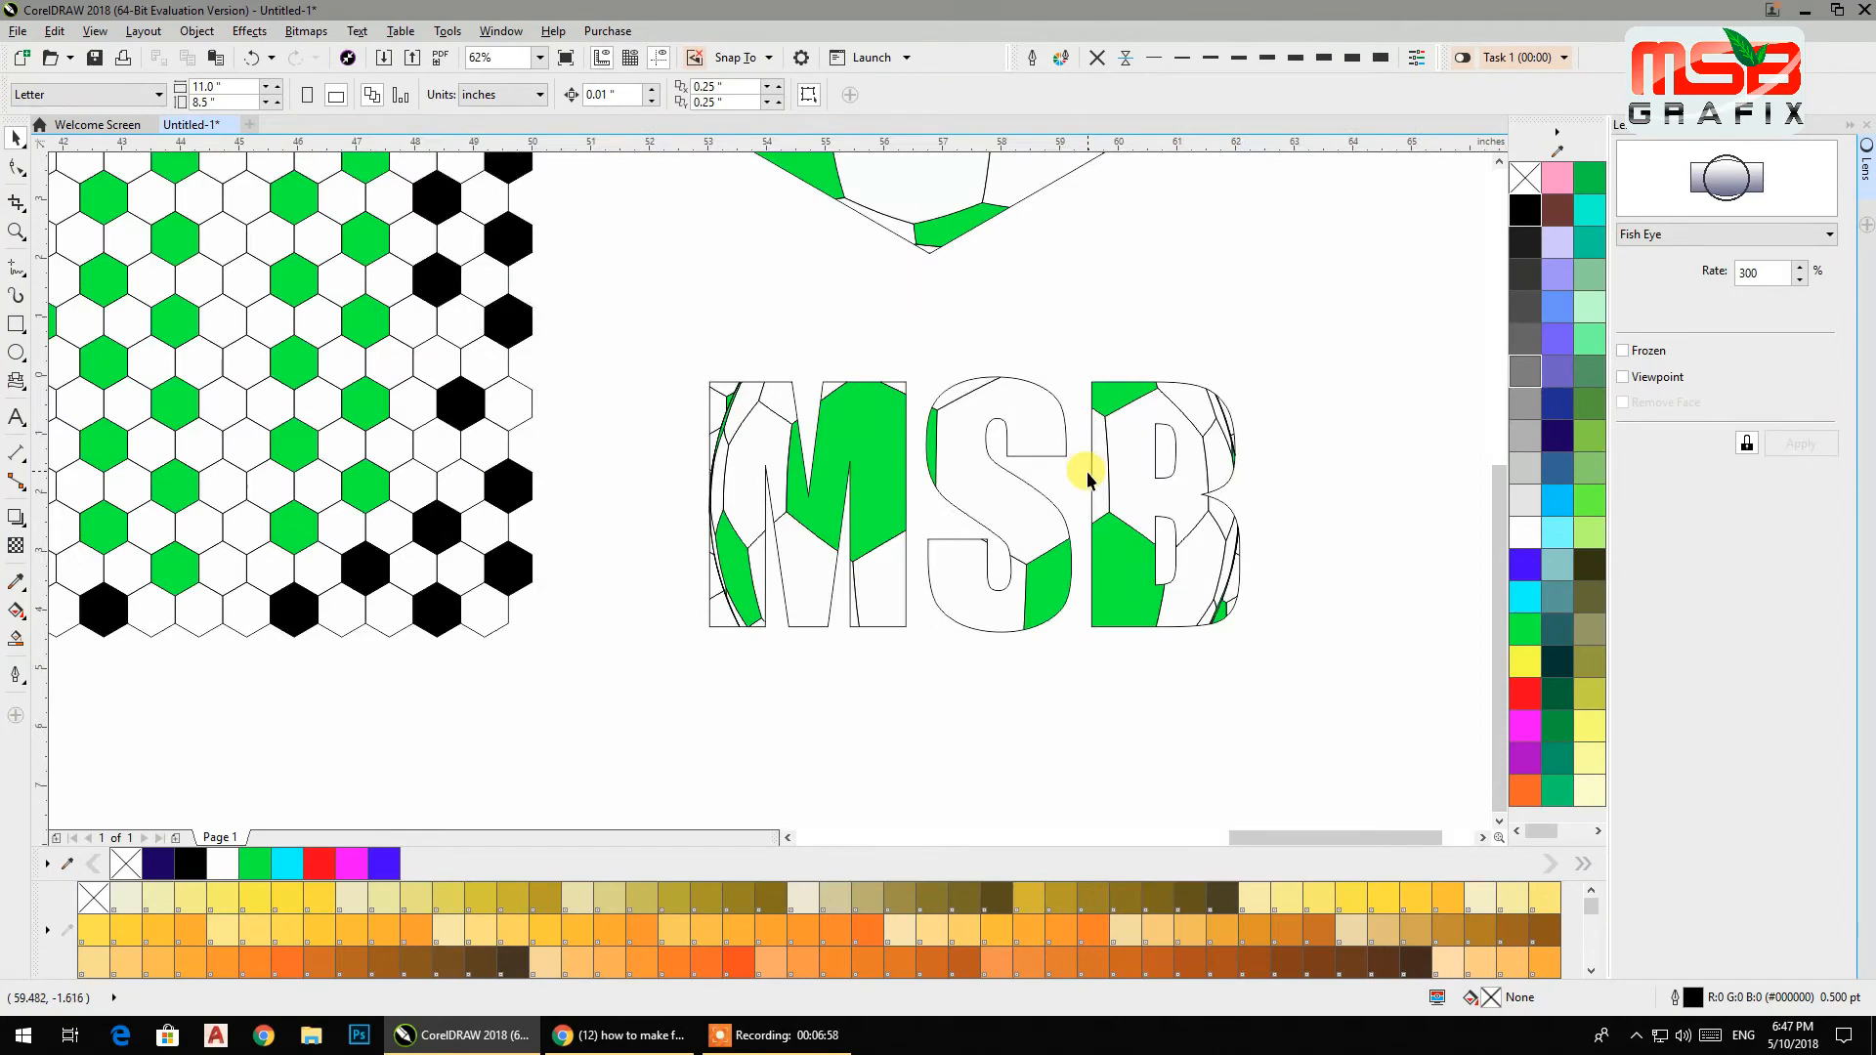
Undo the last two moves of the frozen MSB text so it sits back over the pattern.
drag(1014, 475, 1035, 413)
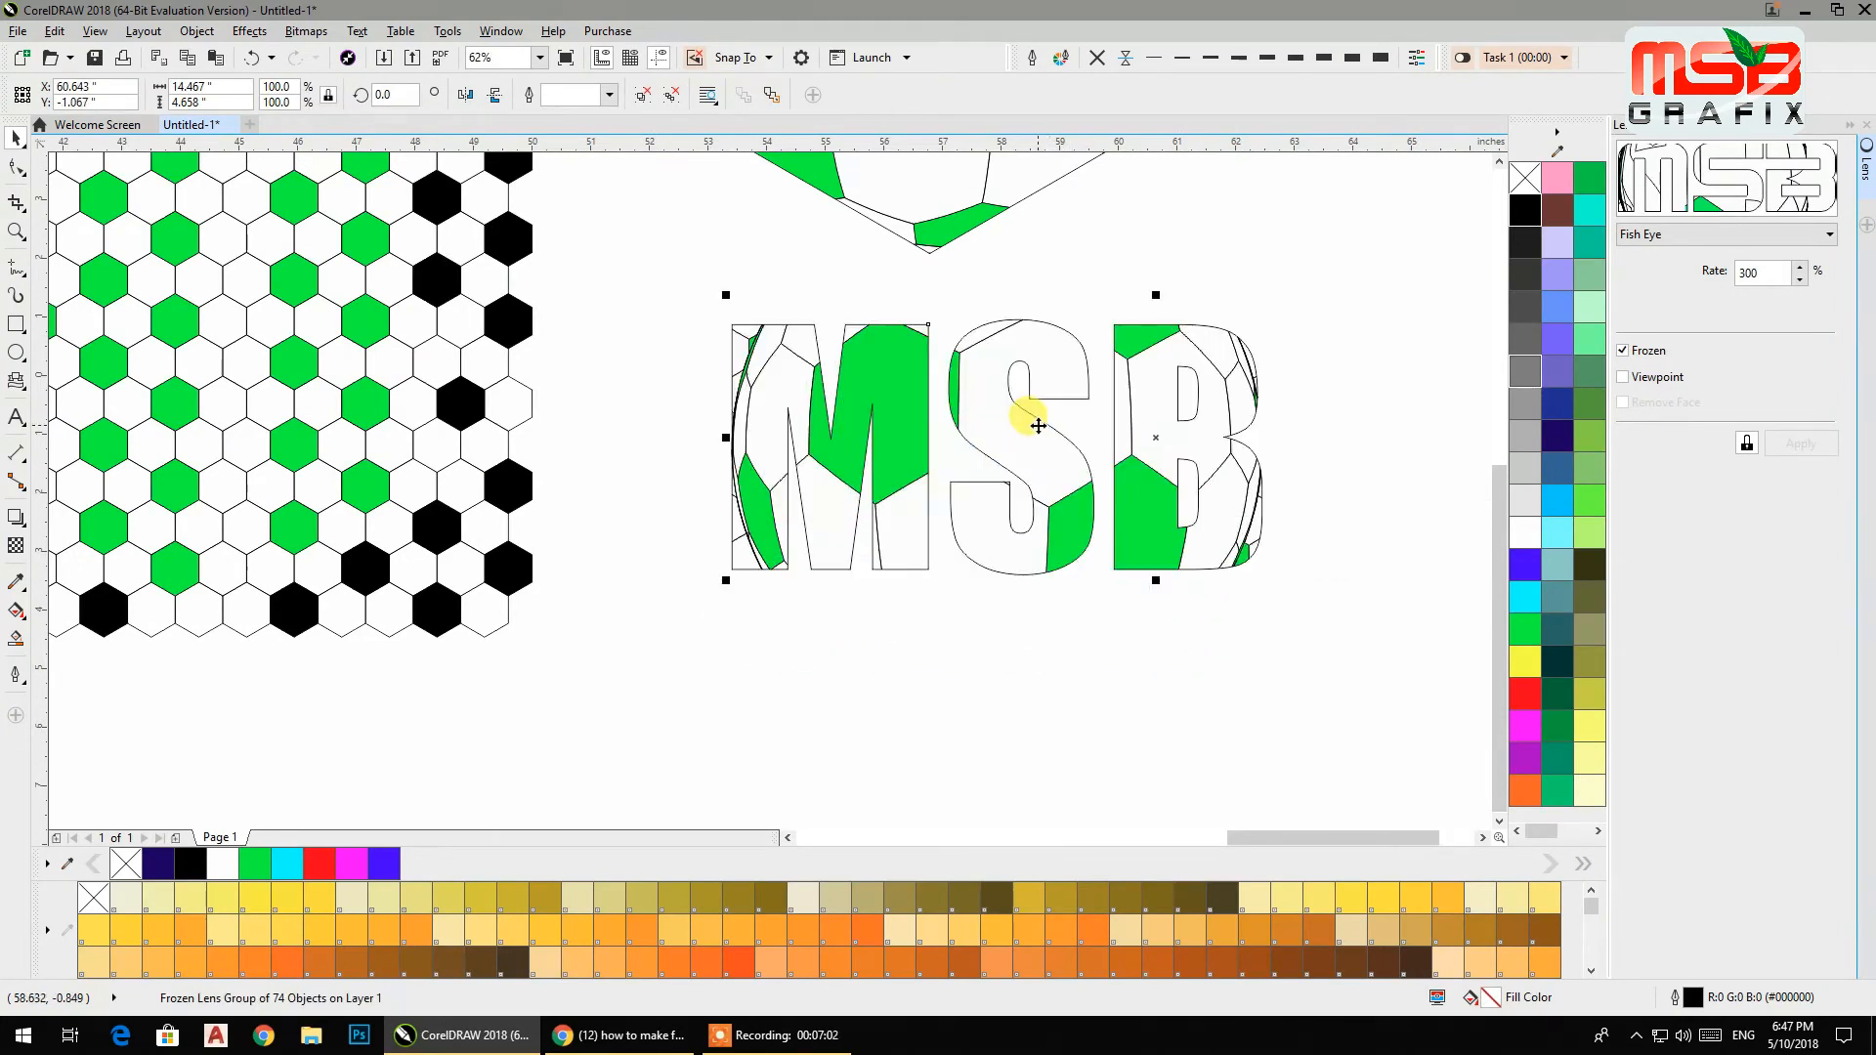
key(ctrl+z)
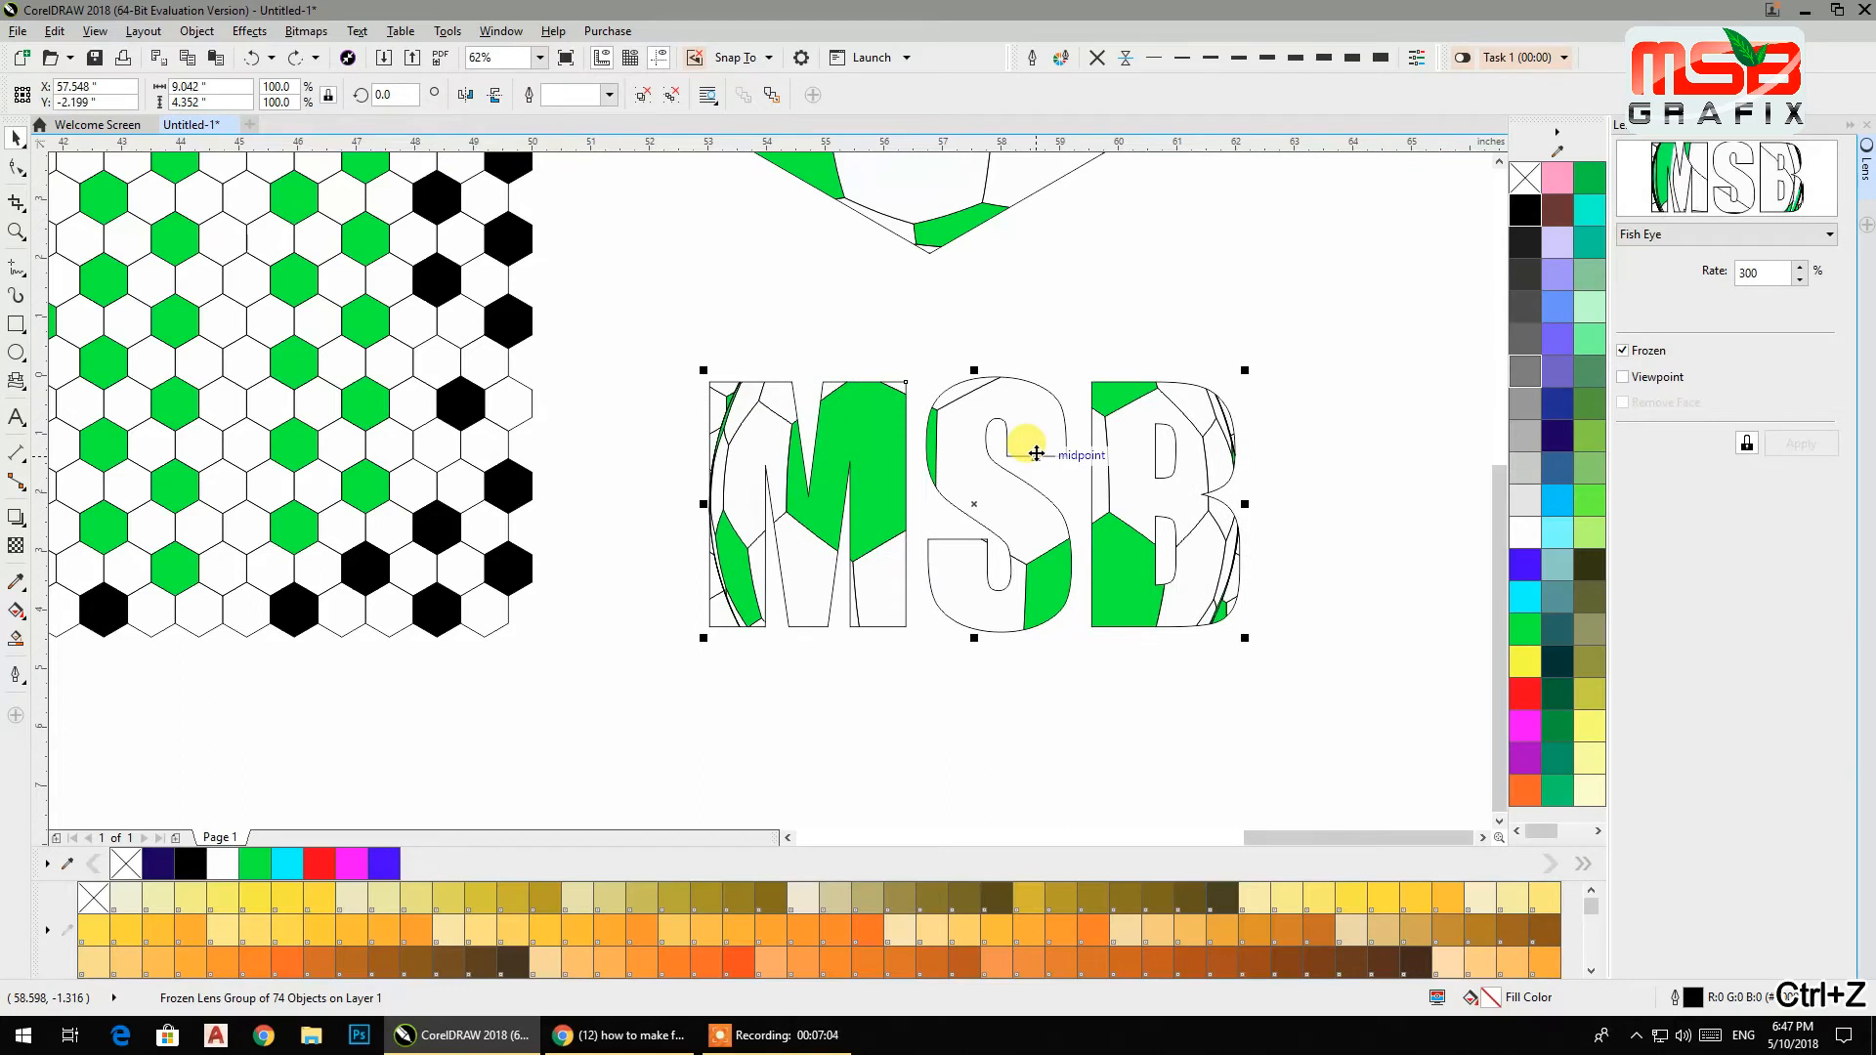
key(ctrl+z)
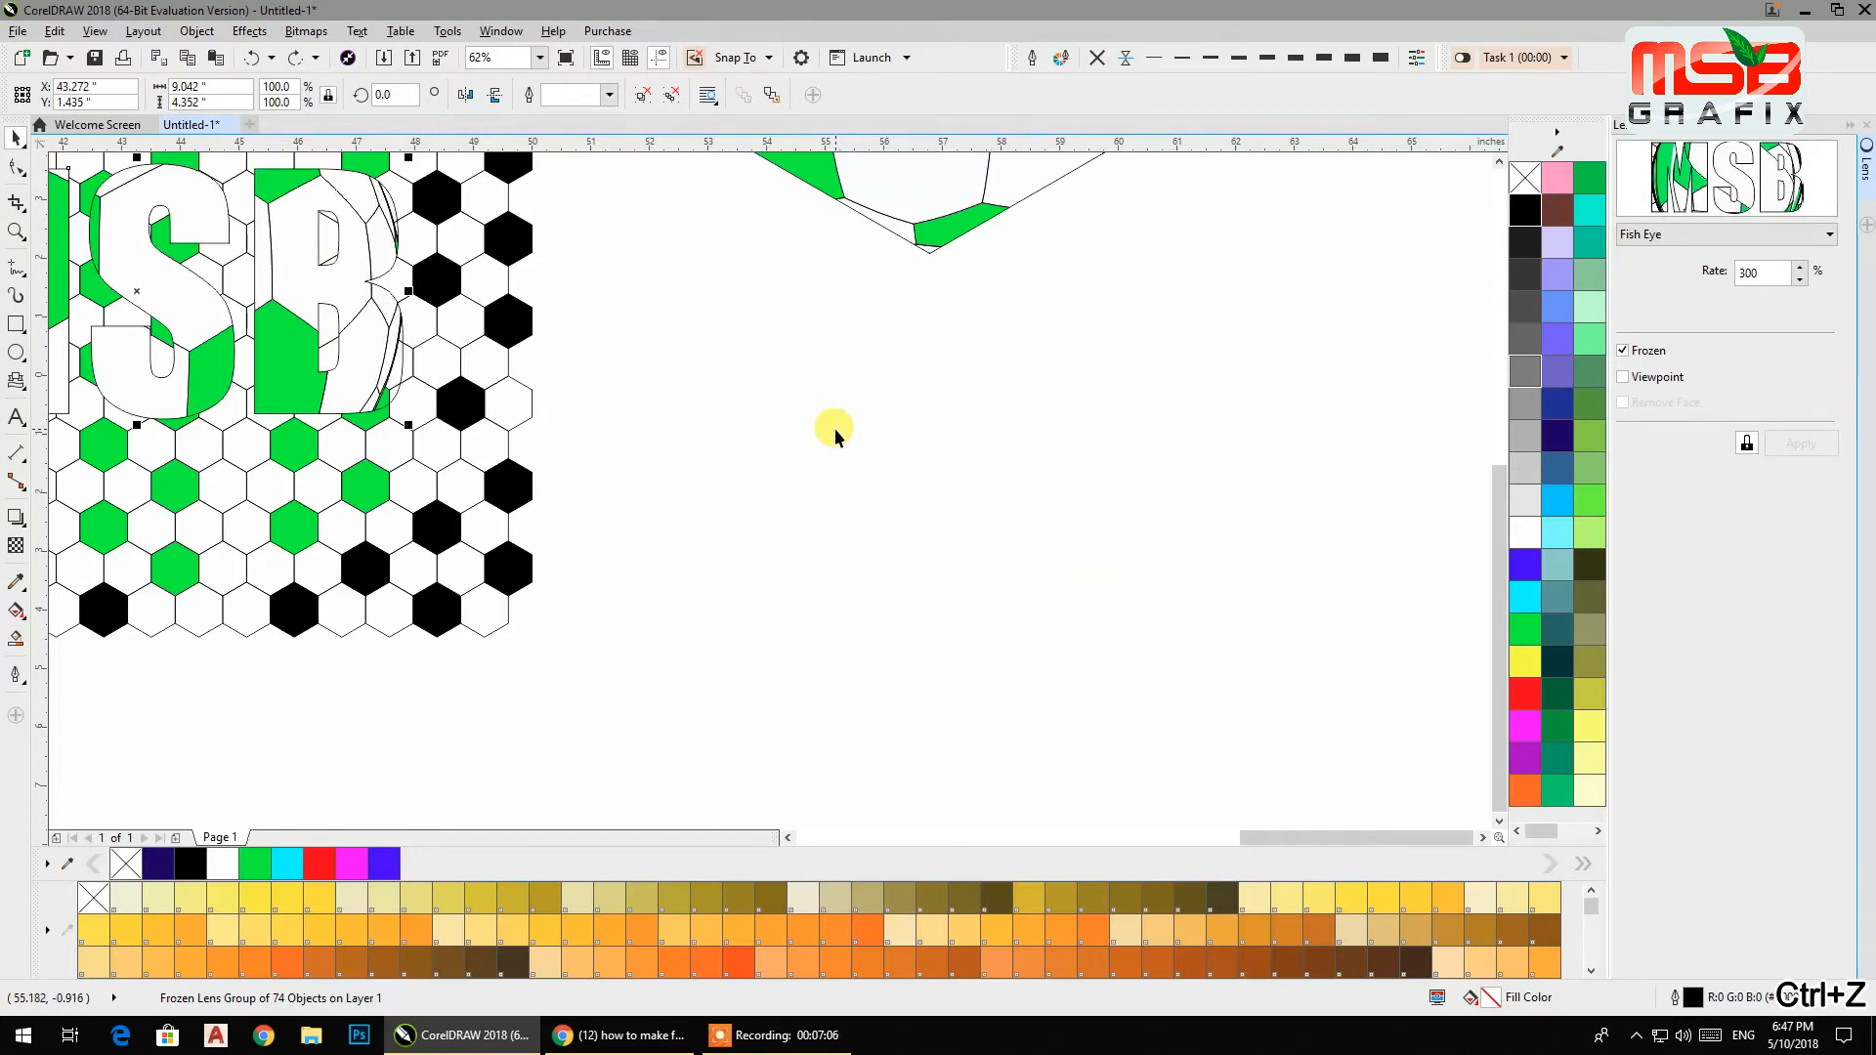
Switch the text's lens to Brighten and reposition it over the pattern.
click(1661, 235)
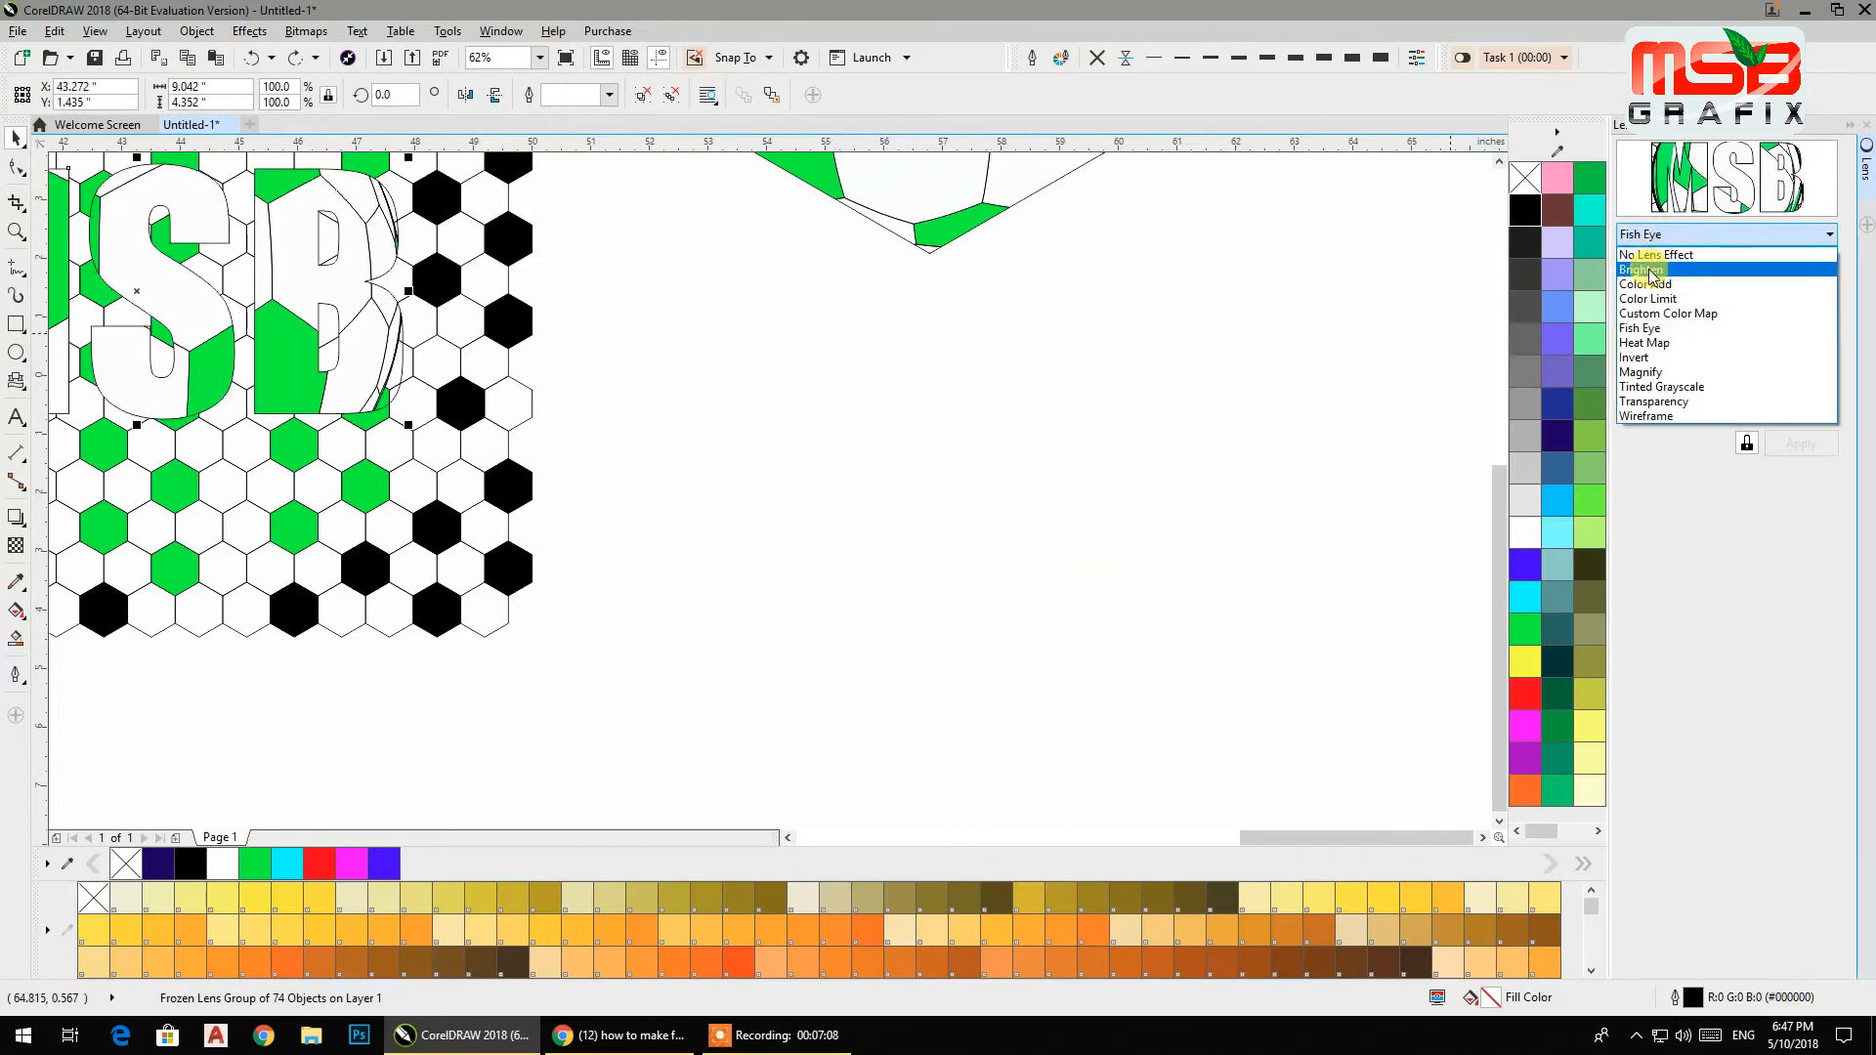
click(1652, 274)
scroll(365, 399, down, 2)
drag(352, 391, 795, 443)
scroll(795, 443, up, 2)
Give the text a PANTONE 7-1-3 C outline with no fill and switch its lens back to Fish Eye.
click(965, 936)
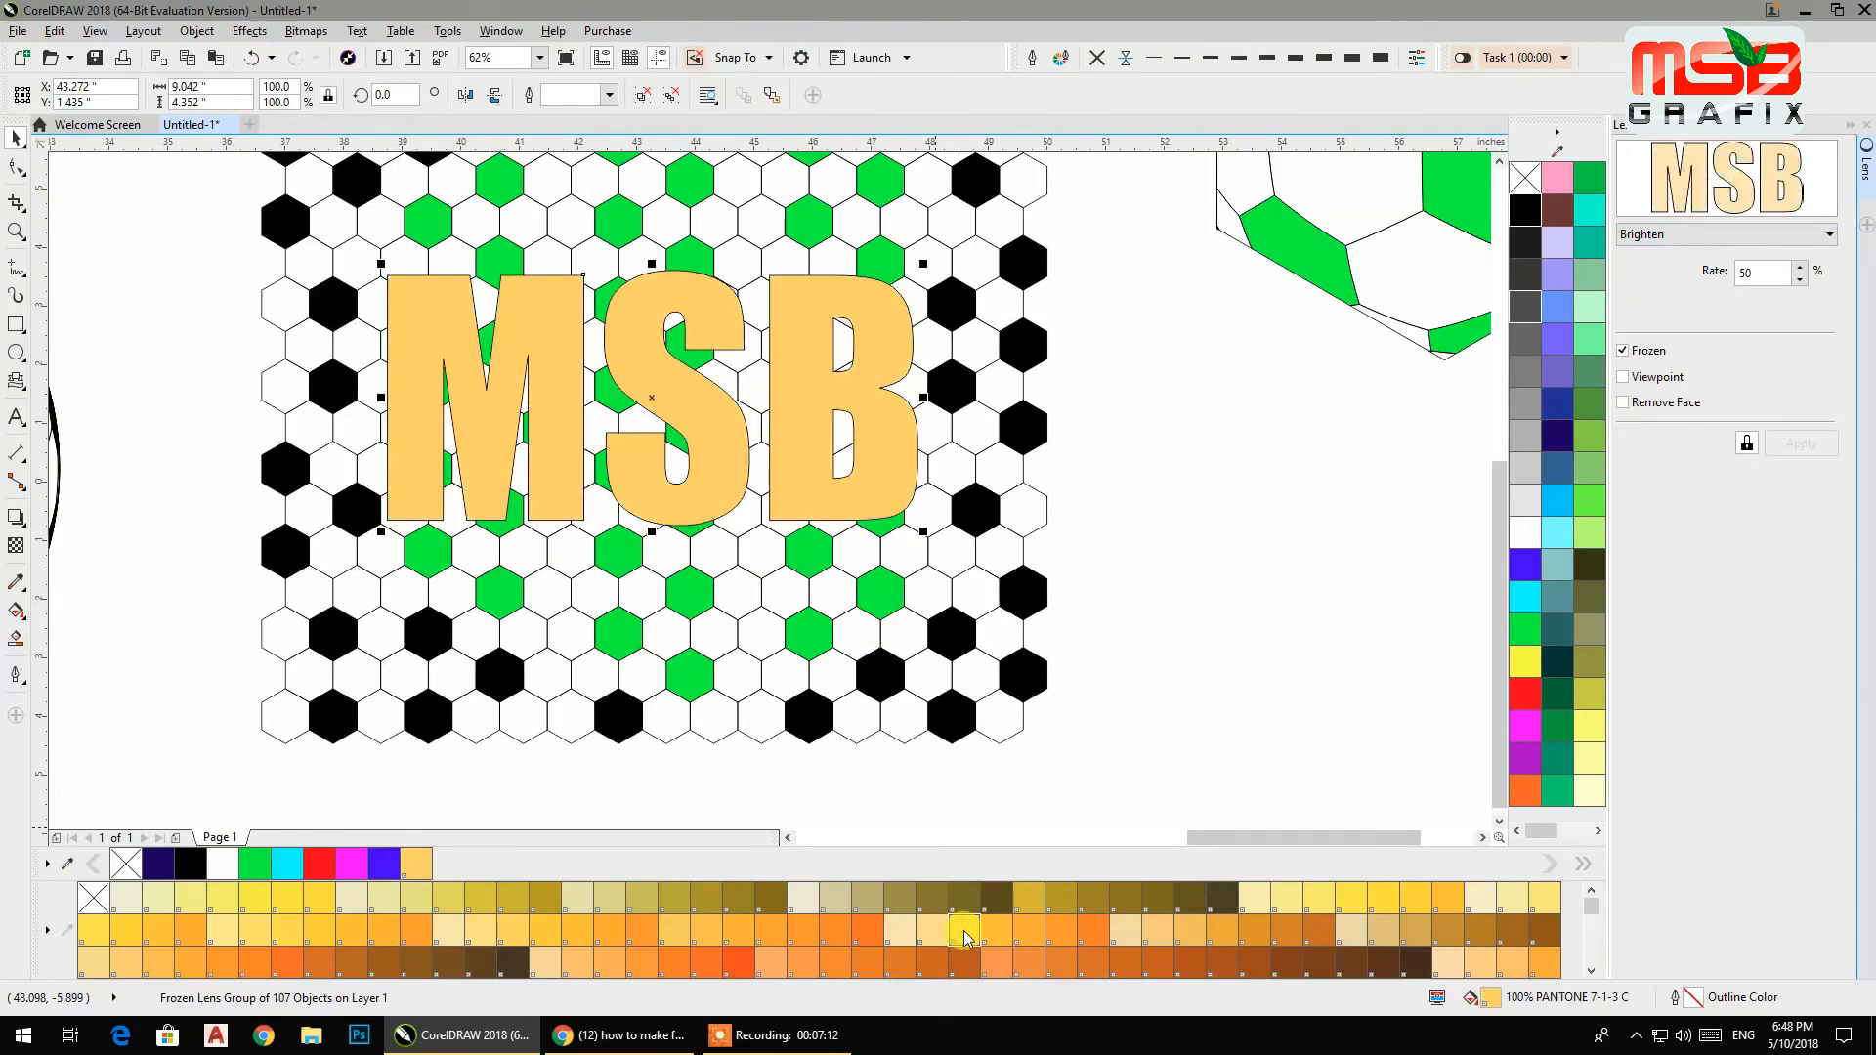
right_click(964, 931)
click(1525, 177)
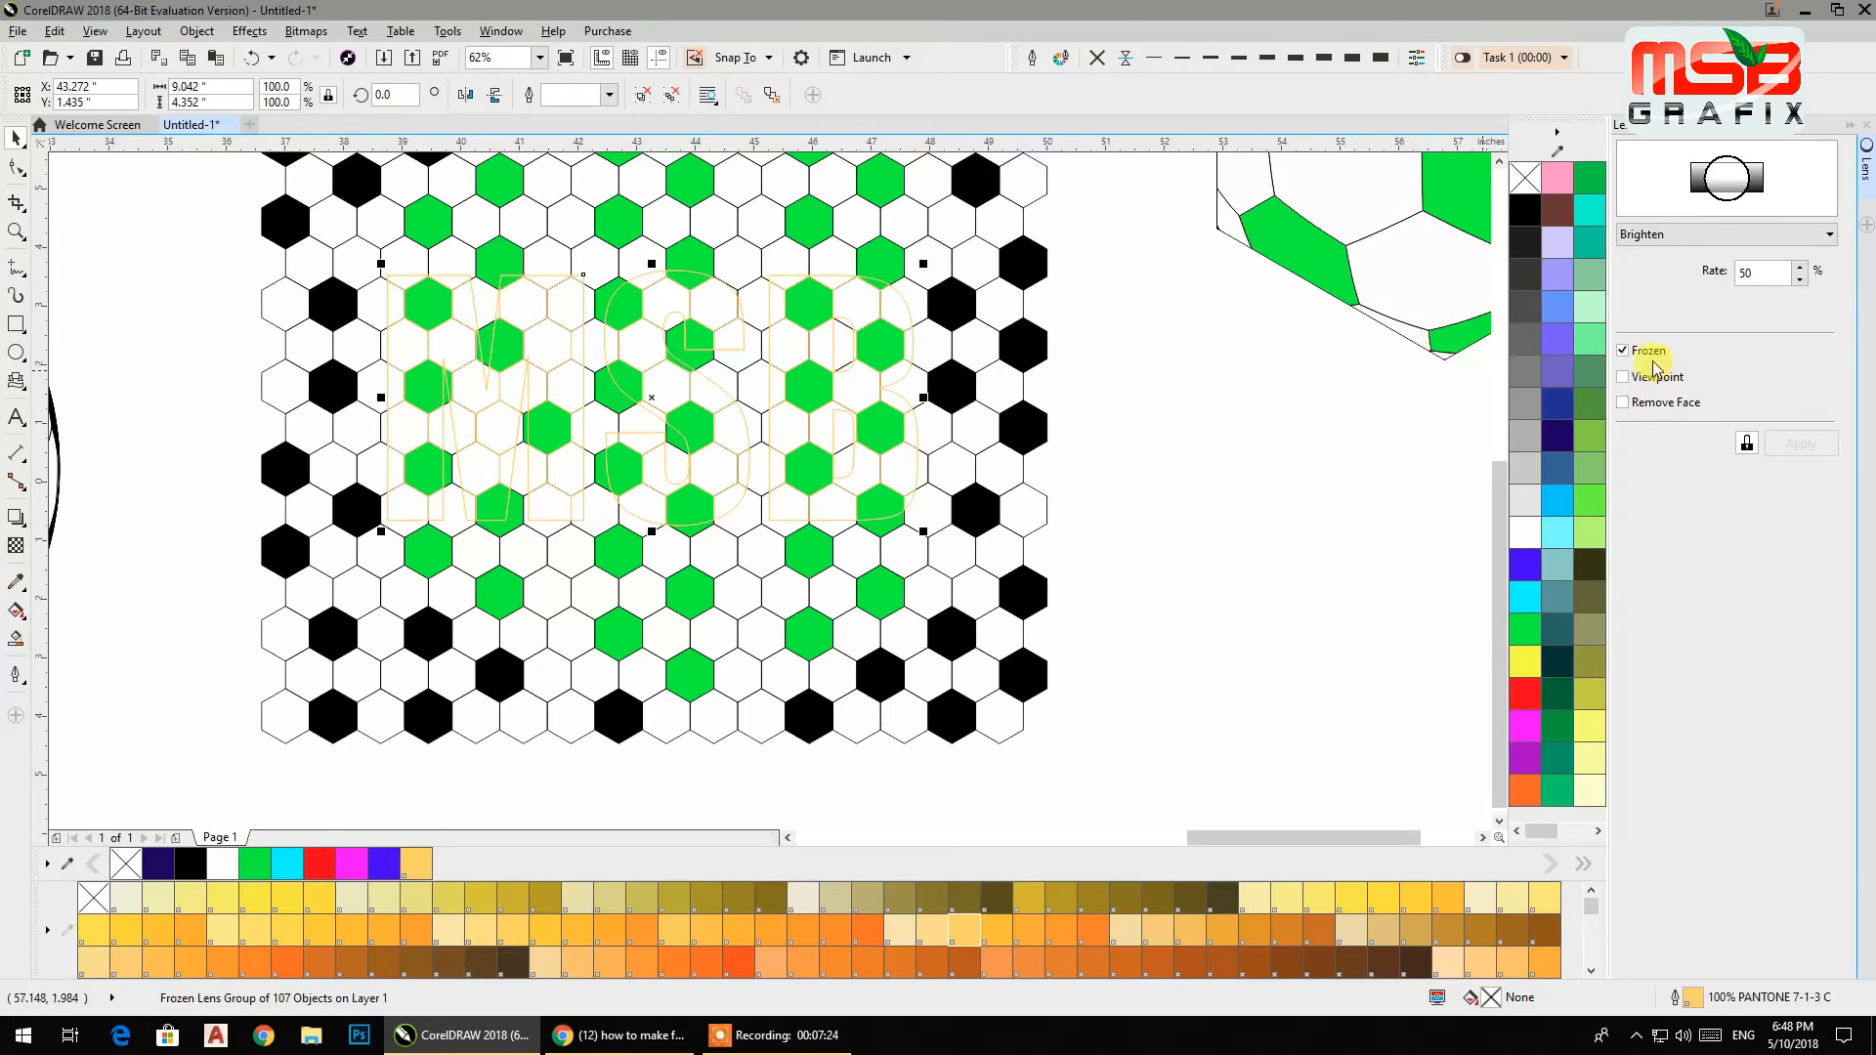
click(1658, 235)
click(1649, 337)
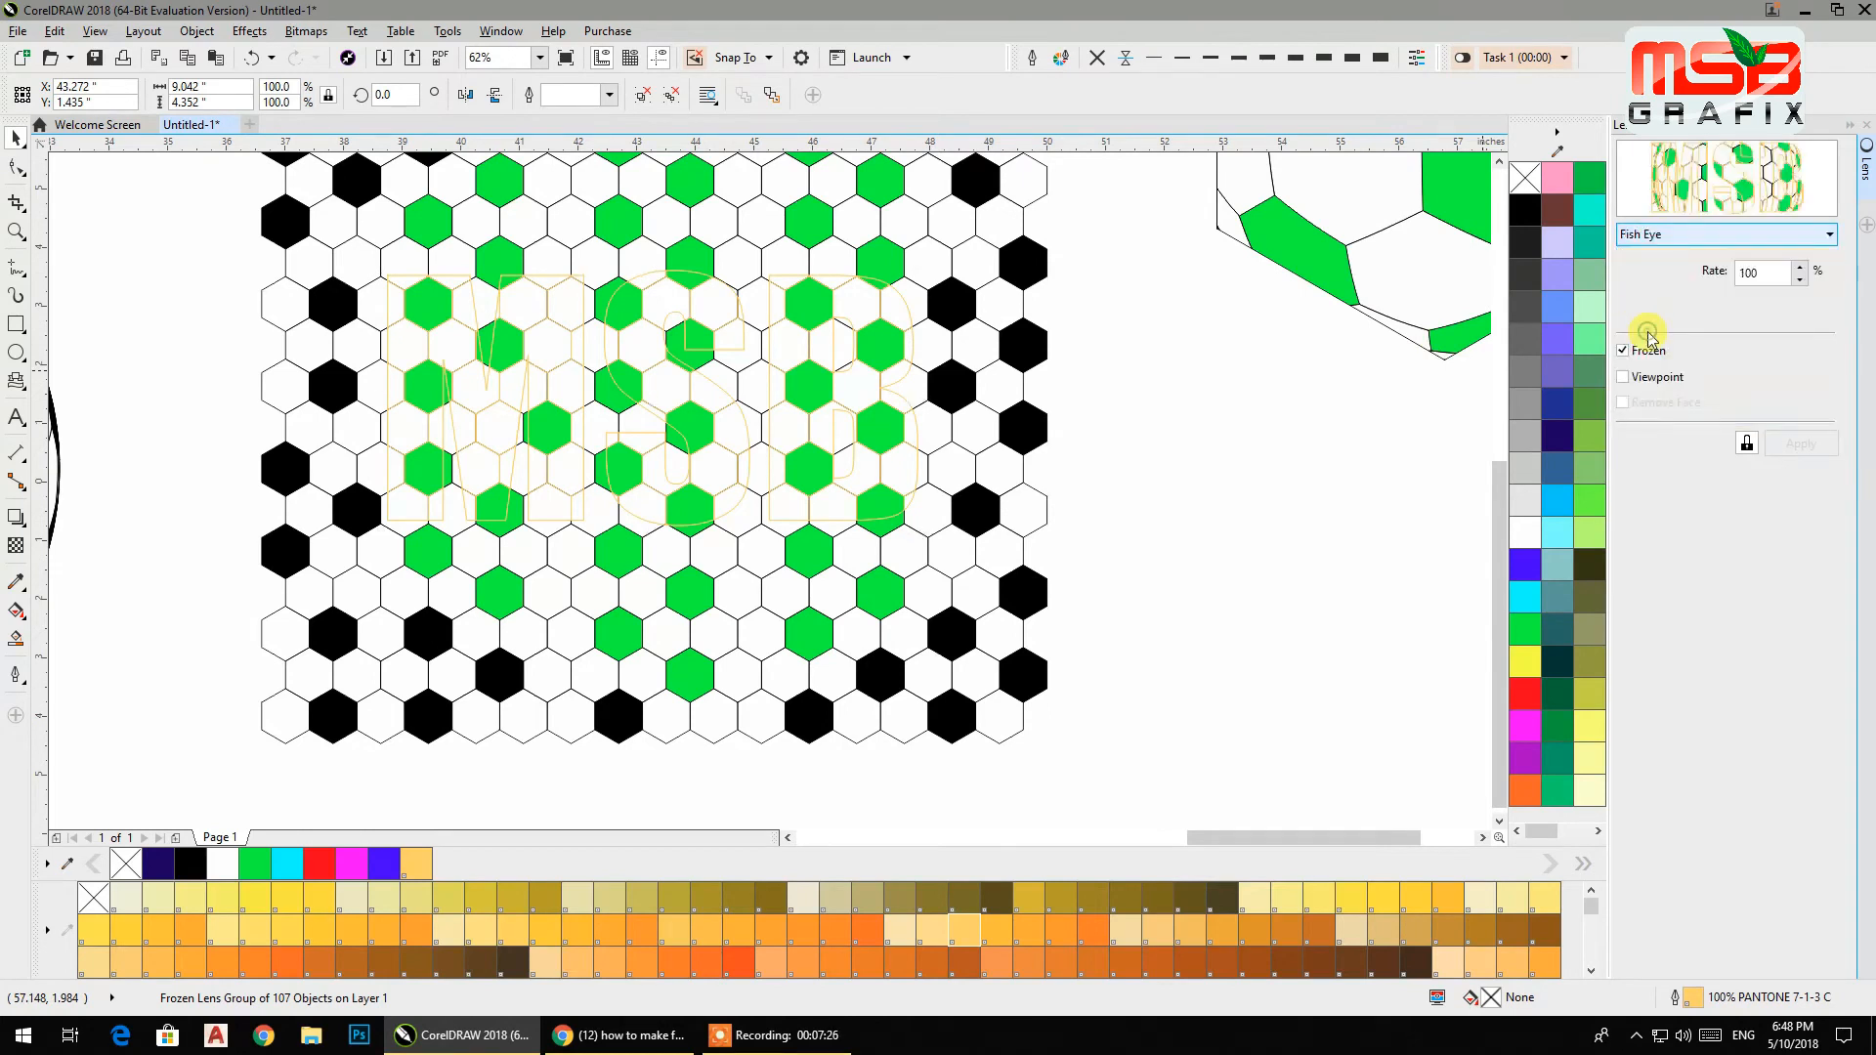
Lower the MSB text's Fish Eye rate to 70% and switch its lens to Color Limit.
click(1799, 280)
click(1801, 280)
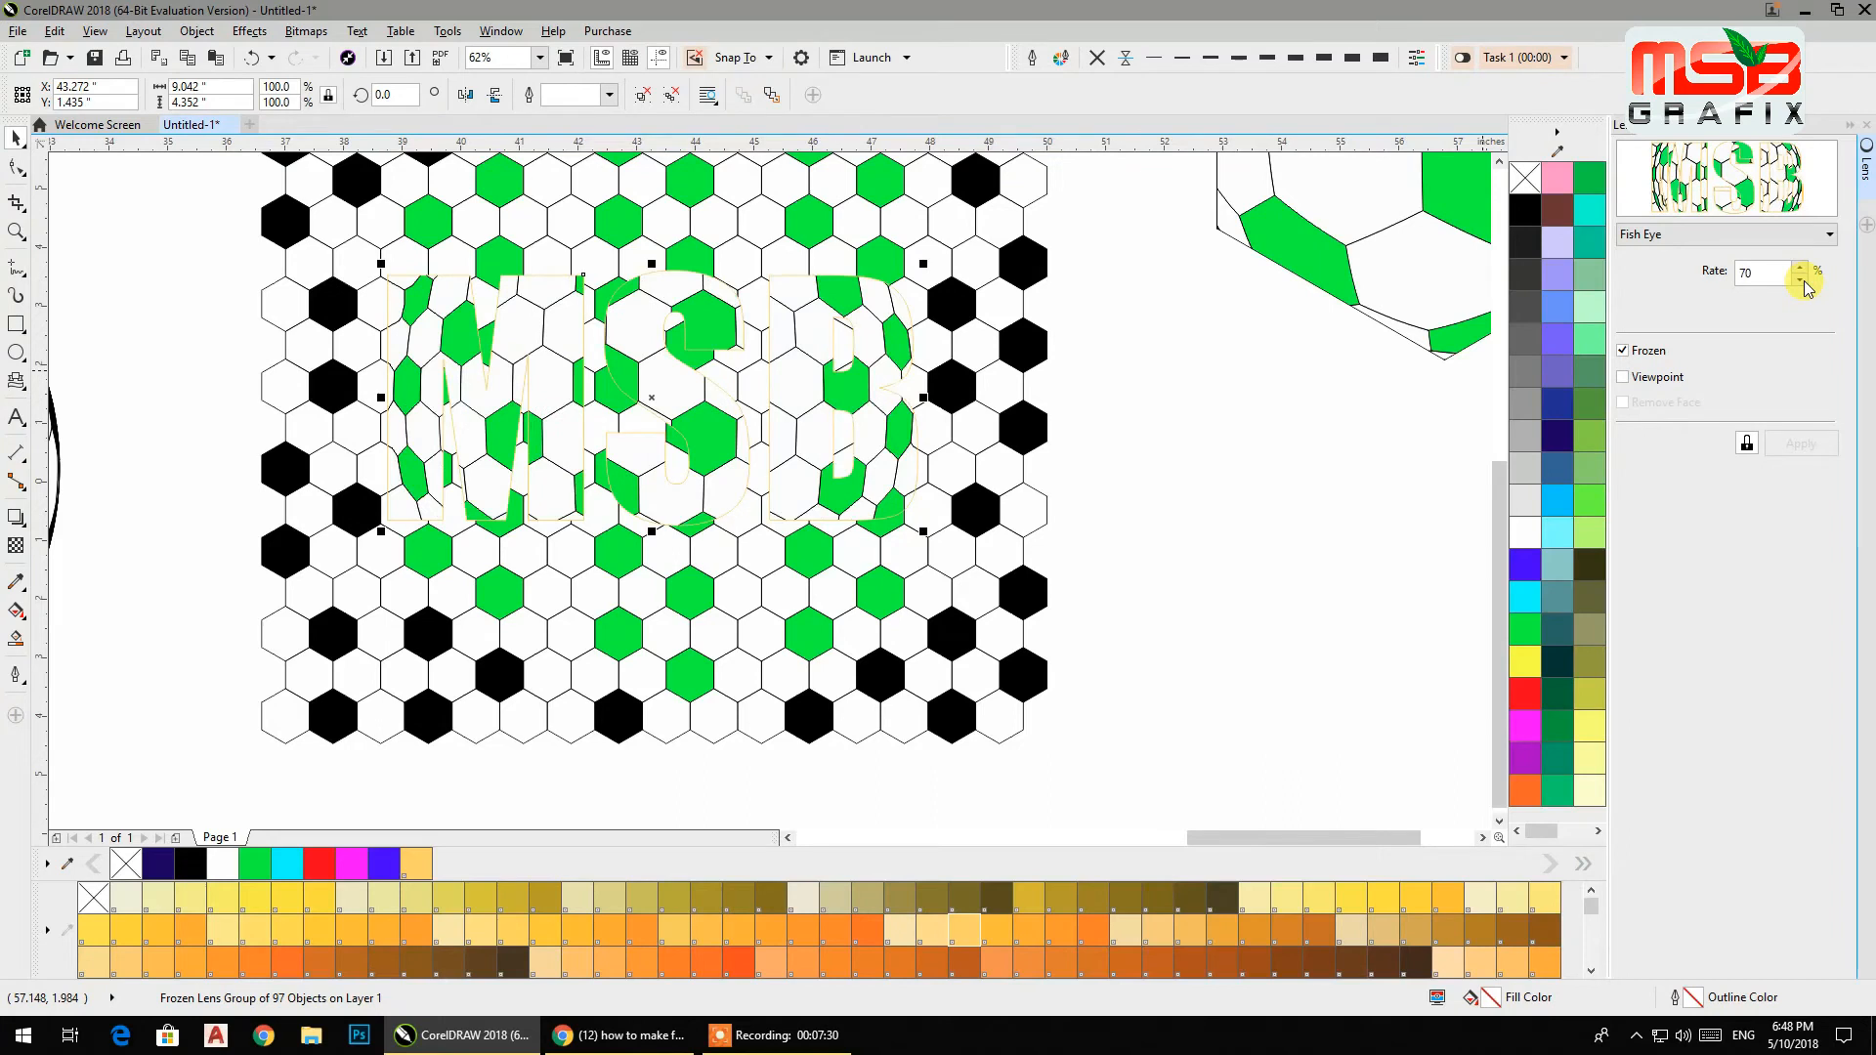
click(1725, 235)
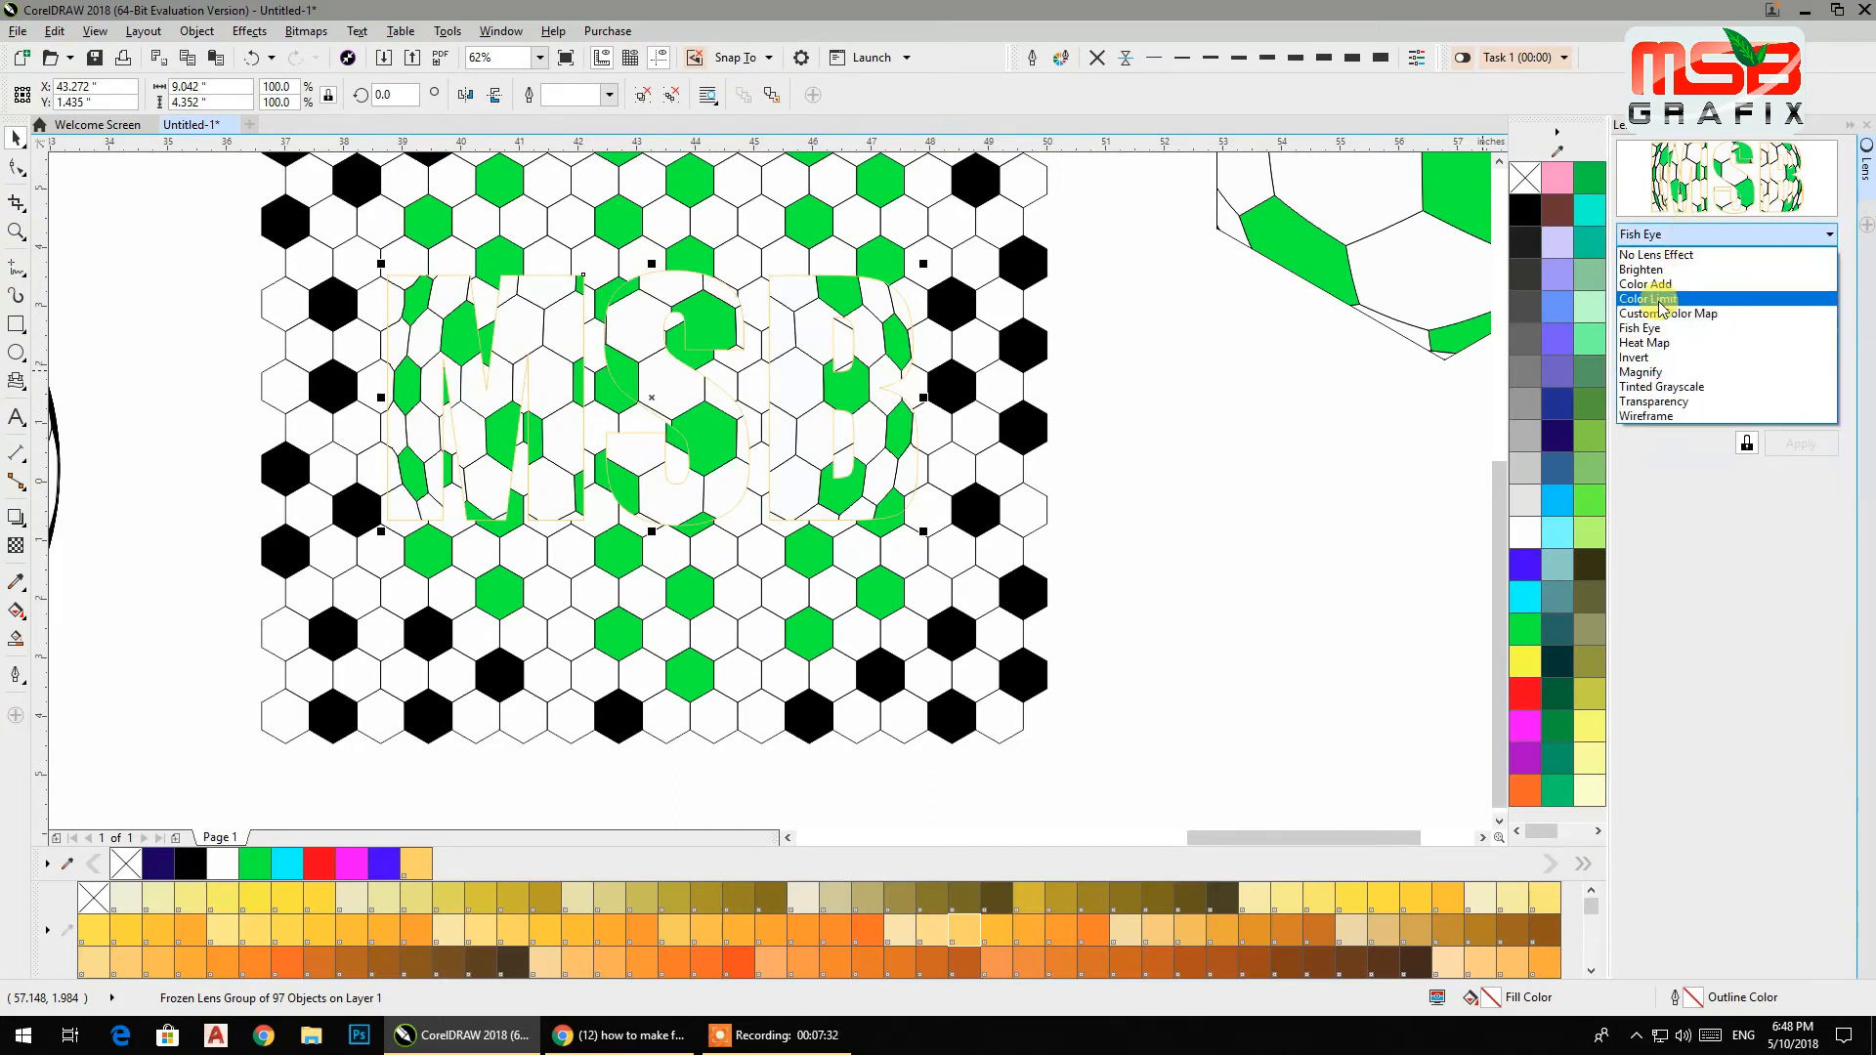
click(1658, 305)
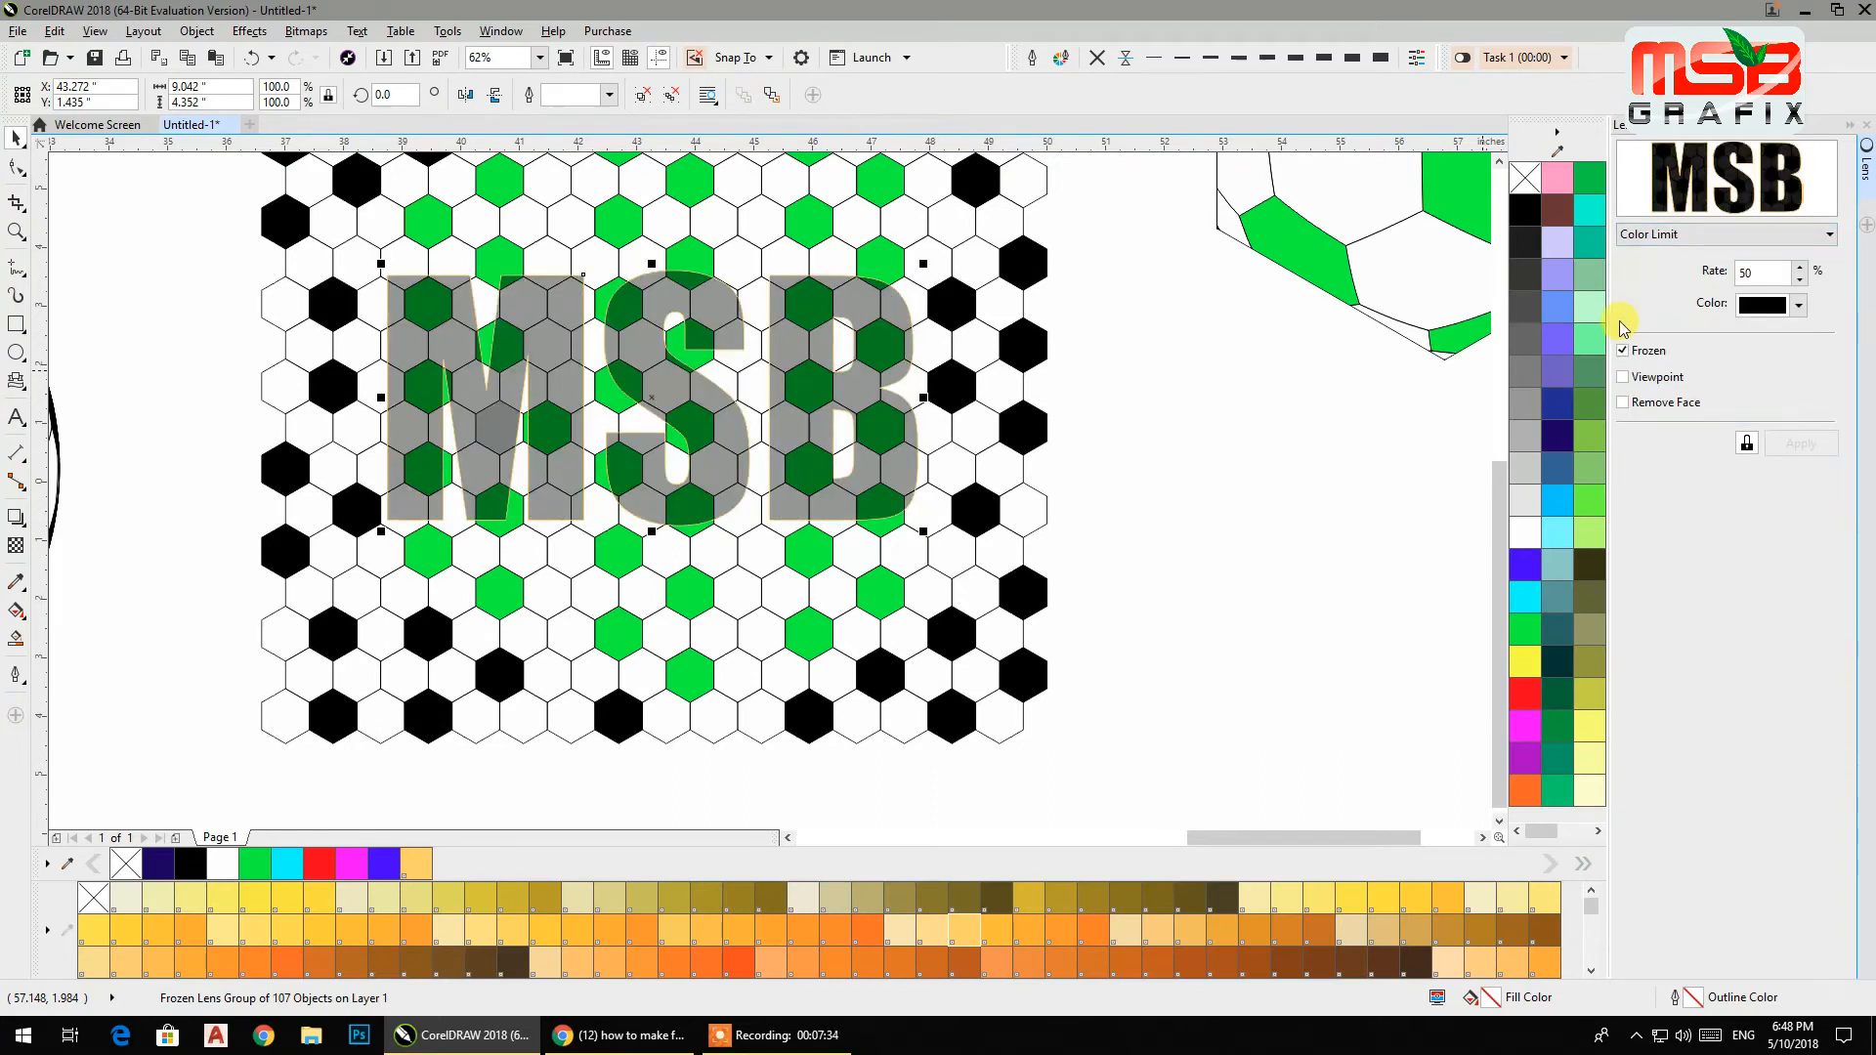
Switch the MSB text's lens to Invert and enlarge the text over the pattern.
click(1685, 235)
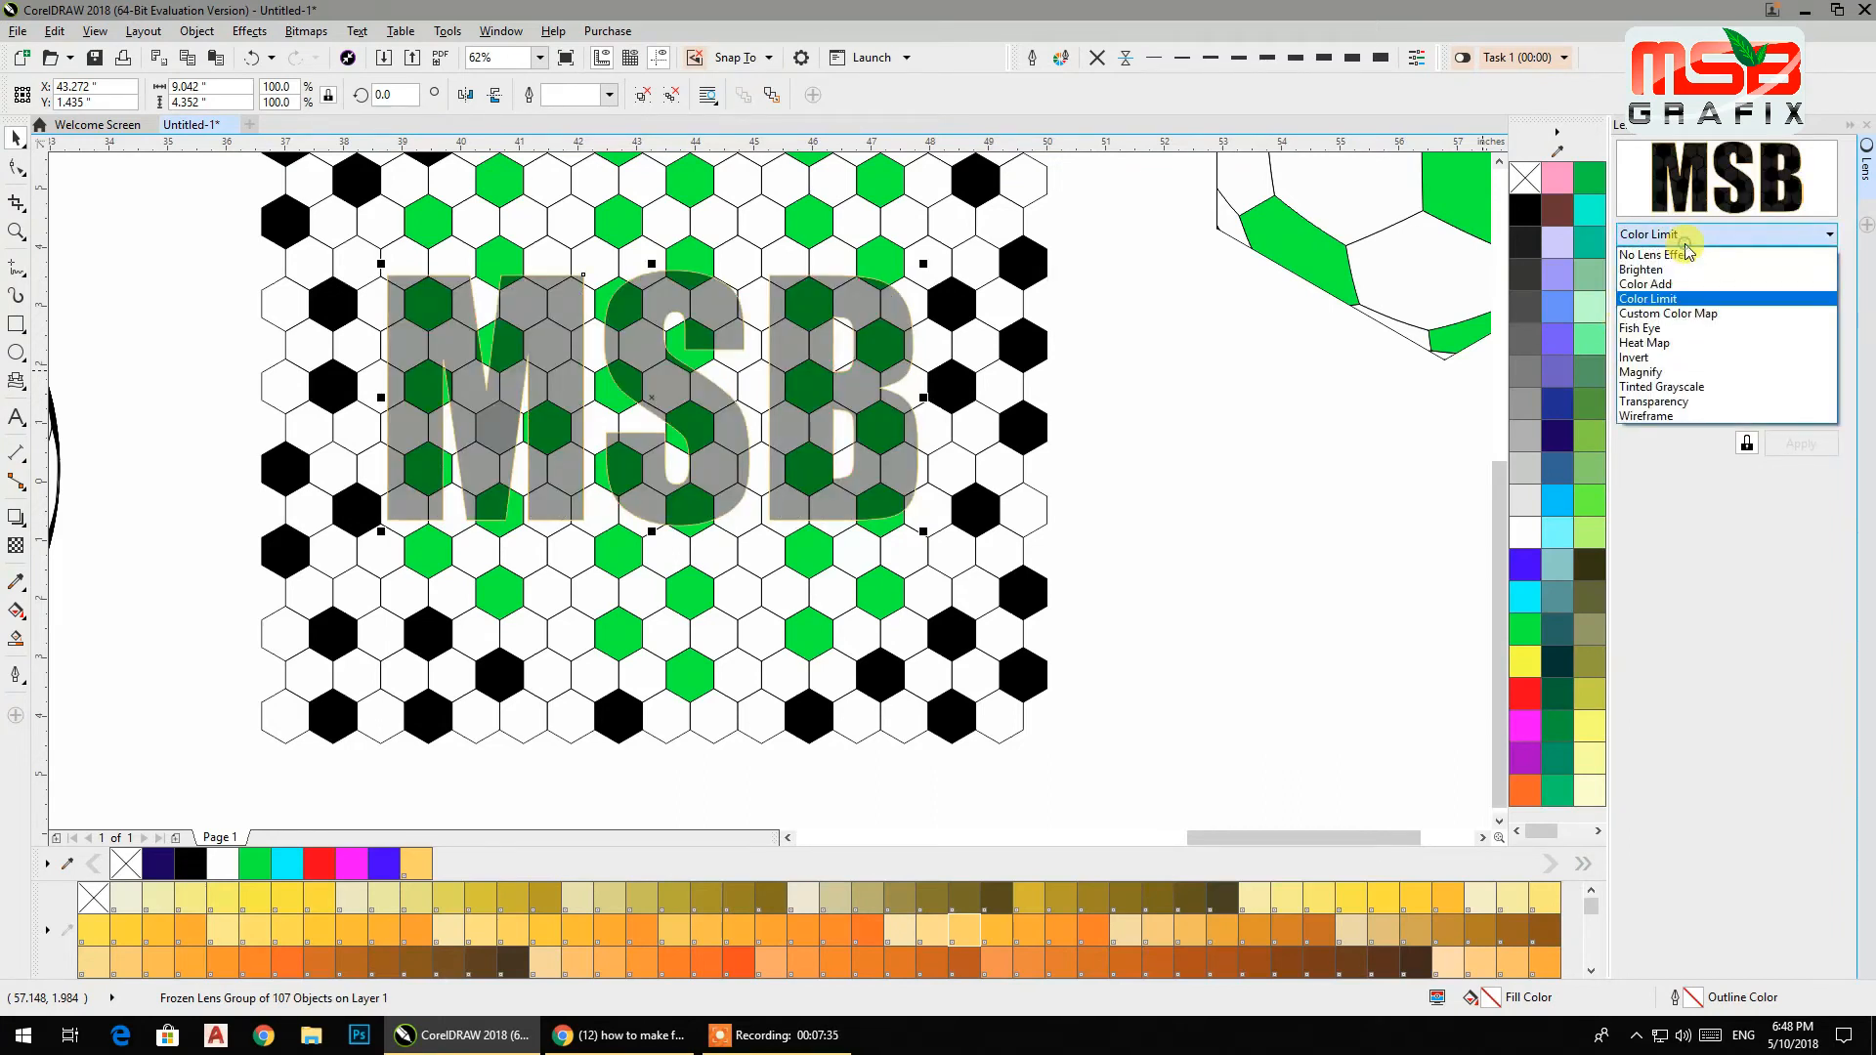
click(1658, 355)
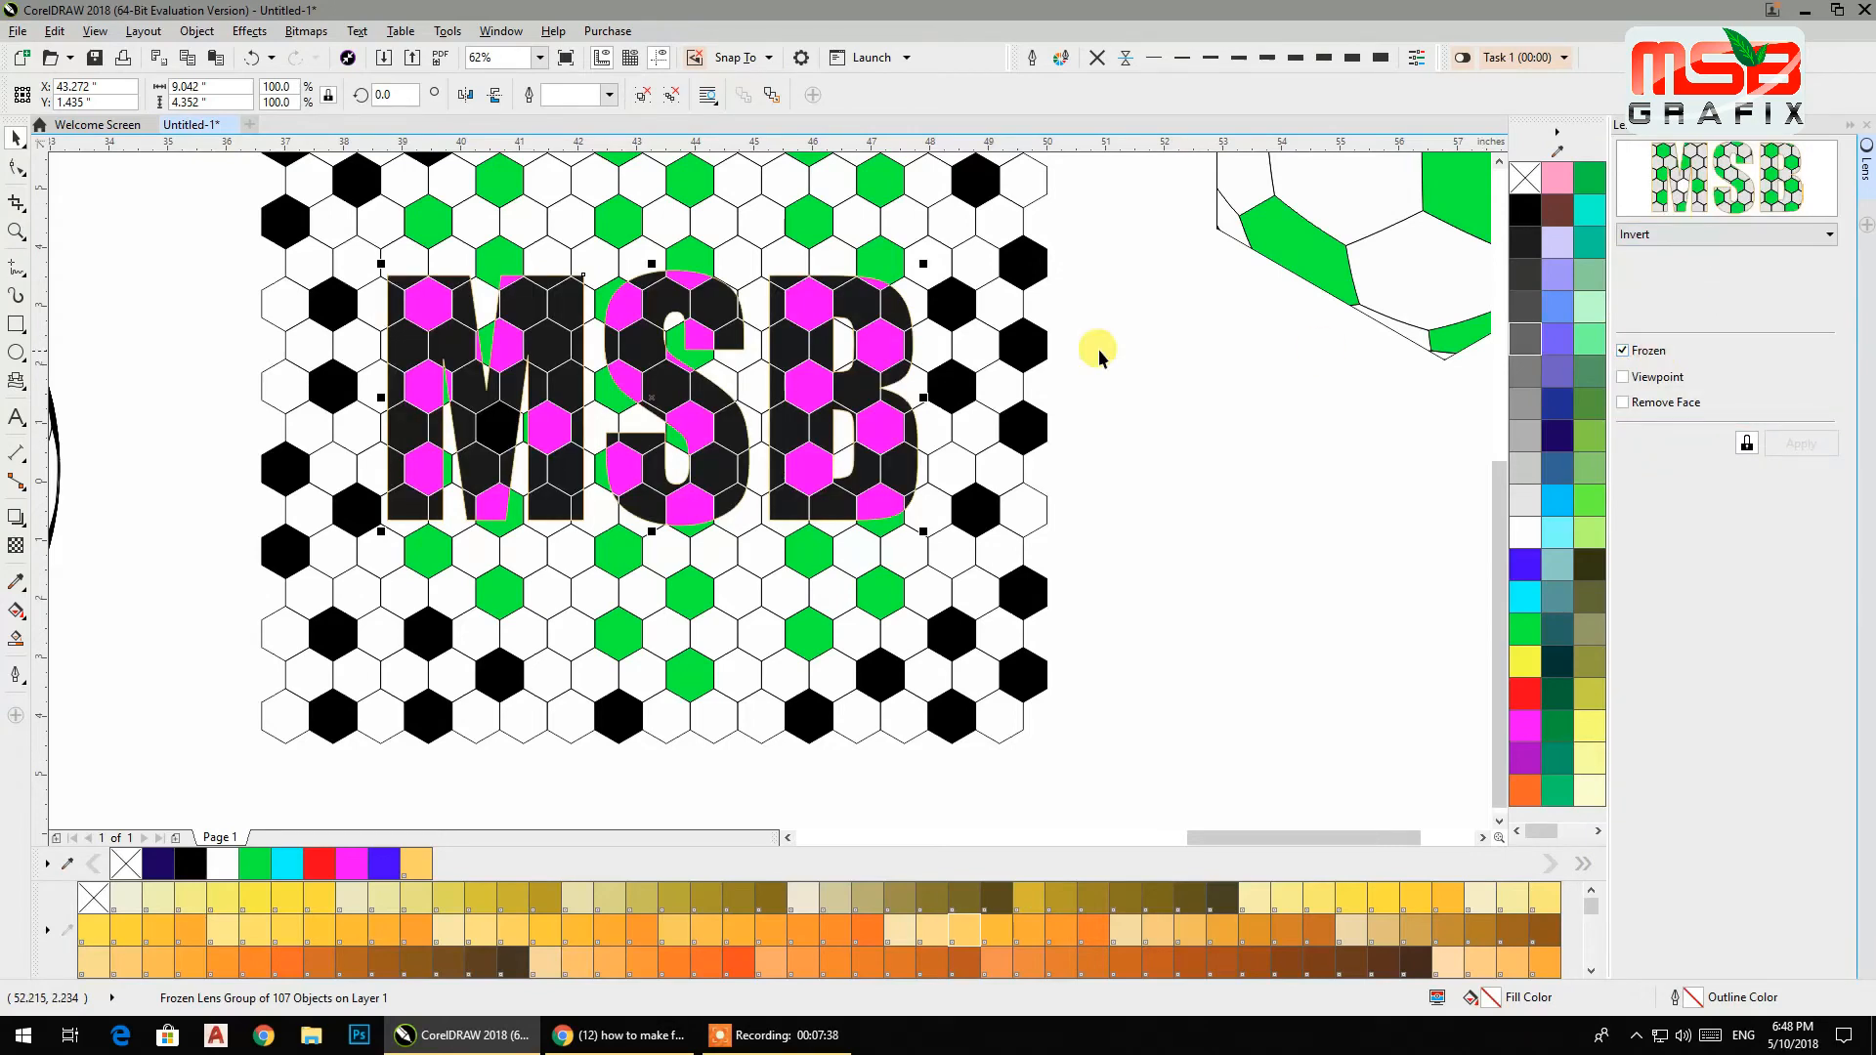
drag(923, 531, 972, 611)
drag(381, 264, 339, 242)
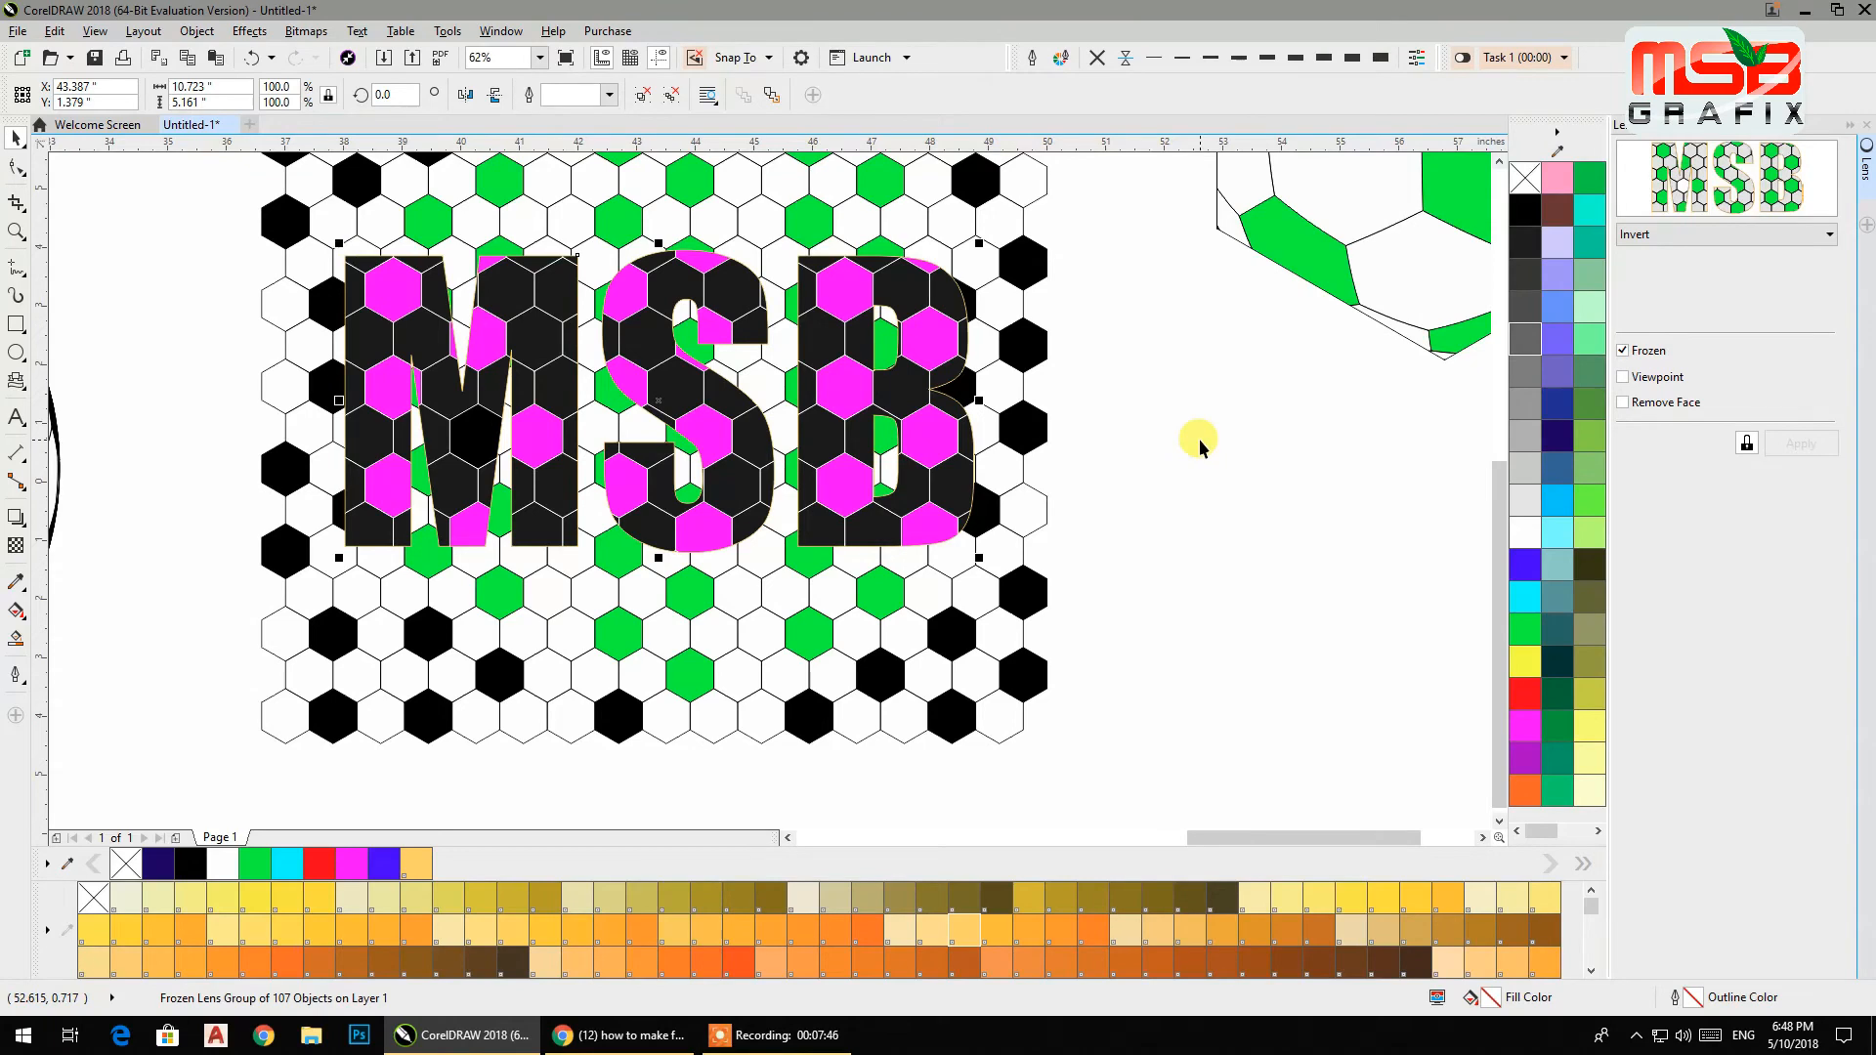
Move the frozen inverted MSB text off the pattern into the empty area below the soccer ball.
scroll(1198, 443, down, 1)
drag(952, 425, 1334, 601)
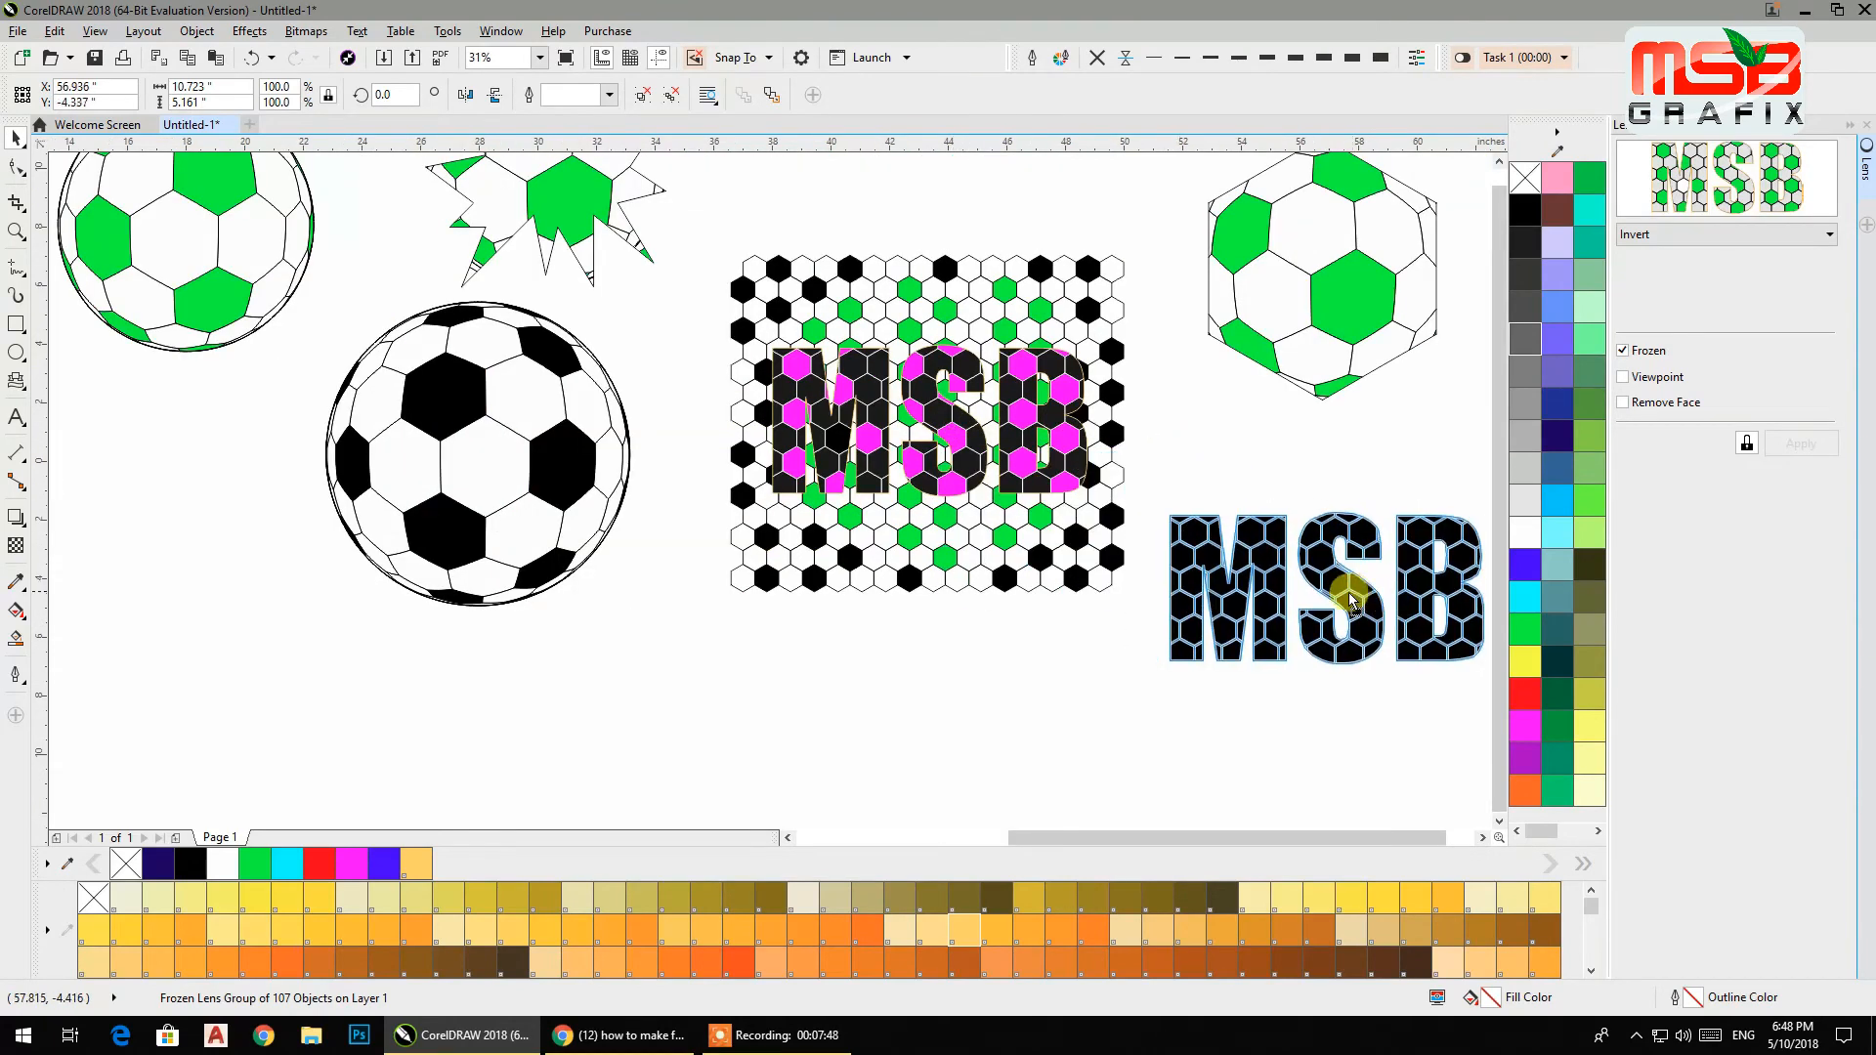
click(1311, 464)
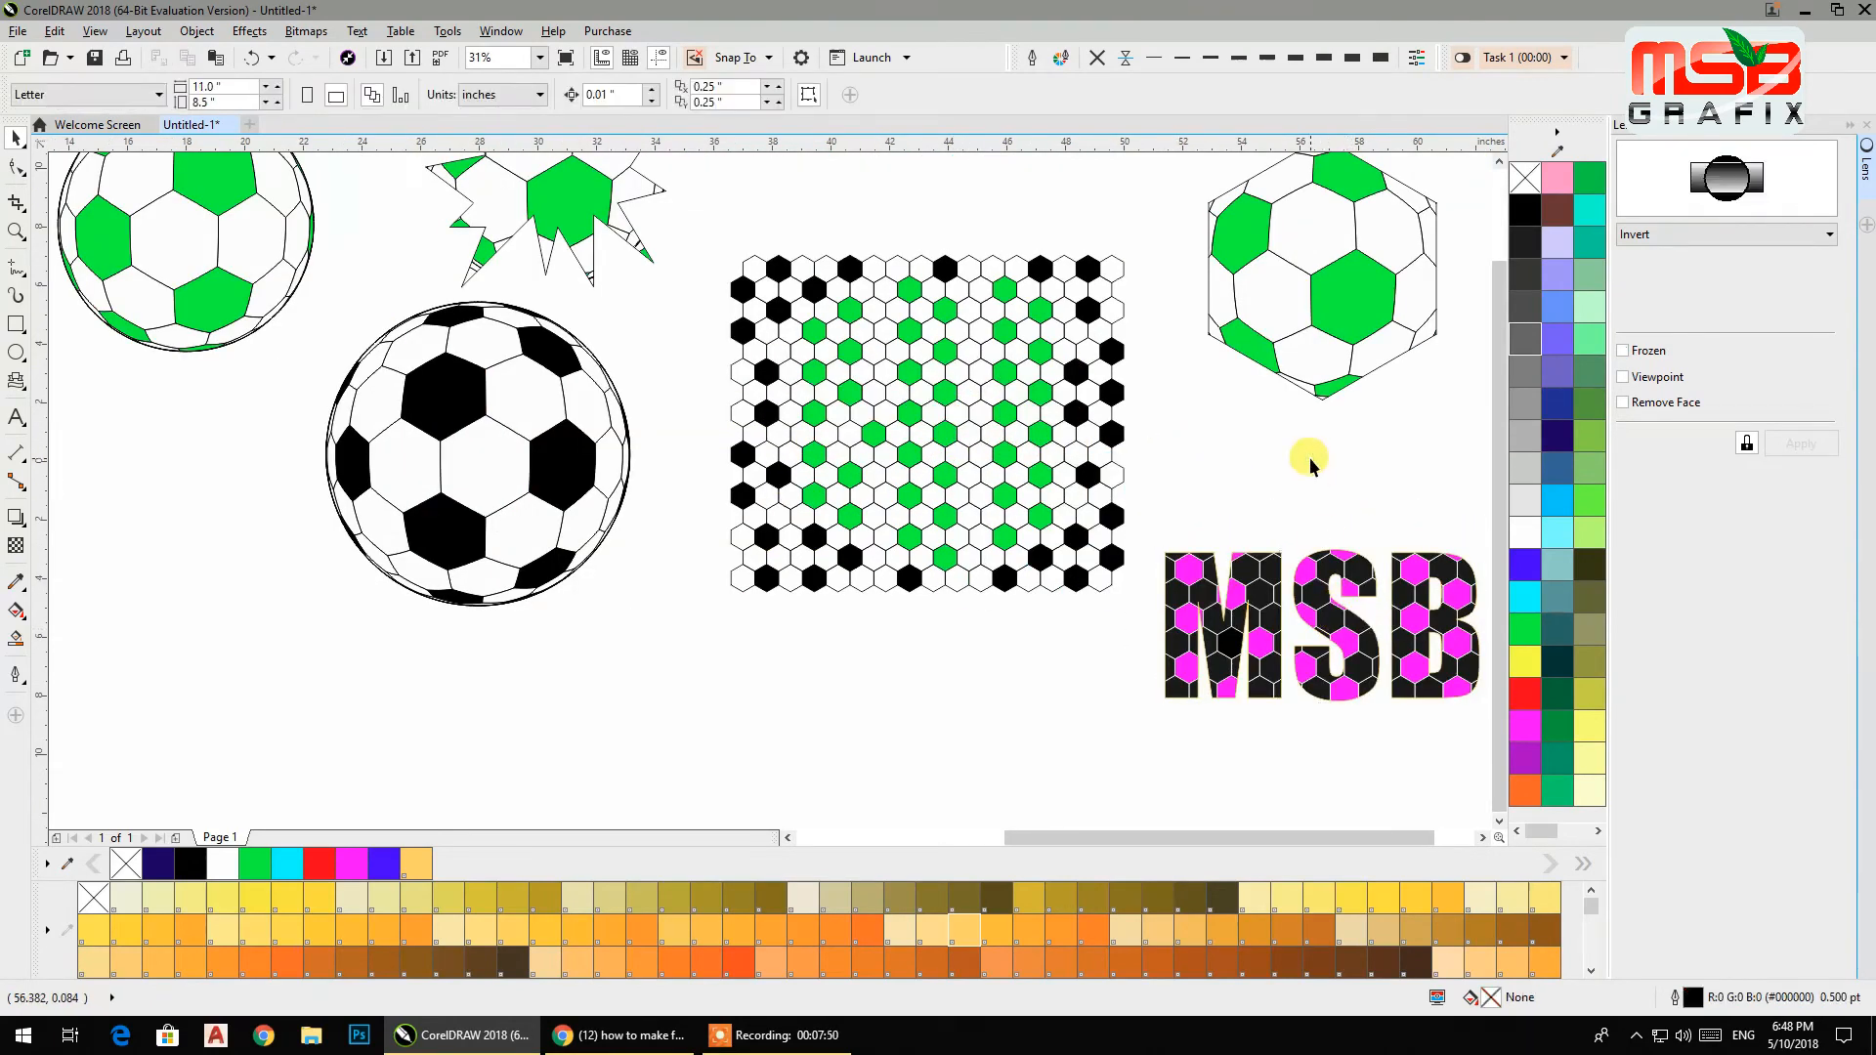
click(1278, 593)
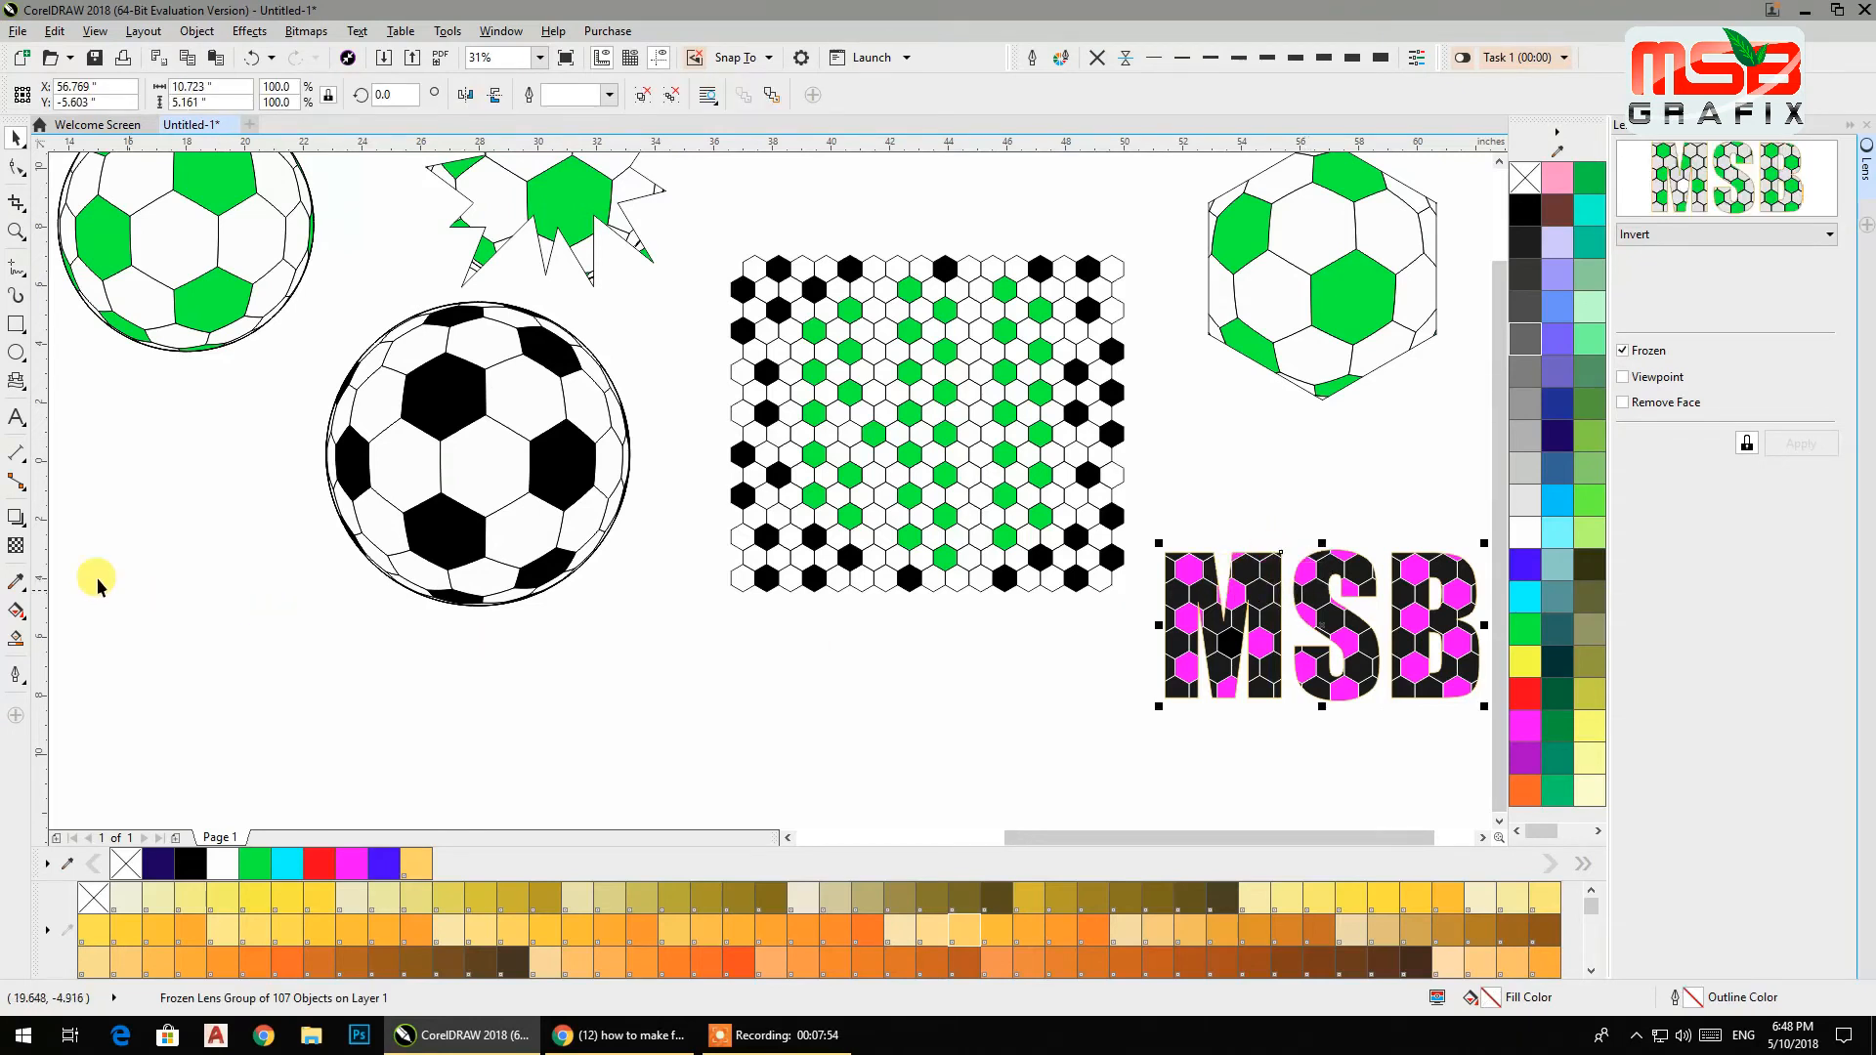
Draw a five-pointed star with the Star tool beside the large soccer ball.
click(26, 391)
click(71, 409)
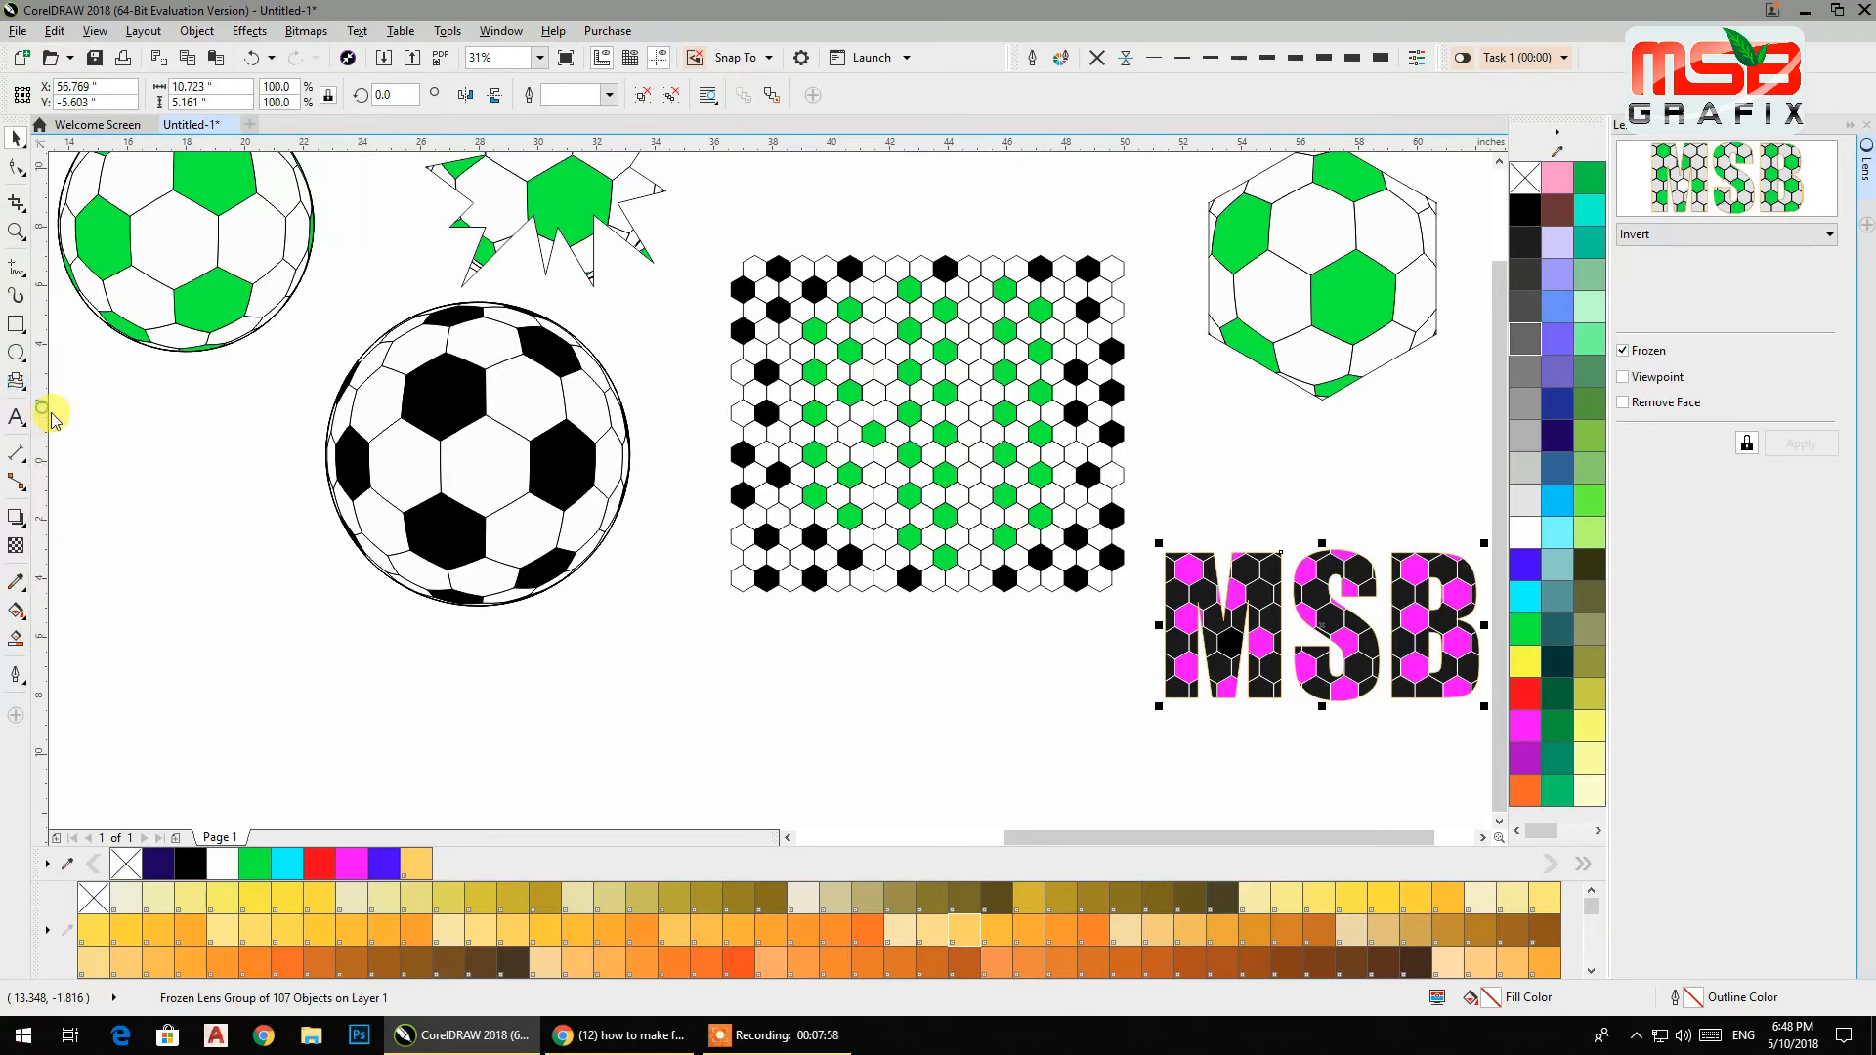
drag(77, 440, 360, 721)
key(space)
click(17, 168)
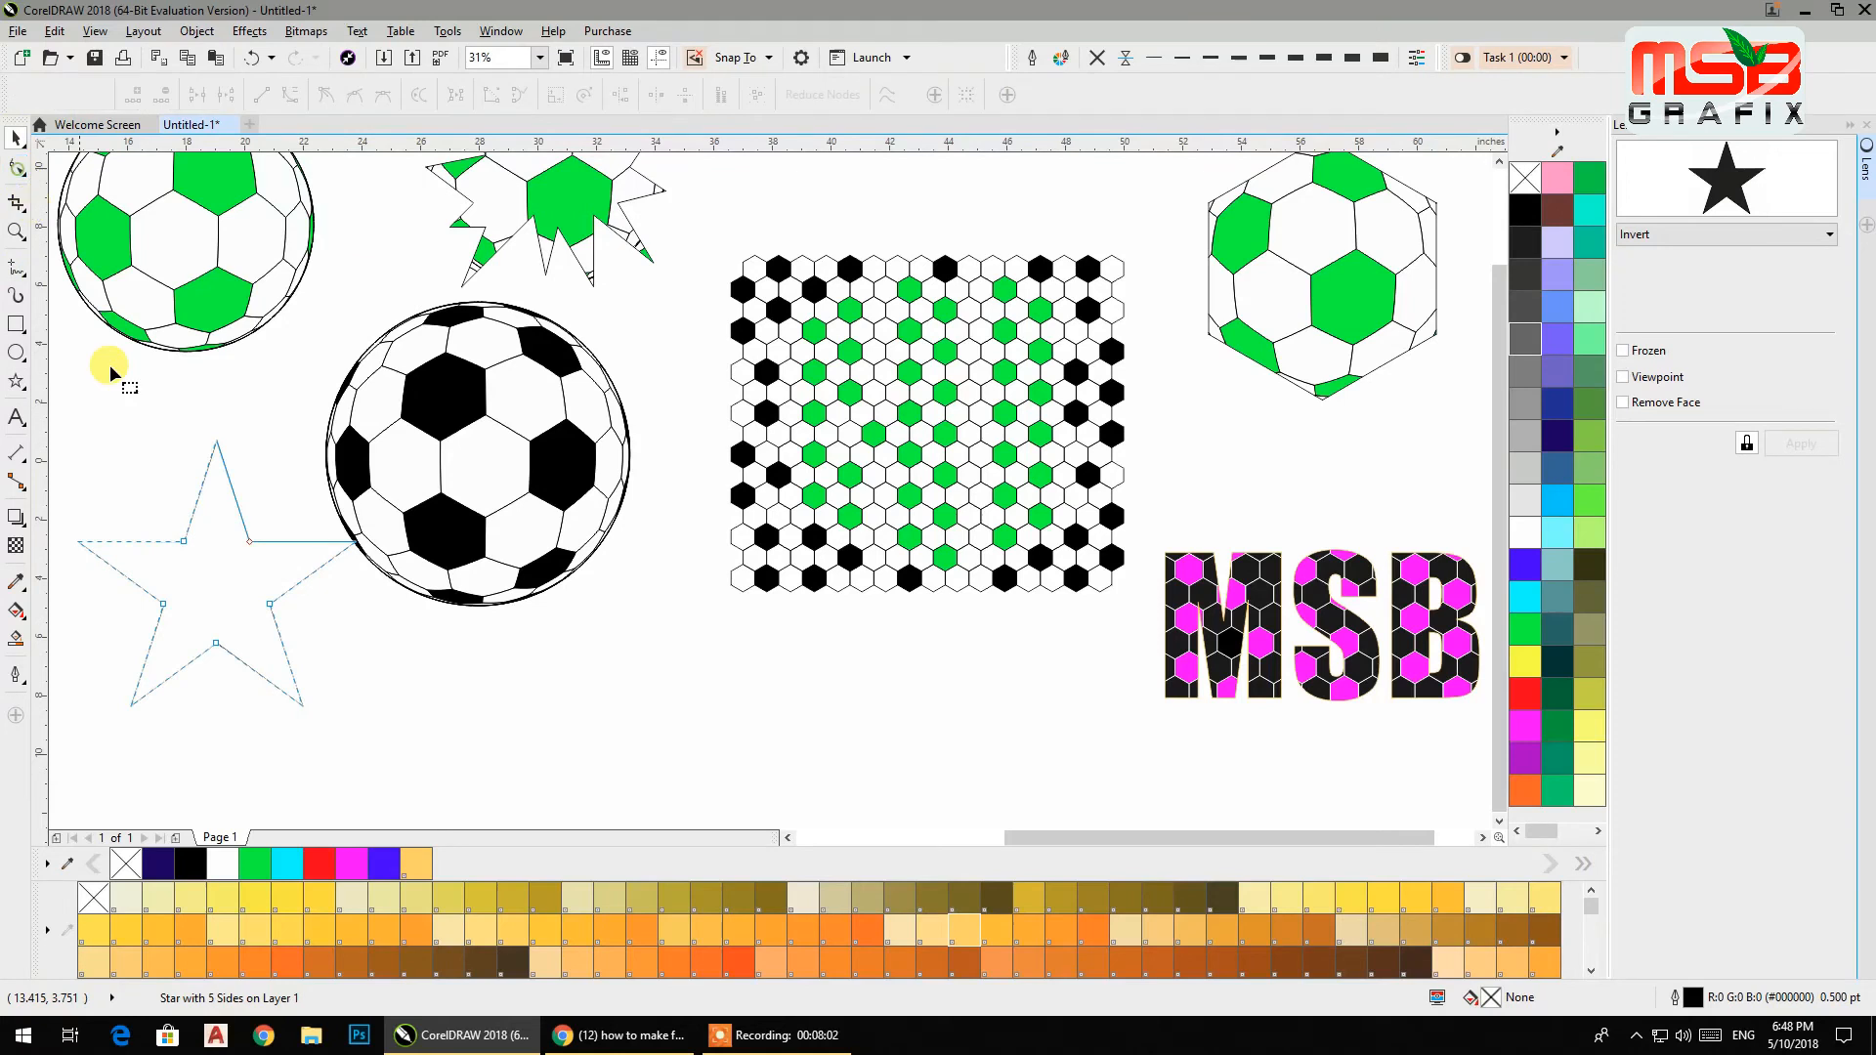
Move the star onto the hexagon pattern, shrink it to about 86% and recentre it.
drag(186, 543, 936, 408)
click(17, 140)
drag(1081, 554, 1040, 528)
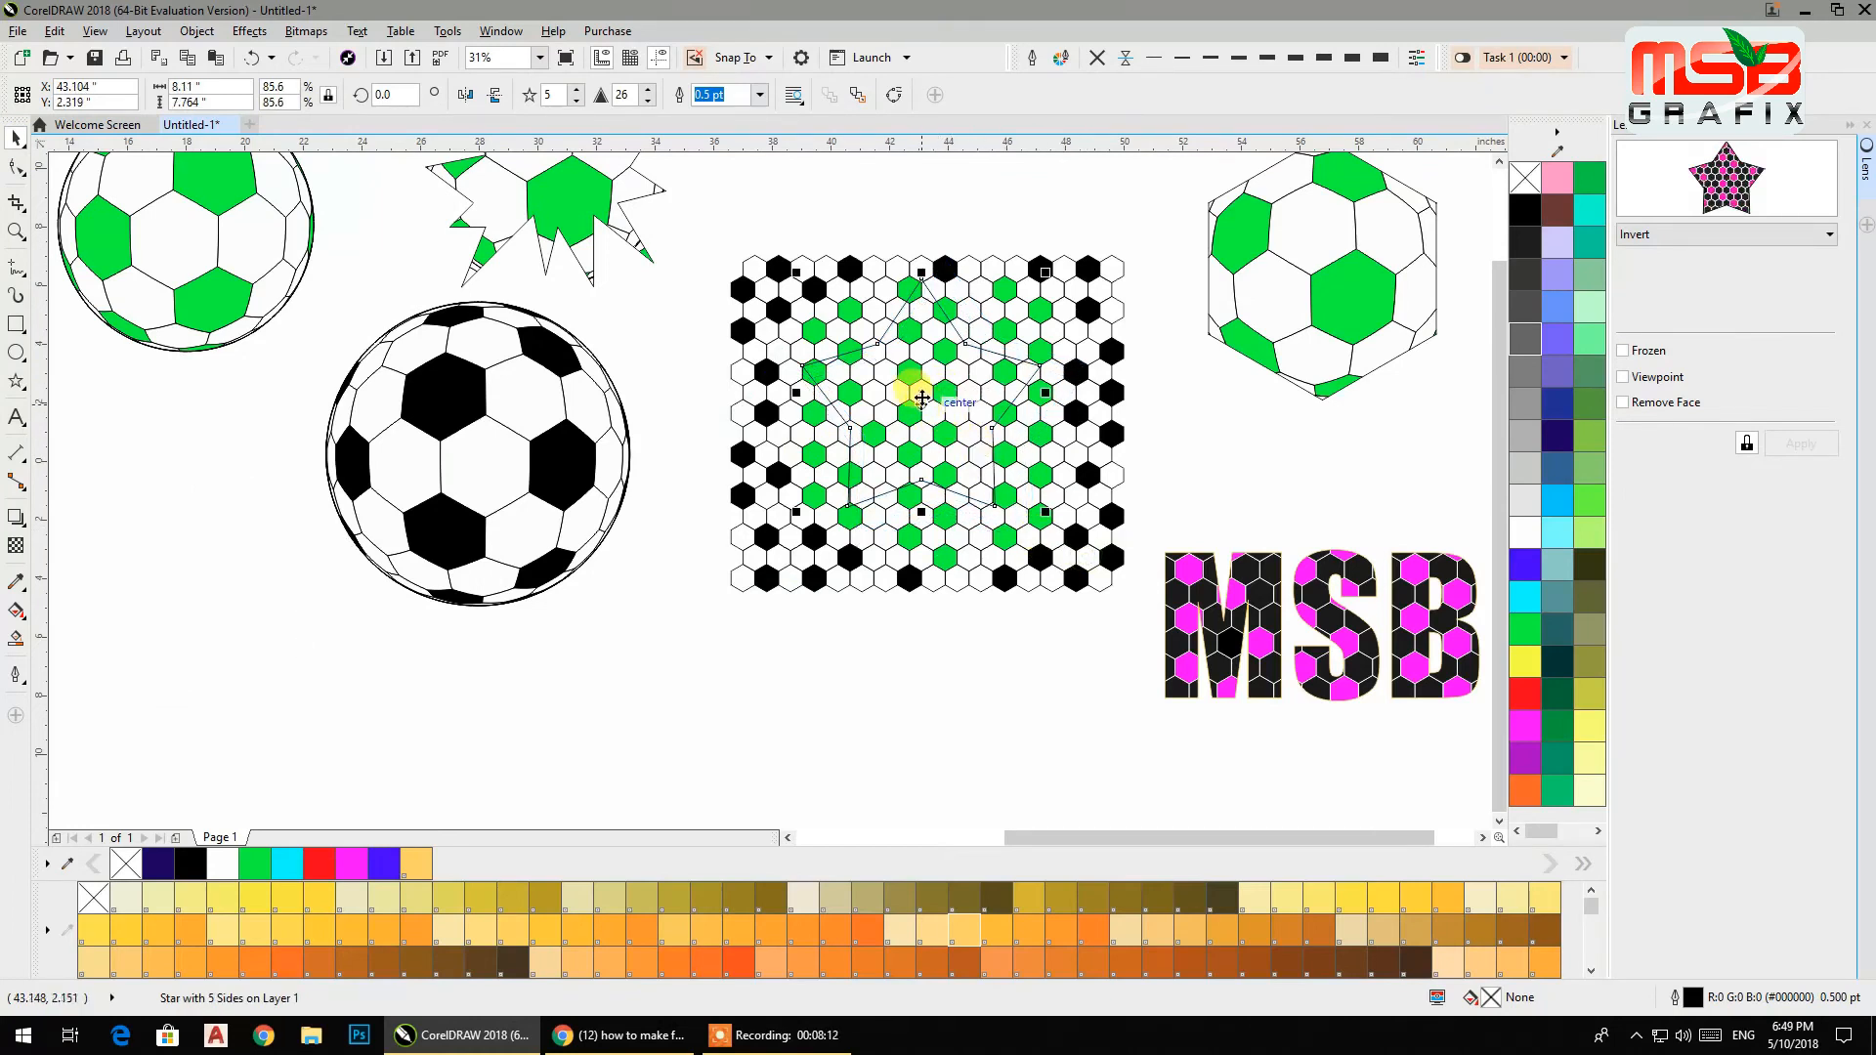
drag(928, 415, 924, 427)
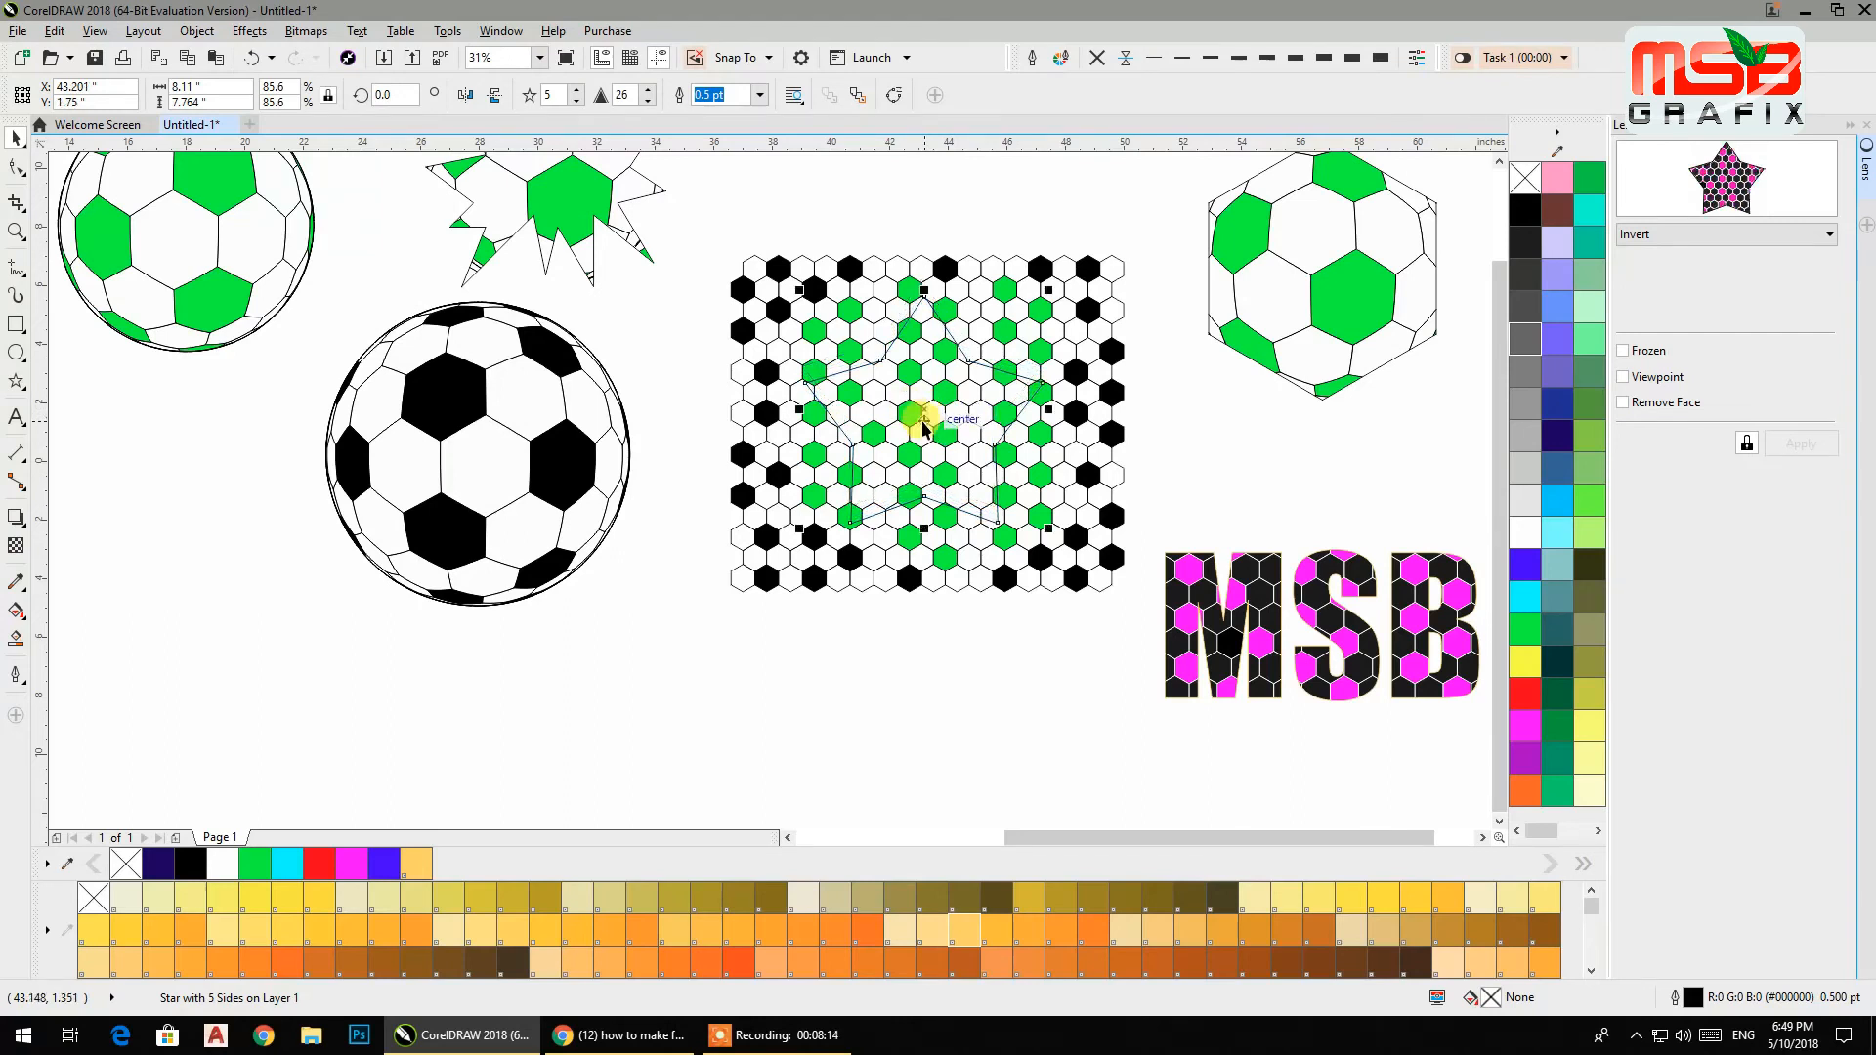
Apply a Magnify lens to the star and raise its amount to 3.8.
click(1647, 244)
click(1651, 372)
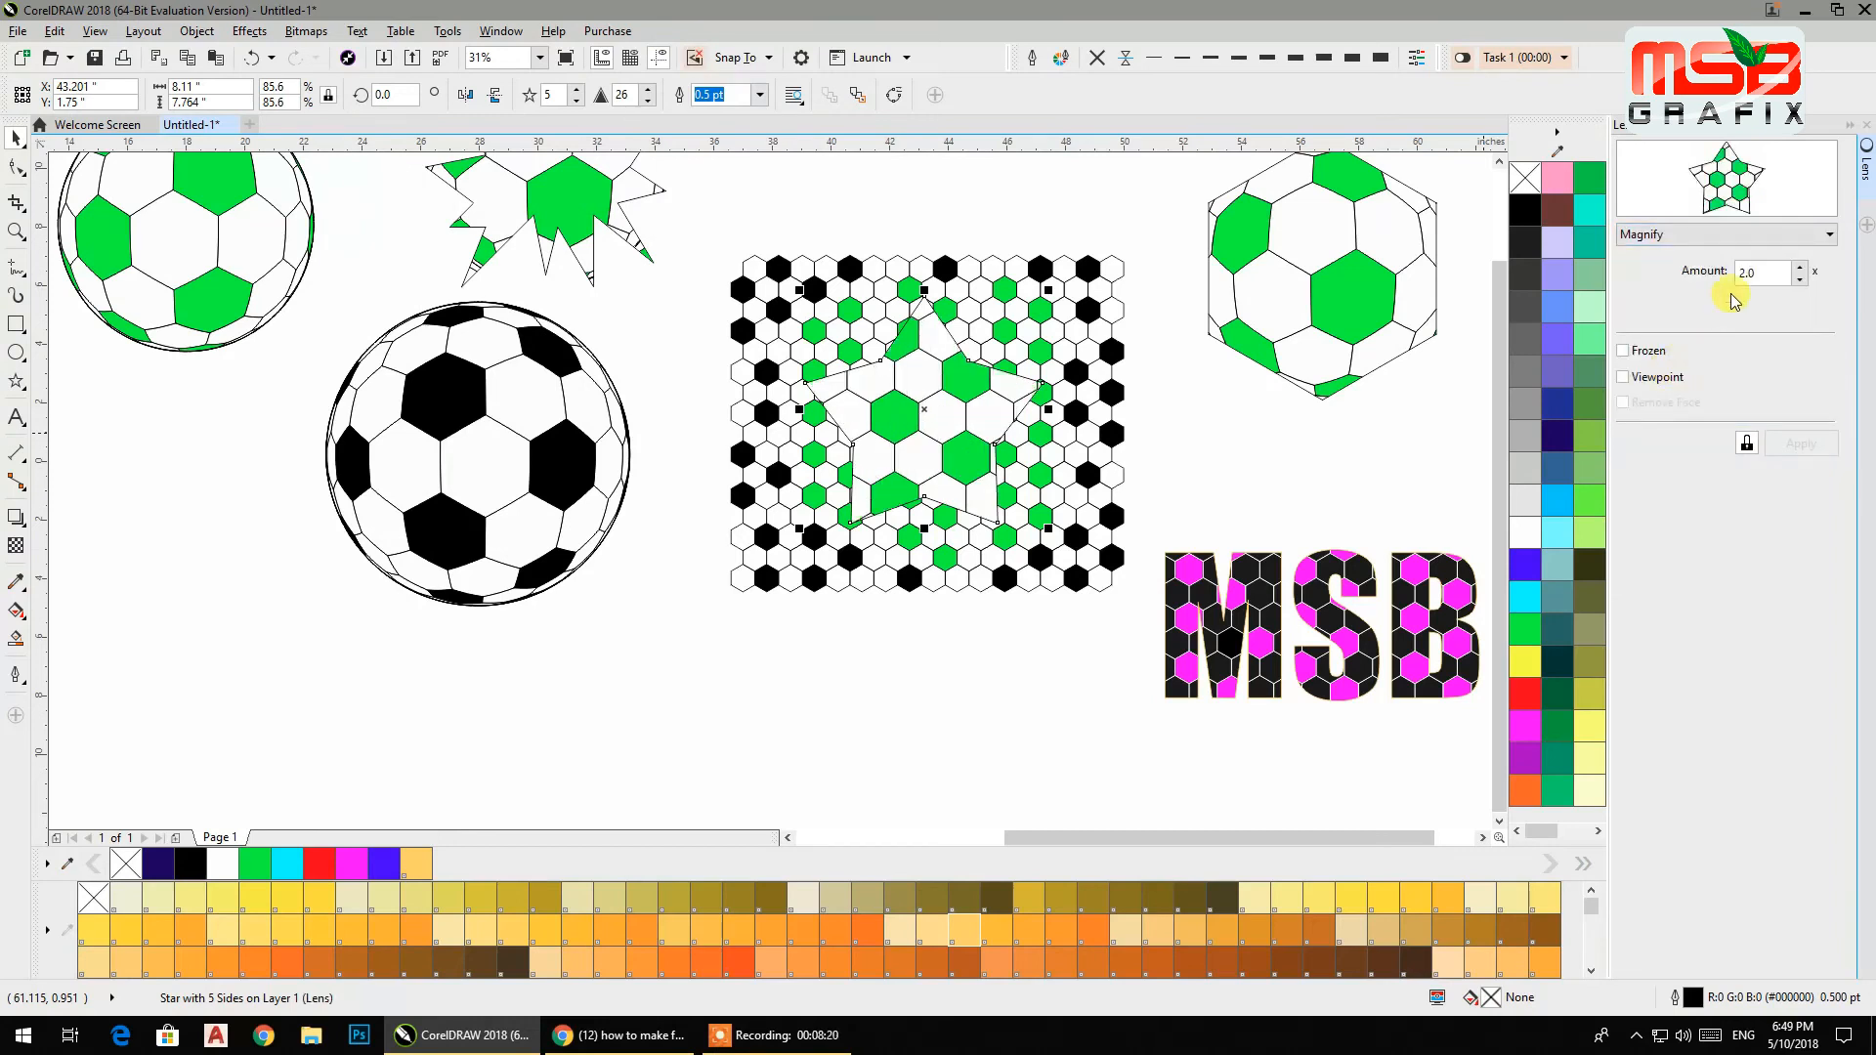
click(1798, 266)
click(1798, 267)
click(1799, 267)
click(1799, 267)
click(1799, 266)
click(1799, 266)
click(1799, 266)
click(1799, 267)
click(1799, 267)
click(1799, 267)
click(1799, 266)
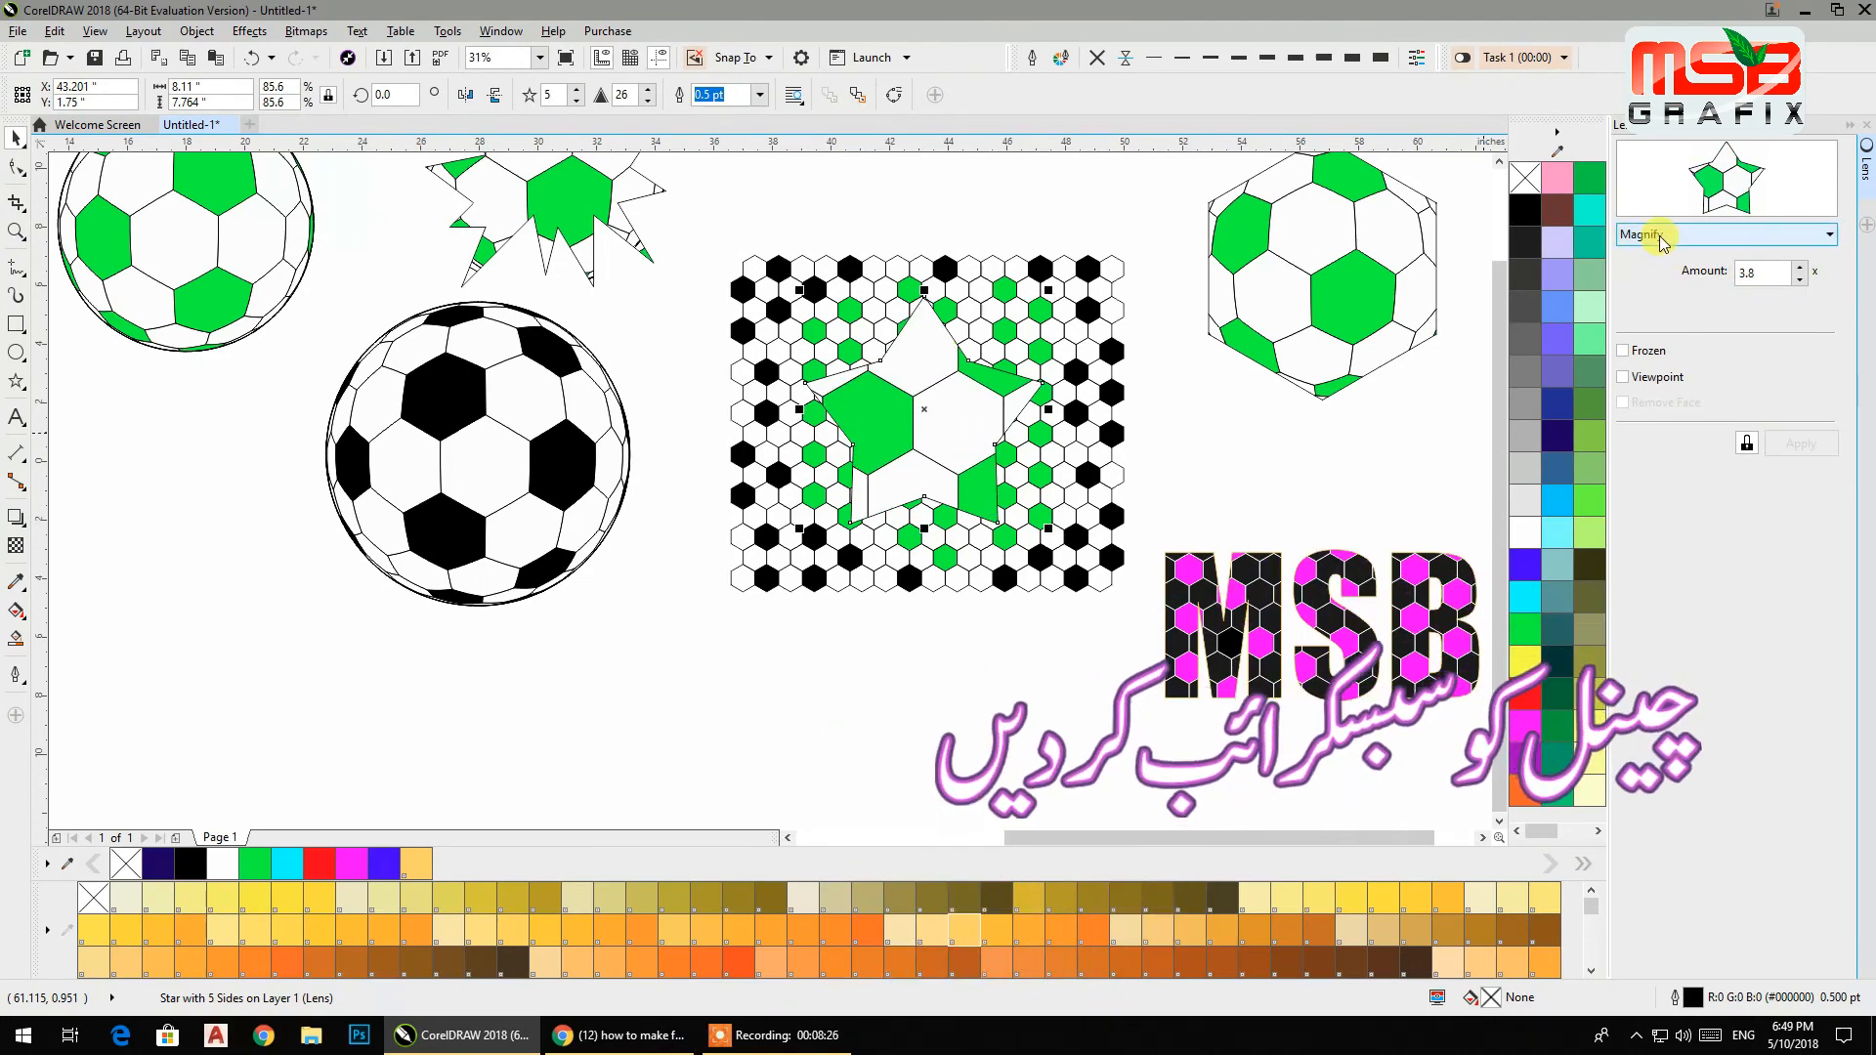
Switch the star's lens to Fish Eye and set the rate to 200%.
click(1661, 240)
click(1654, 332)
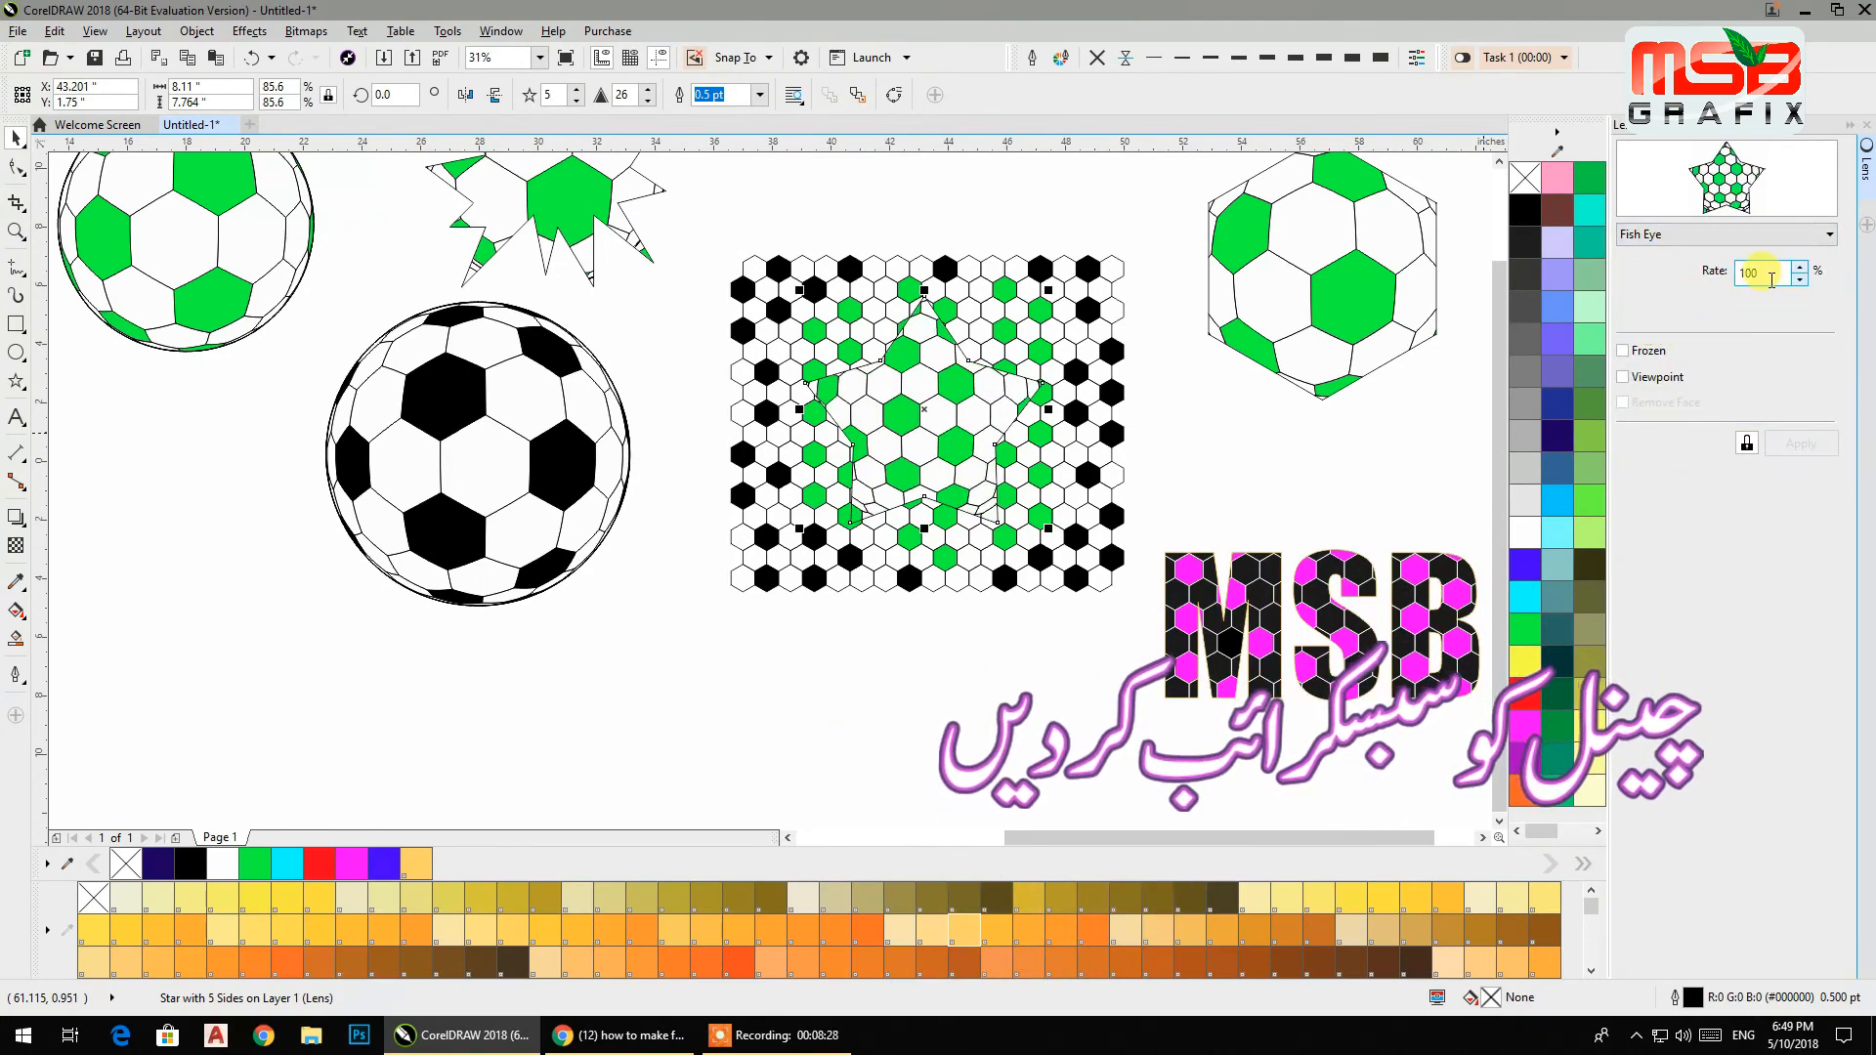
drag(1768, 277, 1731, 293)
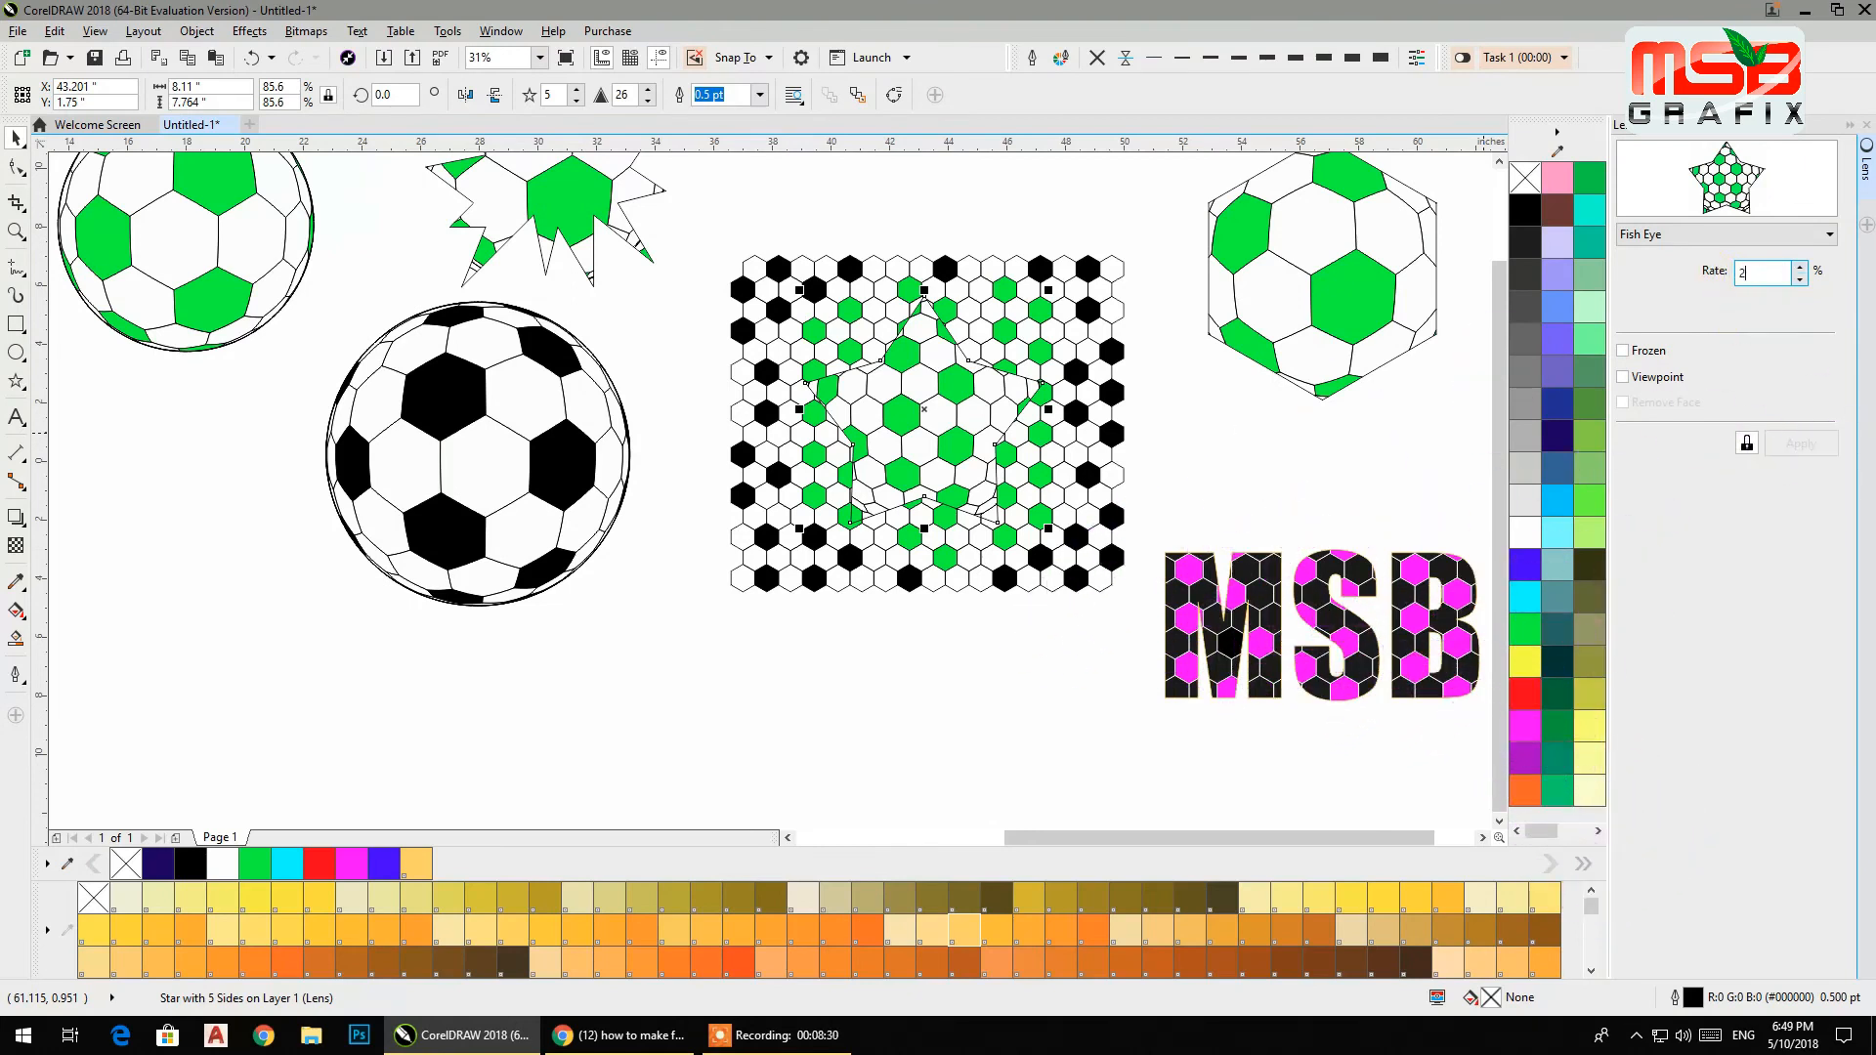
text(2)
key(Return)
click(1749, 274)
key(Return)
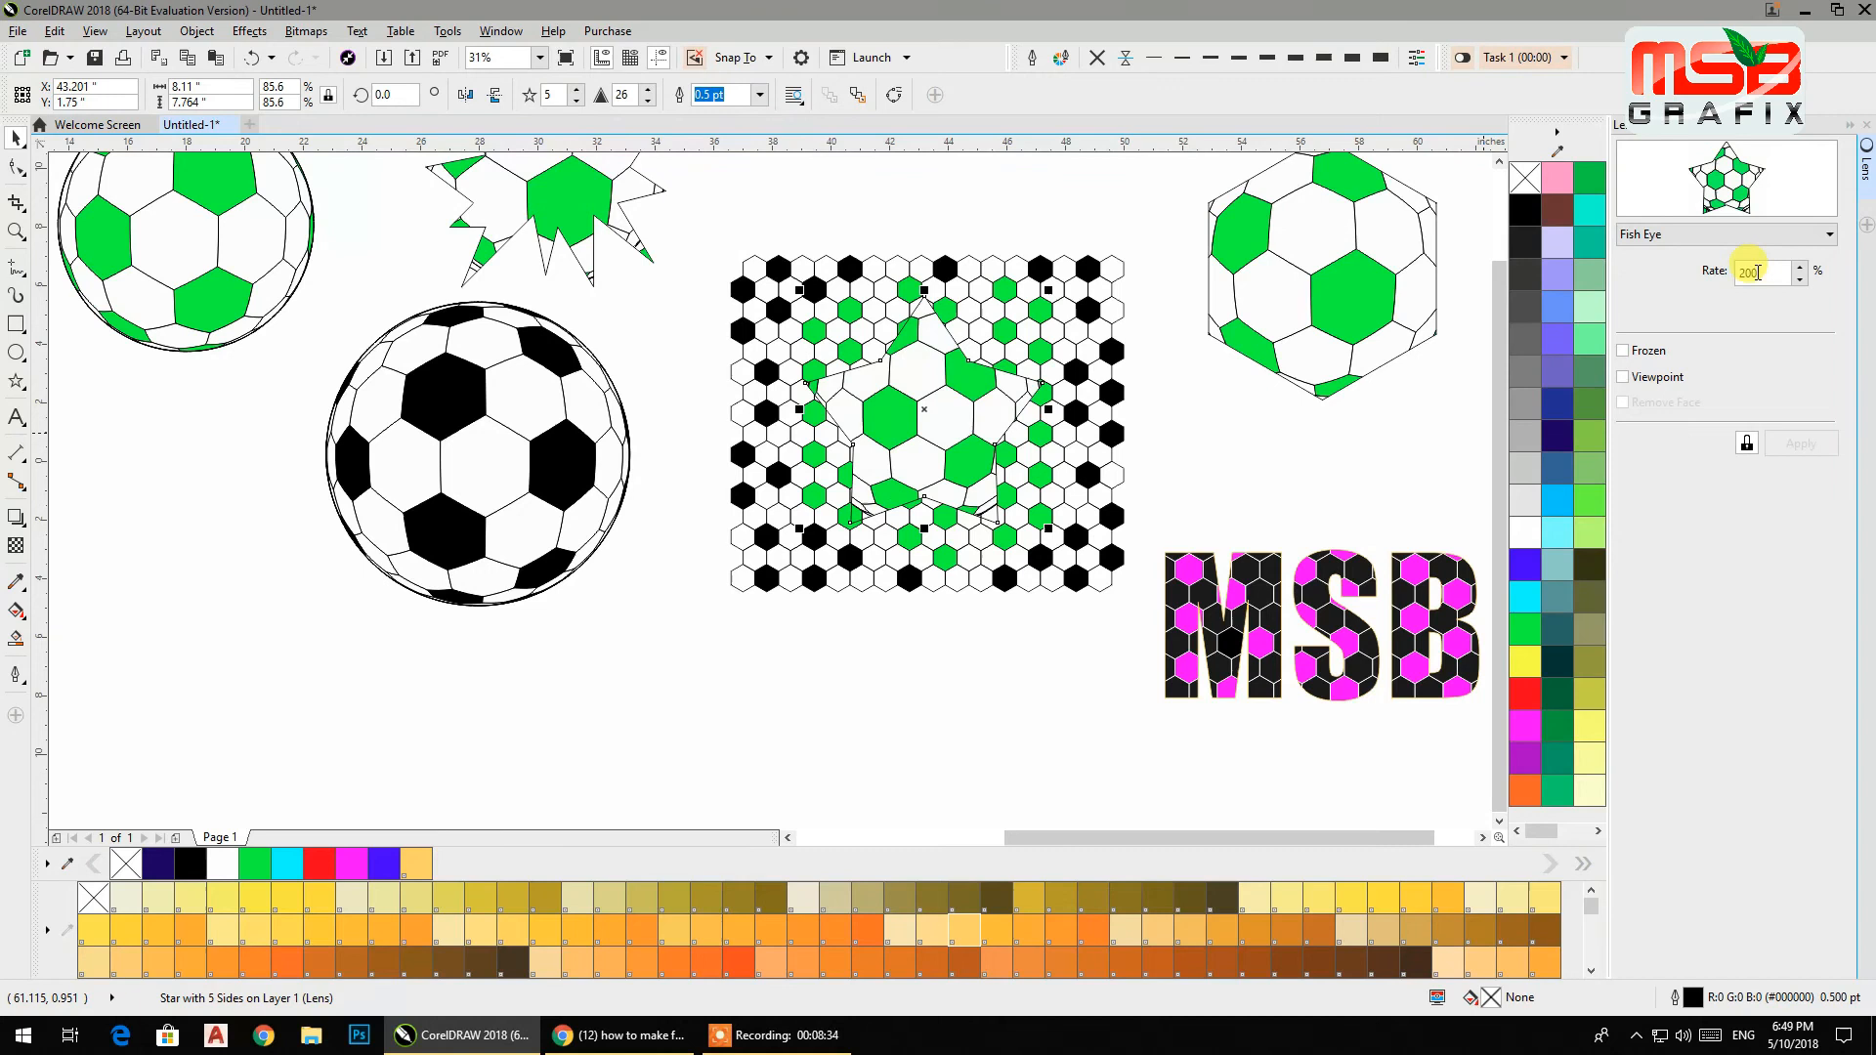
Raise the star's Fish Eye rate to 350%.
click(1801, 268)
click(1801, 267)
click(1801, 268)
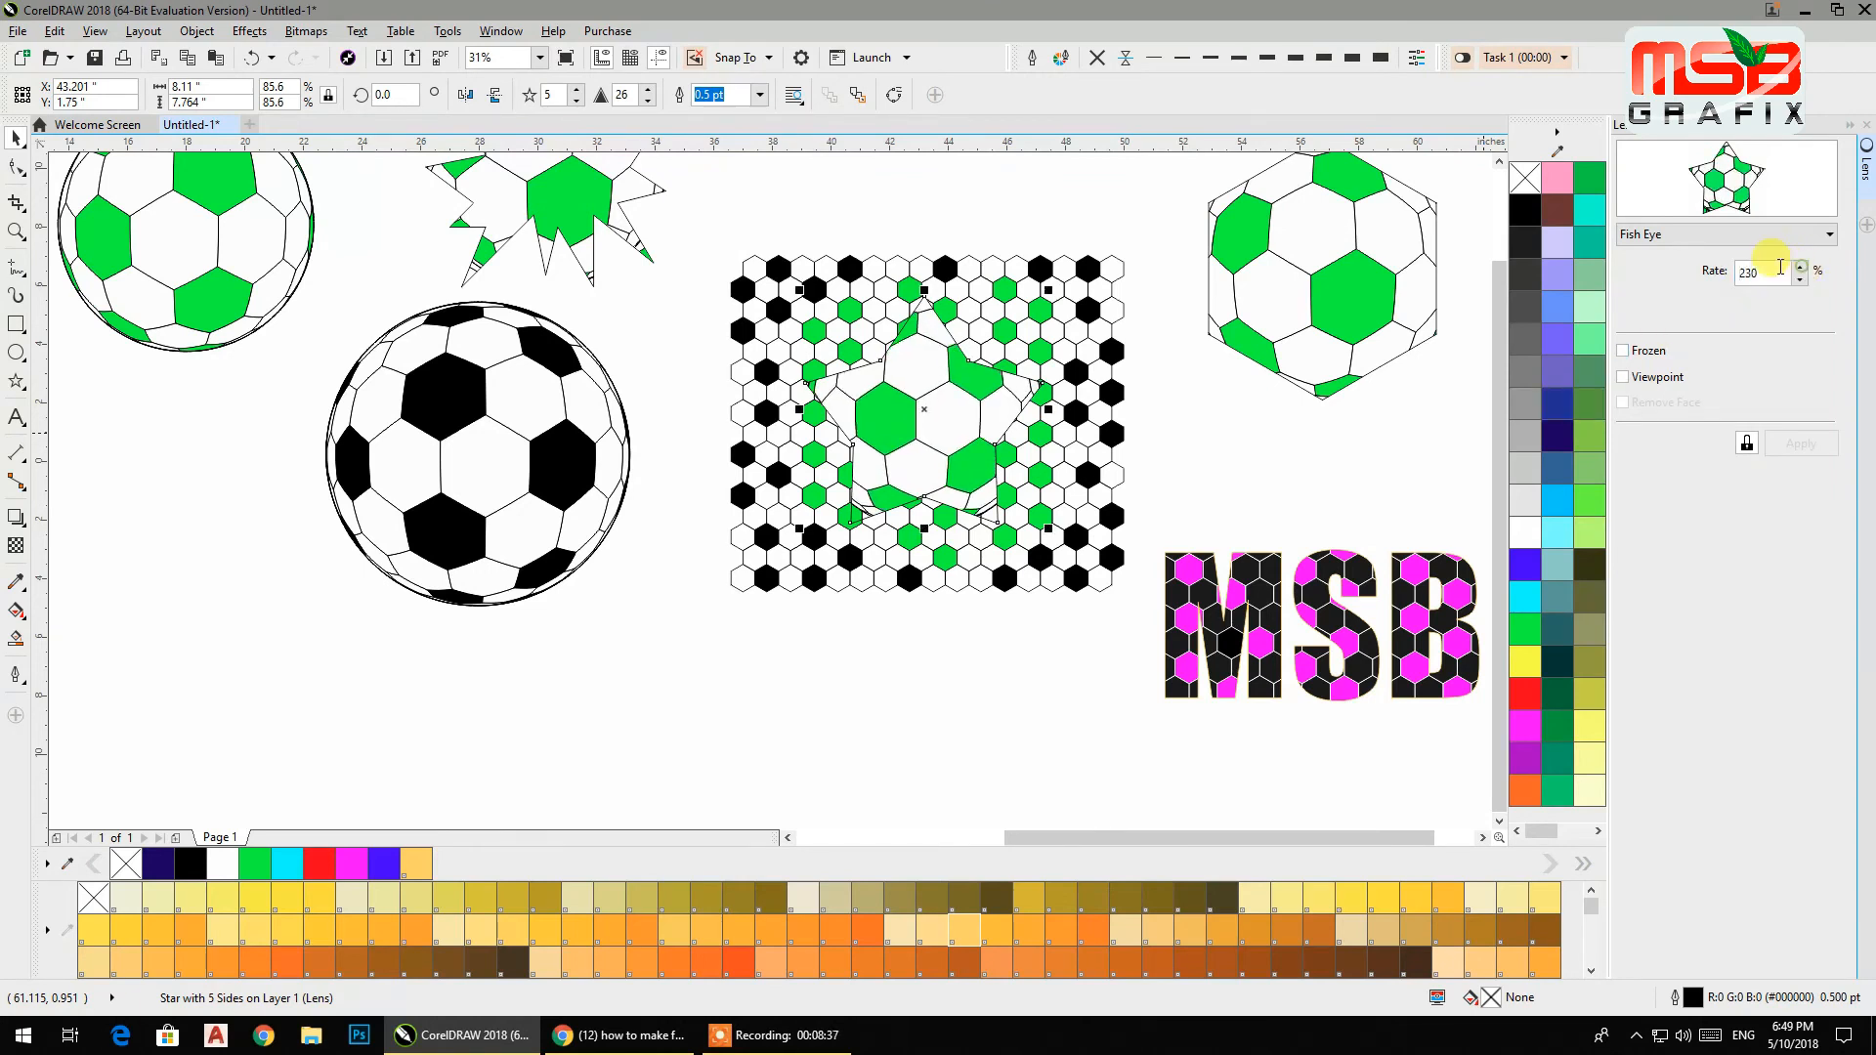
click(1685, 276)
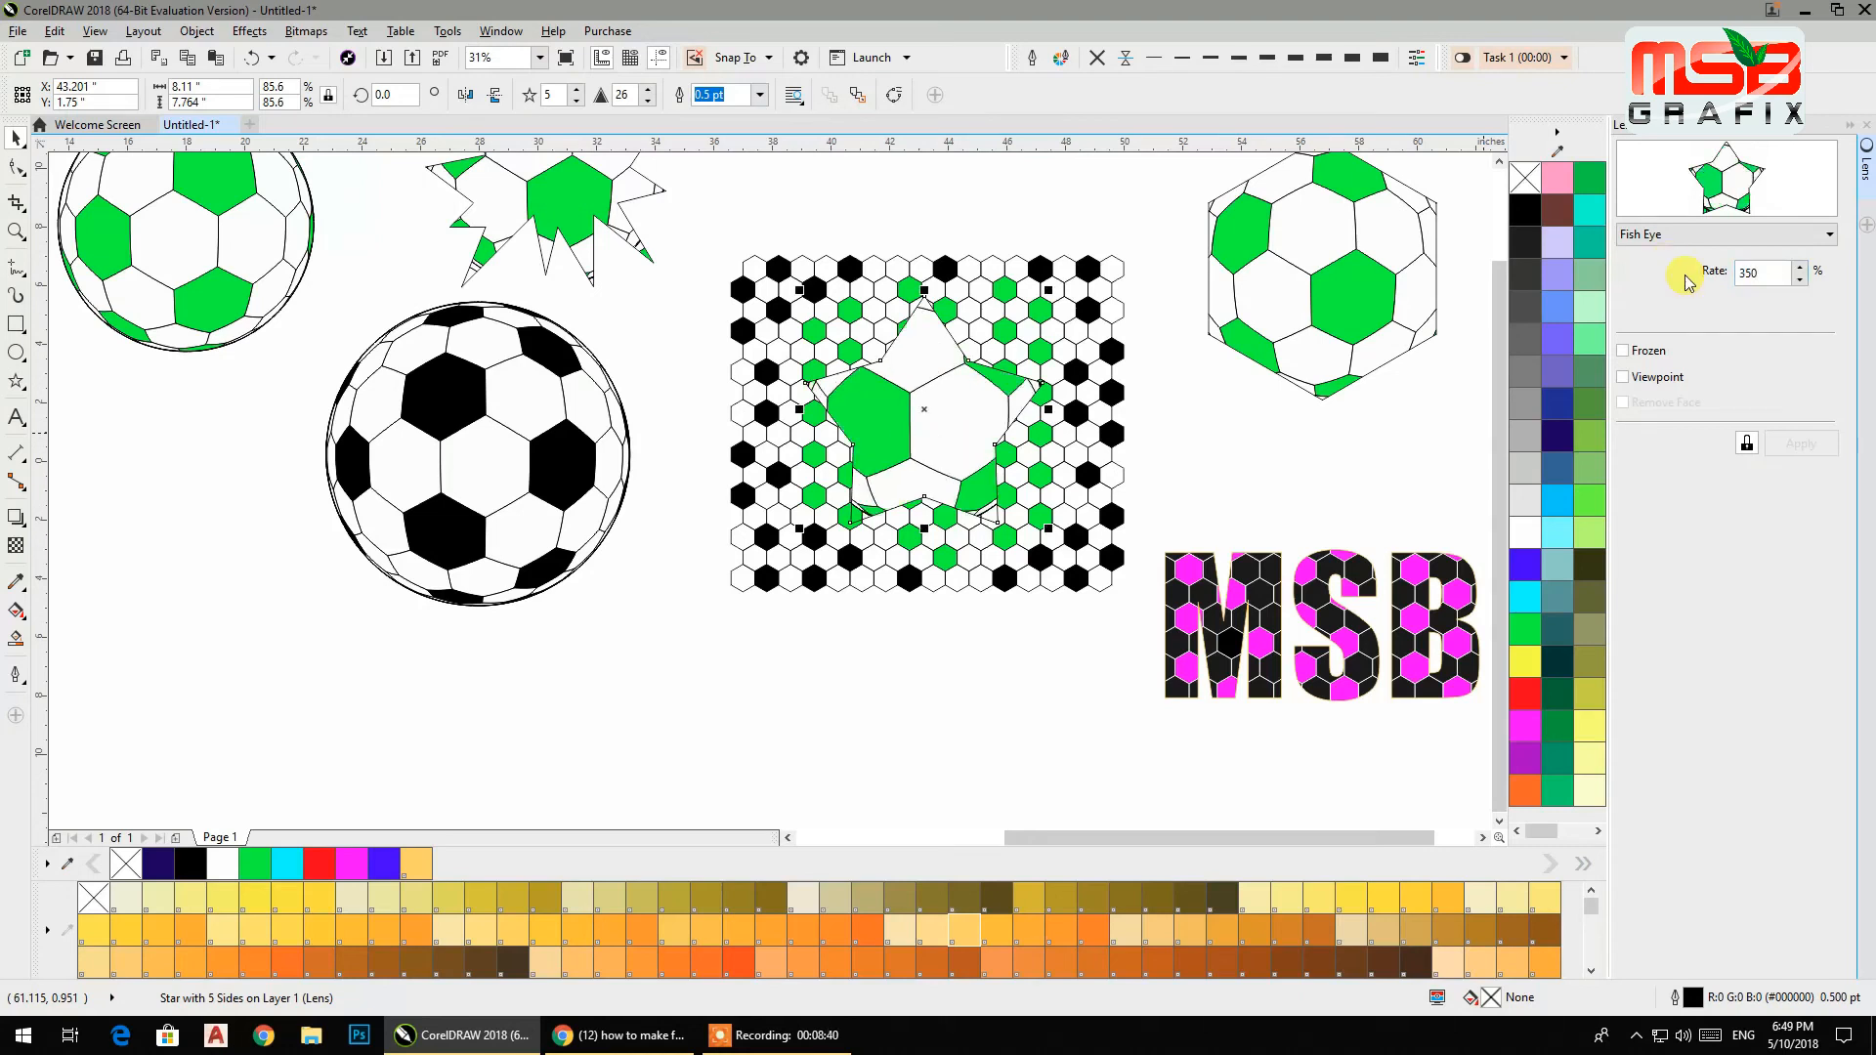
Move the Fish Eye star to the upper-left edge of the hexagon pattern.
drag(958, 431, 804, 366)
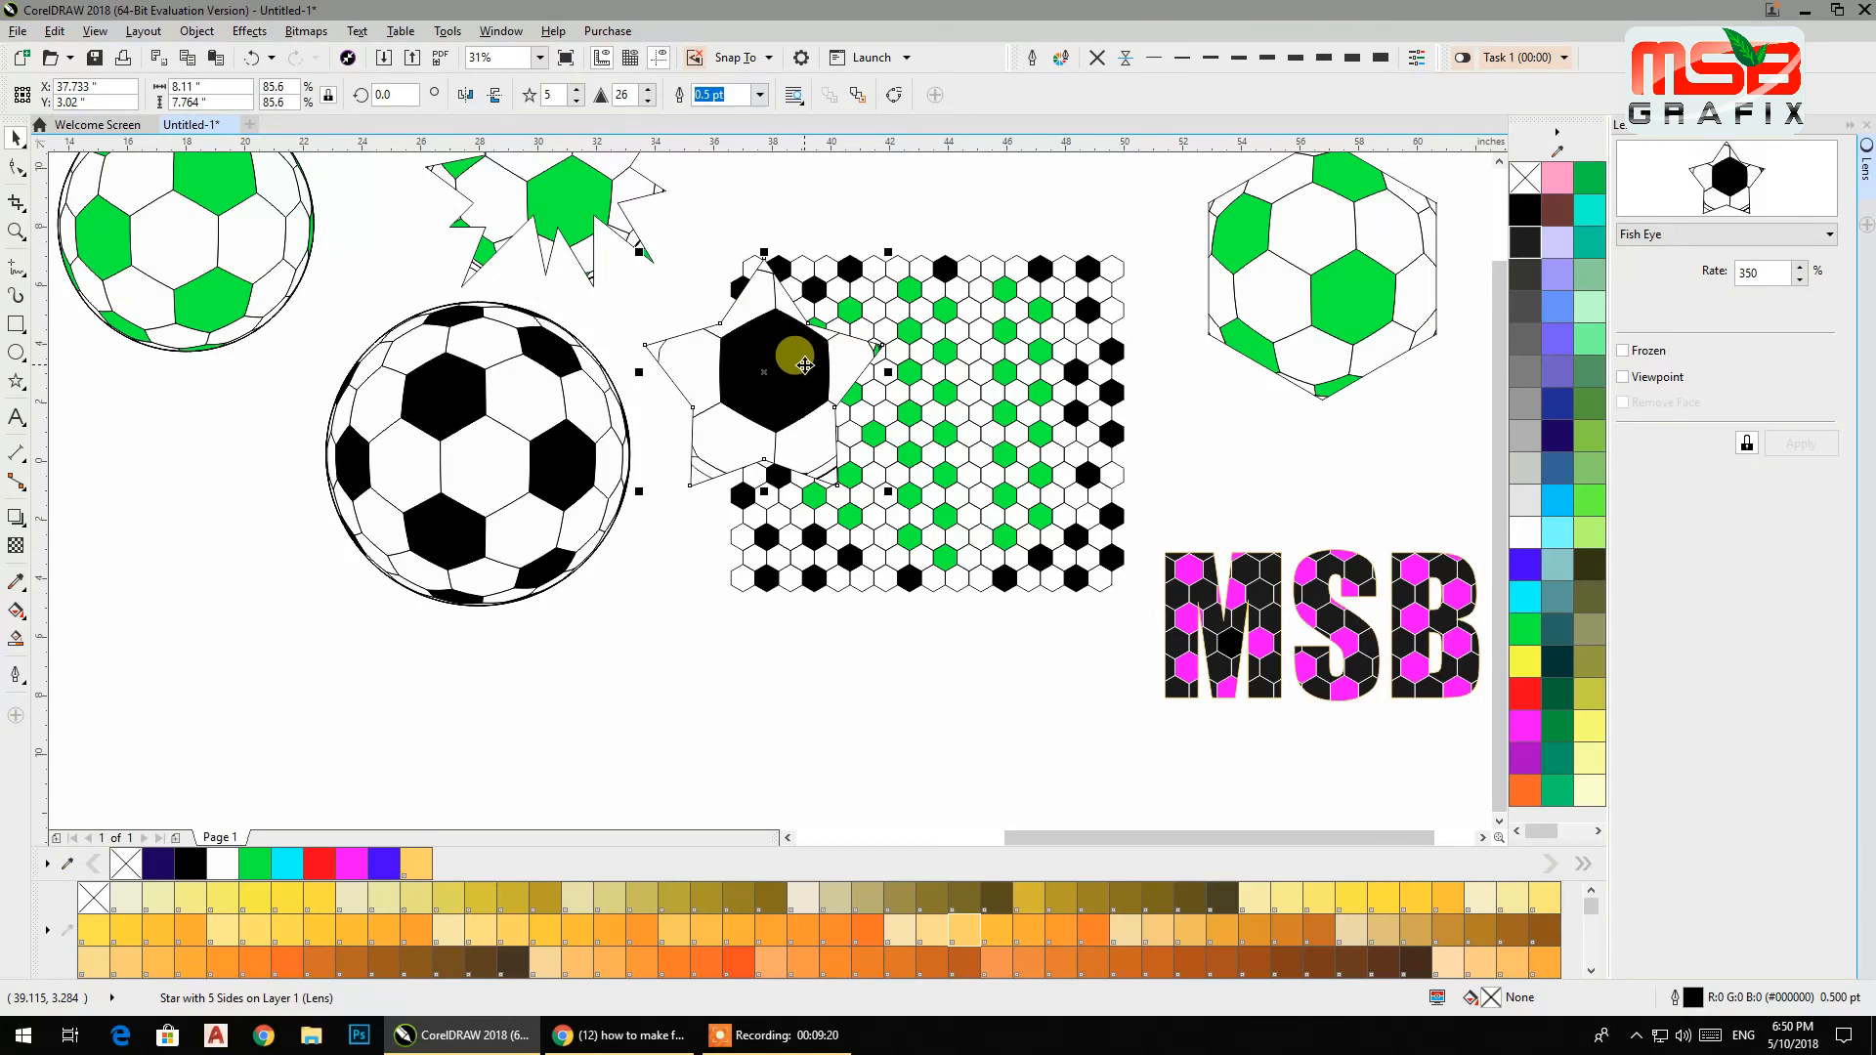
click(718, 1034)
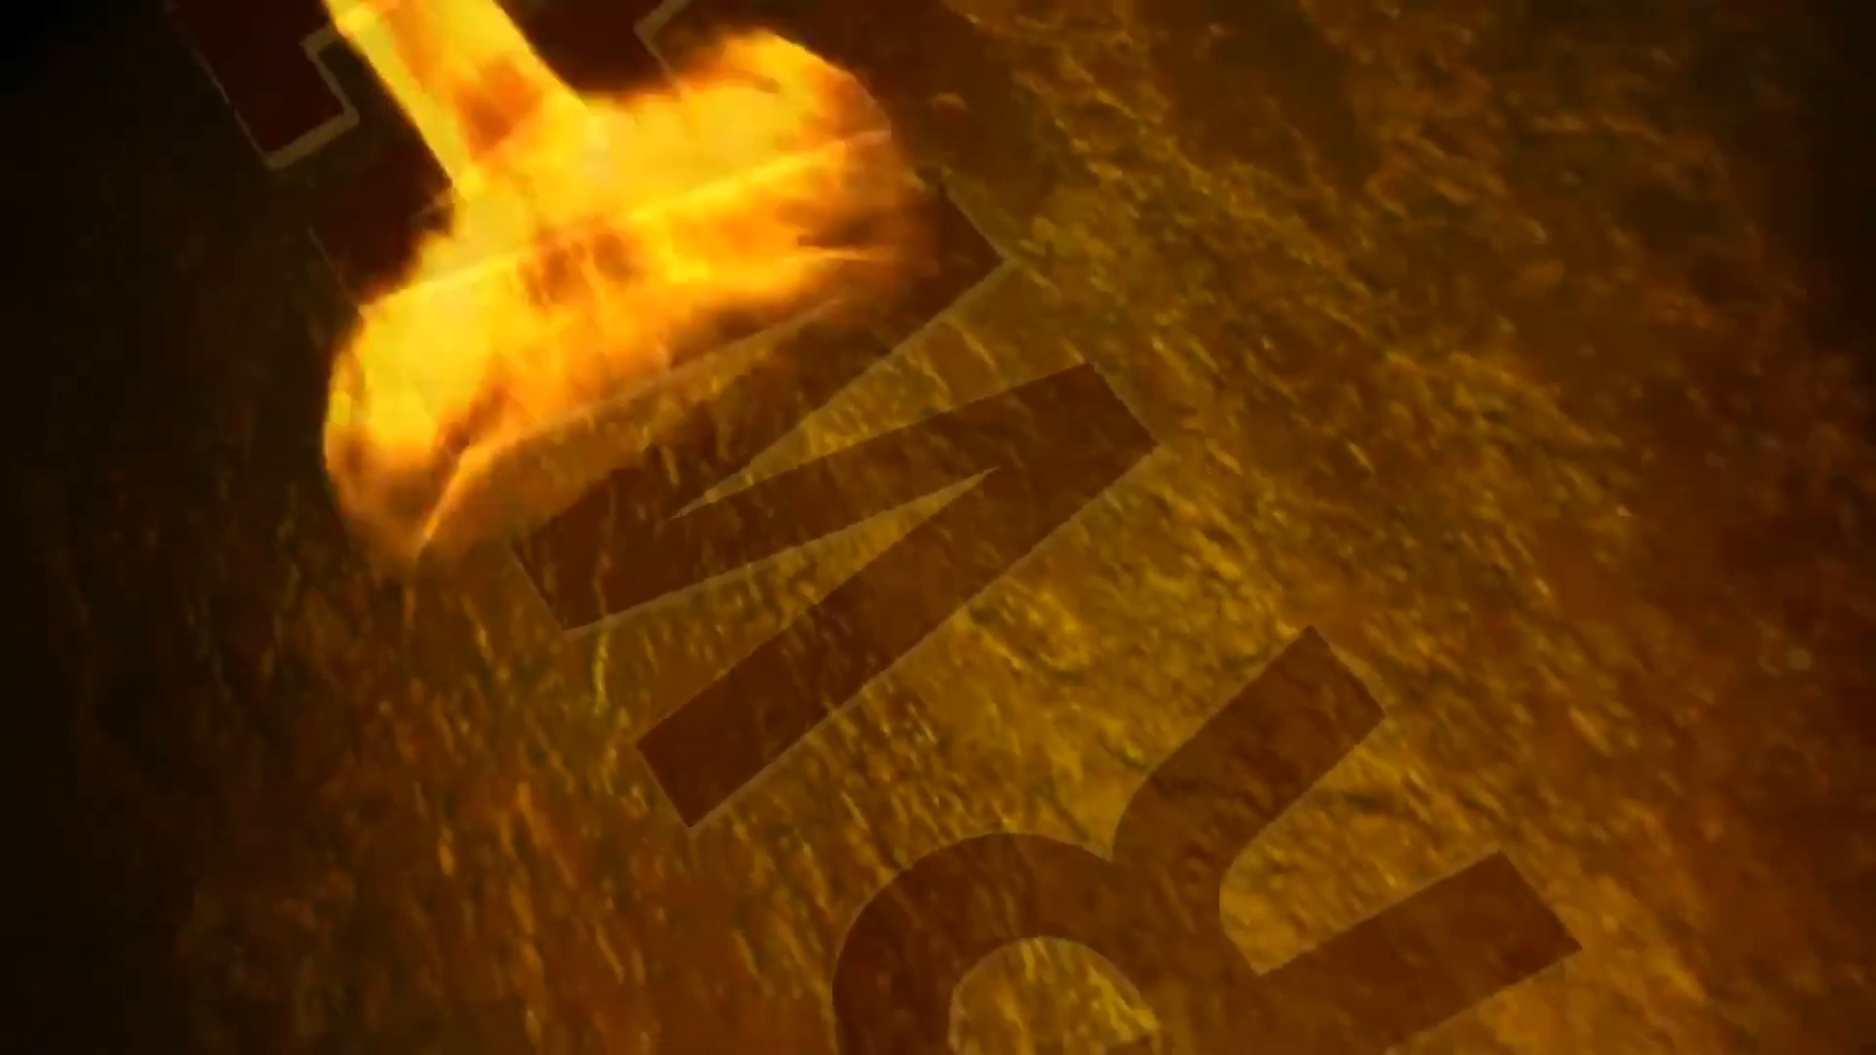